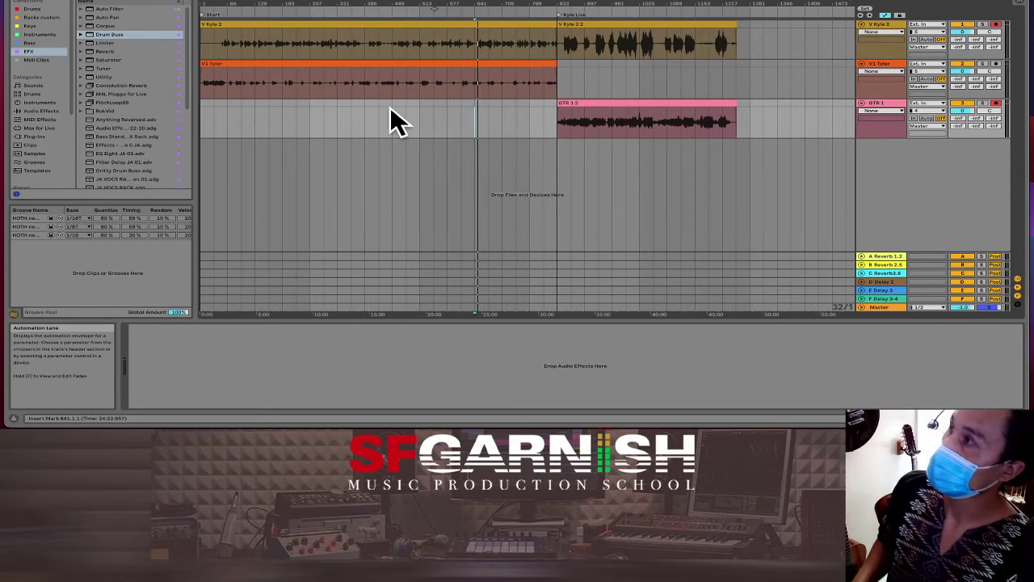
Step: Place insert points at bars 33 and 65 on the vocal lanes, then select the GTR 1 2 clip
{"action": "left_click", "coordinate": [216, 114]}
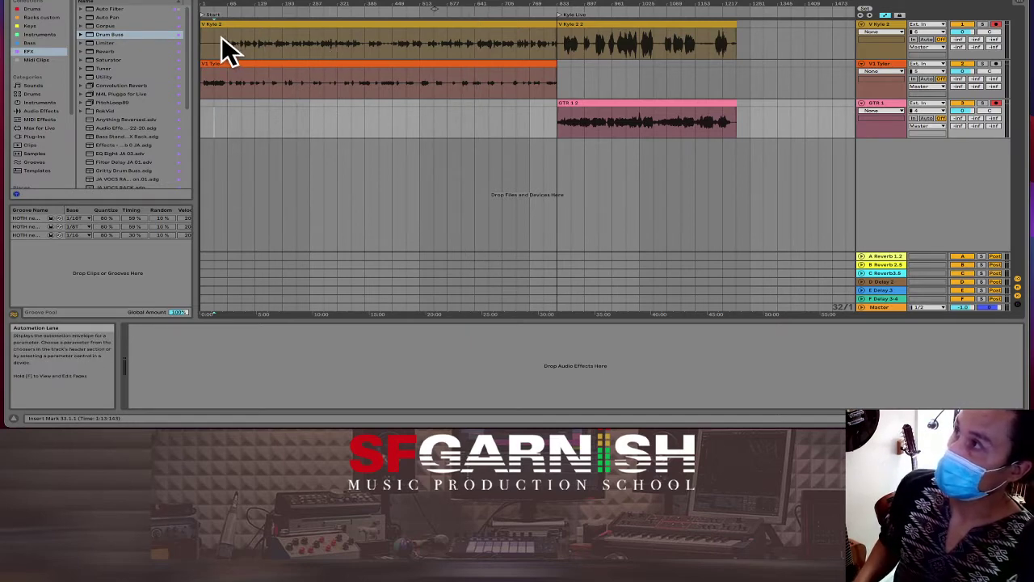
{"action": "left_click", "coordinate": [229, 37]}
{"action": "left_click", "coordinate": [226, 79]}
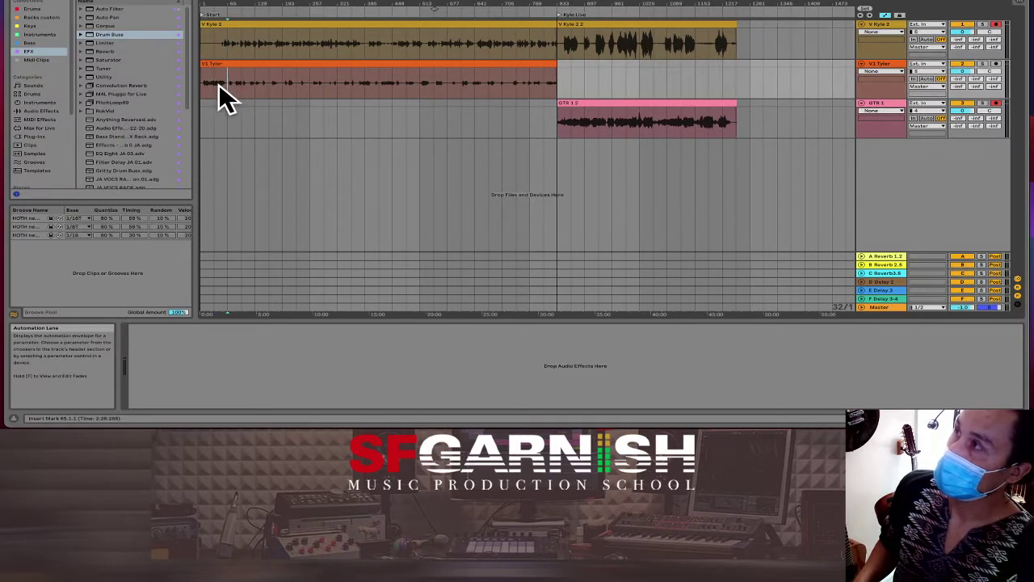
{"action": "left_click", "coordinate": [218, 84]}
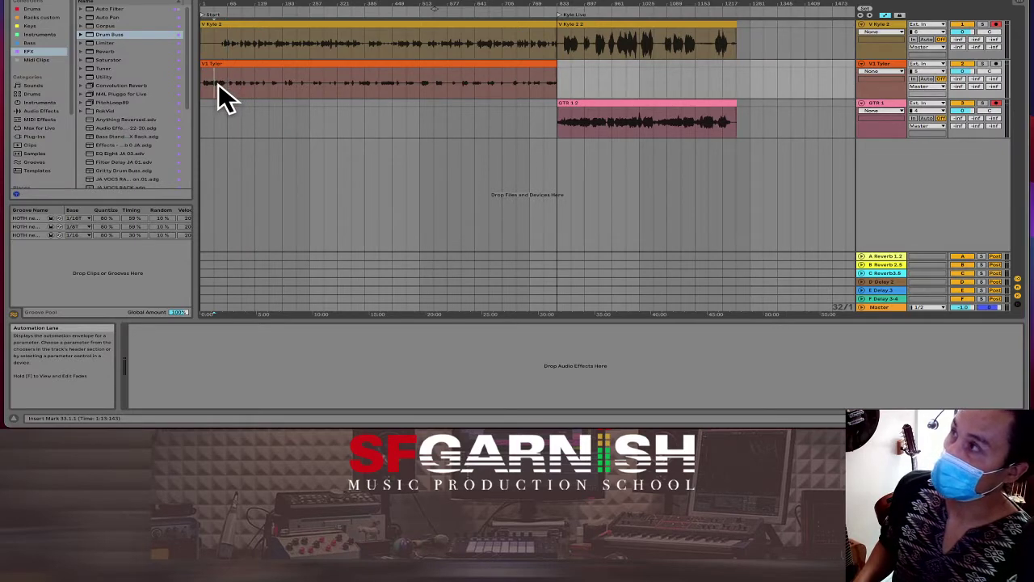
{"action": "left_click", "coordinate": [227, 44]}
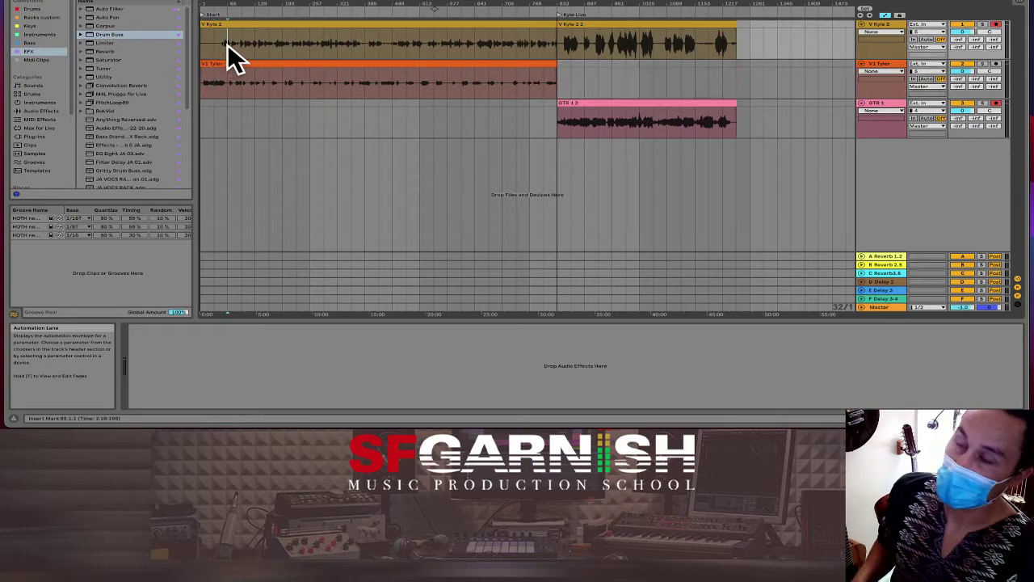
{"action": "left_click", "coordinate": [572, 122]}
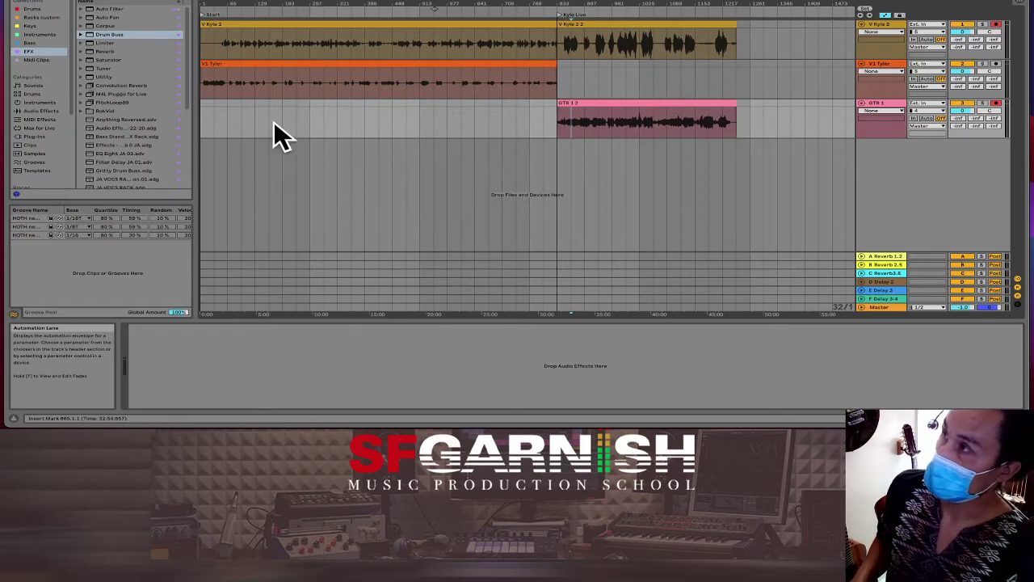
Step: Select V1 Tyler and load the JA VOCS rack preset onto it from the browser
{"action": "left_click", "coordinate": [217, 84]}
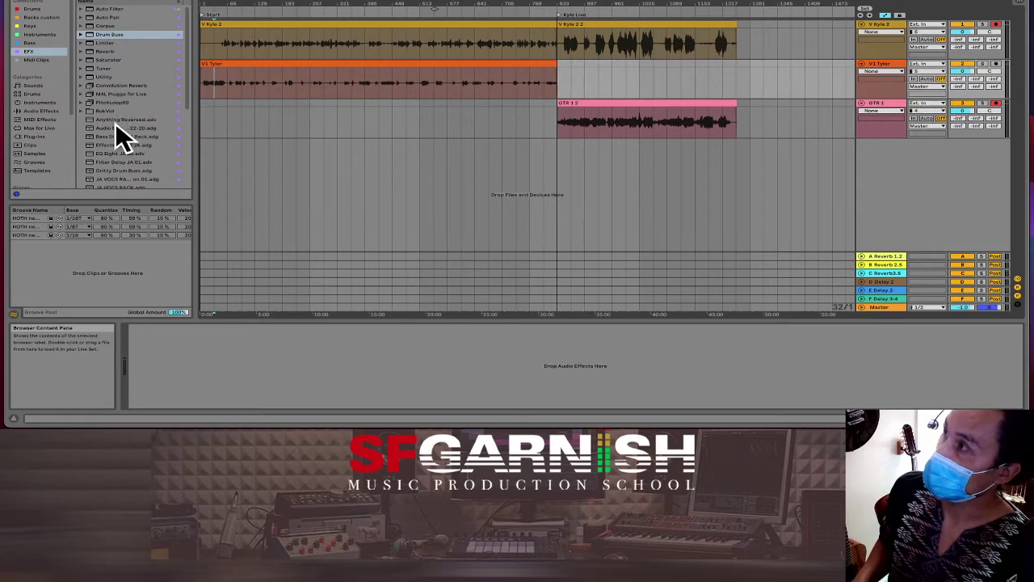
{"action": "left_click", "coordinate": [116, 154]}
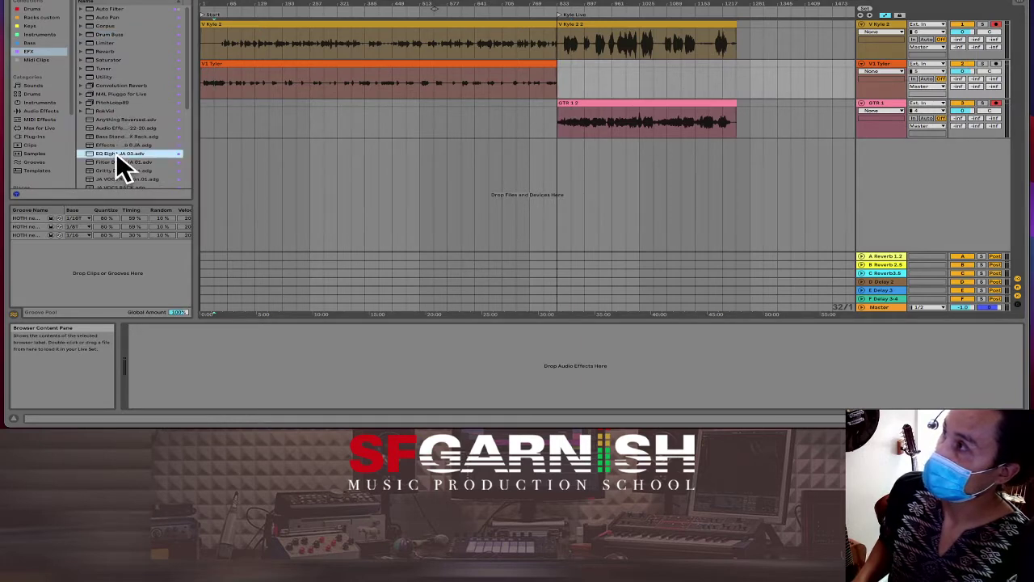
{"action": "scroll", "coordinate": [134, 133], "scroll_direction": "down", "scroll_amount": 1}
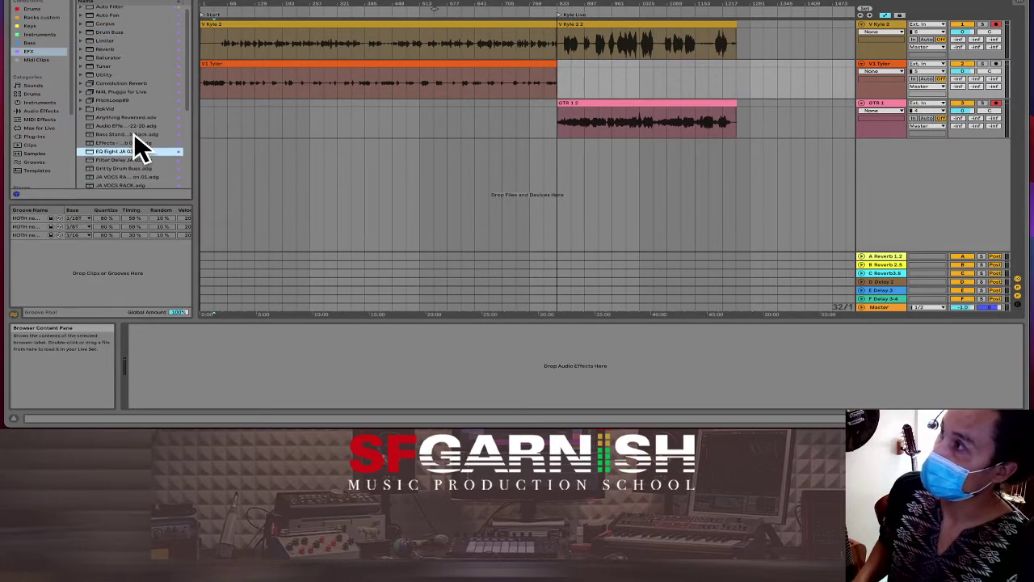
{"action": "left_click", "coordinate": [121, 174]}
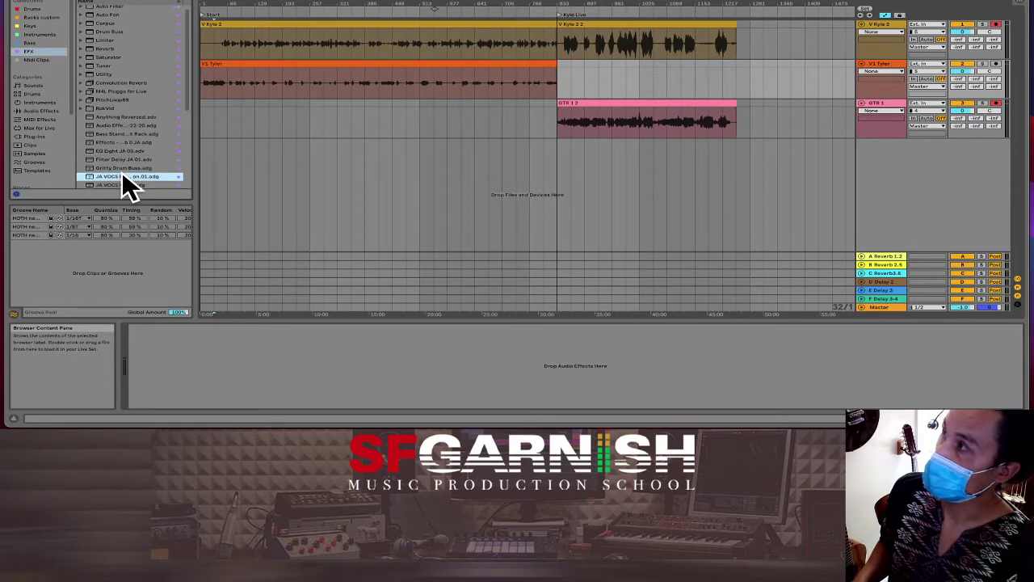
{"action": "left_click_drag", "start_coordinate": [123, 172], "coordinate": [238, 85]}
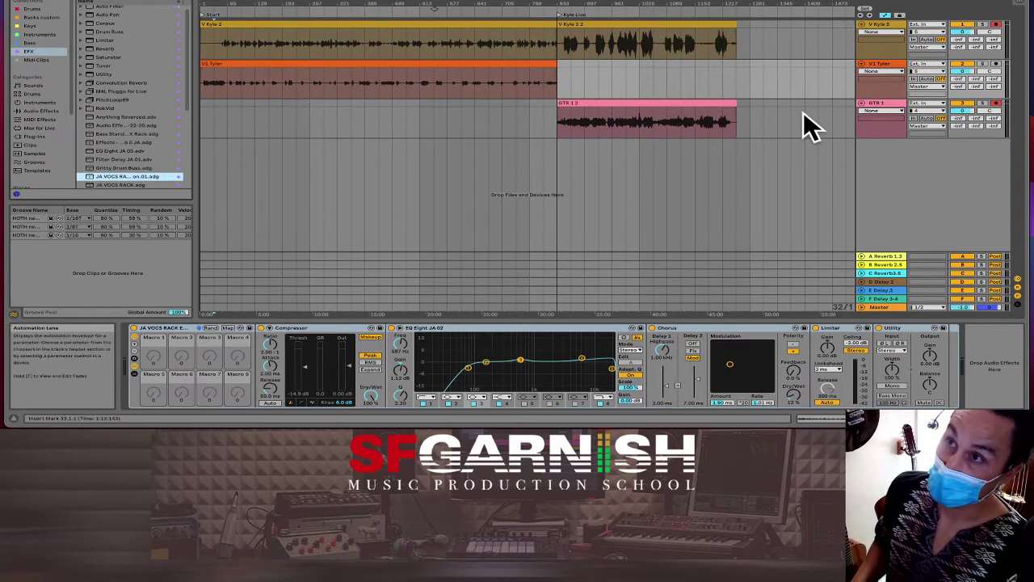
Step: Solo V1 Tyler and disarm recording on V Kyle 2 and GTR 1
{"action": "left_click", "coordinate": [981, 64]}
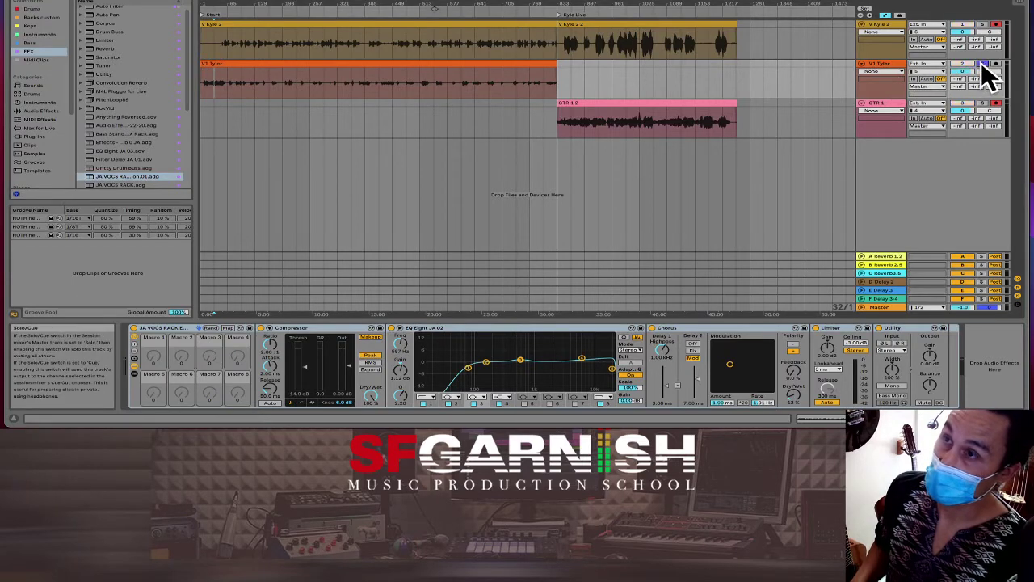
{"action": "left_click", "coordinate": [998, 24]}
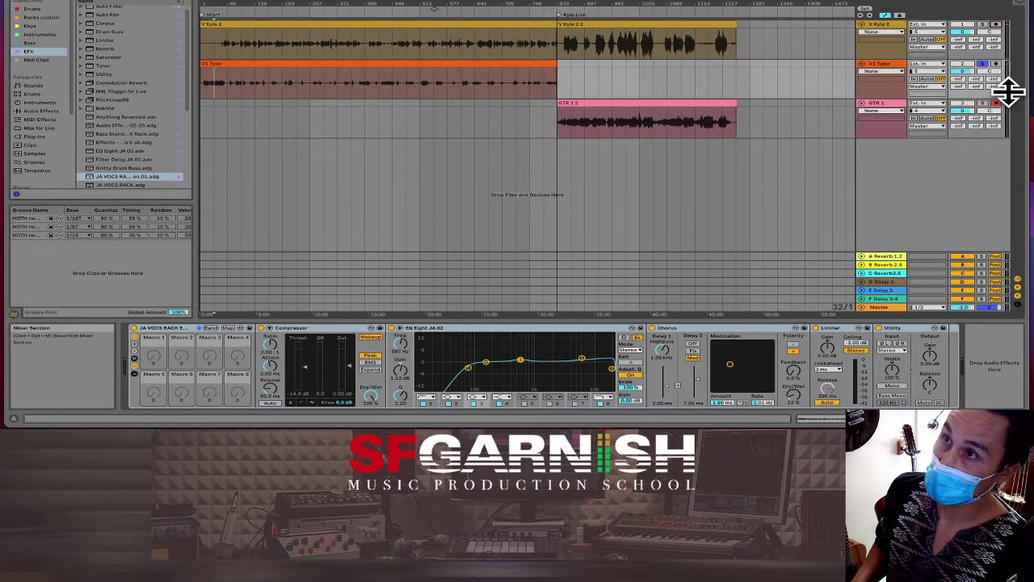
{"action": "left_click", "coordinate": [996, 103]}
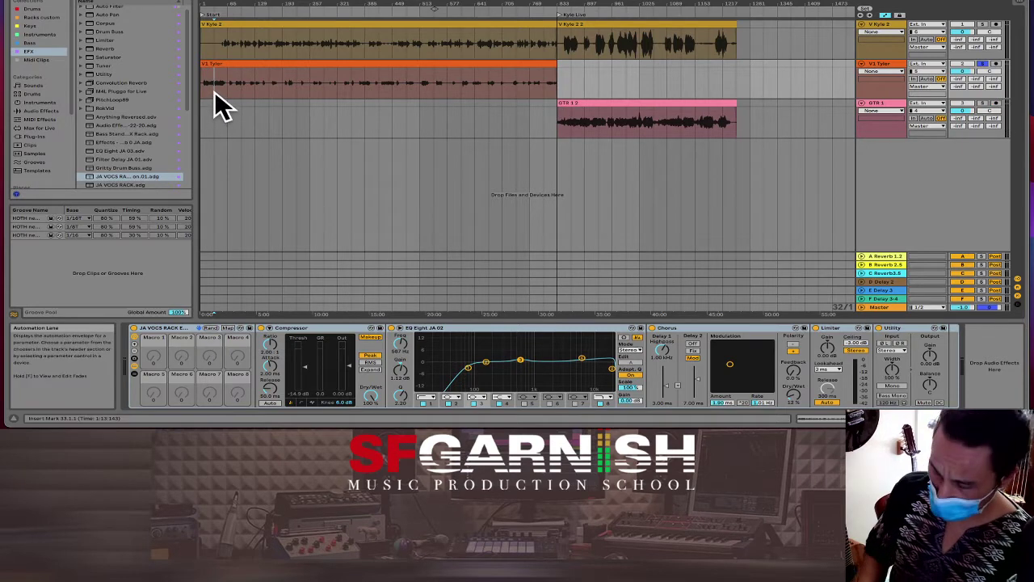
Step: Hide the browser and play the V1 Tyler vocal from bar 33
{"action": "scroll", "coordinate": [215, 90], "scroll_direction": "up", "scroll_amount": 5}
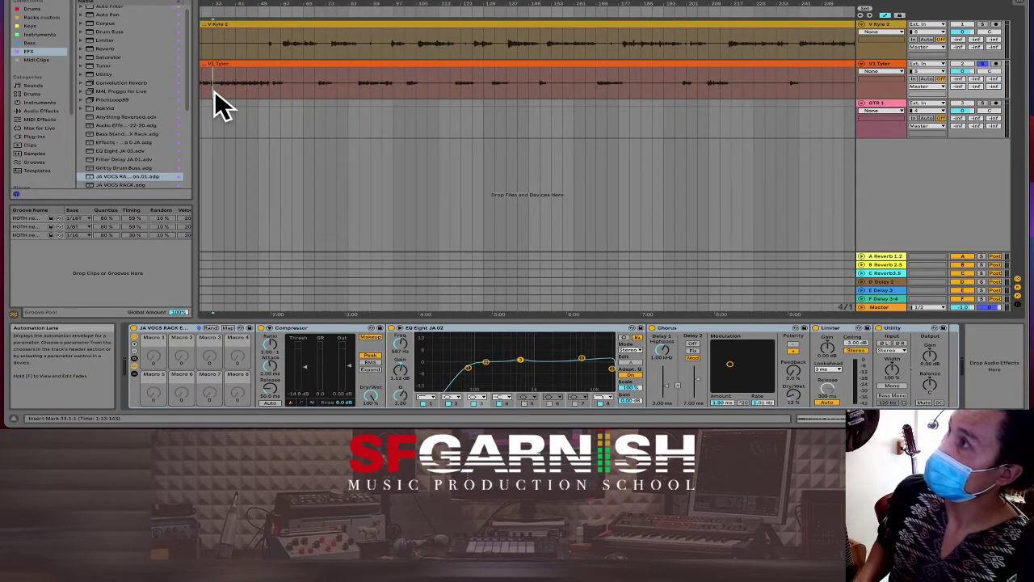
{"action": "left_click_drag", "start_coordinate": [214, 92], "coordinate": [257, 93]}
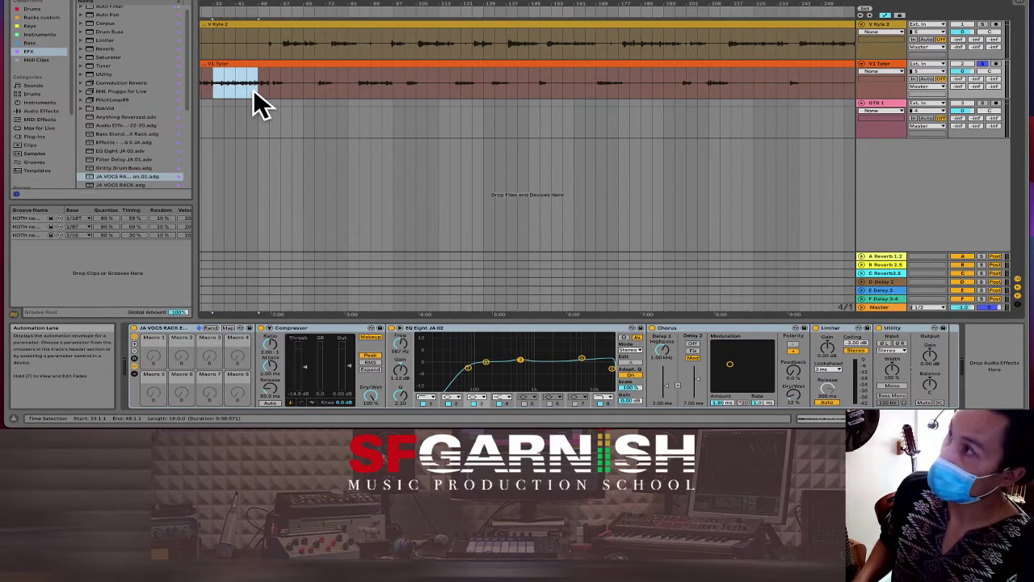
{"action": "left_click", "coordinate": [20, 5]}
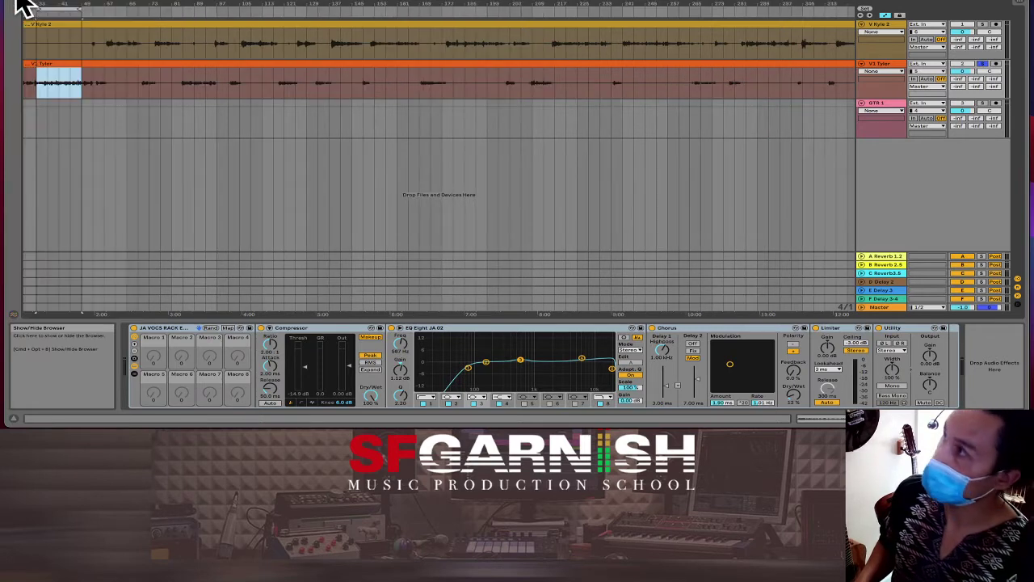
{"action": "left_click", "coordinate": [36, 81]}
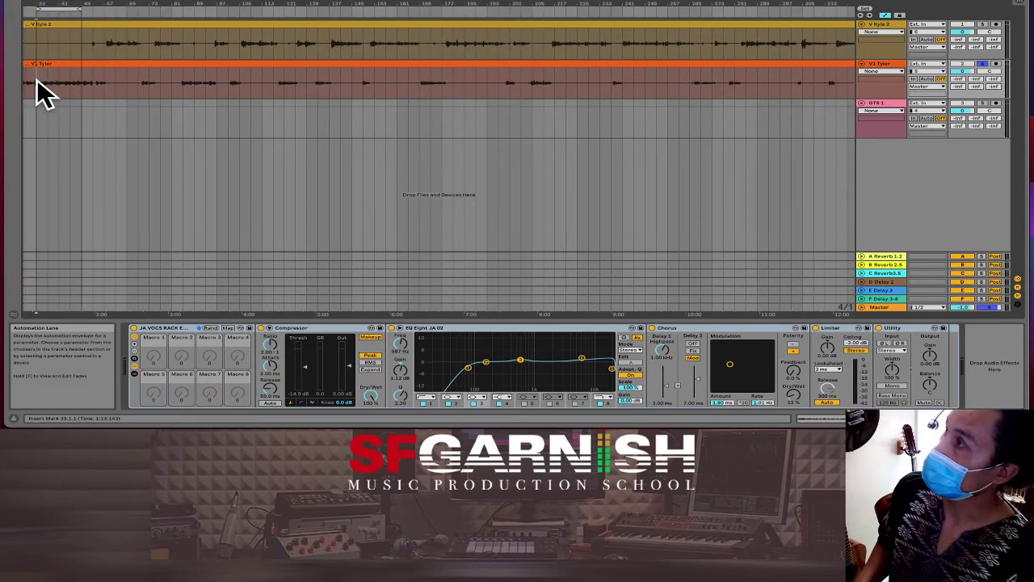
{"action": "key", "text": "space"}
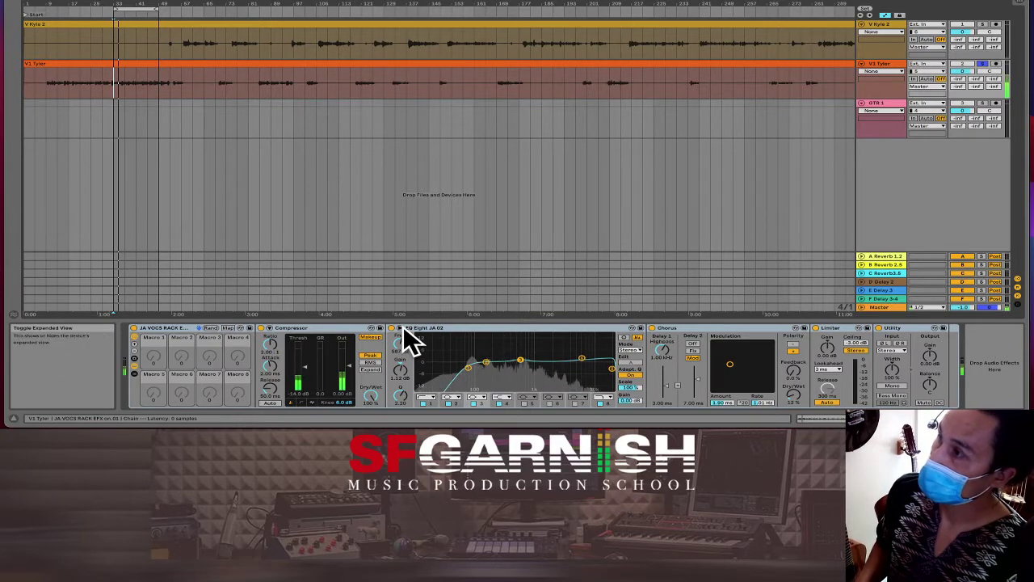
Step: Expand EQ Eight and raise band 3 into a narrow boost of about 15 dB near 166 Hz
{"action": "left_click", "coordinate": [399, 328]}
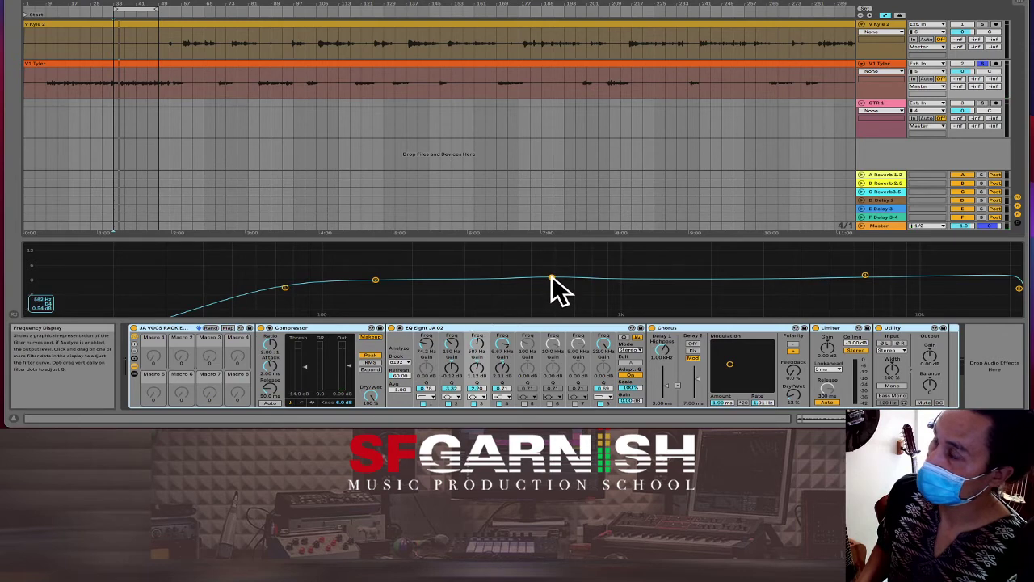
{"action": "left_click_drag", "start_coordinate": [552, 289], "coordinate": [550, 279]}
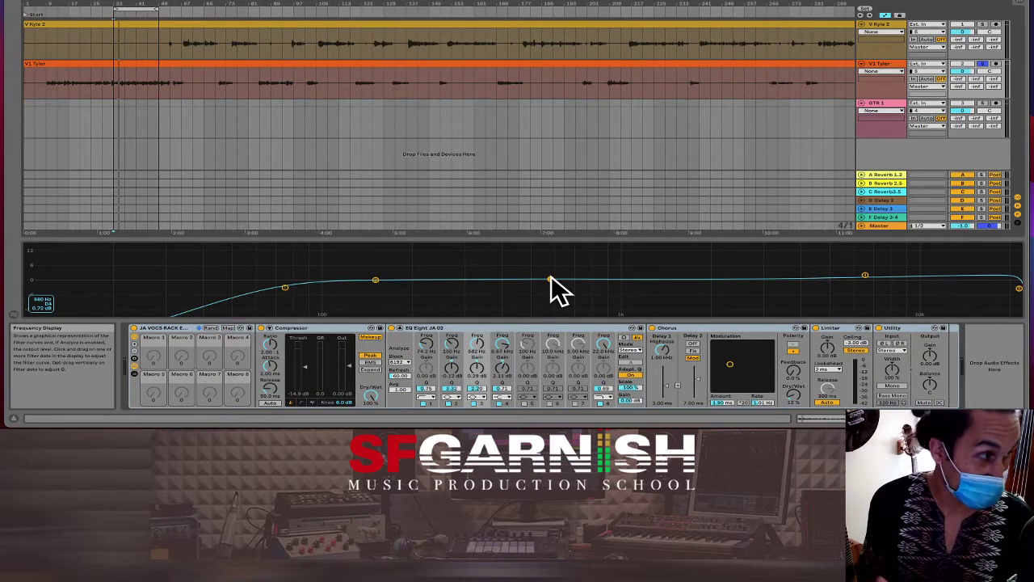
{"action": "key", "text": "space"}
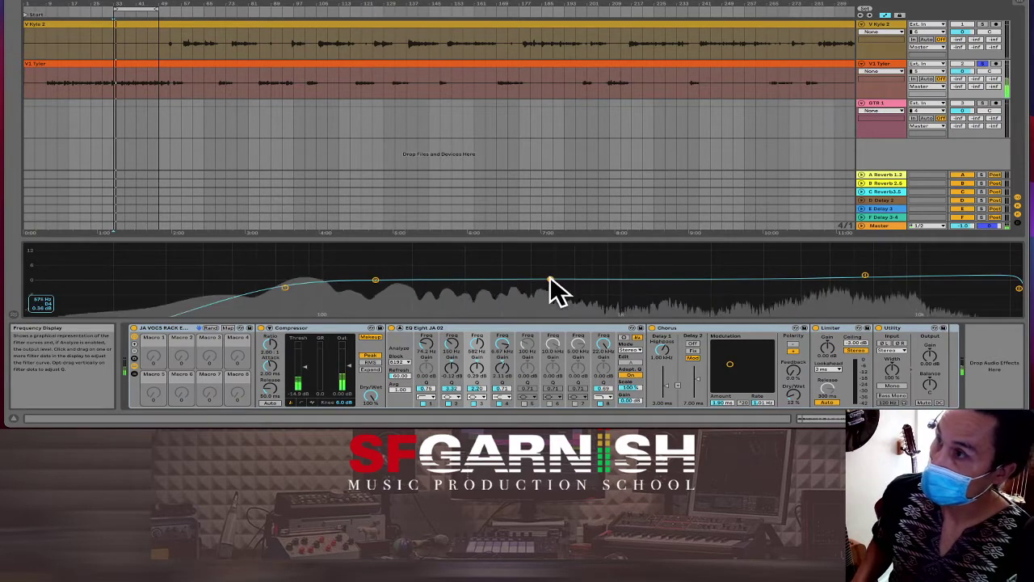
{"action": "left_click", "coordinate": [550, 279]}
{"action": "left_click_drag", "start_coordinate": [551, 279], "coordinate": [389, 245]}
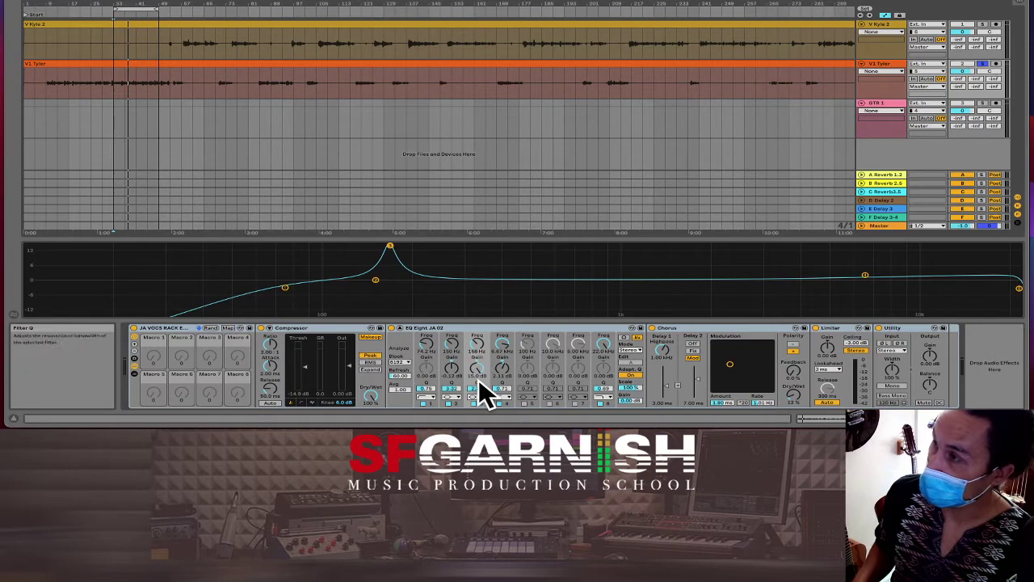
Step: Lower band 3's gain and raise its frequency, then audition band 2 boosted 12.6 dB near 176 Hz
{"action": "left_click_drag", "start_coordinate": [480, 374], "coordinate": [480, 433]}
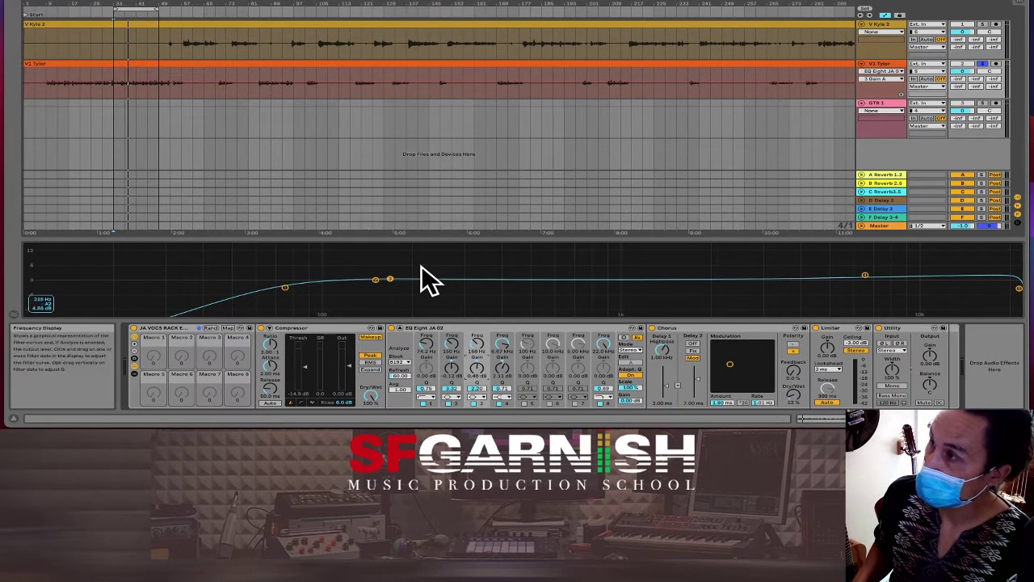
{"action": "left_click_drag", "start_coordinate": [480, 349], "coordinate": [480, 292]}
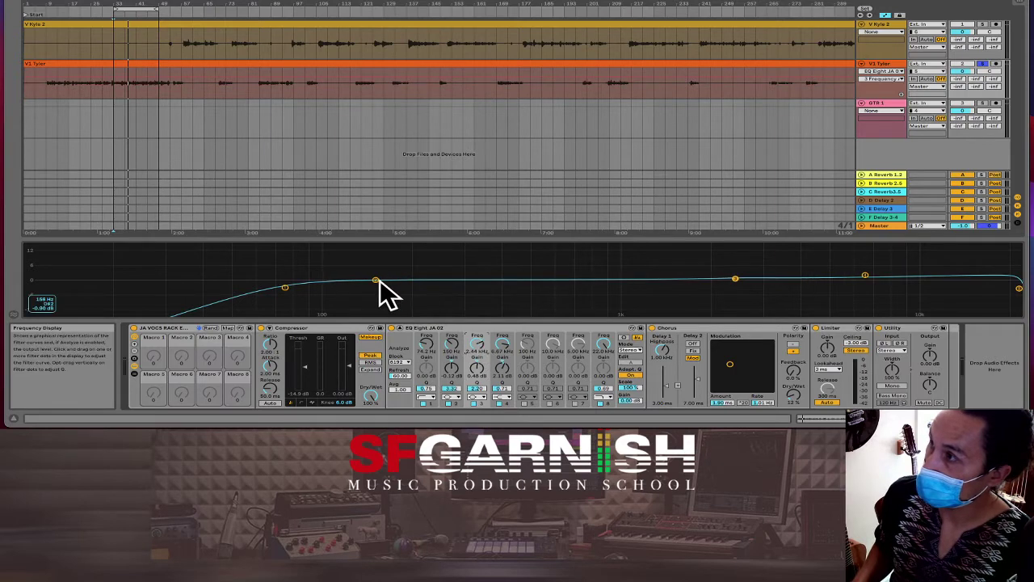
{"action": "left_click_drag", "start_coordinate": [375, 280], "coordinate": [388, 250]}
{"action": "key", "text": "space"}
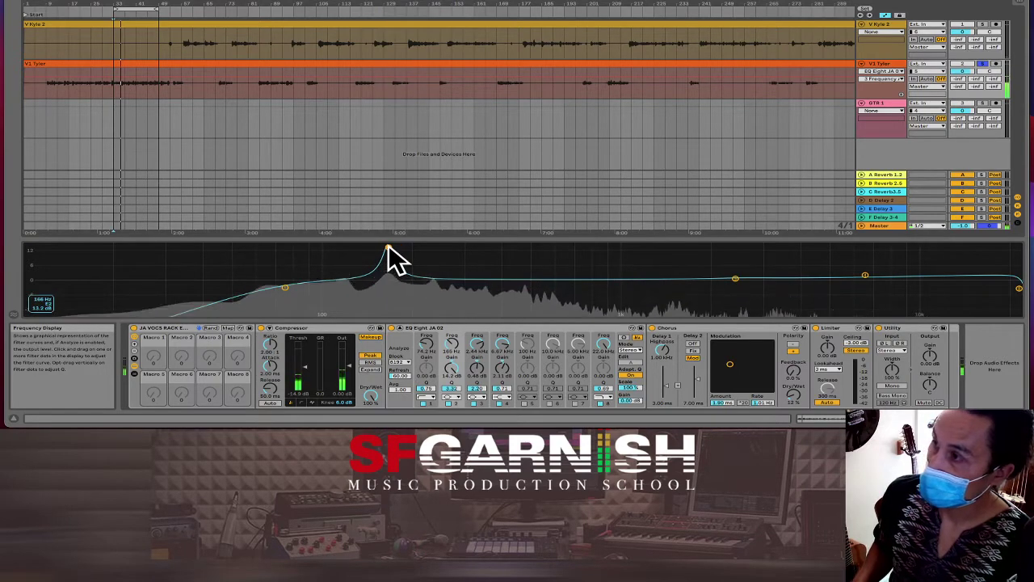
{"action": "key", "text": "space"}
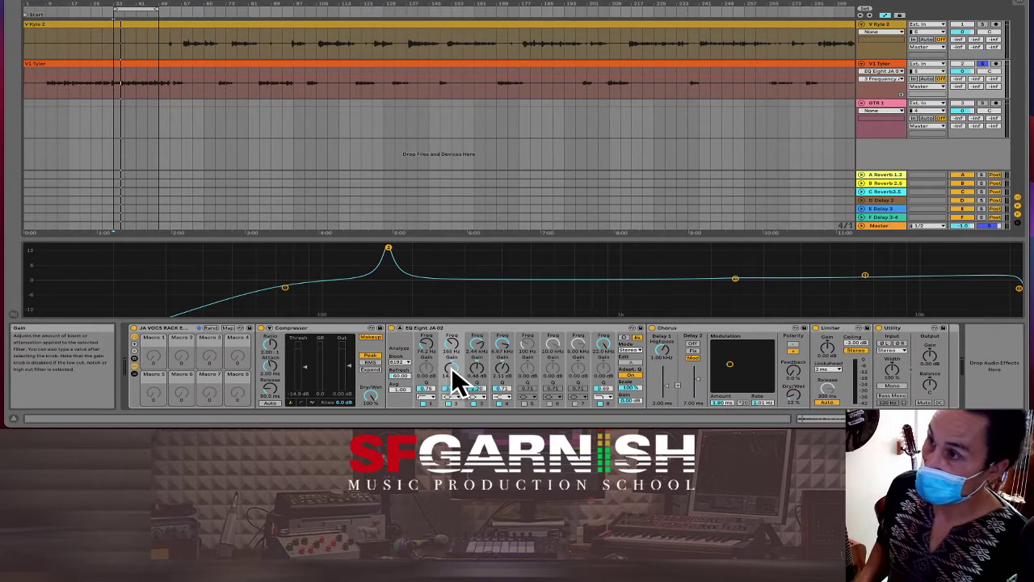
Step: Turn band 2 into a narrow cut of about -7 dB near 171 Hz and audition it
{"action": "left_click", "coordinate": [454, 372]}
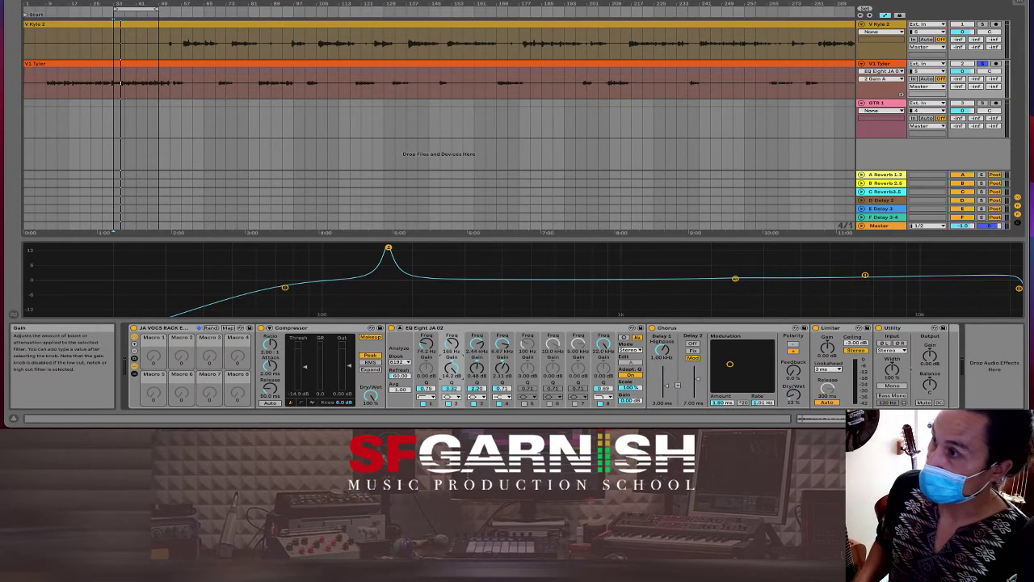
{"action": "left_click_drag", "start_coordinate": [453, 372], "coordinate": [454, 394]}
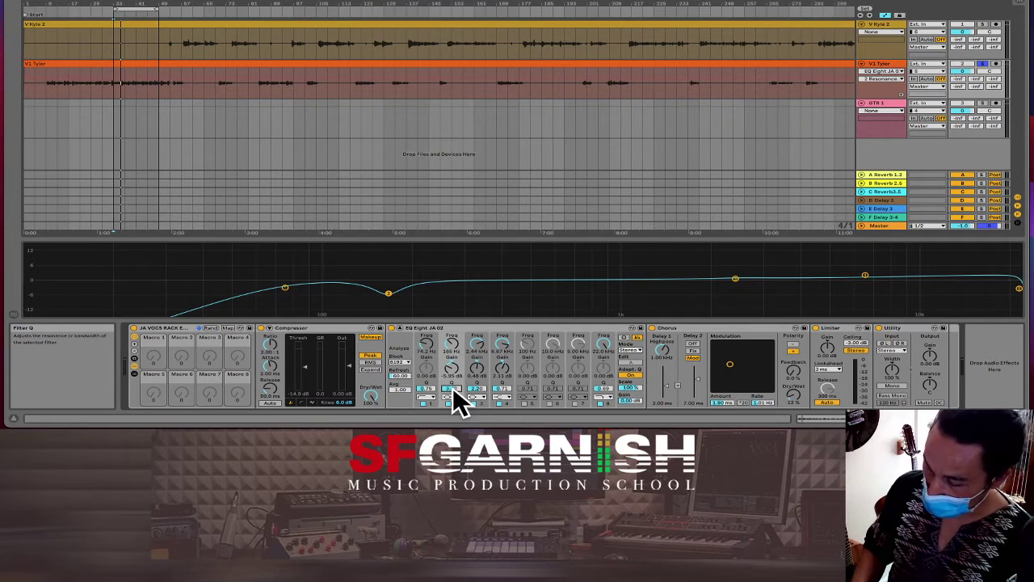
{"action": "left_click_drag", "start_coordinate": [453, 387], "coordinate": [452, 387]}
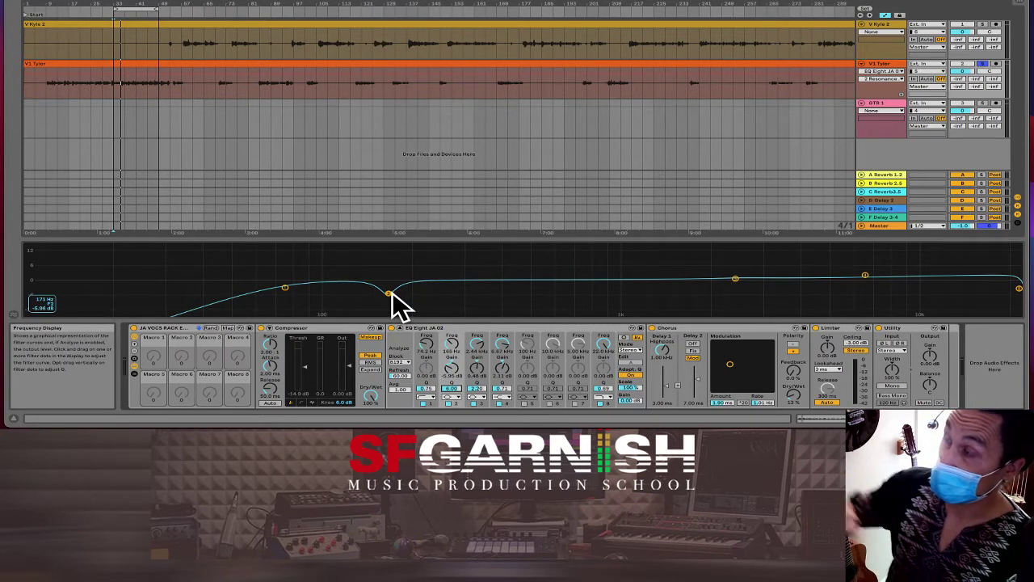
{"action": "key", "text": "space"}
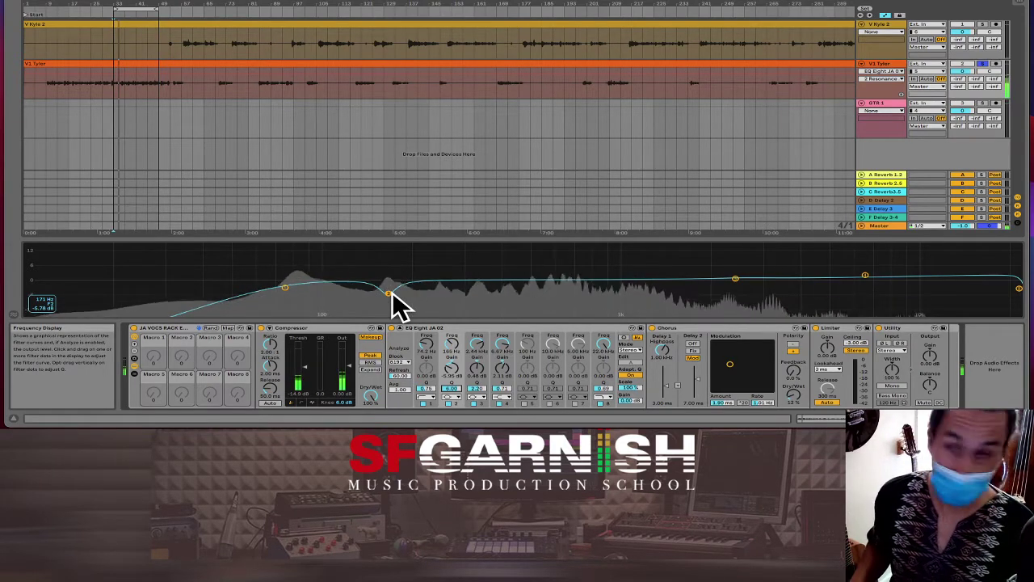
{"action": "key", "text": "space"}
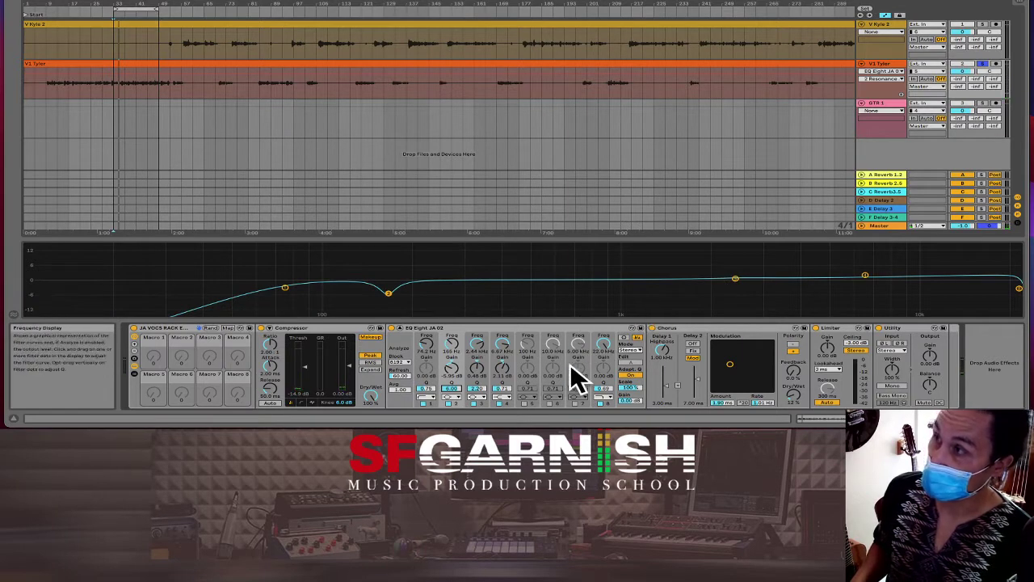
Step: Switch on EQ Eight bands 5, 6 and 7
{"action": "left_click", "coordinate": [523, 402]}
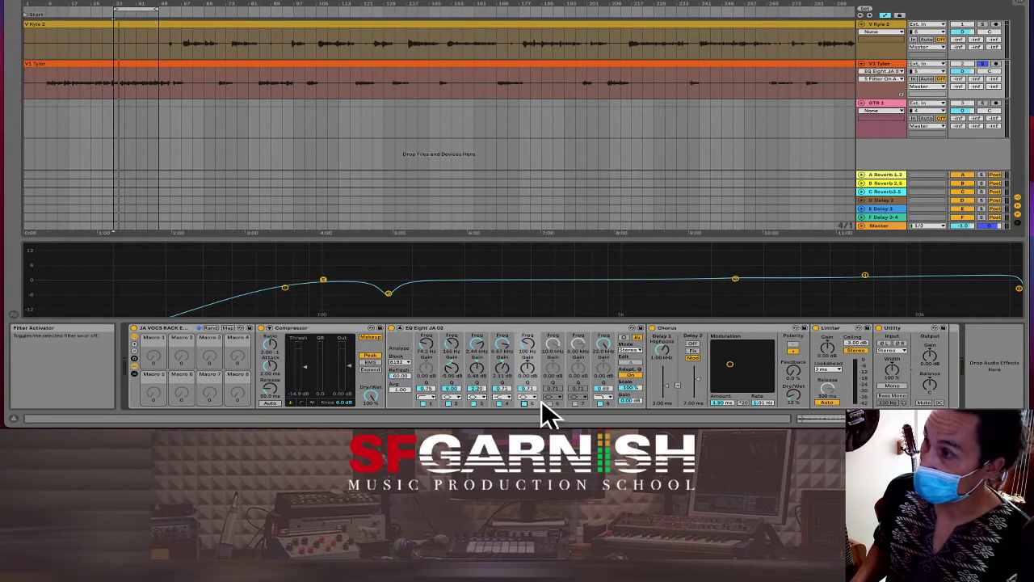
{"action": "left_click", "coordinate": [548, 402]}
{"action": "left_click", "coordinate": [575, 402]}
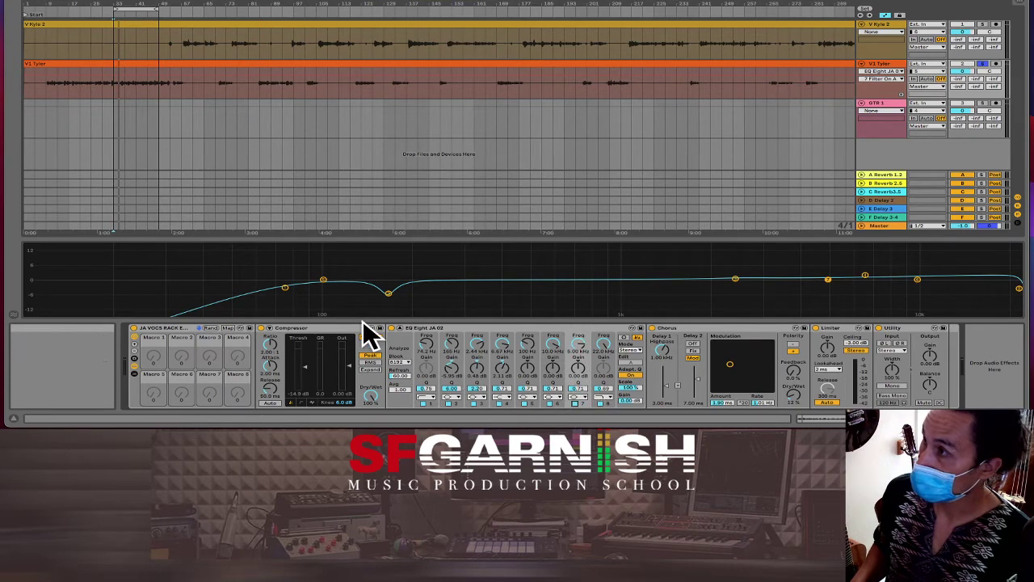
Step: Move band 5 to about 3.45 kHz and sweep a 14 dB band 3 boost near 700 Hz
{"action": "left_click_drag", "start_coordinate": [324, 280], "coordinate": [563, 247]}
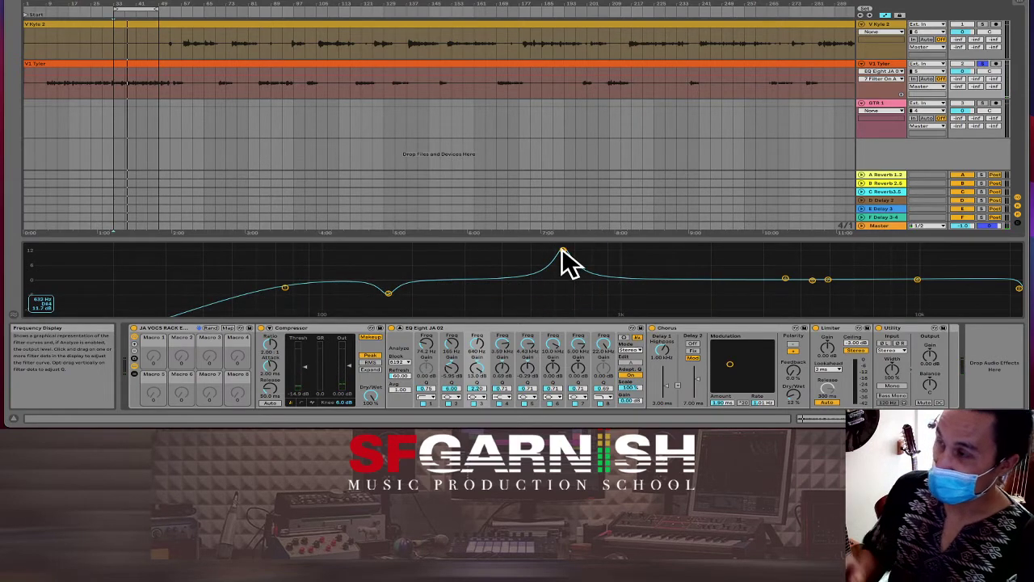
{"action": "left_click_drag", "start_coordinate": [561, 248], "coordinate": [557, 251]}
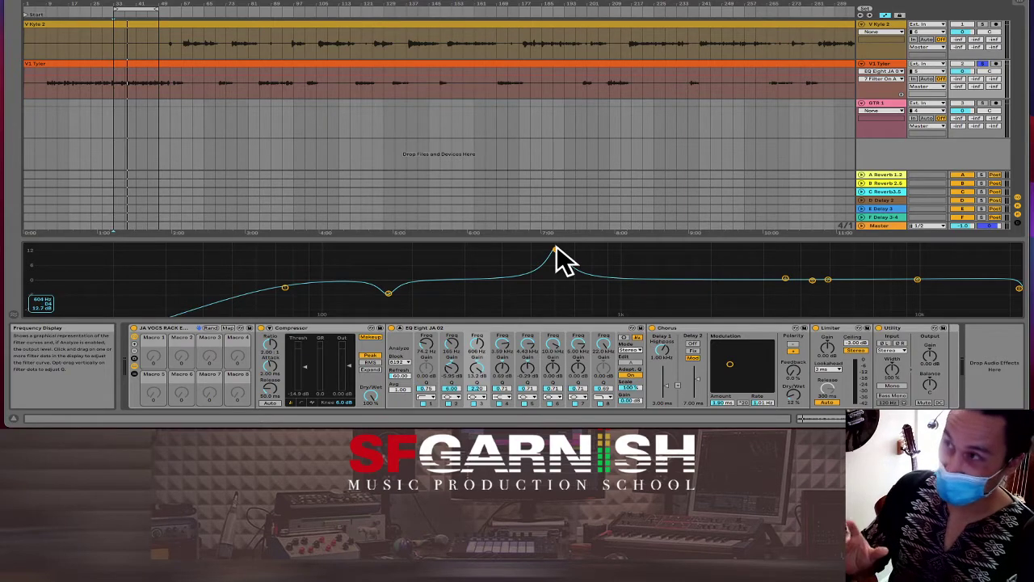
{"action": "key", "text": "space"}
{"action": "left_click_drag", "start_coordinate": [556, 246], "coordinate": [574, 247]}
{"action": "key", "text": "space"}
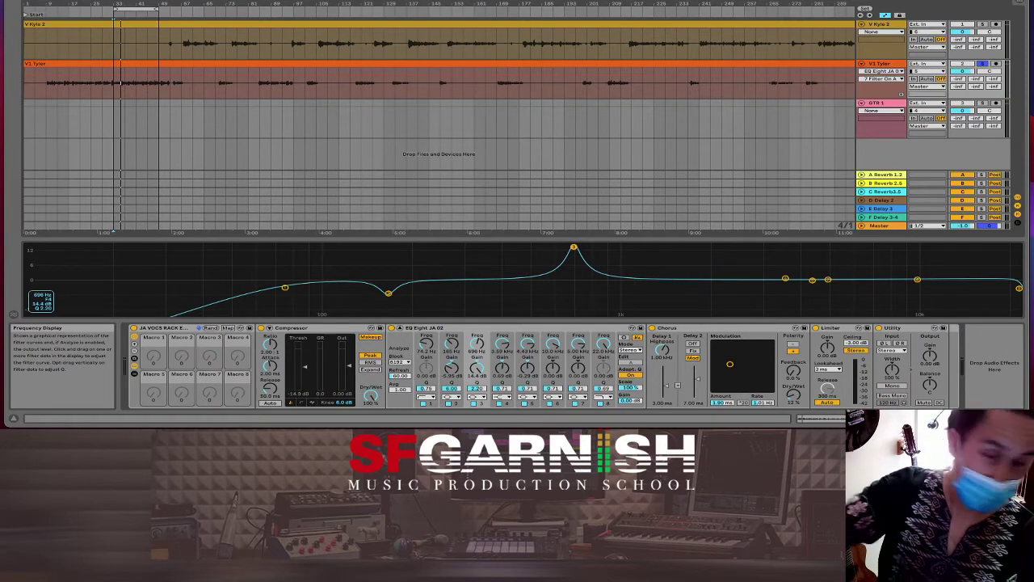
Step: Change band 3 to a -2 dB cut near 673 Hz with adjusted Q, then play the vocal
{"action": "left_click_drag", "start_coordinate": [574, 247], "coordinate": [570, 248]}
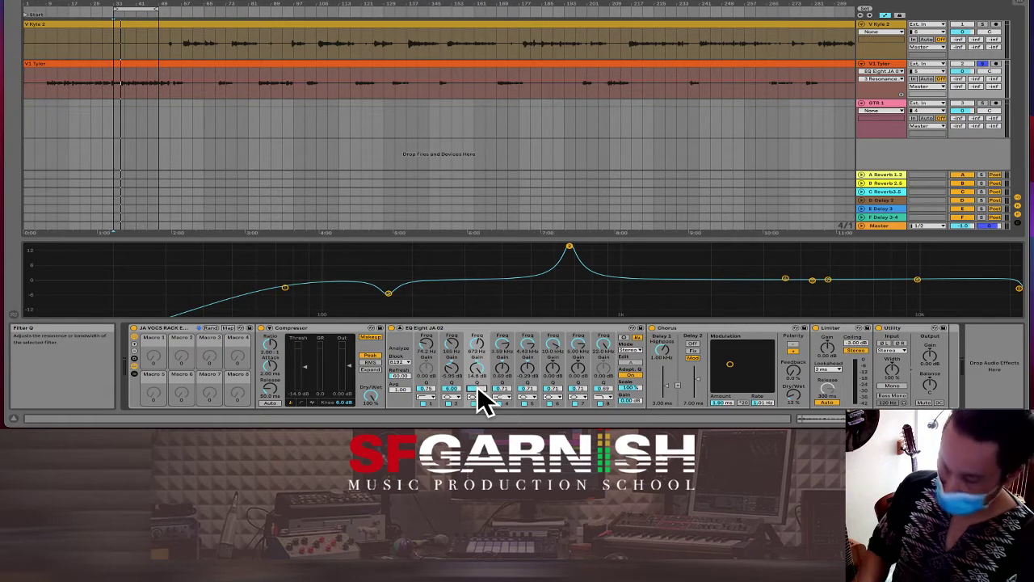
{"action": "left_click_drag", "start_coordinate": [477, 389], "coordinate": [477, 395]}
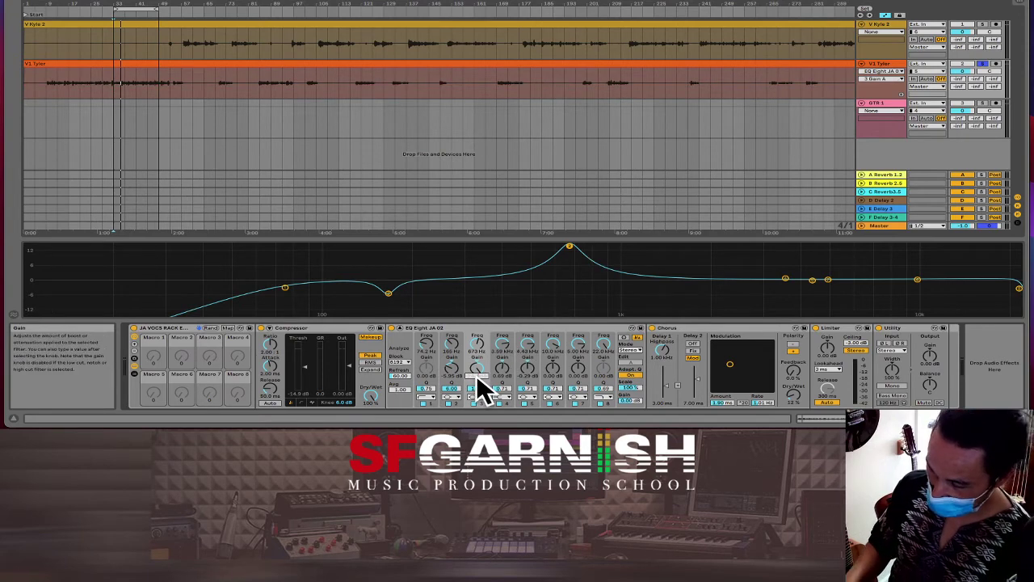
{"action": "type", "text": "-2"}
{"action": "key", "text": "Return"}
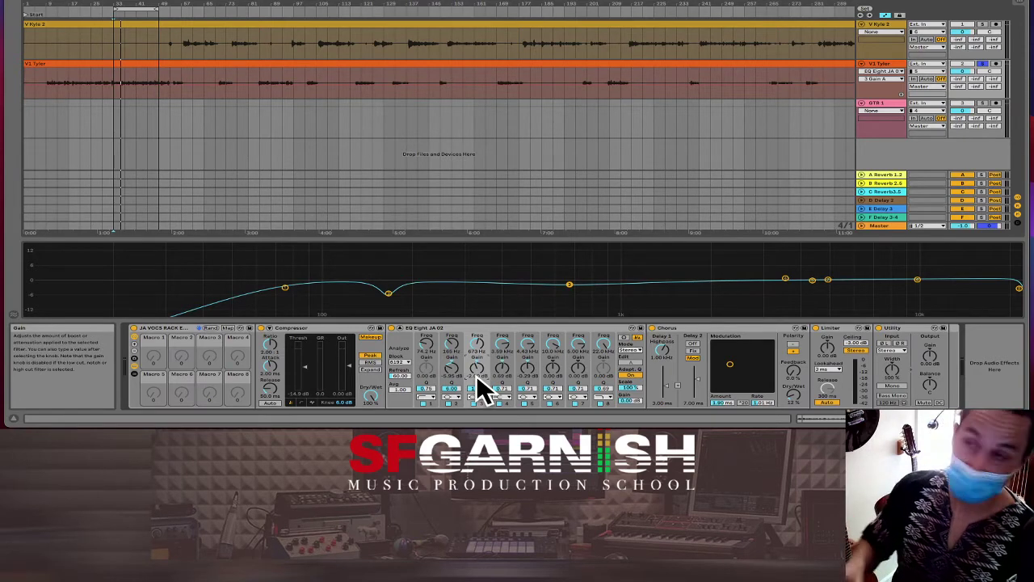
{"action": "key", "text": "space"}
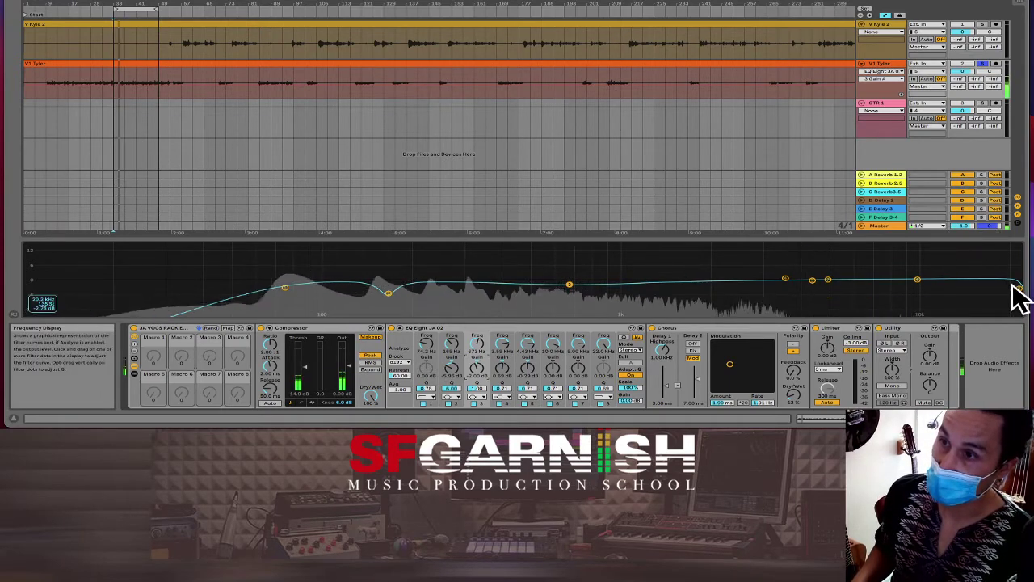
Step: Move band 8 to 21.7 kHz and band 4 to about 2 kHz with a small boost
{"action": "left_click_drag", "start_coordinate": [1017, 289], "coordinate": [1015, 294]}
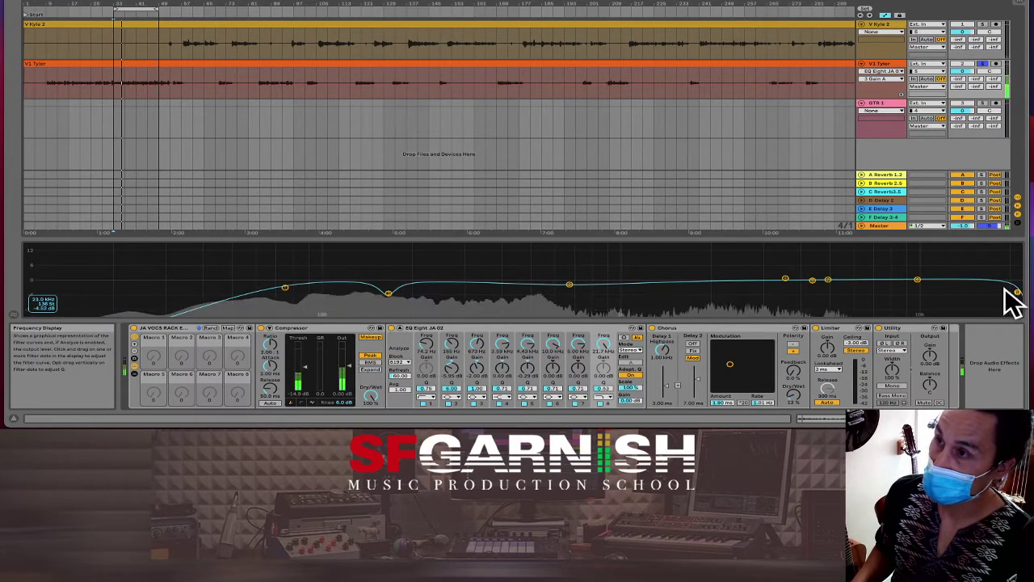
{"action": "left_click_drag", "start_coordinate": [786, 279], "coordinate": [712, 275]}
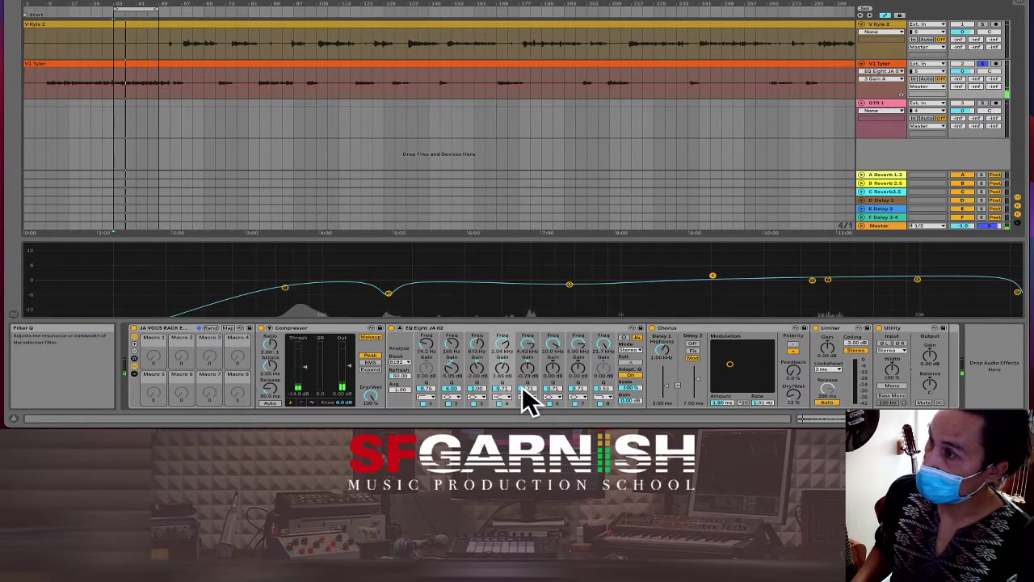
{"action": "left_click", "coordinate": [502, 394]}
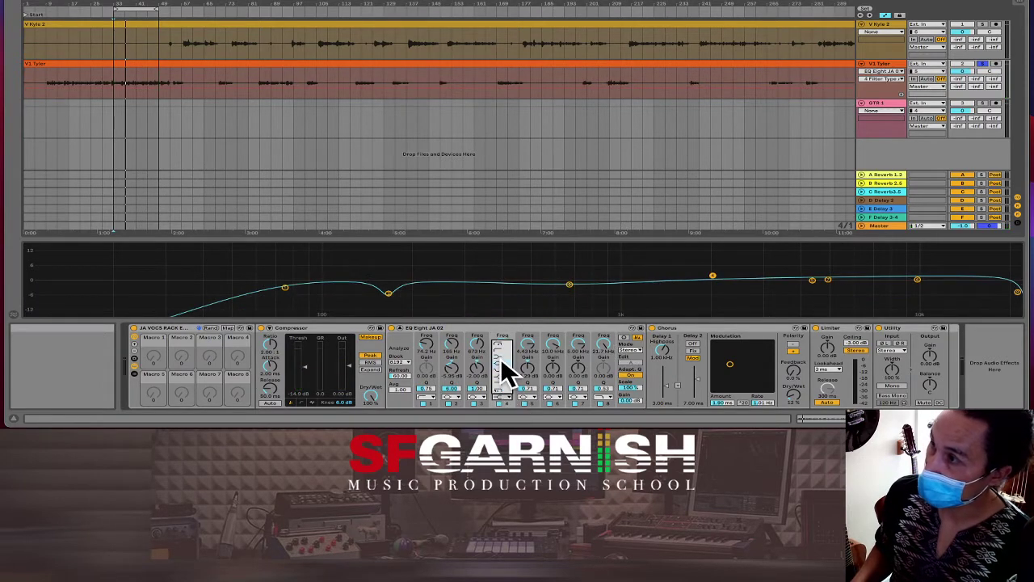
{"action": "left_click", "coordinate": [502, 368]}
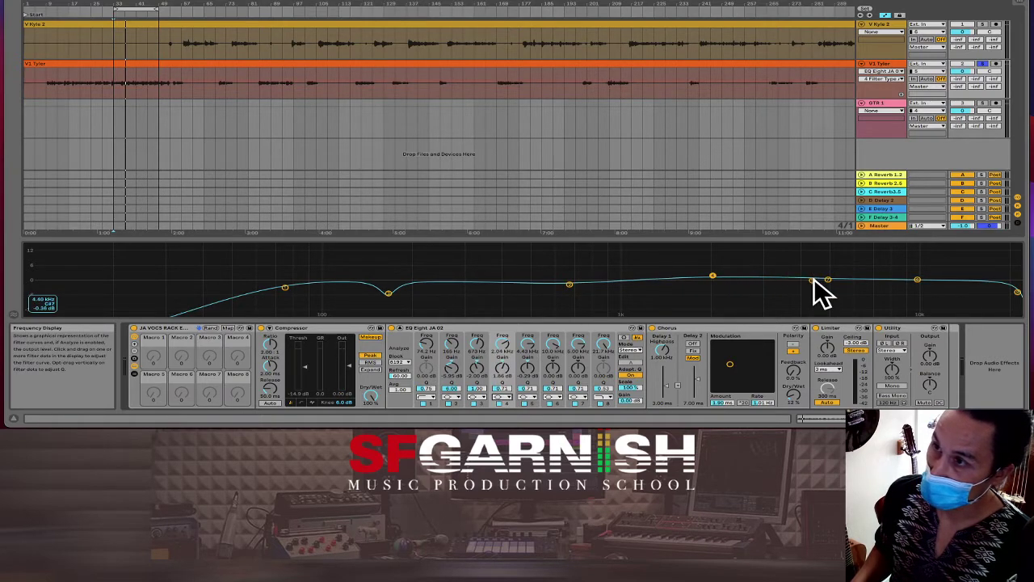
Step: Move band 5 to about 3.7 kHz and settle band 4 near 374 Hz at +3.6 dB
{"action": "left_click_drag", "start_coordinate": [814, 278], "coordinate": [853, 277]}
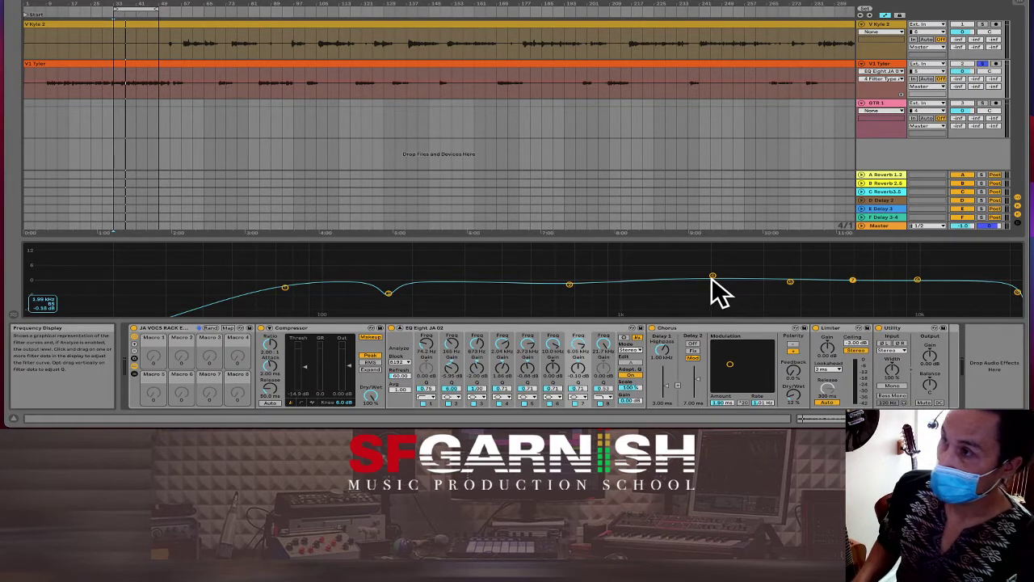
{"action": "left_click_drag", "start_coordinate": [712, 278], "coordinate": [722, 270]}
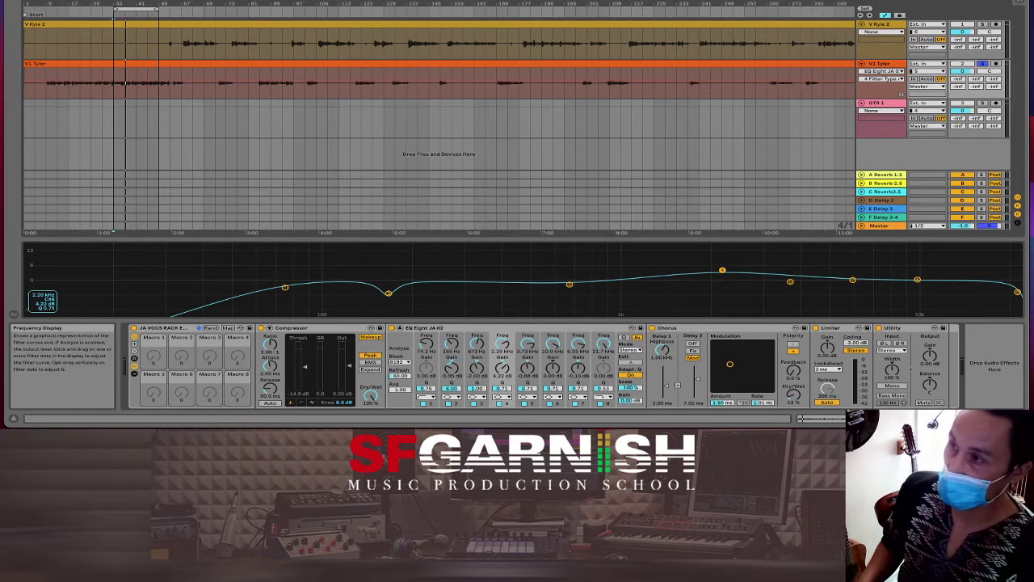
{"action": "left_click_drag", "start_coordinate": [722, 270], "coordinate": [494, 271]}
{"action": "key", "text": "space"}
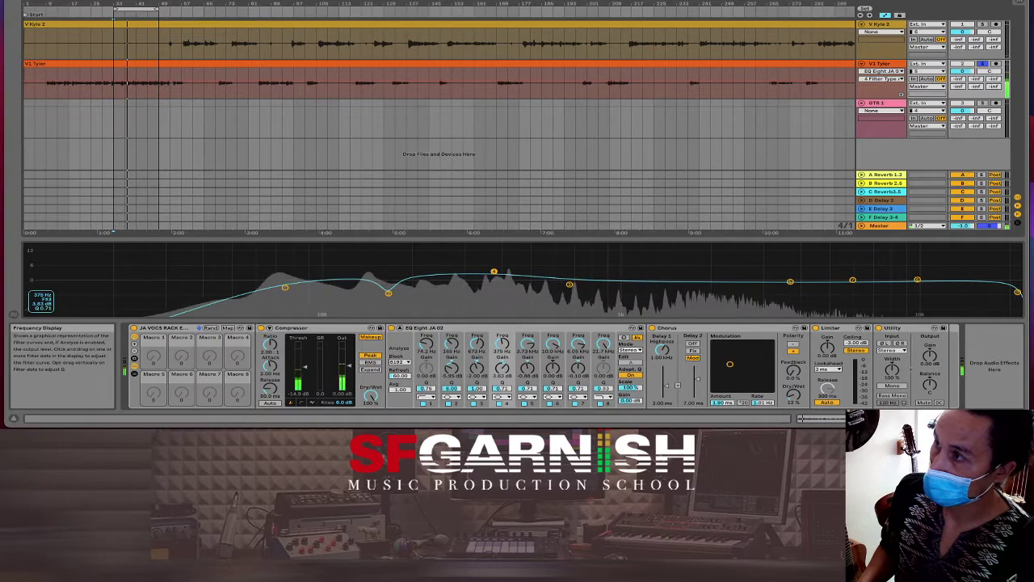
Step: Stop playback and set the Q of bands 4 and 5 to 6.00
{"action": "key", "text": "space"}
{"action": "left_click", "coordinate": [497, 388]}
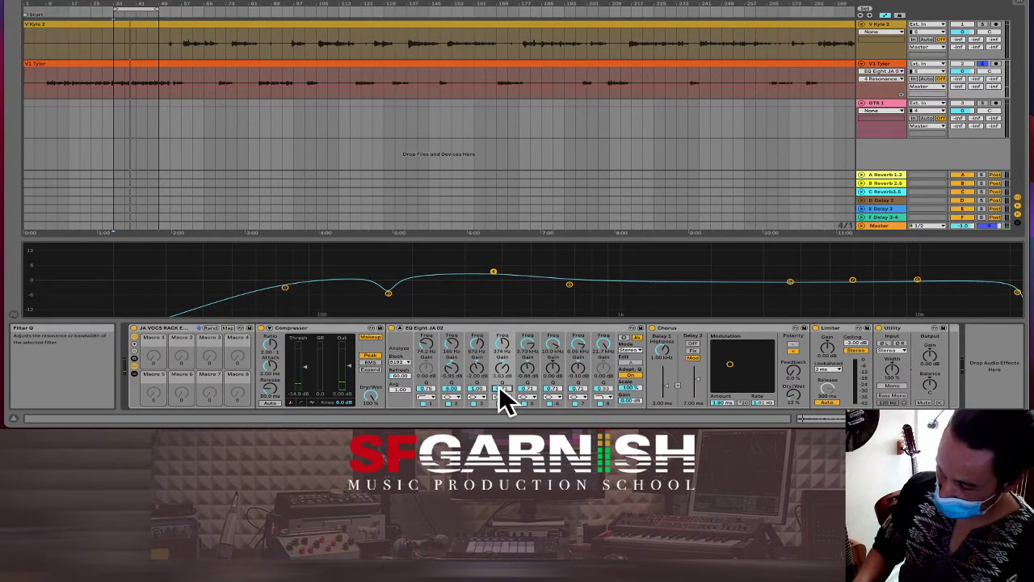
{"action": "type", "text": "6"}
{"action": "key", "text": "Return"}
{"action": "left_click", "coordinate": [529, 391]}
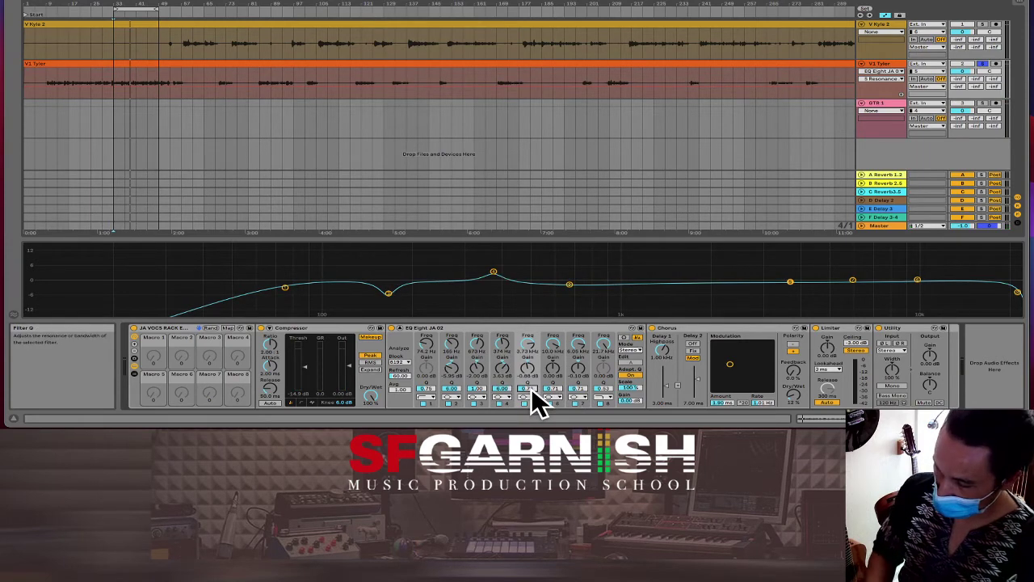
{"action": "type", "text": "6"}
{"action": "key", "text": "Return"}
Step: Set the Q of bands 6, 7 and 8 to 6.00, then play the vocal
{"action": "left_click", "coordinate": [554, 390]}
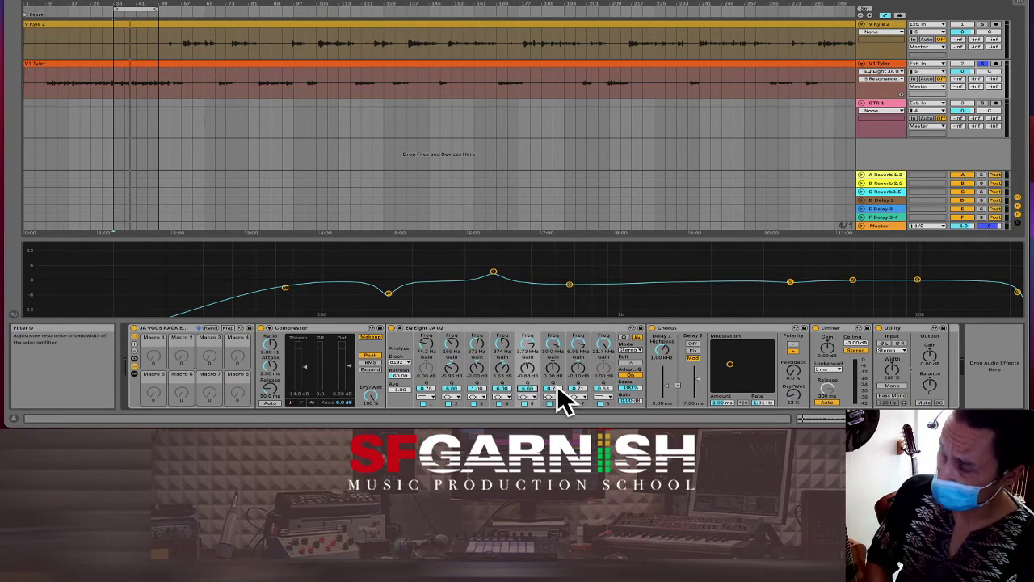
{"action": "type", "text": "6"}
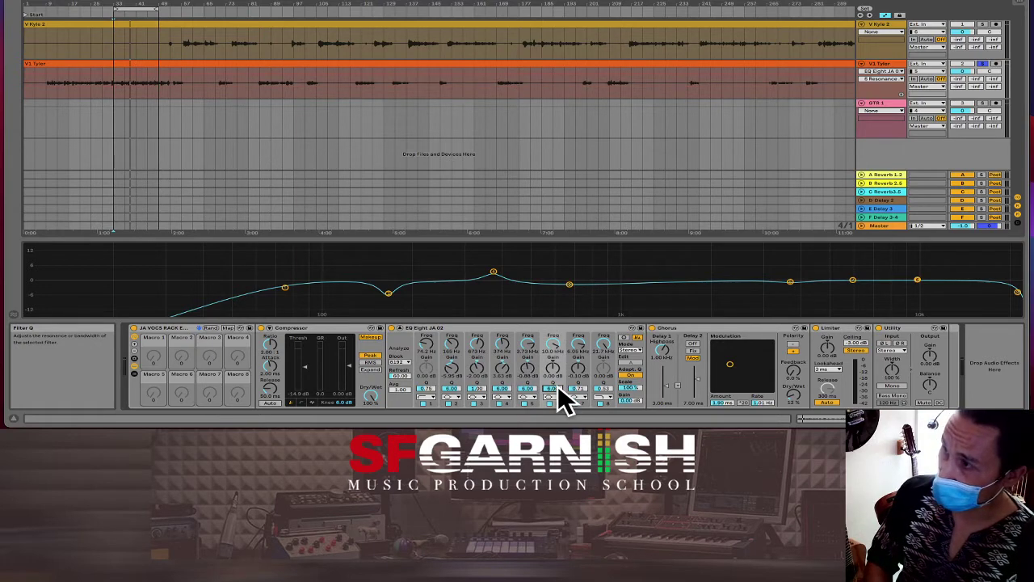
{"action": "key", "text": "Return"}
{"action": "left_click", "coordinate": [578, 389]}
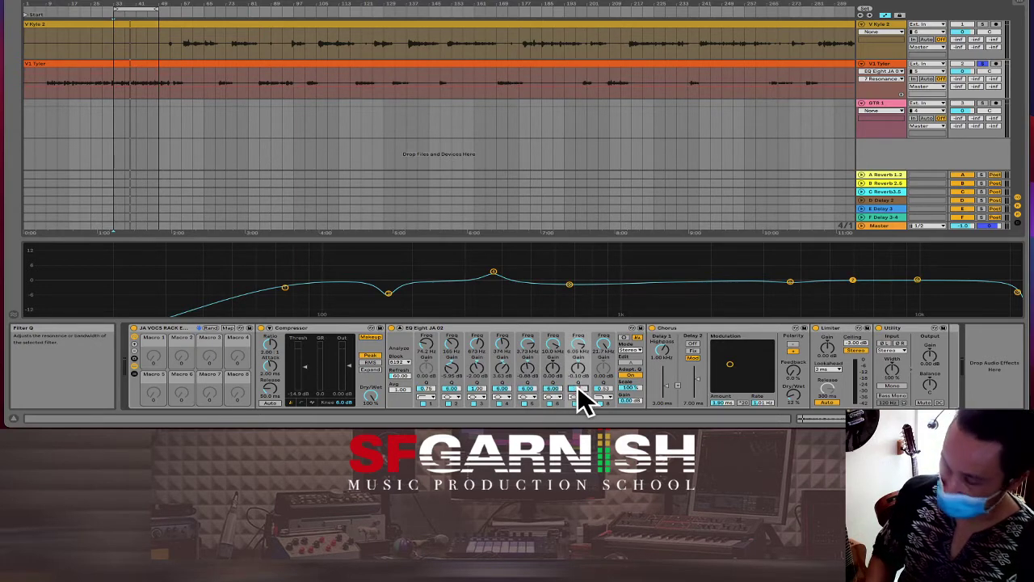
{"action": "key", "text": "Return"}
{"action": "left_click", "coordinate": [603, 390]}
{"action": "type", "text": "6"}
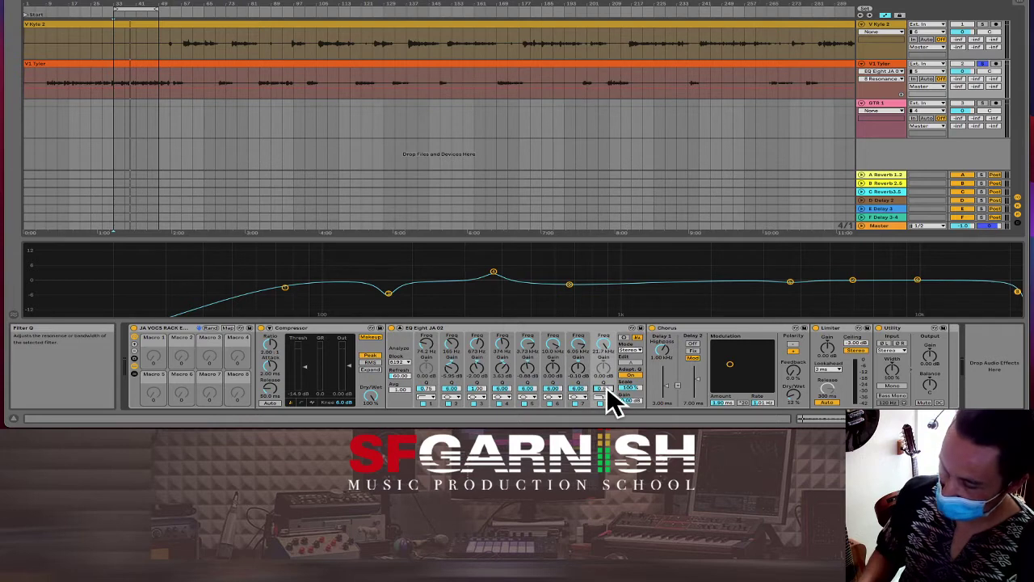
{"action": "key", "text": "Return"}
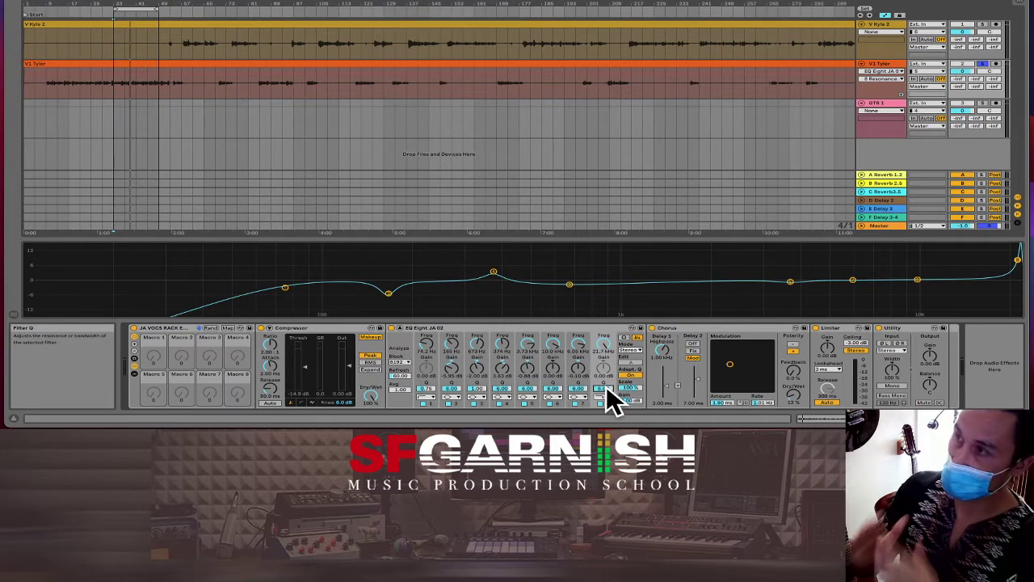
{"action": "key", "text": "space"}
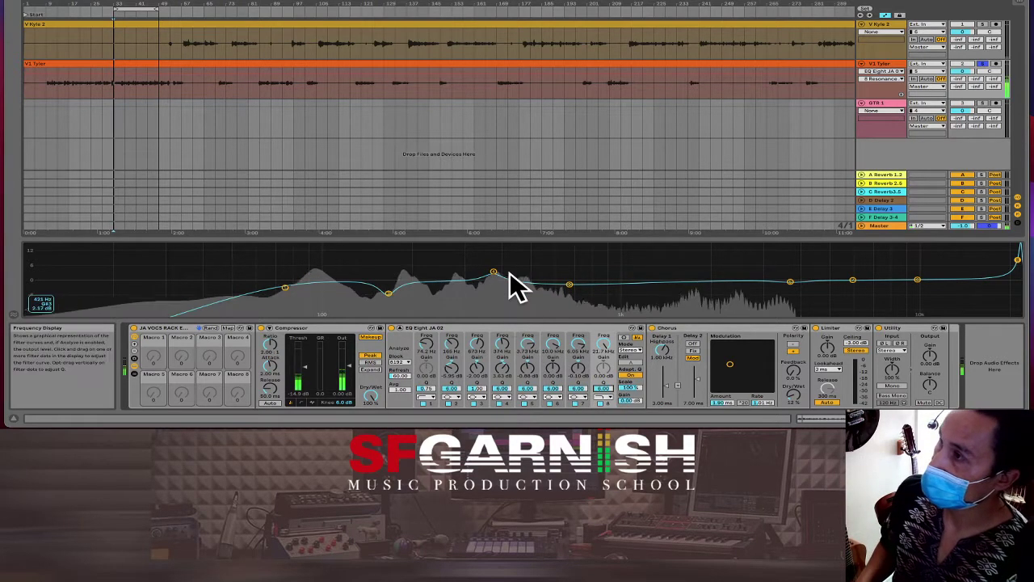
Step: Lower band 4's bump to about 308 Hz, restart playback, and switch off band 1's 76 Hz low cut
{"action": "left_click_drag", "start_coordinate": [494, 273], "coordinate": [481, 275]}
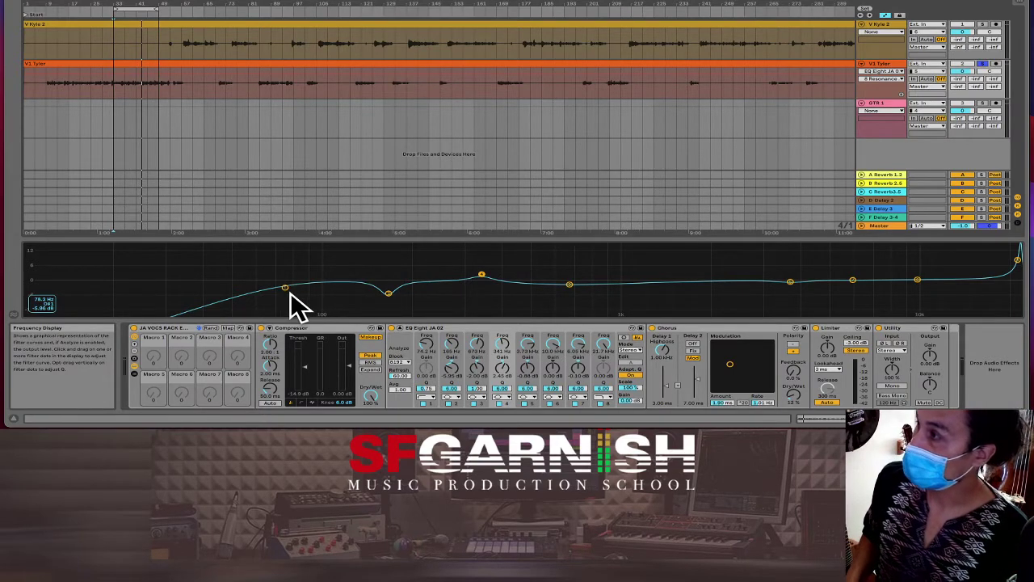
{"action": "key", "text": "space"}
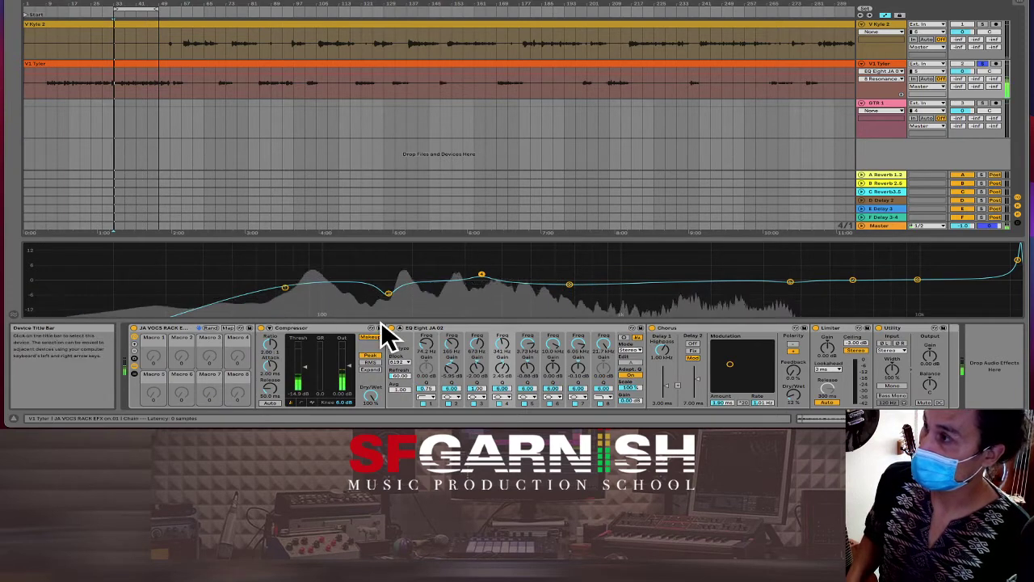
{"action": "left_click", "coordinate": [422, 402]}
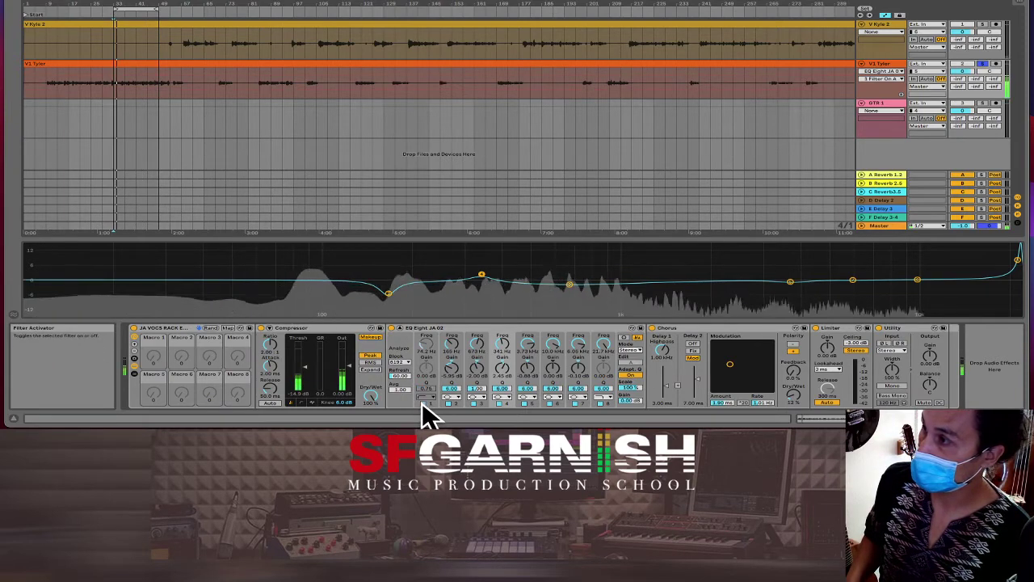
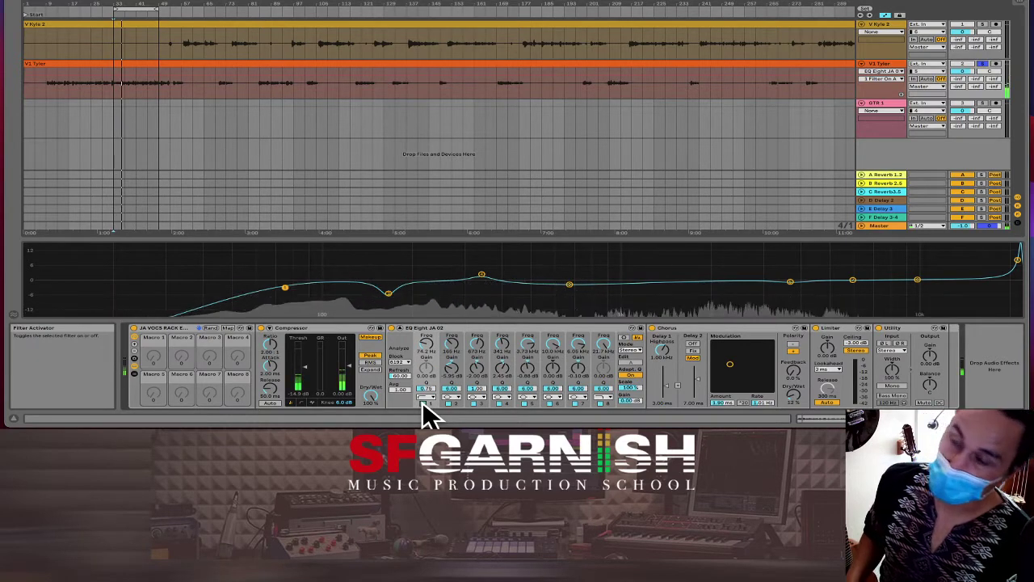
Step: Switch off EQ Eight band 1 to compare the vocal with and without its low cut
{"action": "left_click", "coordinate": [424, 402]}
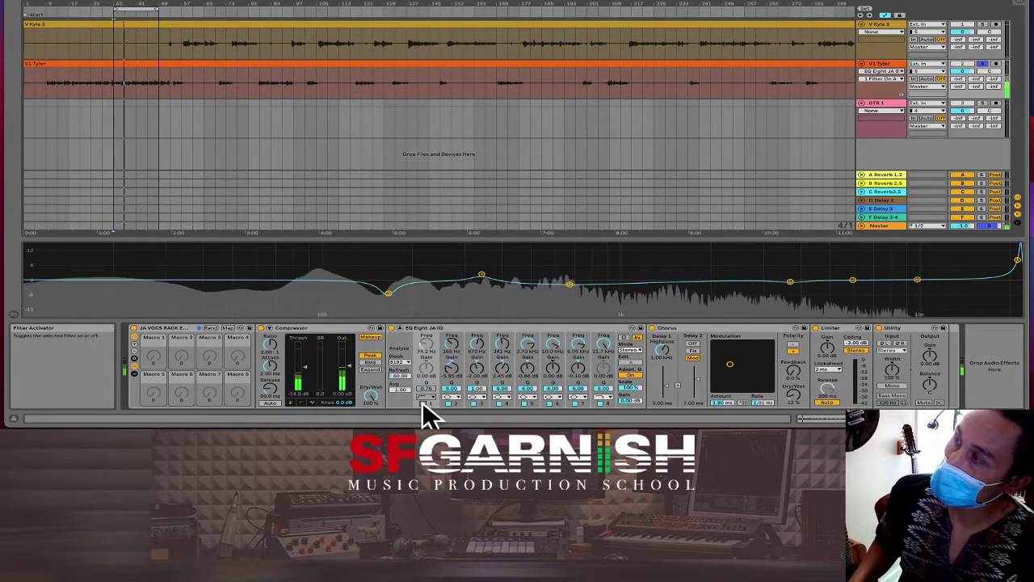
Step: Re-enable EQ Eight band 1 and lower its low cut to about 65 Hz
{"action": "left_click", "coordinate": [423, 403]}
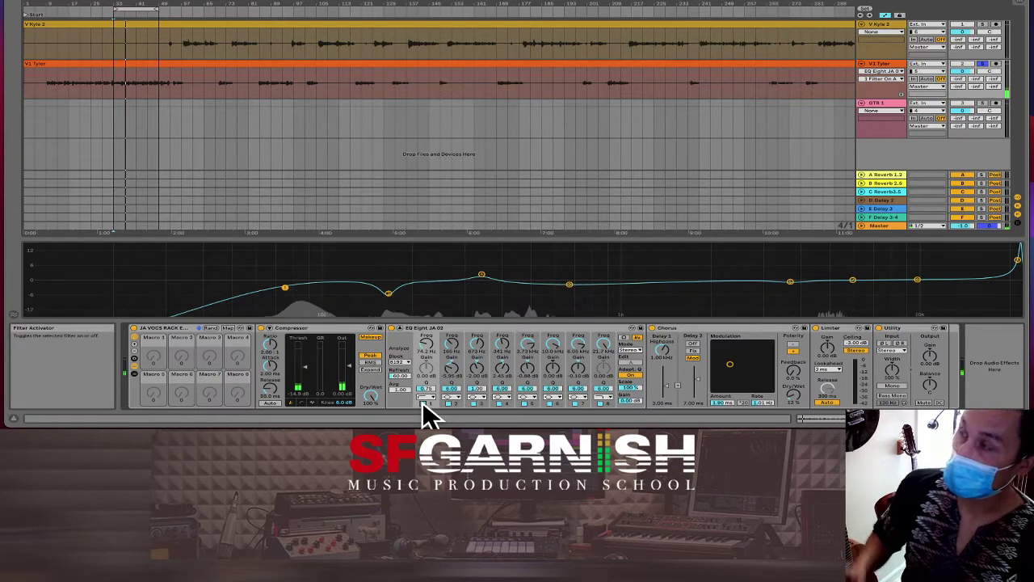
{"action": "mouse_move", "coordinate": [271, 303]}
{"action": "left_click_drag", "start_coordinate": [285, 288], "coordinate": [272, 284]}
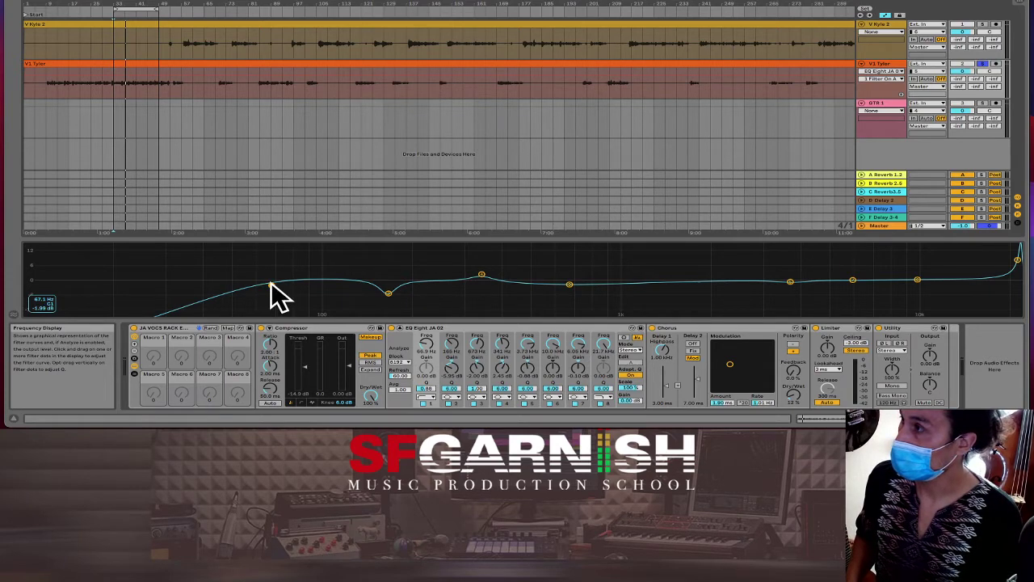
{"action": "left_click_drag", "start_coordinate": [270, 284], "coordinate": [242, 286]}
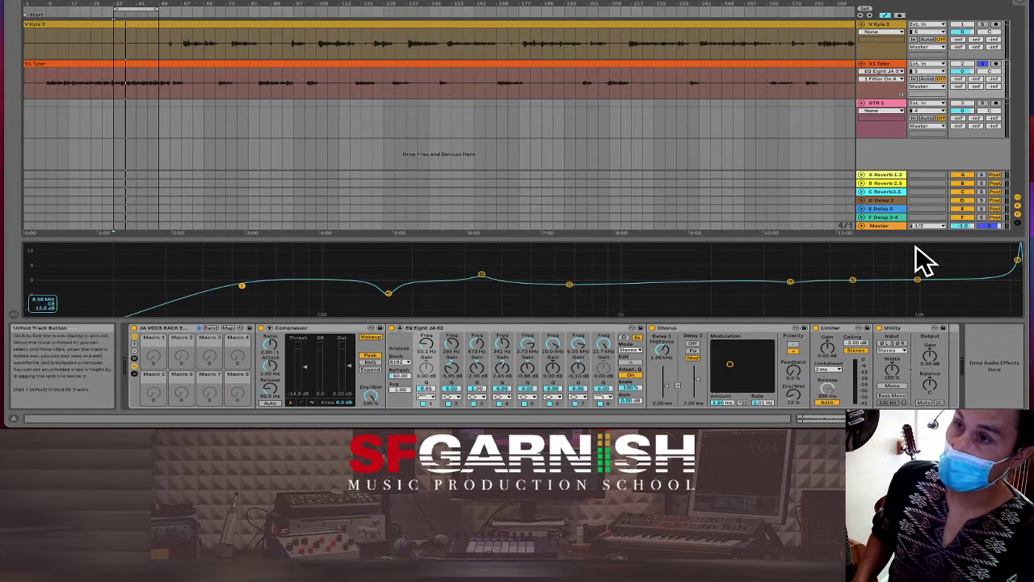
Step: Bring the top EQ band down to about 0.6 dB at 18.5 kHz and play back the vocal
{"action": "left_click_drag", "start_coordinate": [1017, 260], "coordinate": [995, 285]}
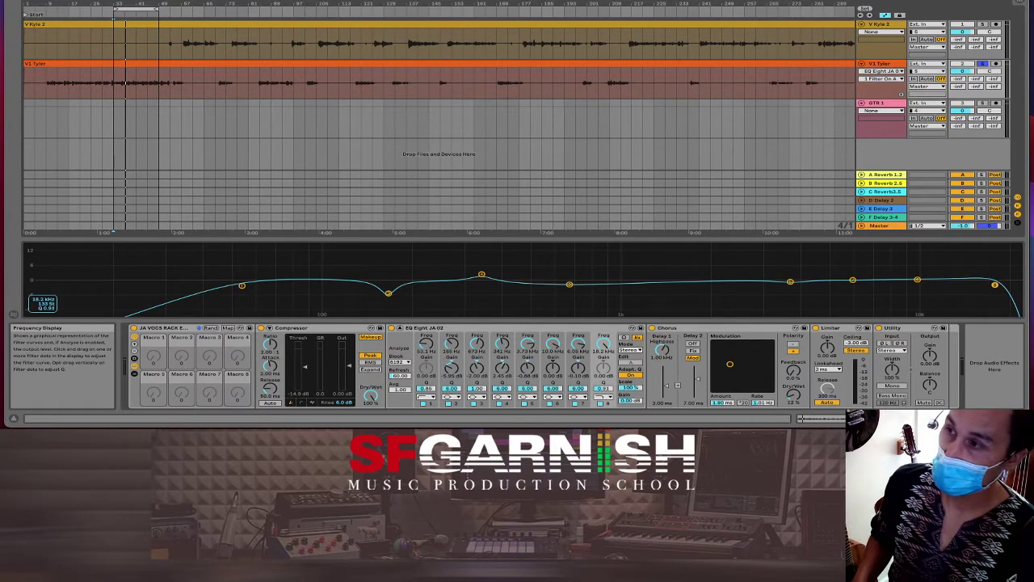
{"action": "left_click_drag", "start_coordinate": [995, 284], "coordinate": [997, 285]}
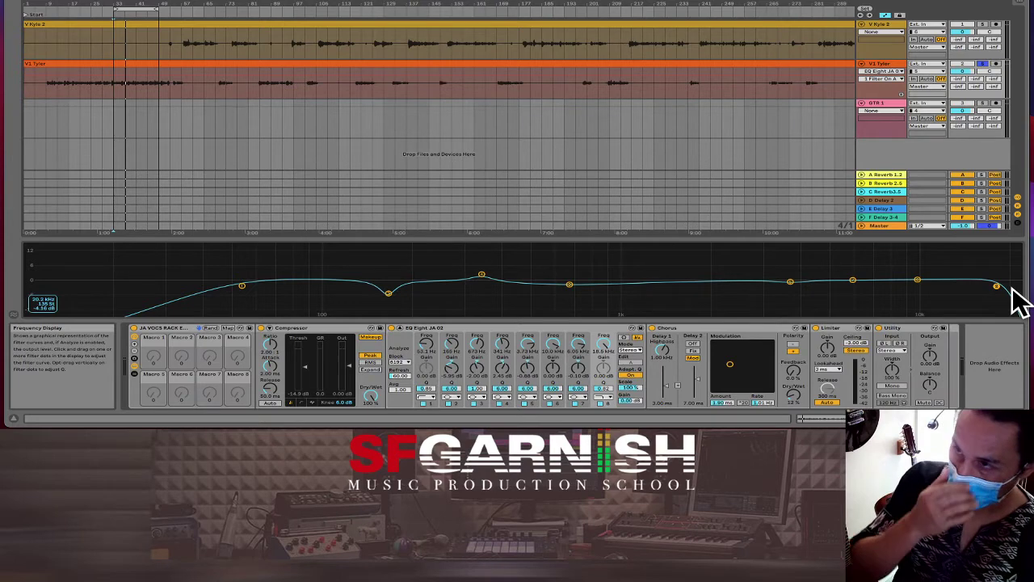
{"action": "key", "text": "space"}
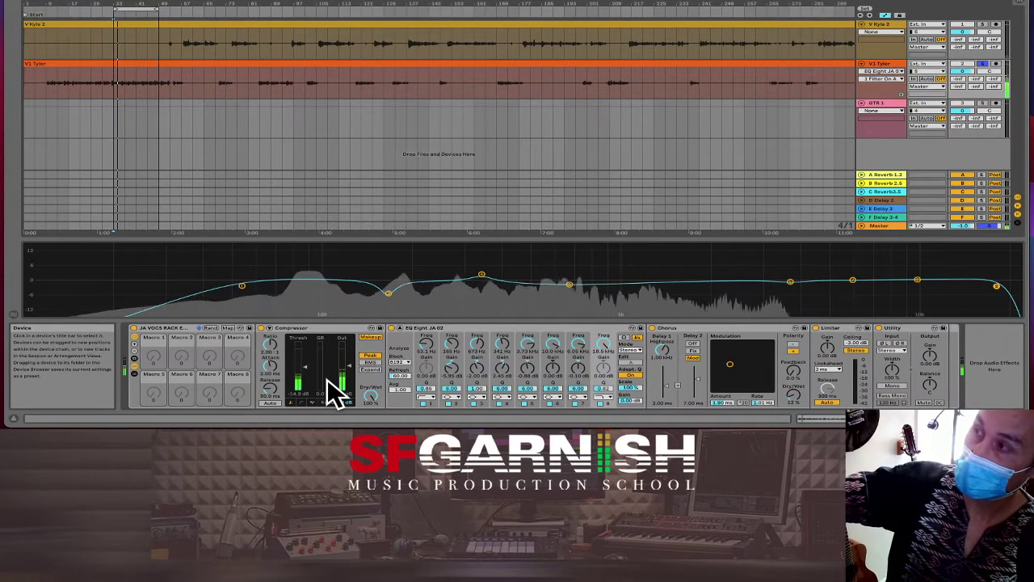
Step: Adjust the vocal compressor threshold and show its transfer curve while auditioning playback
{"action": "left_click_drag", "start_coordinate": [308, 368], "coordinate": [315, 392]}
{"action": "key", "text": "space"}
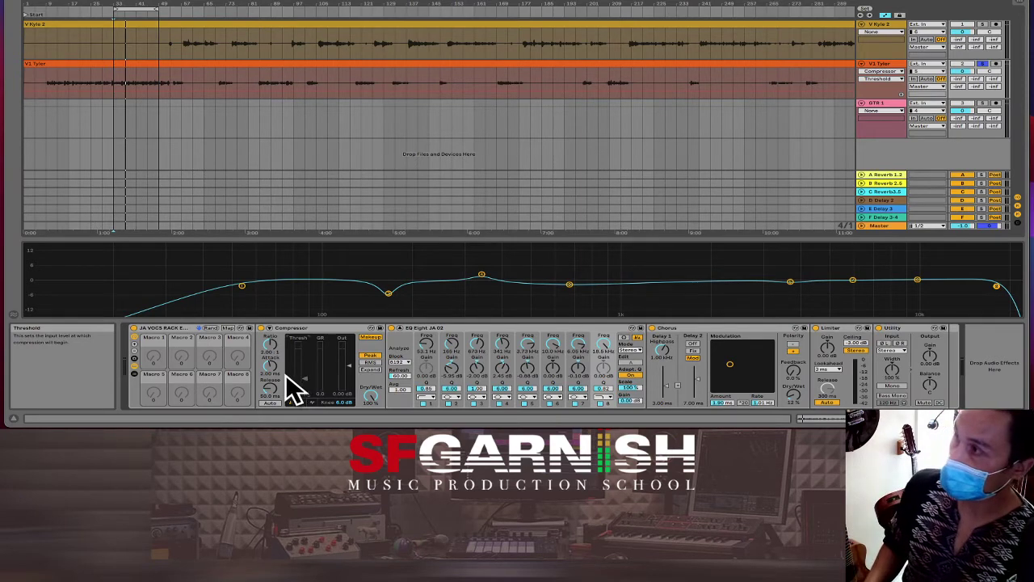
{"action": "left_click", "coordinate": [301, 402]}
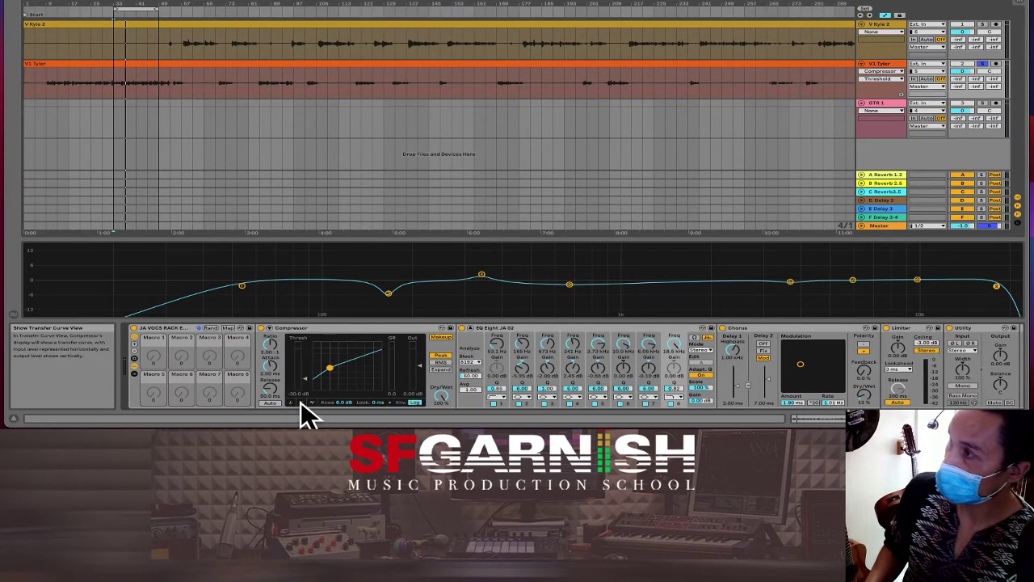
{"action": "key", "text": "space"}
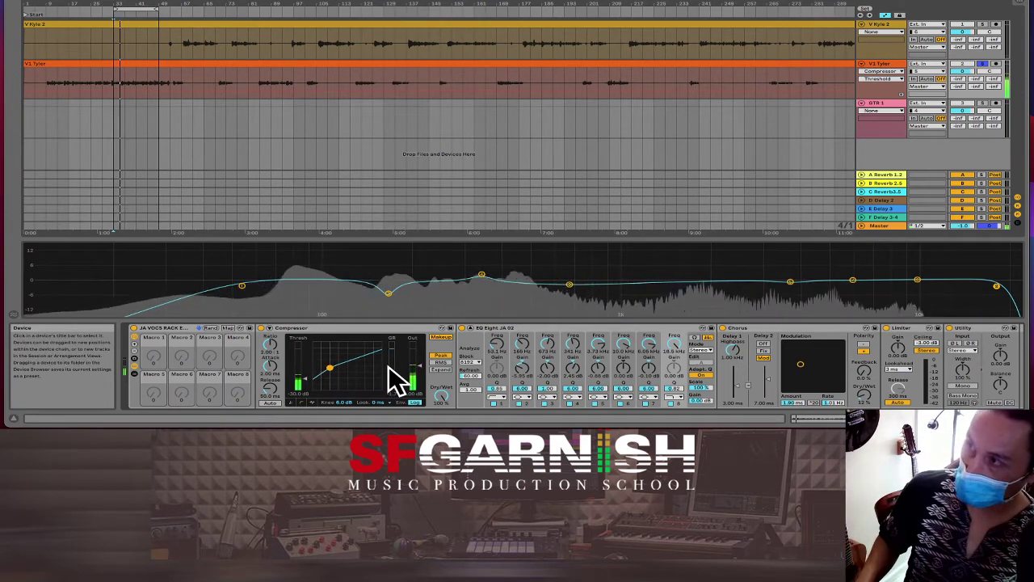
{"action": "key", "text": "space"}
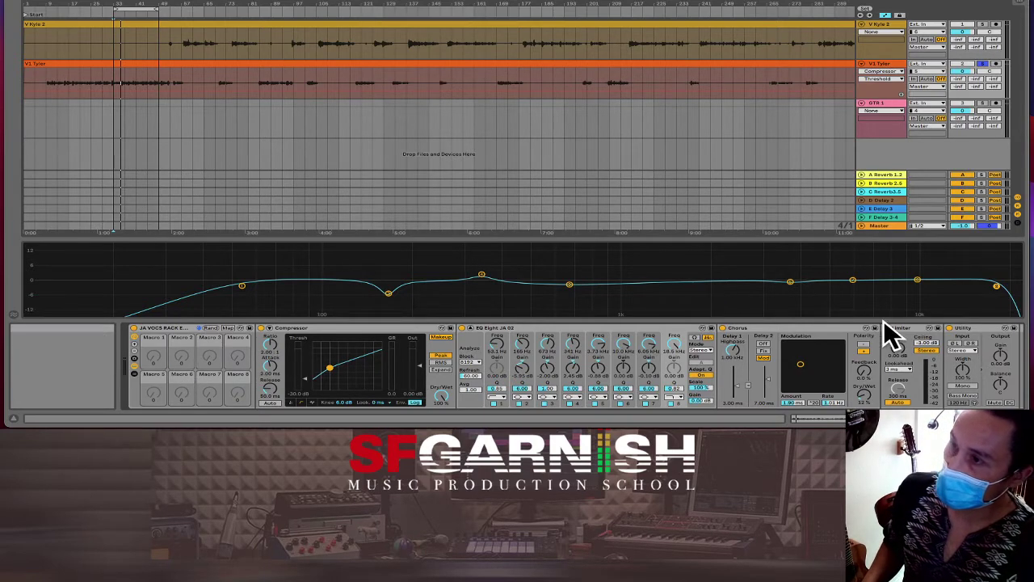
Step: After briefly trying the chorus dry/wet, set the vocal limiter ceiling to -0.50 dB
{"action": "left_click", "coordinate": [866, 396]}
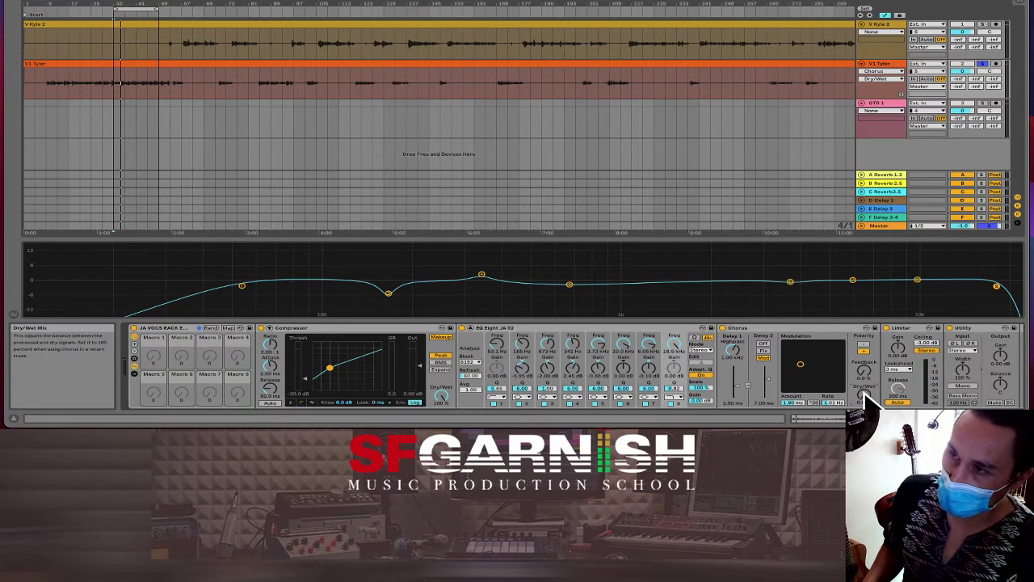
{"action": "scroll", "coordinate": [926, 345], "scroll_direction": "down", "scroll_amount": 7}
{"action": "scroll", "coordinate": [929, 352], "scroll_direction": "up", "scroll_amount": 4}
{"action": "left_click", "coordinate": [930, 348]}
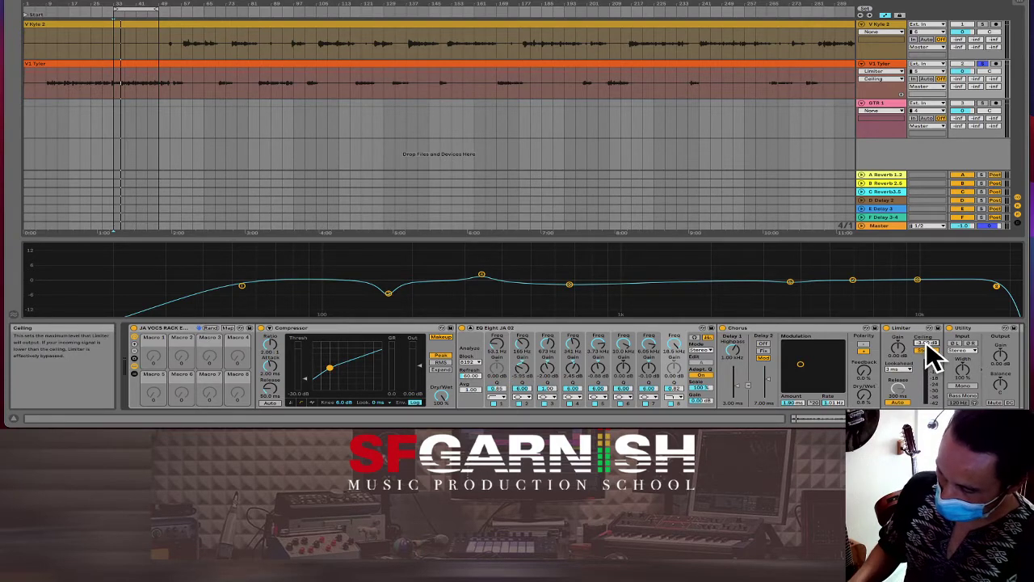
{"action": "type", "text": "-3"}
{"action": "type", "text": "0.7"}
{"action": "key", "text": "Return"}
{"action": "scroll", "coordinate": [927, 345], "scroll_direction": "up", "scroll_amount": 2}
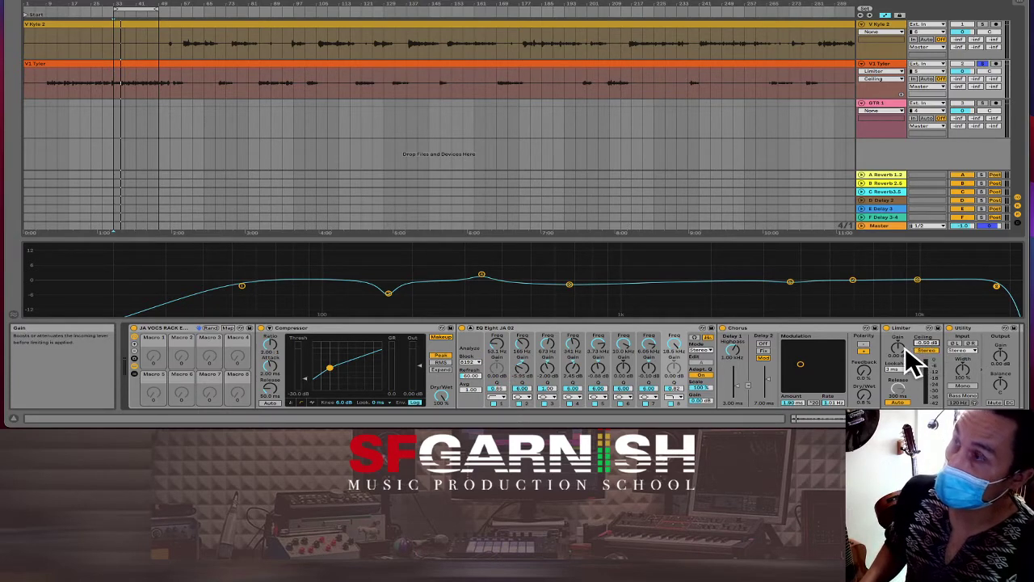
Step: Zoom out fully, leave automation mode, and open the whole V1 Tyler clip in Clip View
{"action": "left_click", "coordinate": [362, 82]}
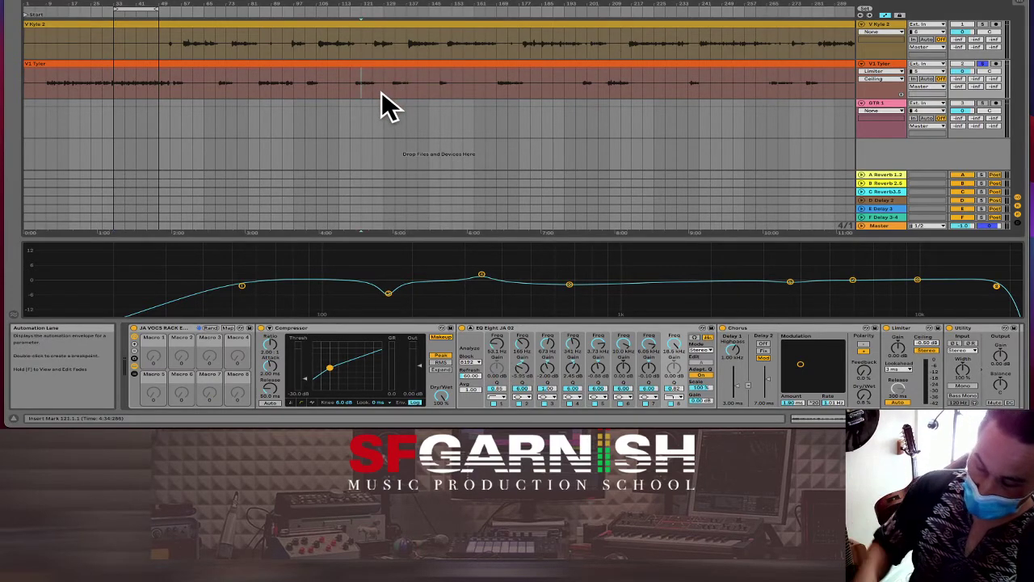
{"action": "key", "text": "minus"}
{"action": "key", "text": "minus"}
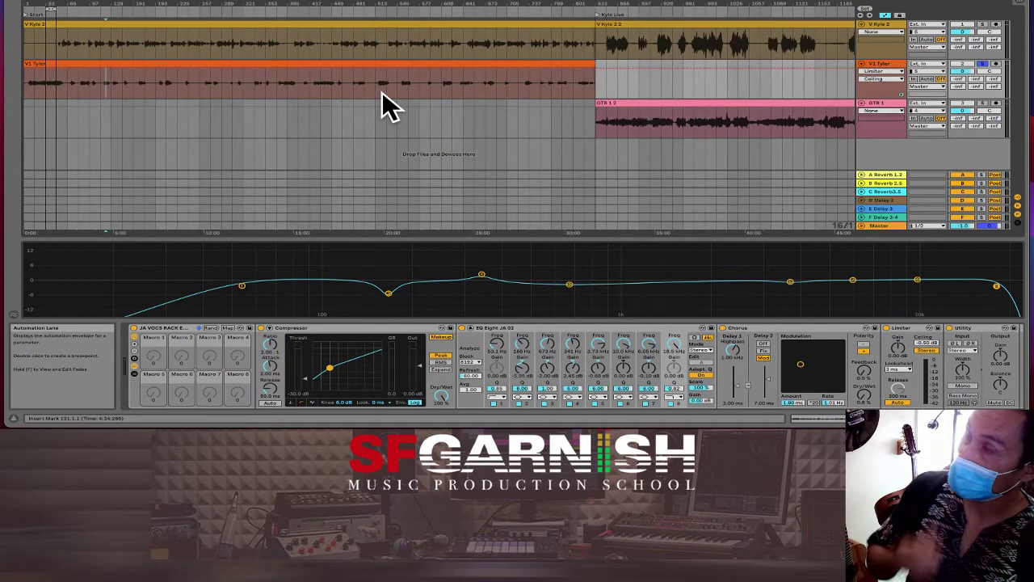
{"action": "key", "text": "a"}
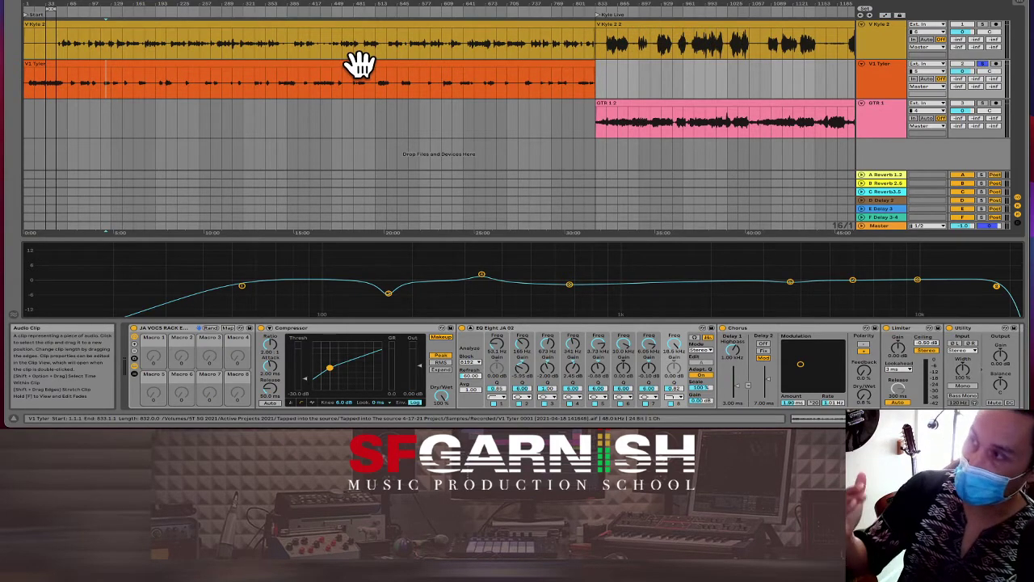
{"action": "left_click", "coordinate": [360, 63]}
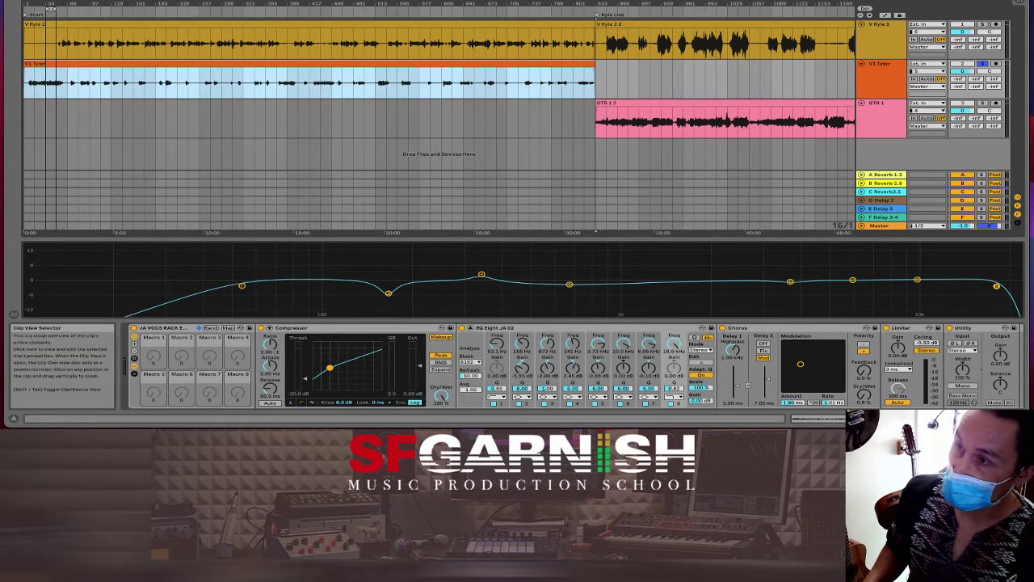
{"action": "key", "text": "shift+Tab"}
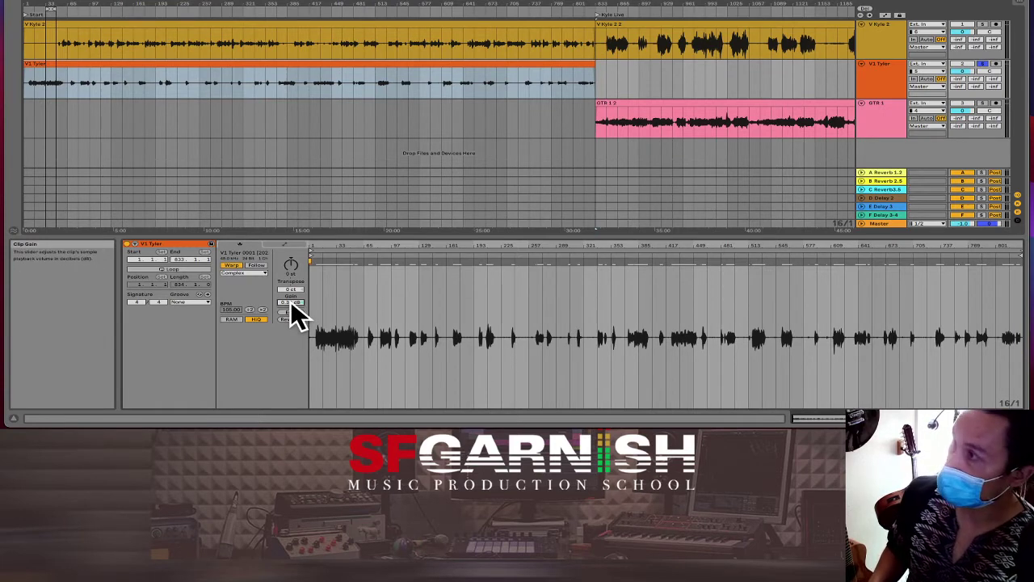
Step: Set the V1 Tyler clip gain to 11.9 dB and return to Device View
{"action": "left_click_drag", "start_coordinate": [292, 305], "coordinate": [293, 304]}
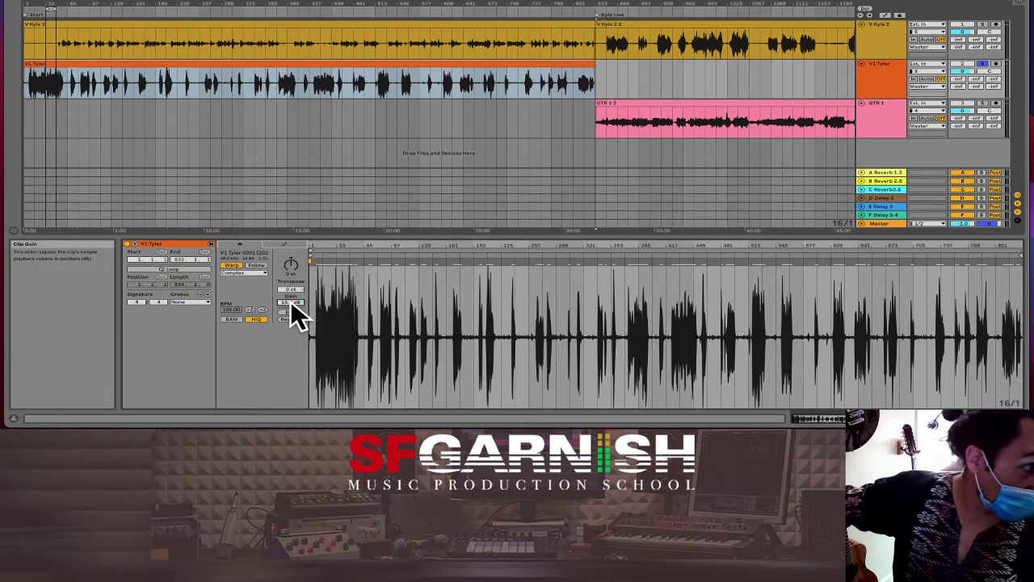
{"action": "left_click_drag", "start_coordinate": [293, 306], "coordinate": [293, 308]}
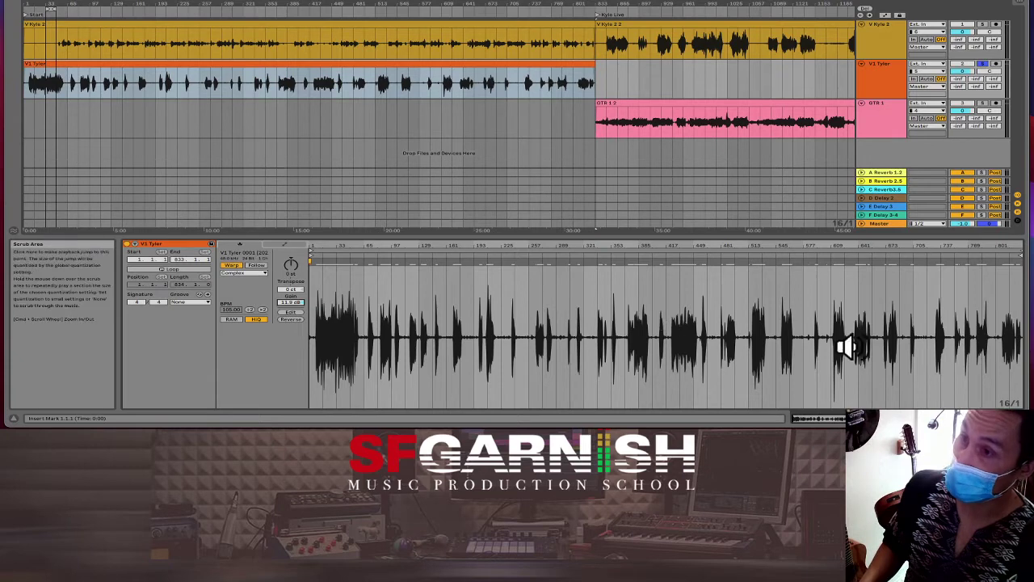
{"action": "key", "text": "shift+Tab"}
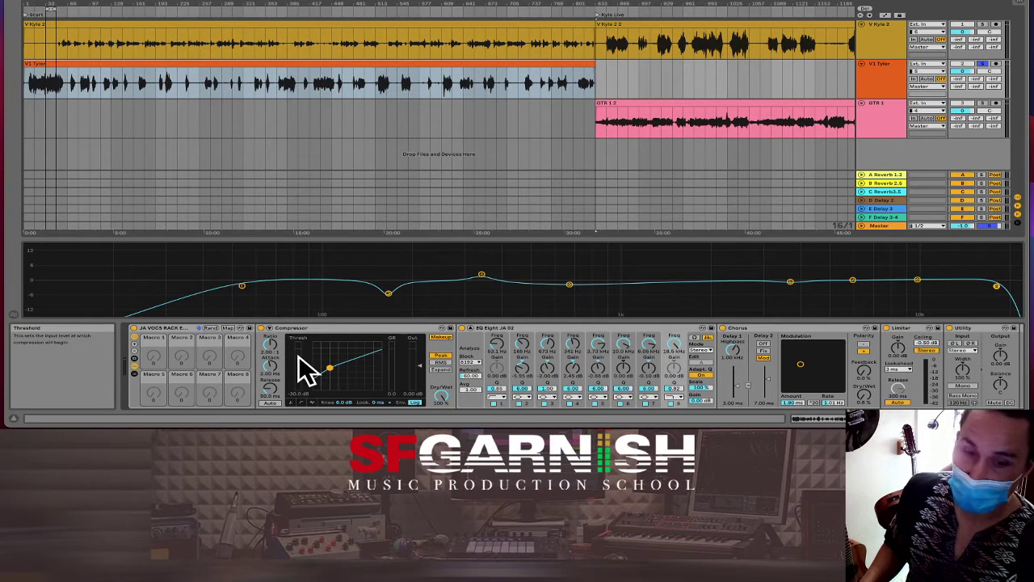
Step: Play the vocal from bar 33, raise the compressor threshold to about -21.9 dB, and enlarge the Master track
{"action": "key", "text": "space"}
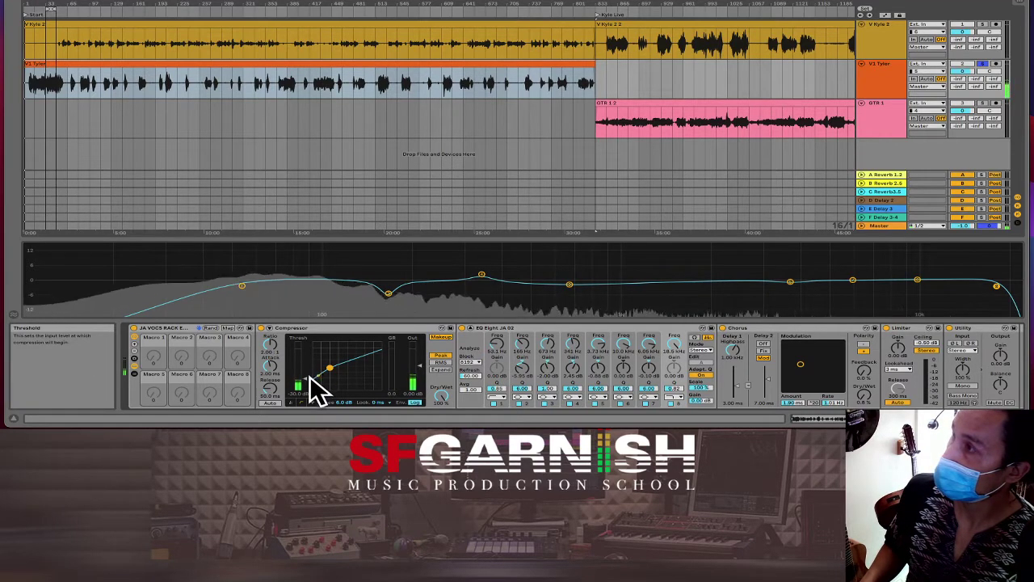
{"action": "left_click", "coordinate": [56, 85]}
{"action": "key", "text": "space"}
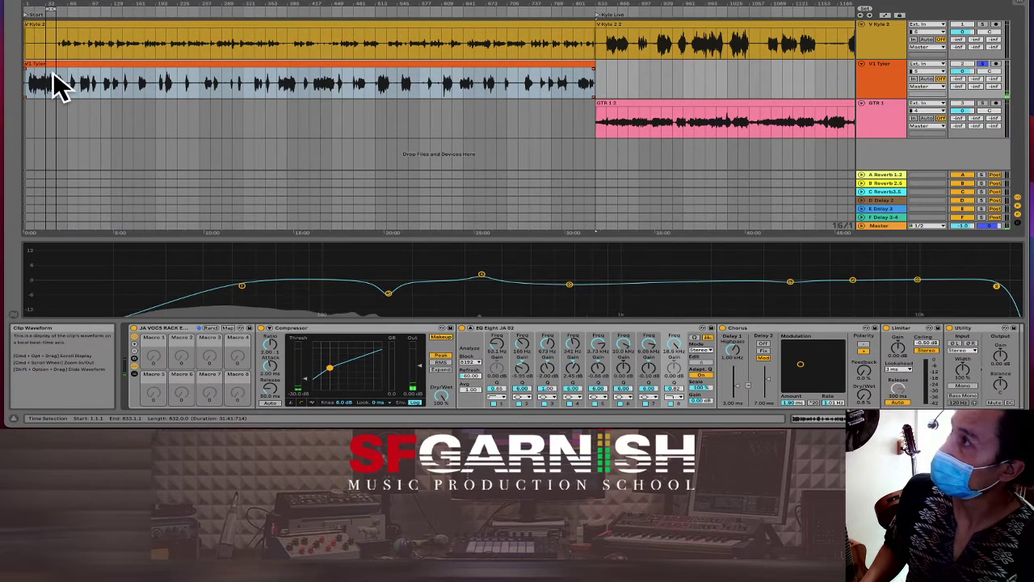
{"action": "left_click", "coordinate": [47, 81]}
{"action": "key", "text": "space"}
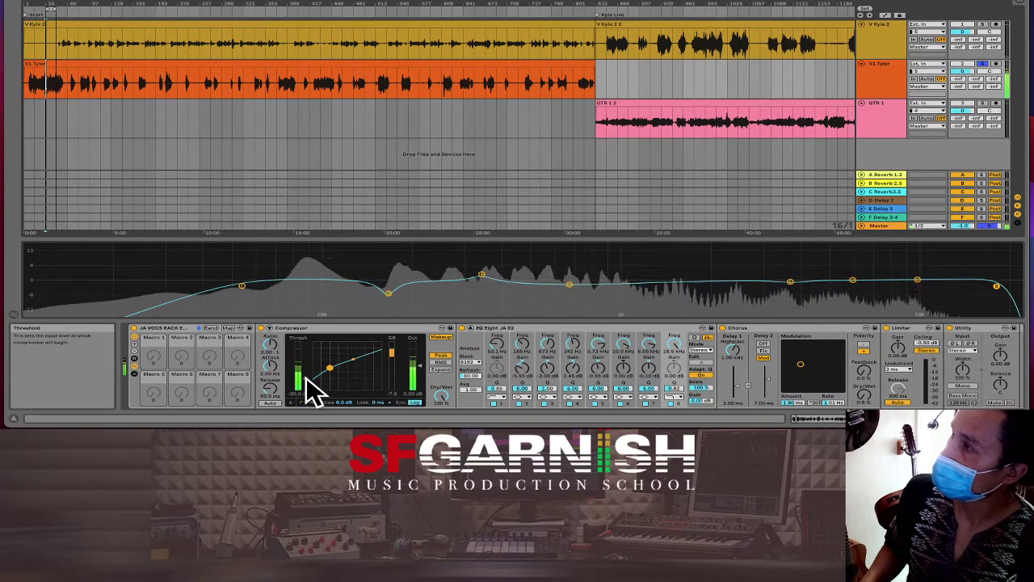
{"action": "left_click_drag", "start_coordinate": [306, 374], "coordinate": [306, 364]}
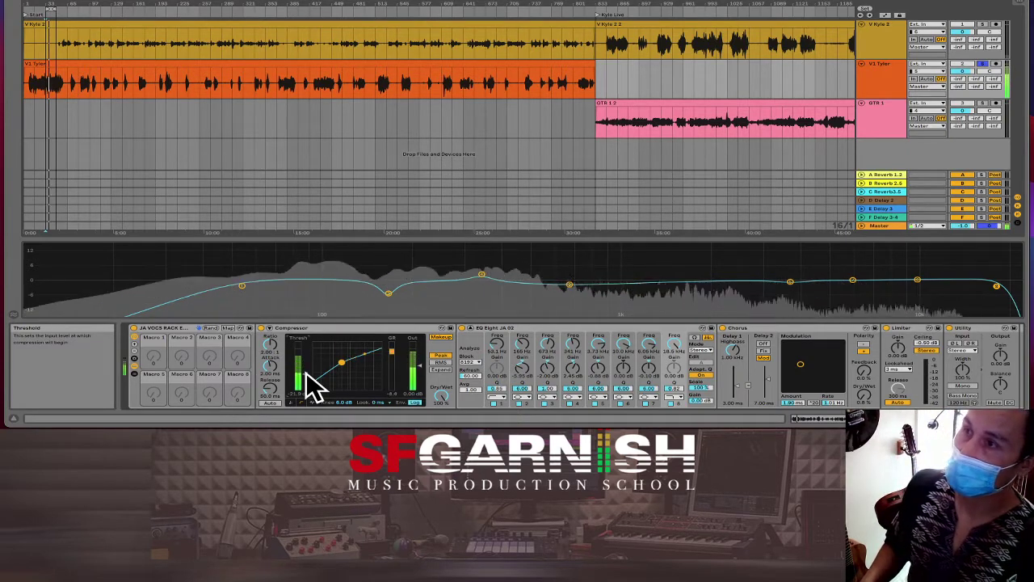
{"action": "key", "text": "space"}
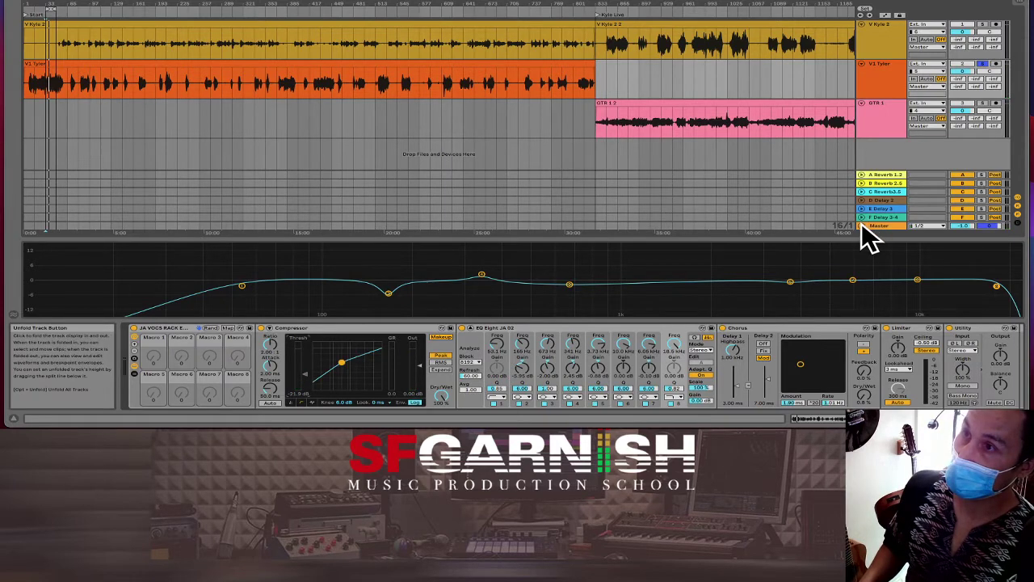
{"action": "left_click_drag", "start_coordinate": [861, 230], "coordinate": [863, 234]}
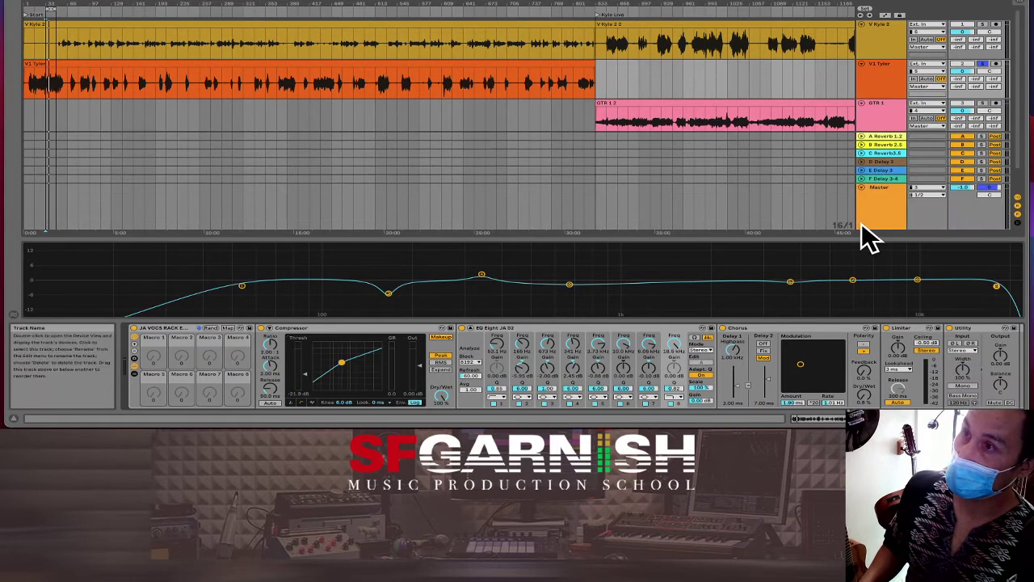
Step: Select the Master track and delete the Effects rack and other devices after its Limiter
{"action": "left_click", "coordinate": [878, 182]}
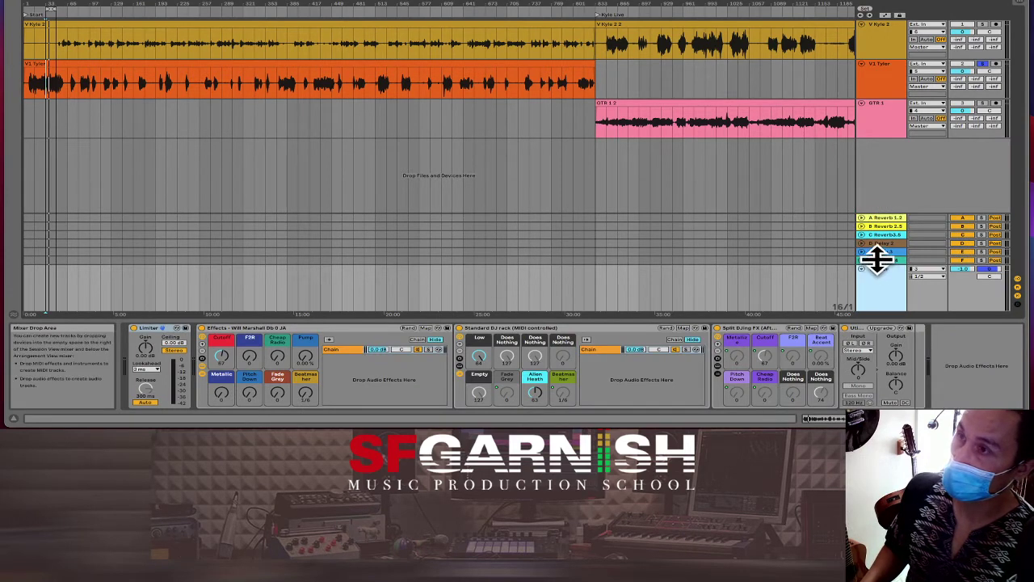
{"action": "left_click_drag", "start_coordinate": [878, 265], "coordinate": [867, 233]}
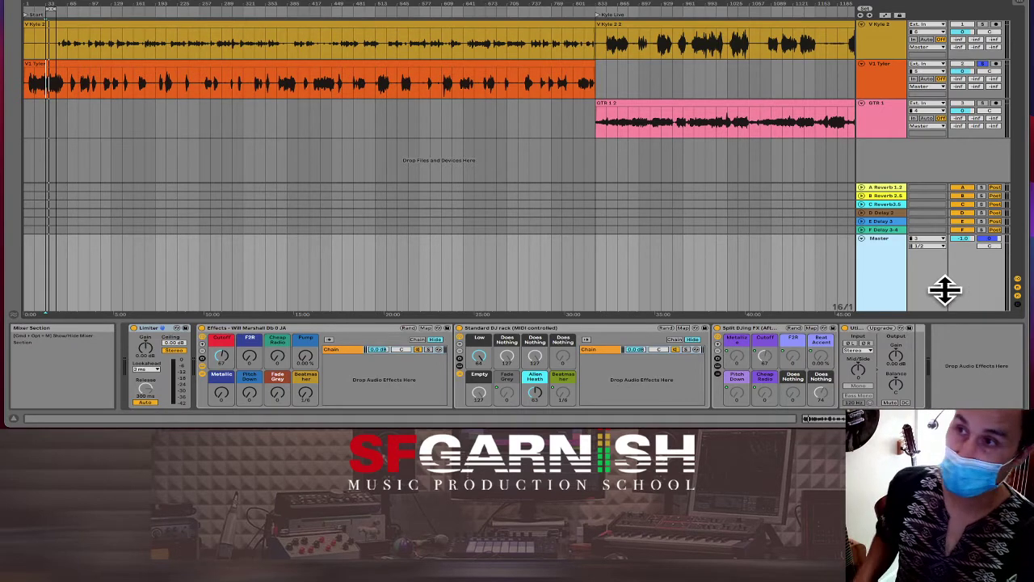
{"action": "left_click", "coordinate": [402, 261]}
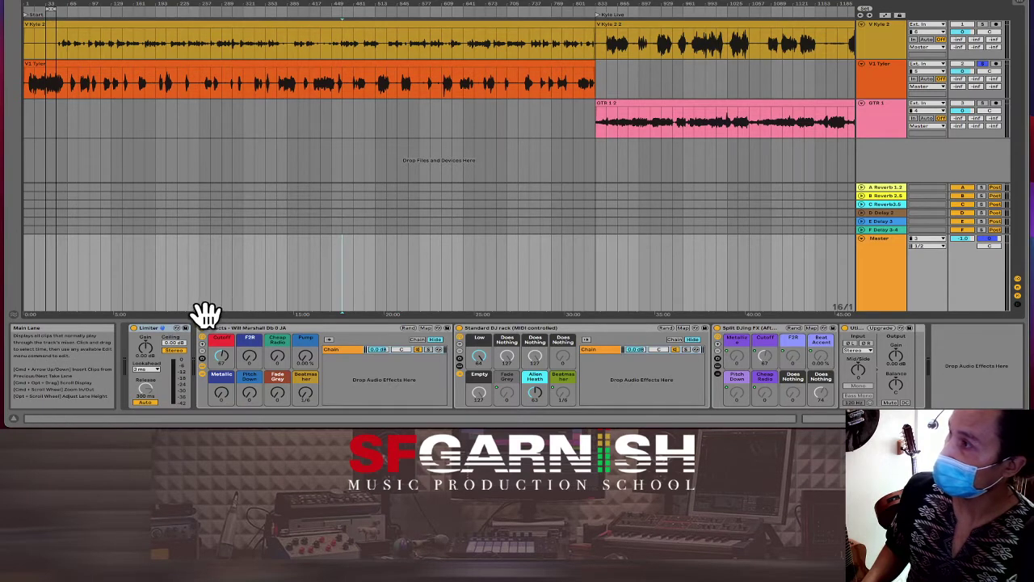
{"action": "left_click", "coordinate": [260, 328]}
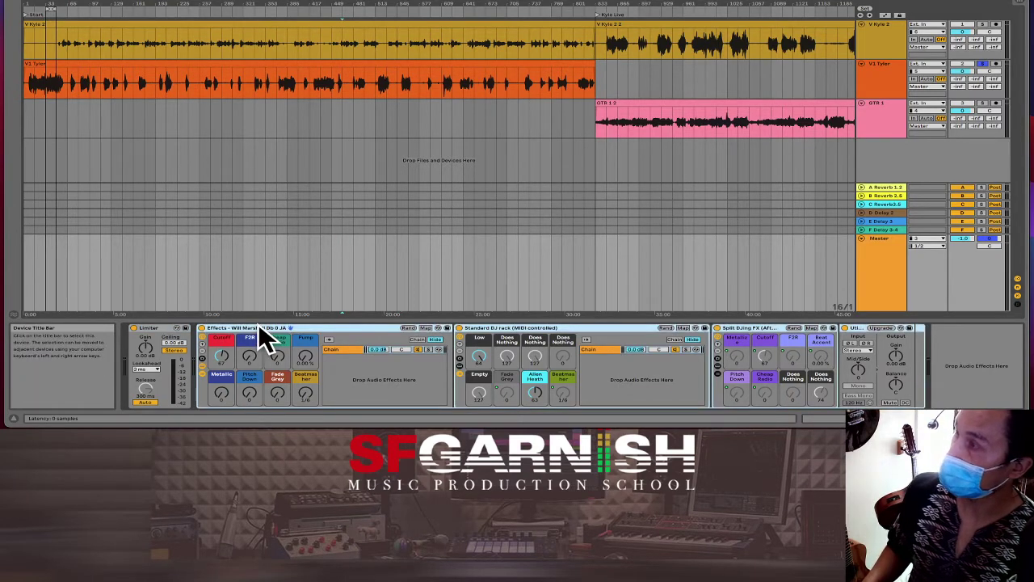
{"action": "key", "text": "Delete"}
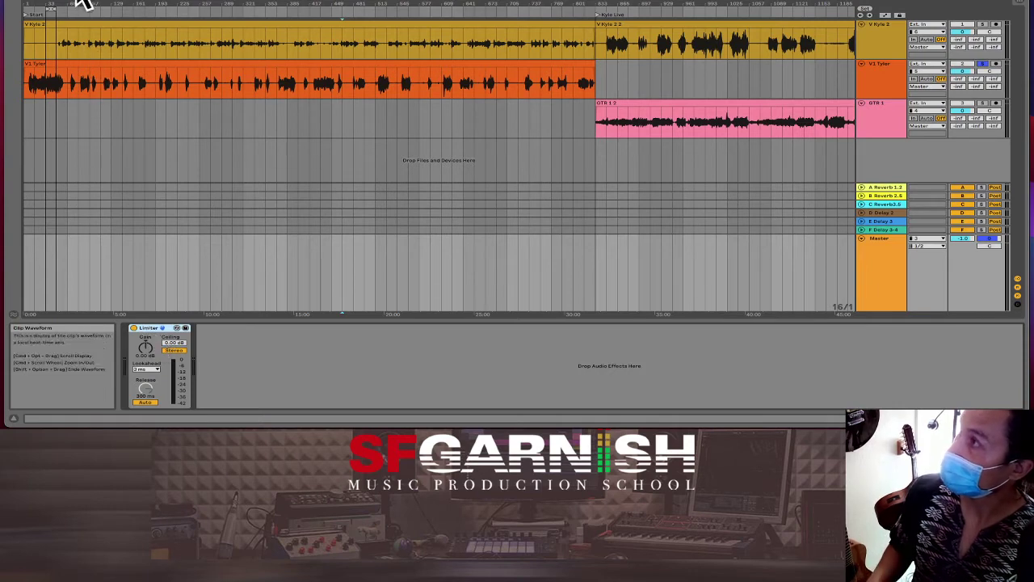
Step: Load the Wide & Warm rack preset from the Browser onto the Master chain after the Limiter
{"action": "left_click", "coordinate": [18, 12]}
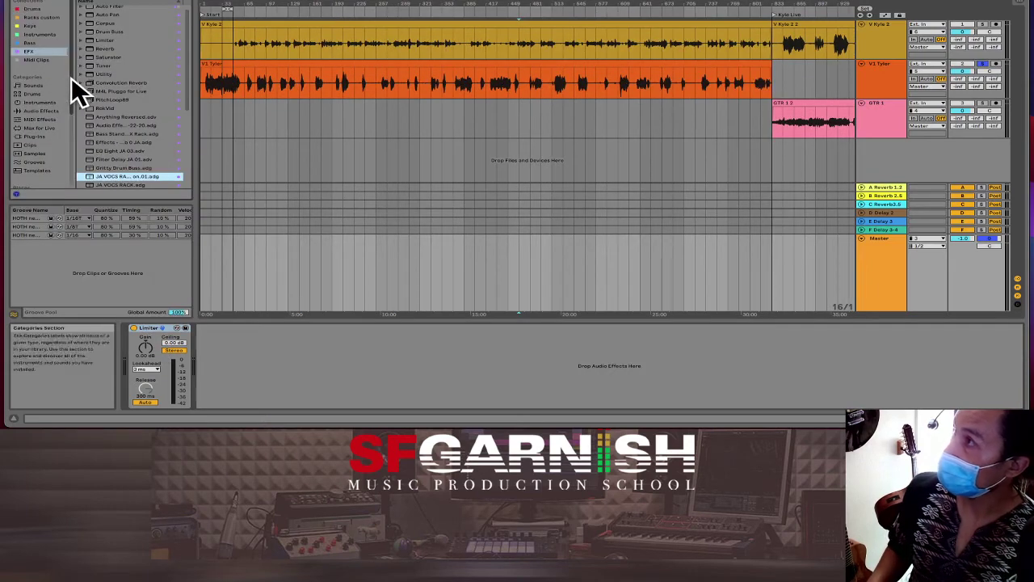
{"action": "scroll", "coordinate": [123, 95], "scroll_direction": "down", "scroll_amount": 5}
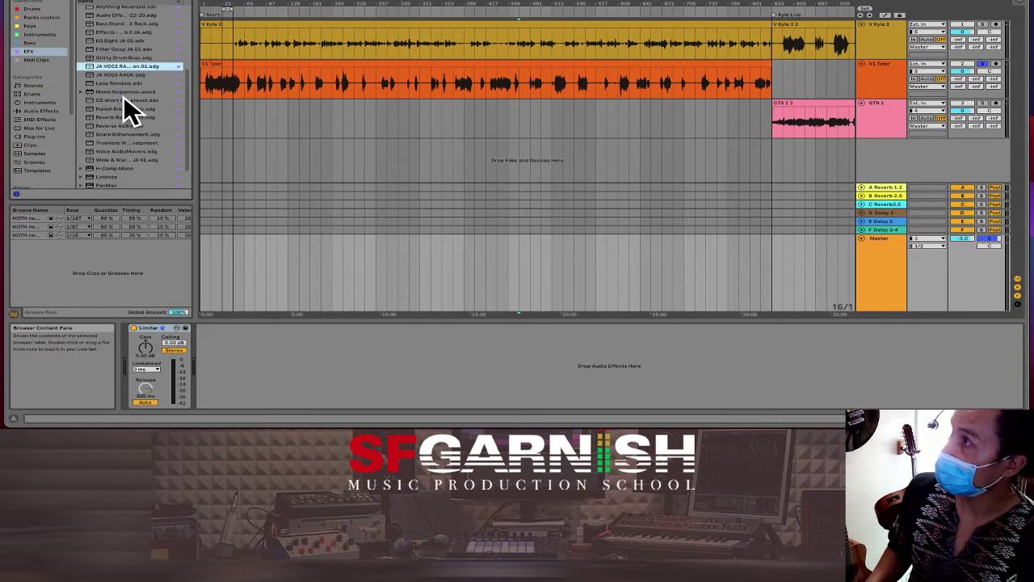
{"action": "left_click", "coordinate": [133, 159]}
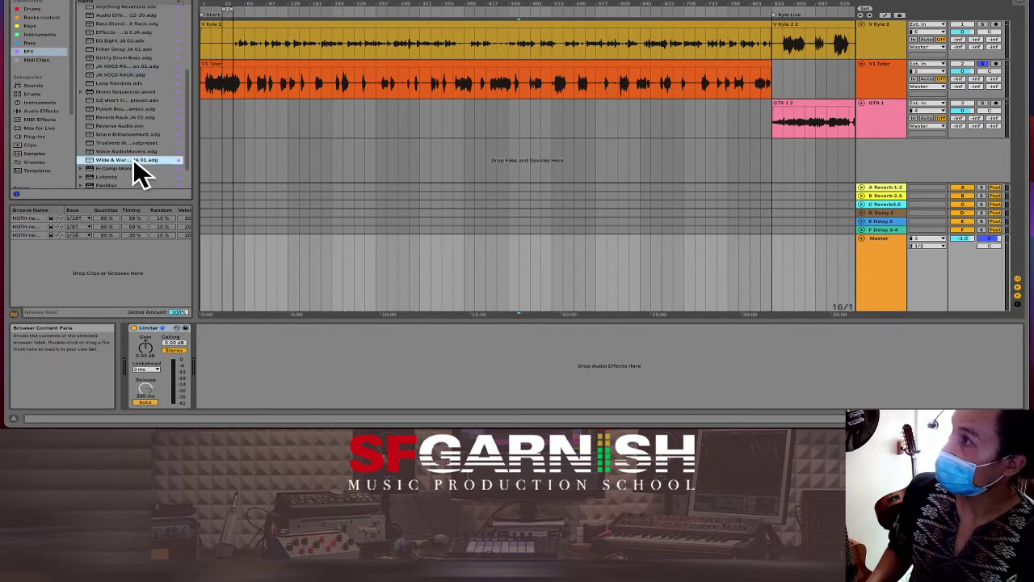
{"action": "left_click_drag", "start_coordinate": [133, 158], "coordinate": [240, 347]}
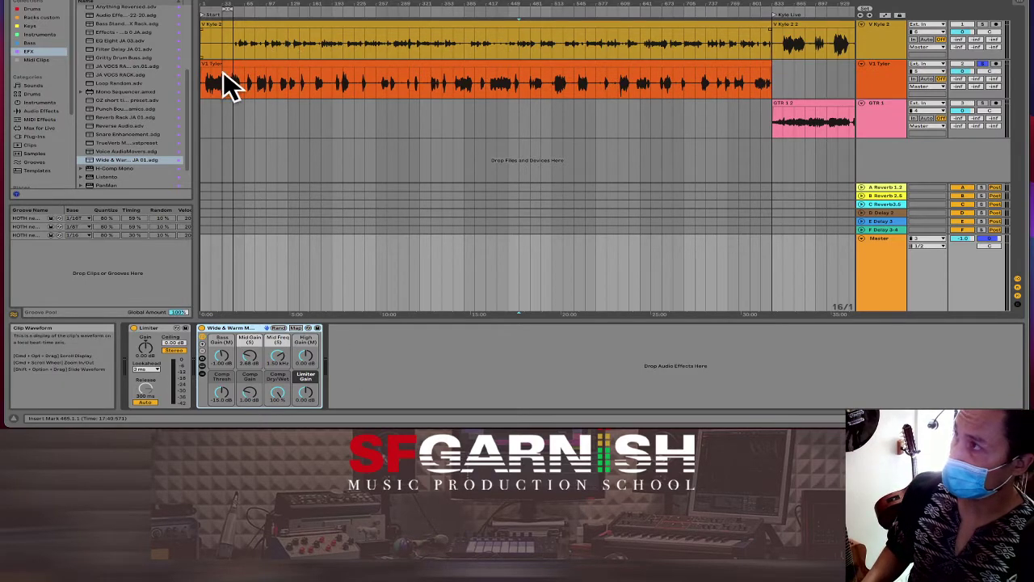
{"action": "key", "text": "Delete"}
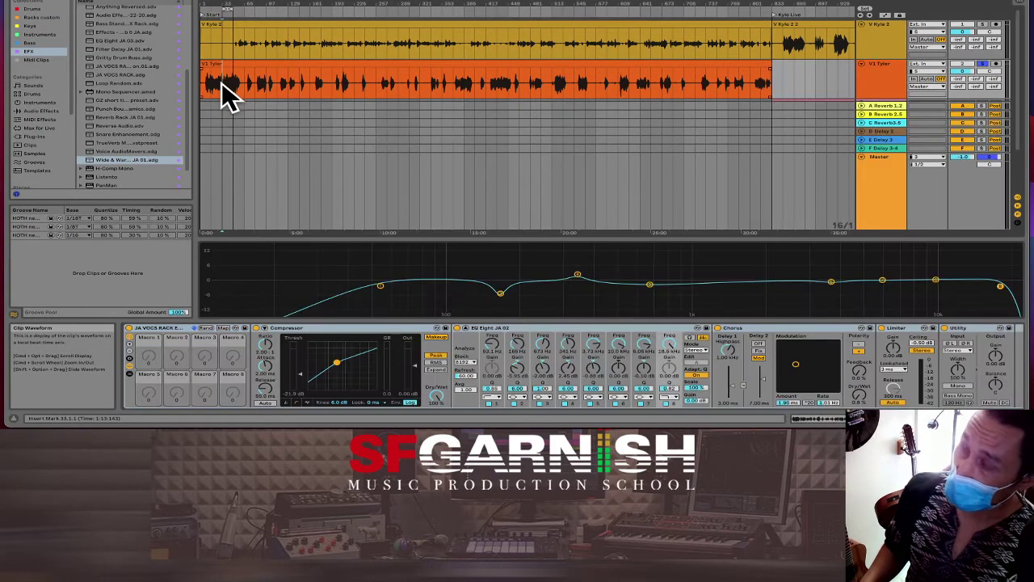
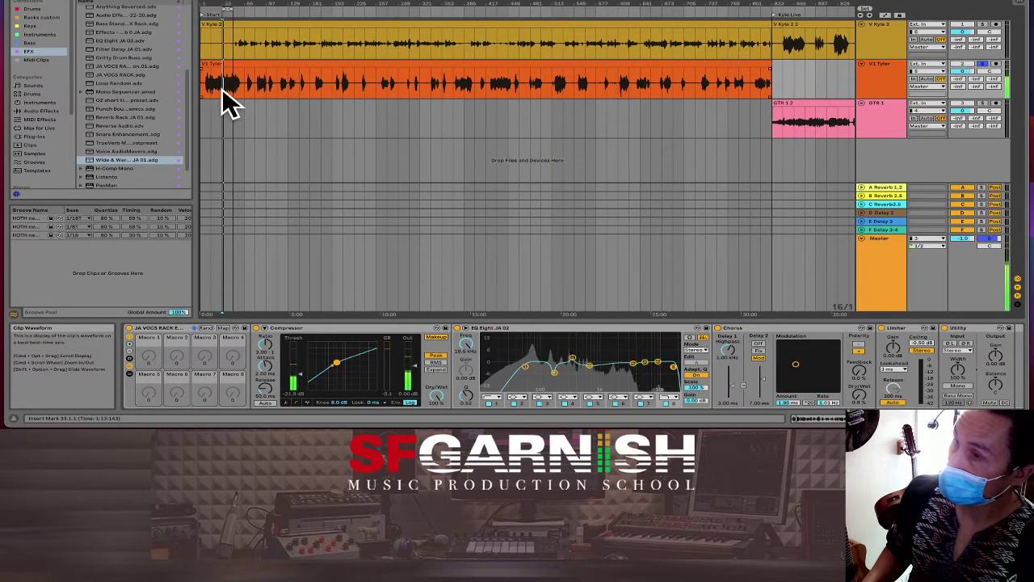
Step: Stop playback and save the vocal rack as a User Library preset named after the singer
{"action": "key", "text": "space"}
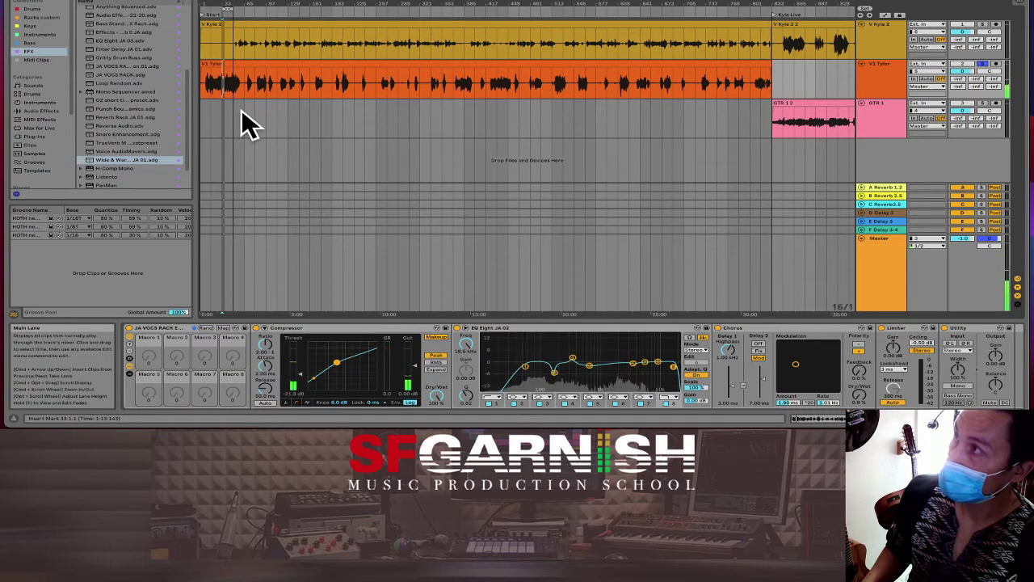
{"action": "left_click", "coordinate": [250, 340]}
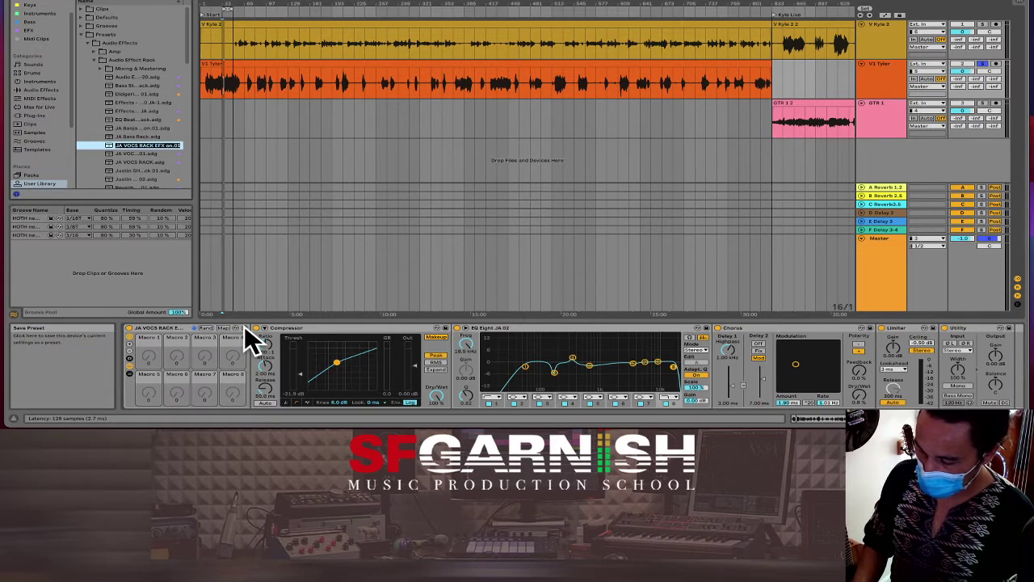
{"action": "type", "text": "Tyler TITS 3"}
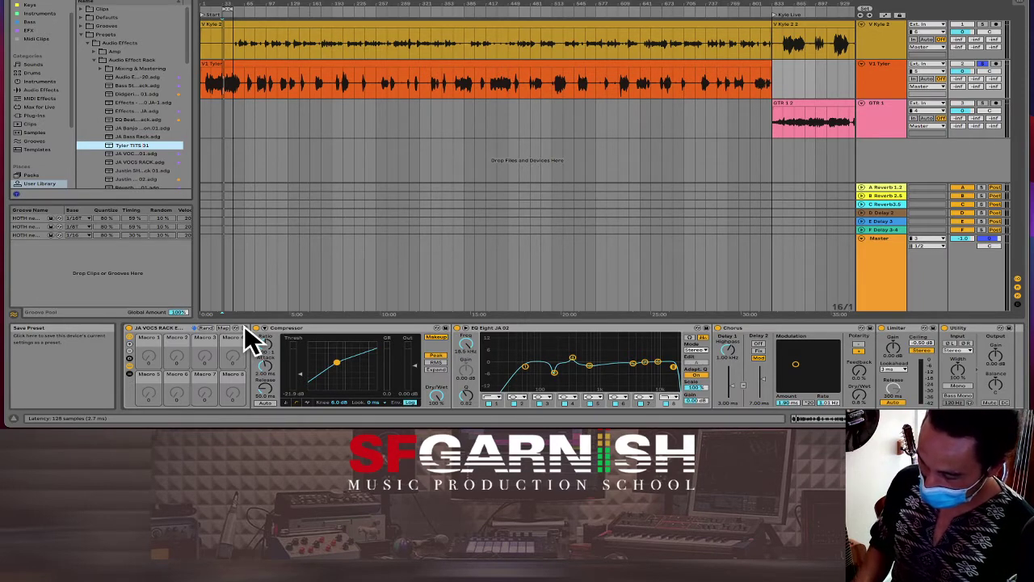
{"action": "type", "text": "1"}
{"action": "type", "text": "01"}
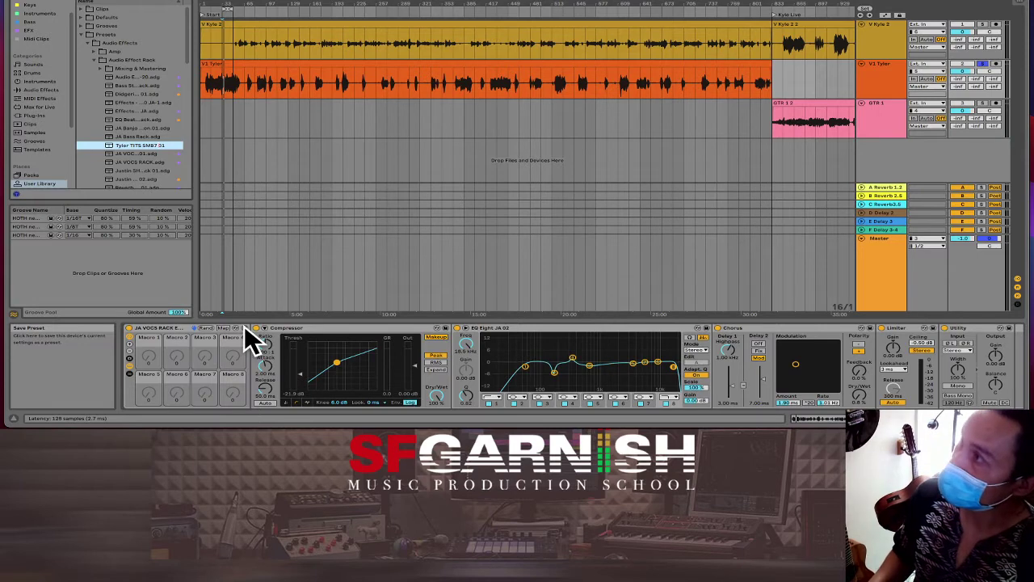
{"action": "key", "text": "Return"}
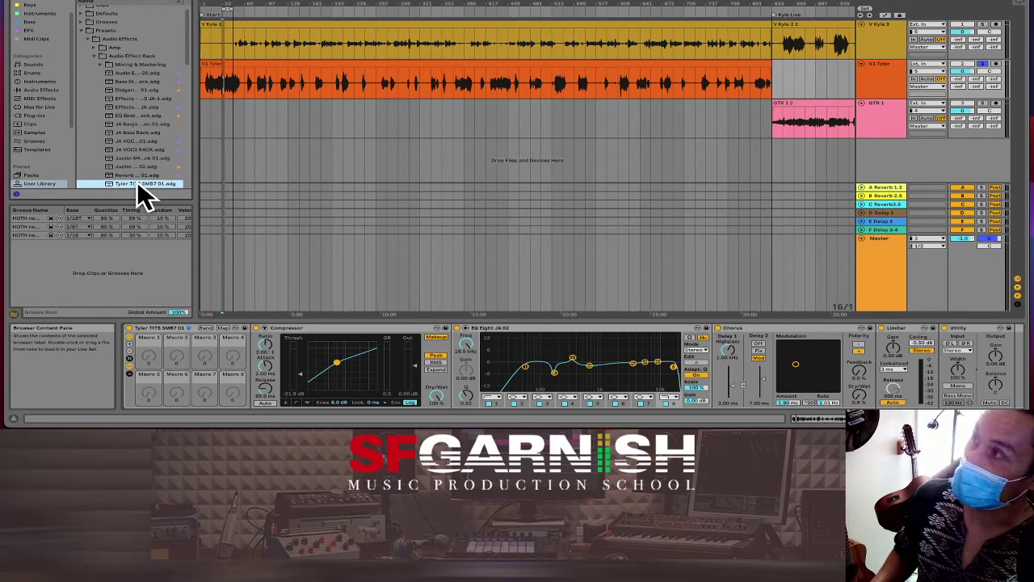
Step: Drag the saved rack preset into the arrangement, mark bars 289–305 in the first vocal clip, and solo its track
{"action": "left_click_drag", "start_coordinate": [142, 185], "coordinate": [325, 41]}
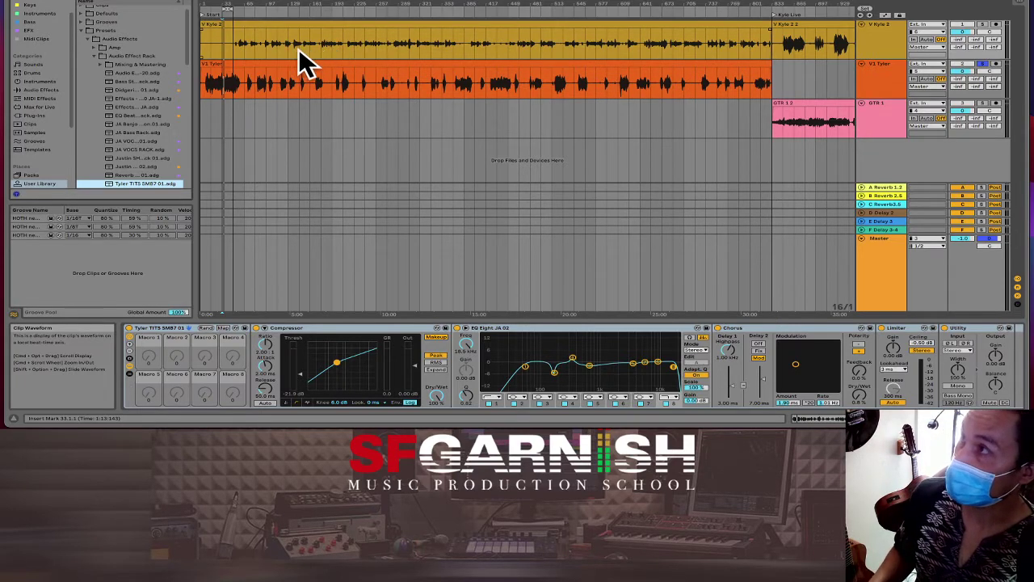
{"action": "left_click", "coordinate": [300, 49]}
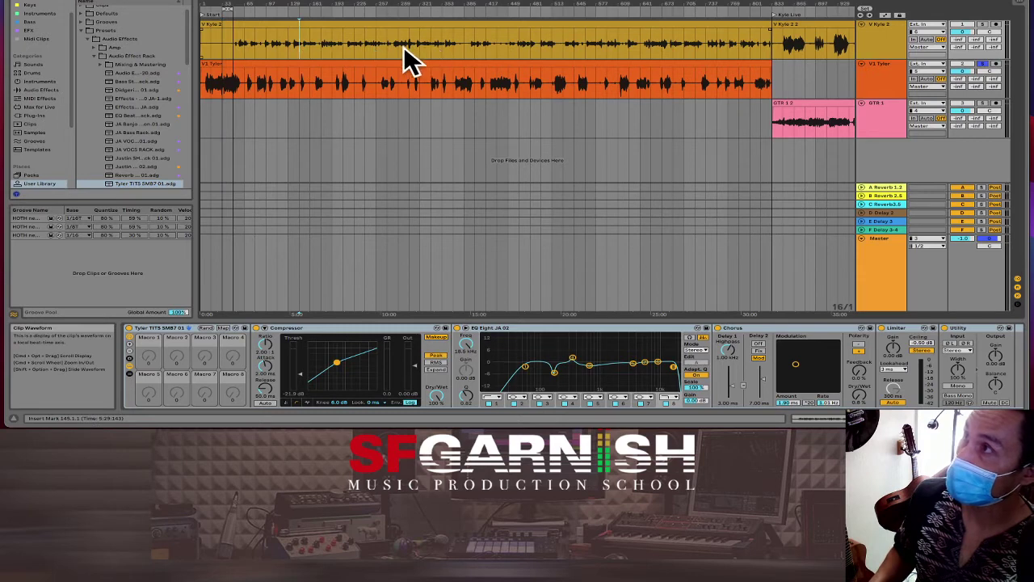
{"action": "left_click_drag", "start_coordinate": [399, 46], "coordinate": [410, 48]}
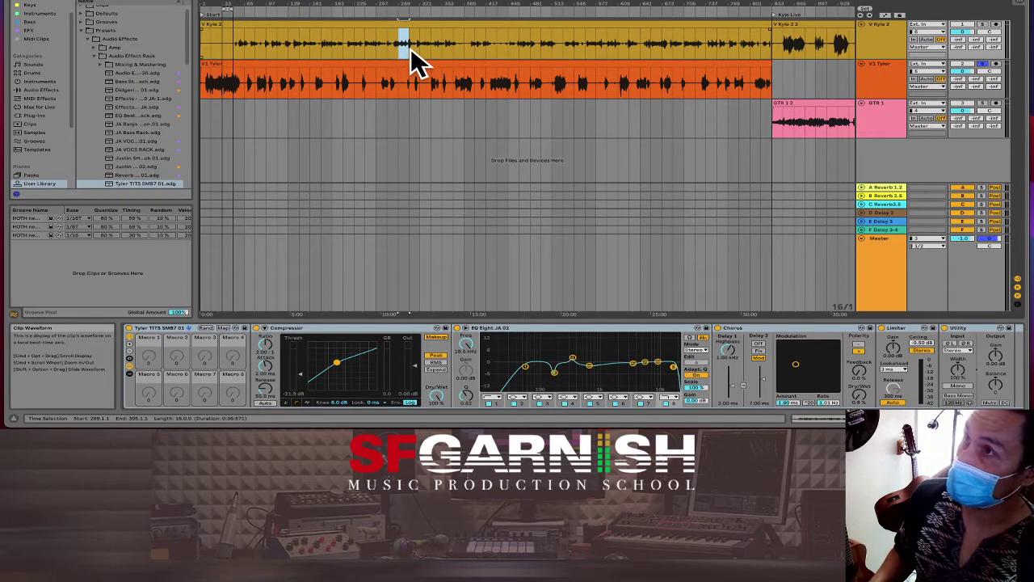
{"action": "left_click", "coordinate": [985, 25]}
{"action": "left_click", "coordinate": [883, 31]}
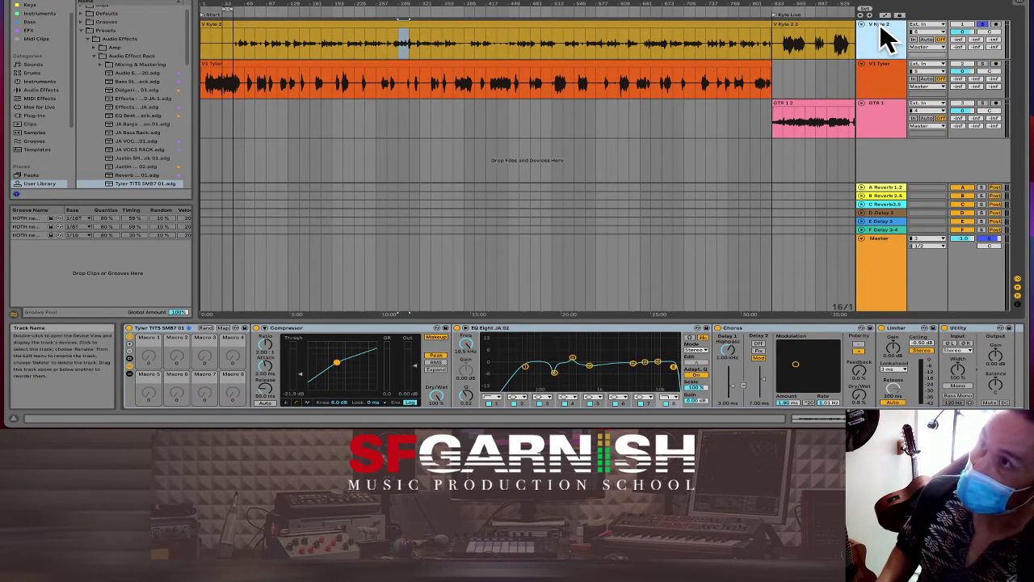
Step: Duplicate the first vocal track, deleting the long clip from the copy and the singing clip from the original
{"action": "key", "text": "ctrl+d"}
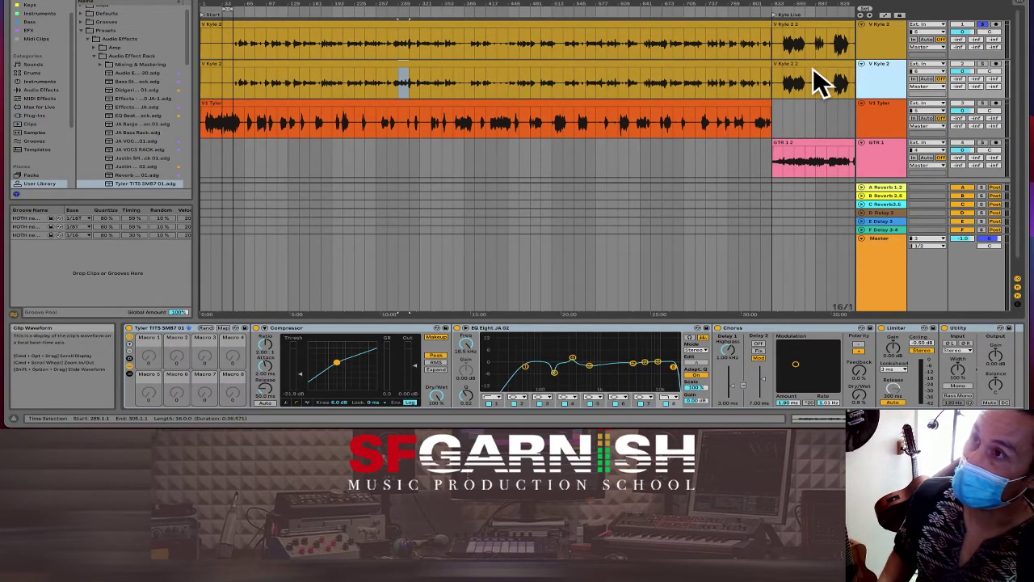
{"action": "left_click", "coordinate": [718, 64]}
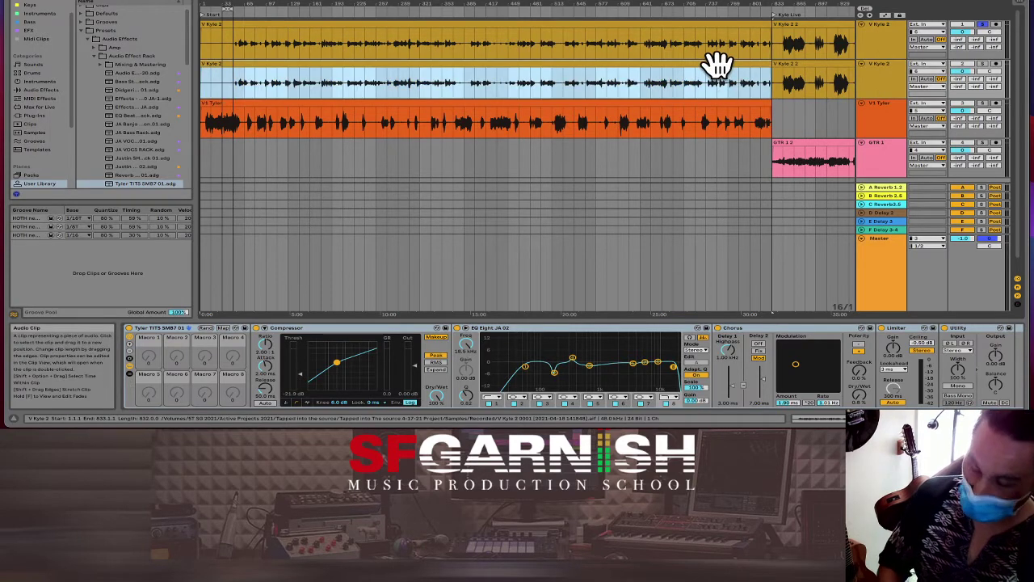
{"action": "key", "text": "Delete"}
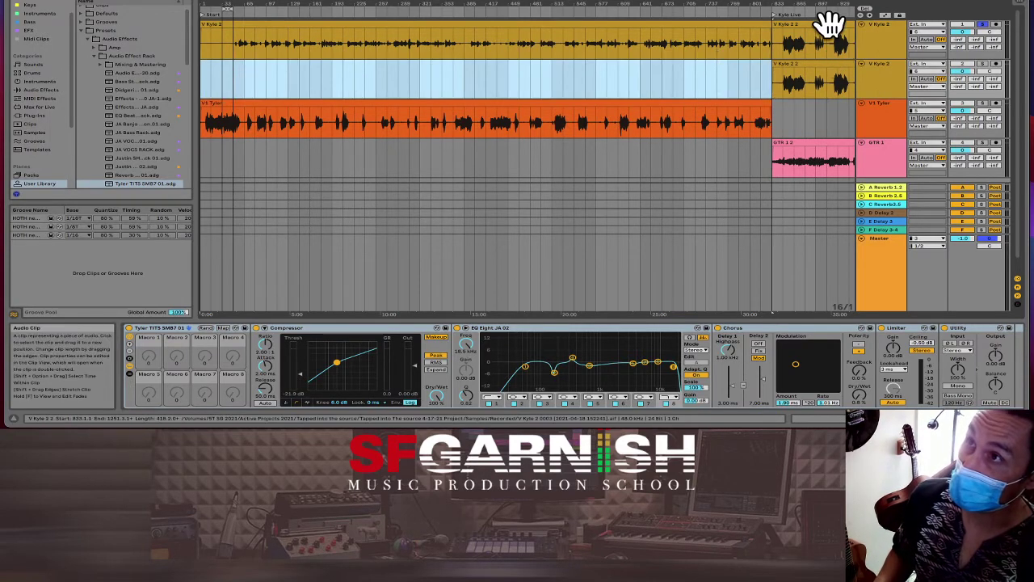
{"action": "left_click", "coordinate": [830, 24]}
{"action": "key", "text": "Delete"}
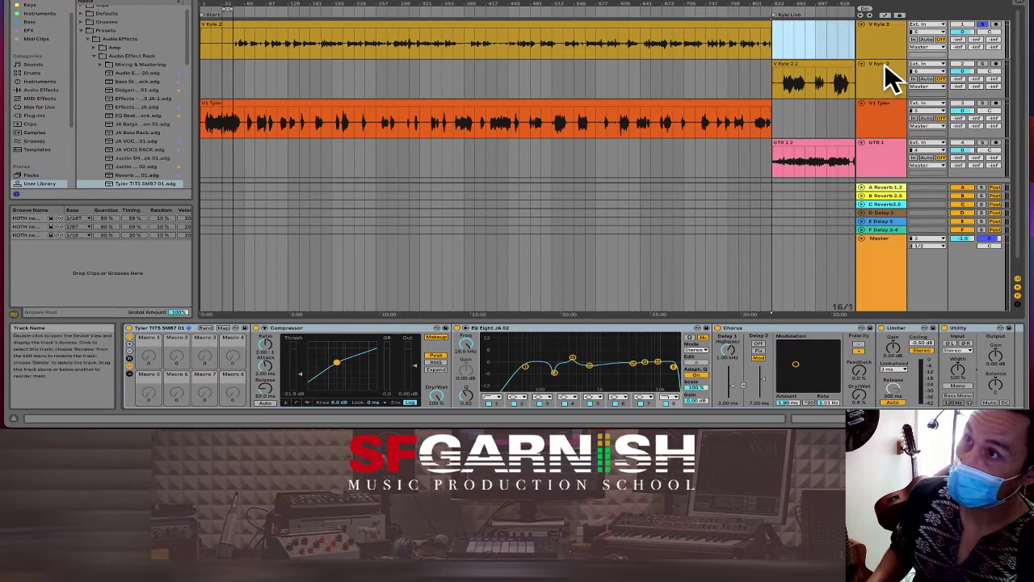
Step: Rename the duplicated vocal track to "V Singing K"
{"action": "left_click", "coordinate": [884, 63]}
{"action": "key", "text": "ctrl+r"}
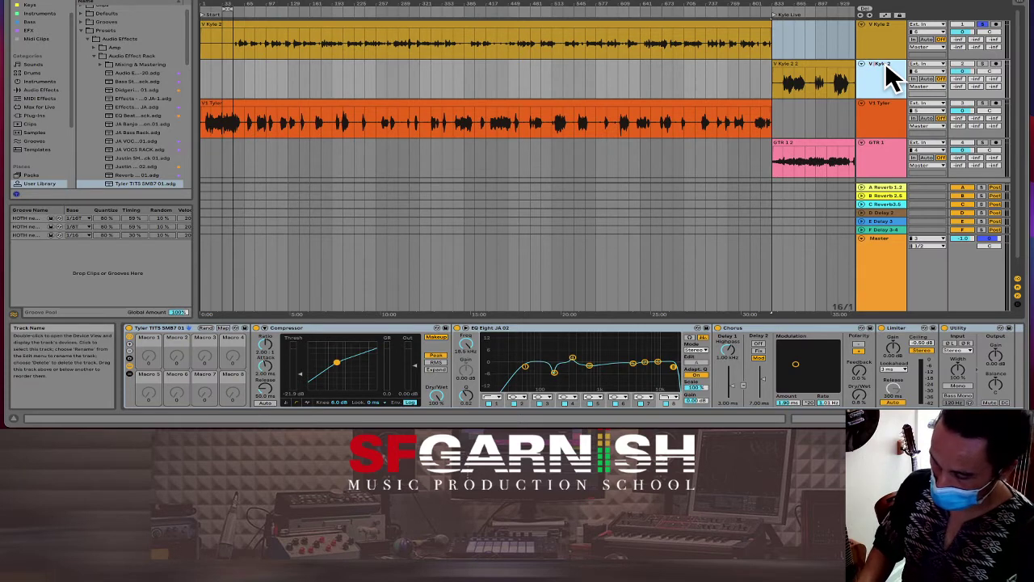
{"action": "type", "text": "Singing K"}
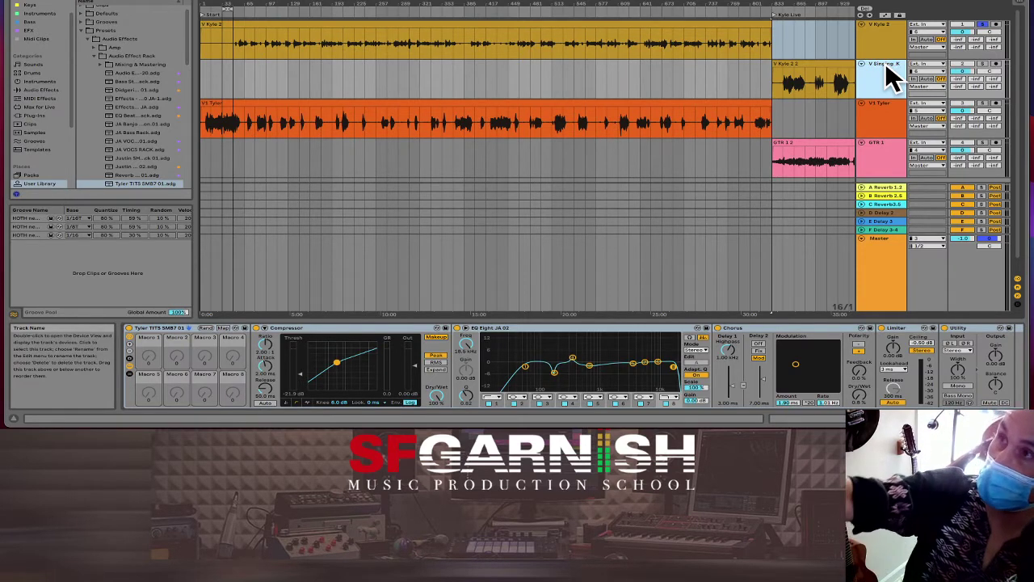
{"action": "left_click", "coordinate": [835, 66]}
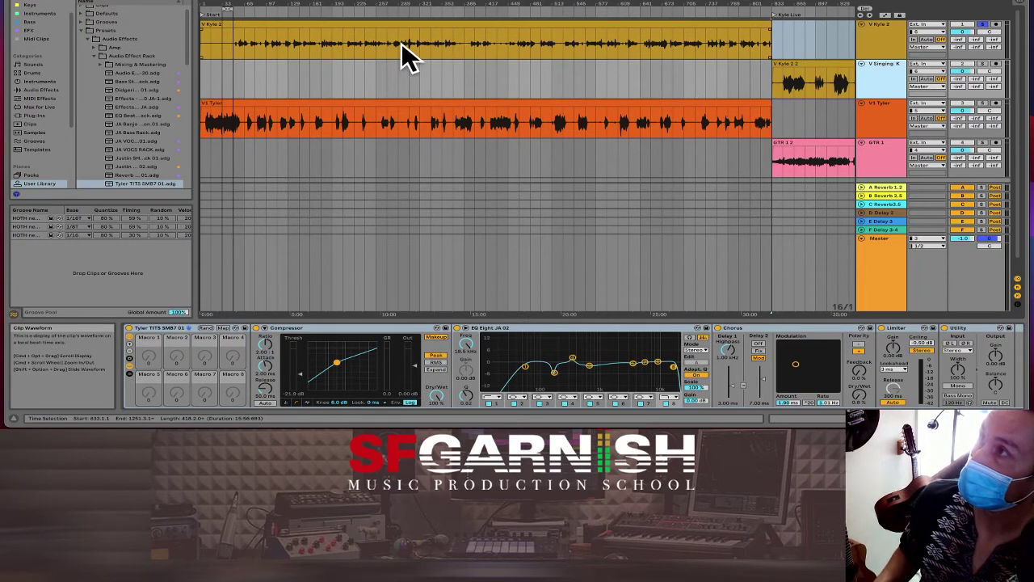
{"action": "left_click", "coordinate": [884, 28]}
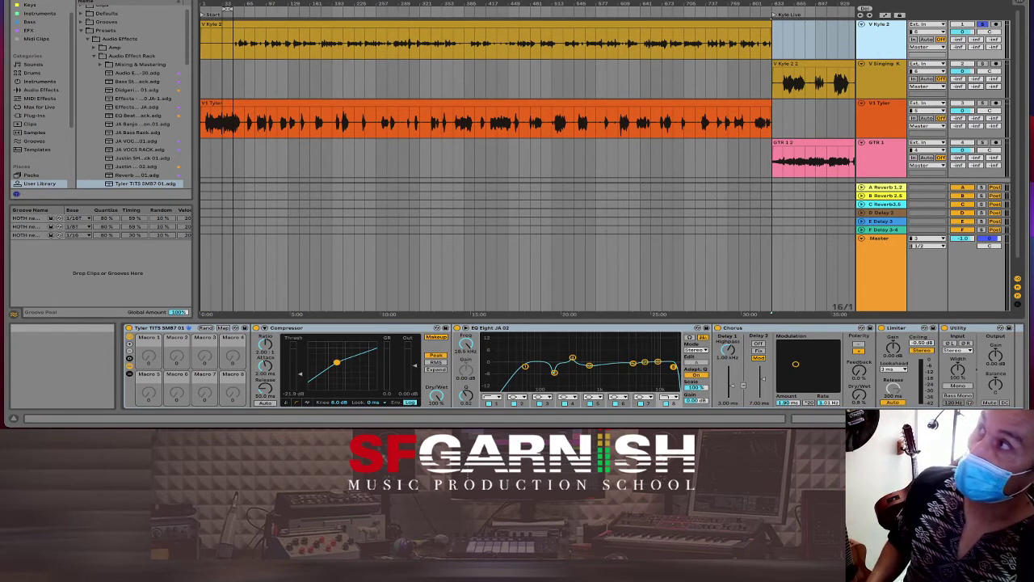
Step: Open the Create menu and close it without choosing a command
{"action": "left_click", "coordinate": [117, 0]}
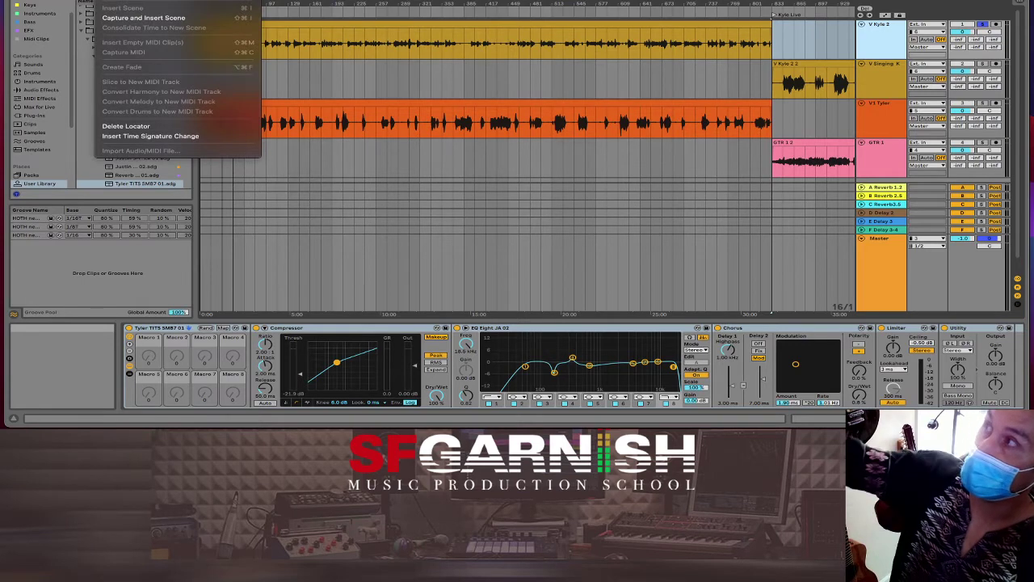
{"action": "mouse_move", "coordinate": [154, 0]}
{"action": "mouse_move", "coordinate": [118, 0]}
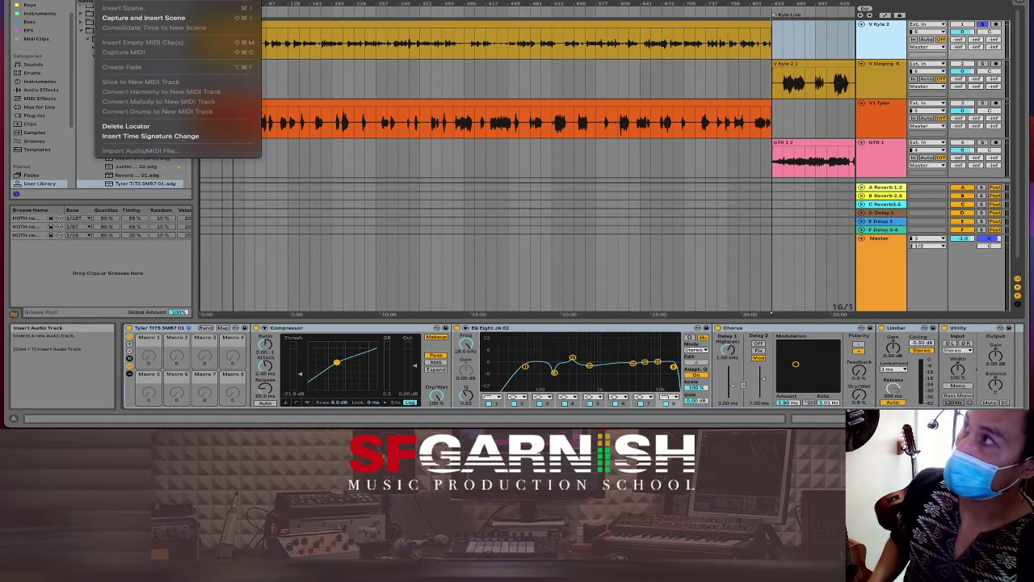
{"action": "left_click", "coordinate": [561, 92]}
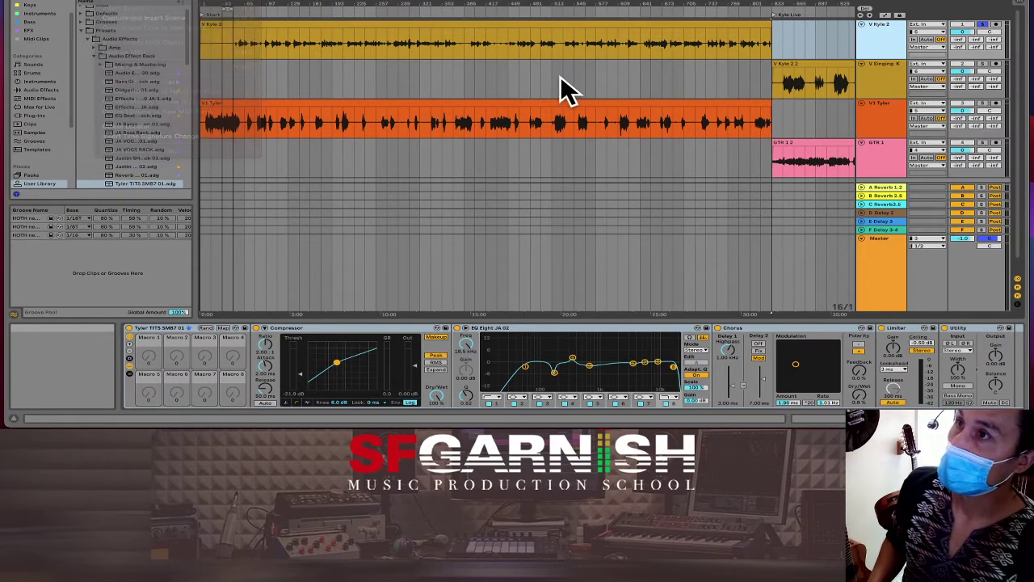
Step: Play from bar 289 and show the long vocal clip's warp, transpose and gain settings in Clip View
{"action": "left_click", "coordinate": [403, 80]}
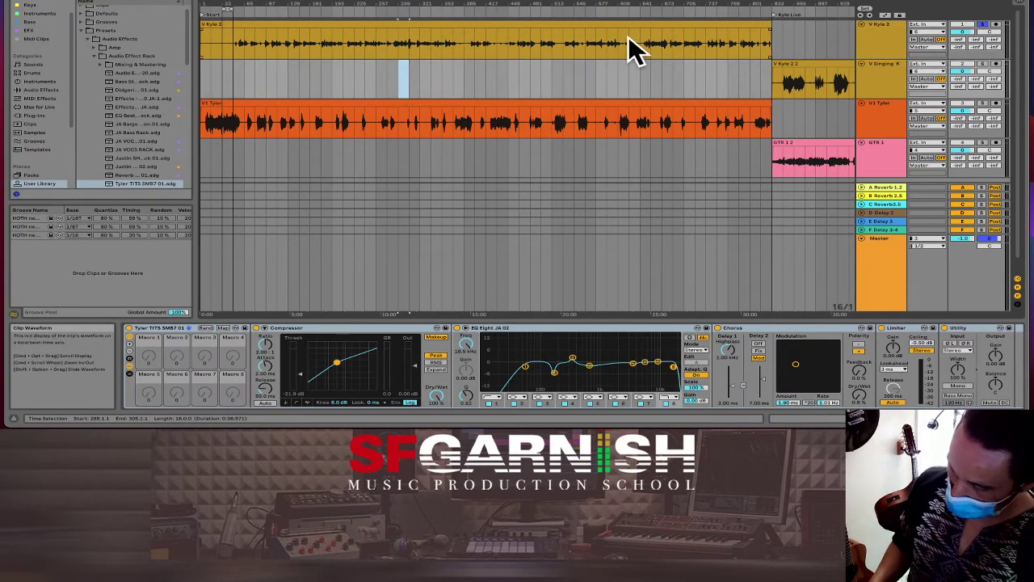
{"action": "key", "text": "space"}
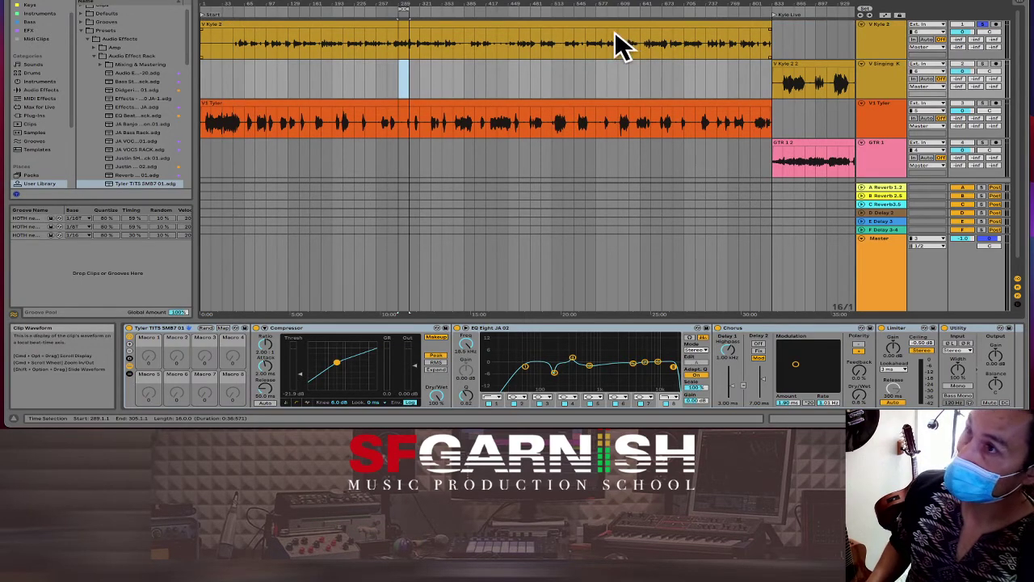
{"action": "left_click", "coordinate": [401, 50]}
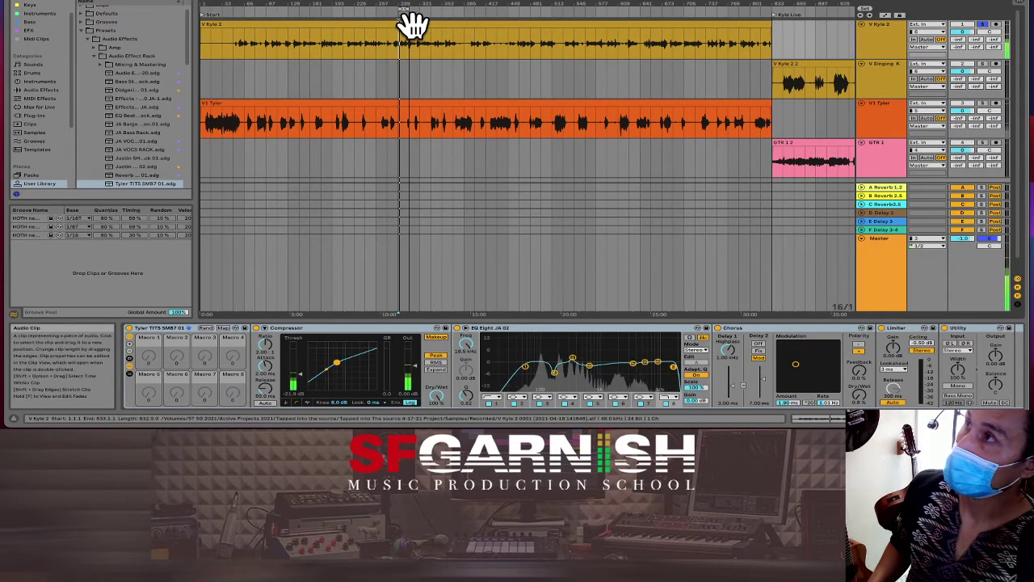
{"action": "left_click", "coordinate": [410, 23]}
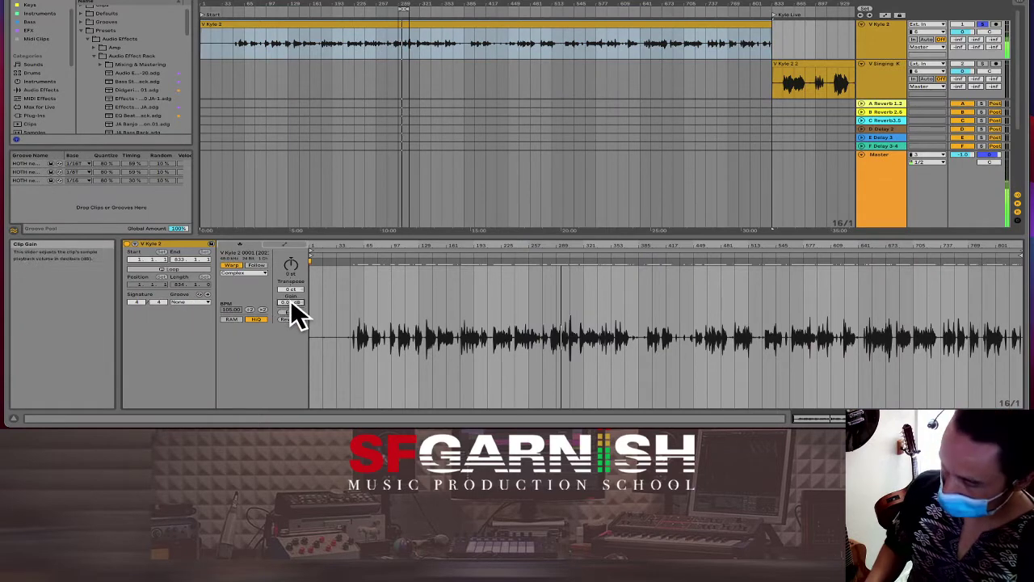
Step: Raise the long vocal clip's gain to 8.00 dB, place the marker at bar 305, and stop playback
{"action": "left_click_drag", "start_coordinate": [290, 301], "coordinate": [290, 283]}
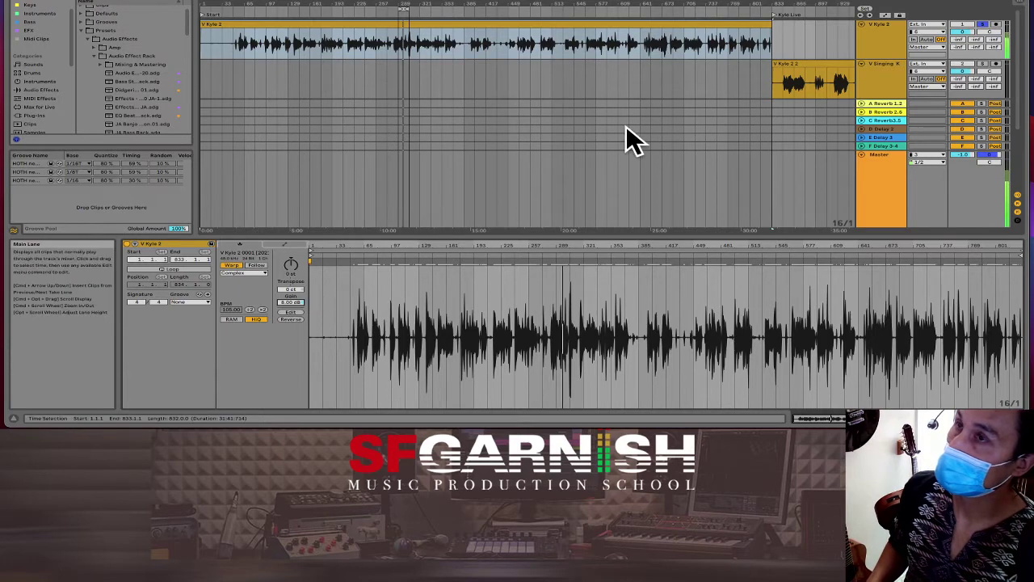
{"action": "left_click", "coordinate": [765, 48]}
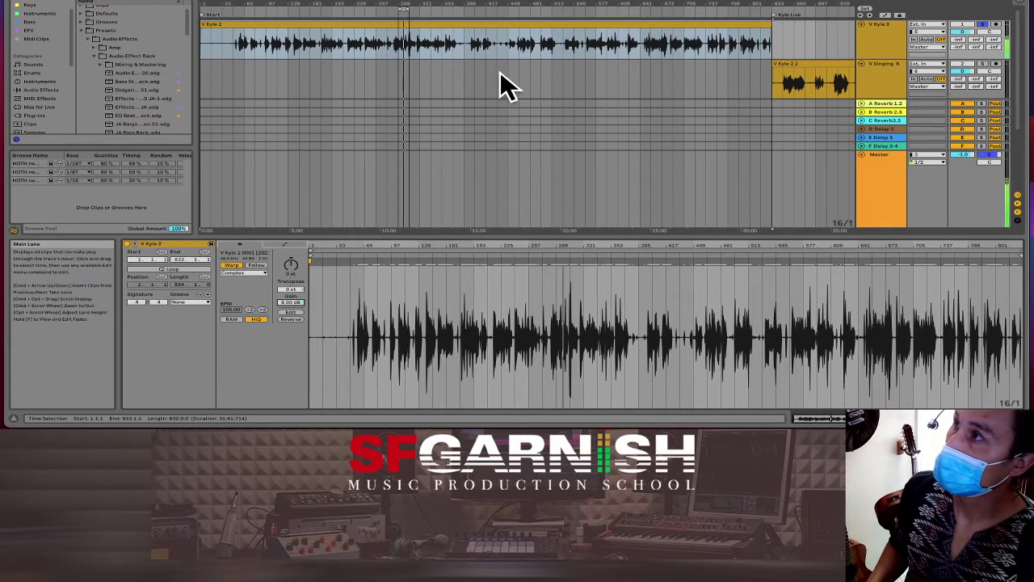
{"action": "left_click", "coordinate": [409, 48]}
{"action": "key", "text": "space"}
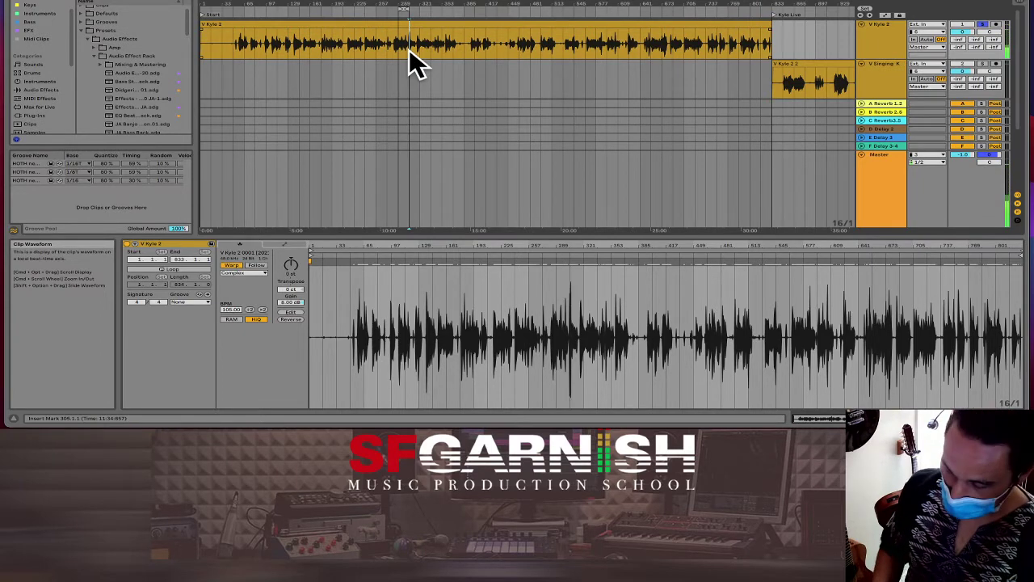
Step: Zoom in and loop a short phrase of the second vocal clip
{"action": "key", "text": "plus"}
{"action": "key", "text": "plus"}
{"action": "key", "text": "plus"}
{"action": "key", "text": "plus"}
{"action": "key", "text": "plus"}
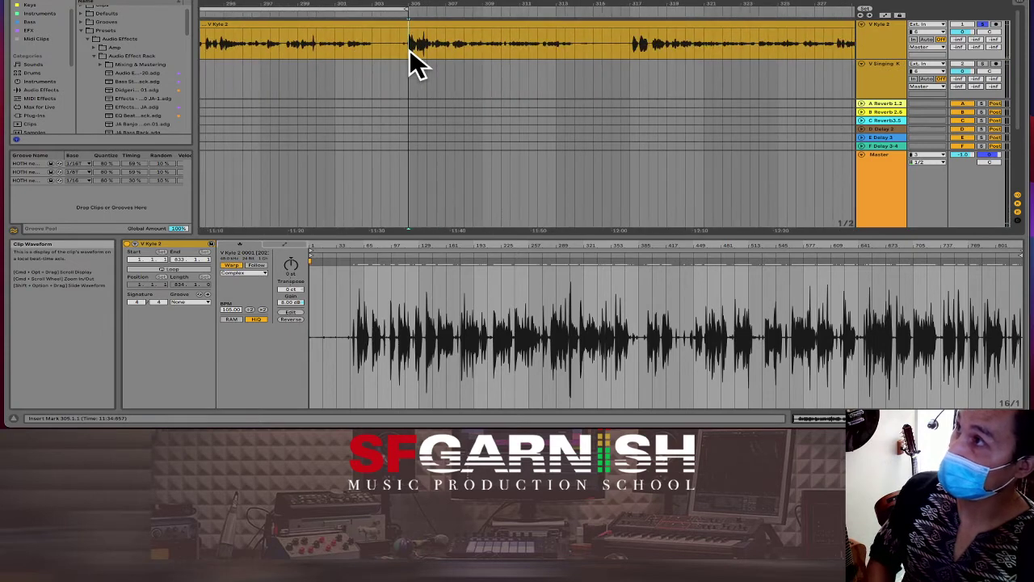
{"action": "left_click", "coordinate": [388, 8]}
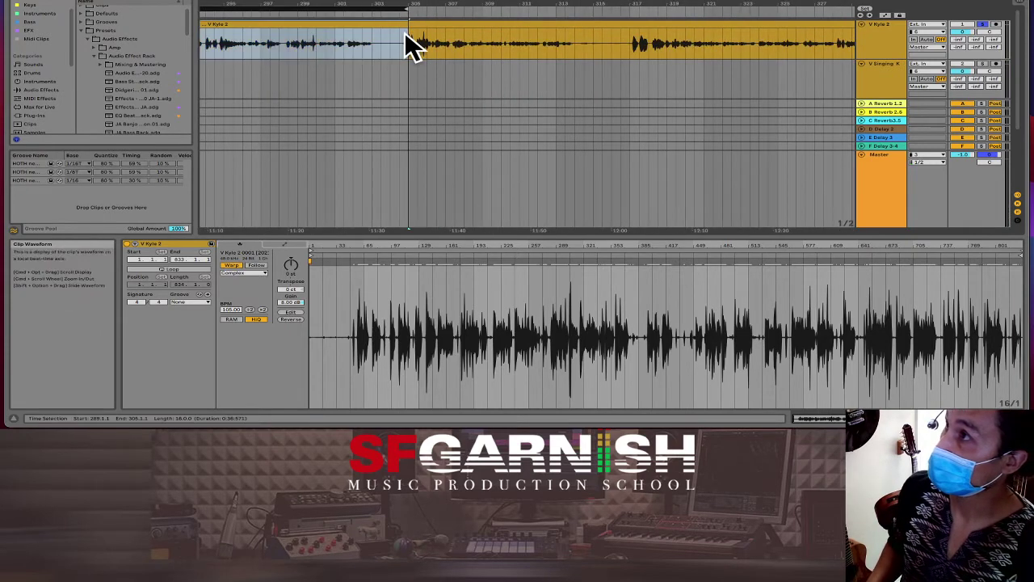
{"action": "left_click_drag", "start_coordinate": [401, 41], "coordinate": [439, 44]}
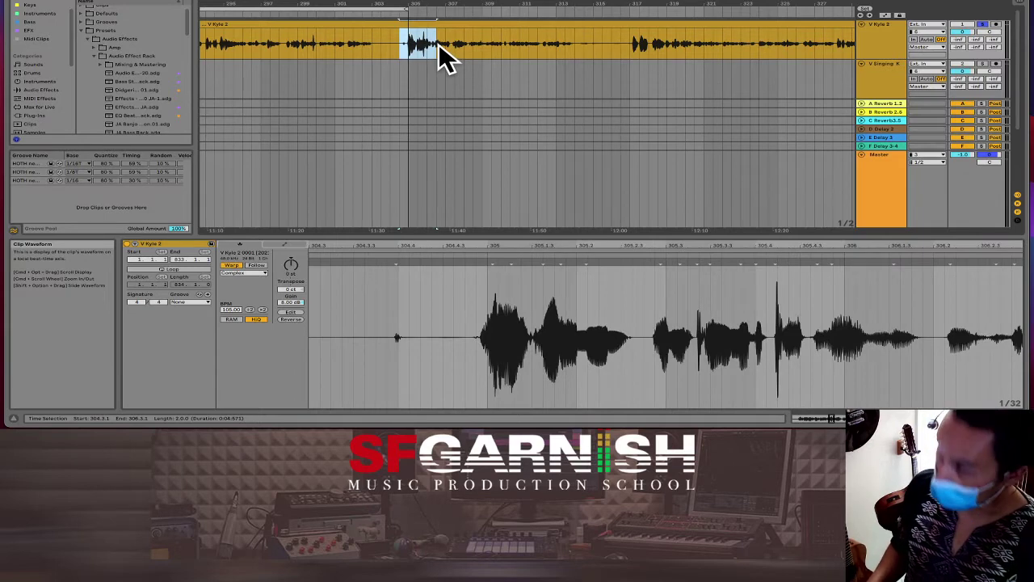
{"action": "key", "text": "super+l"}
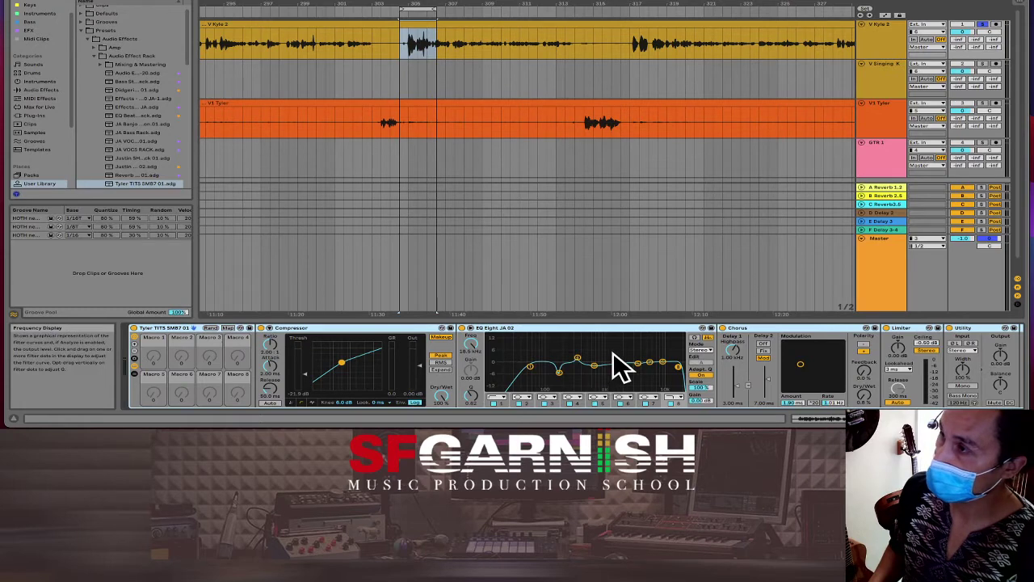
Step: Audition the loop, lower EQ Eight's lowest band to about 95.8 Hz, and enlarge the EQ display
{"action": "key", "text": "space"}
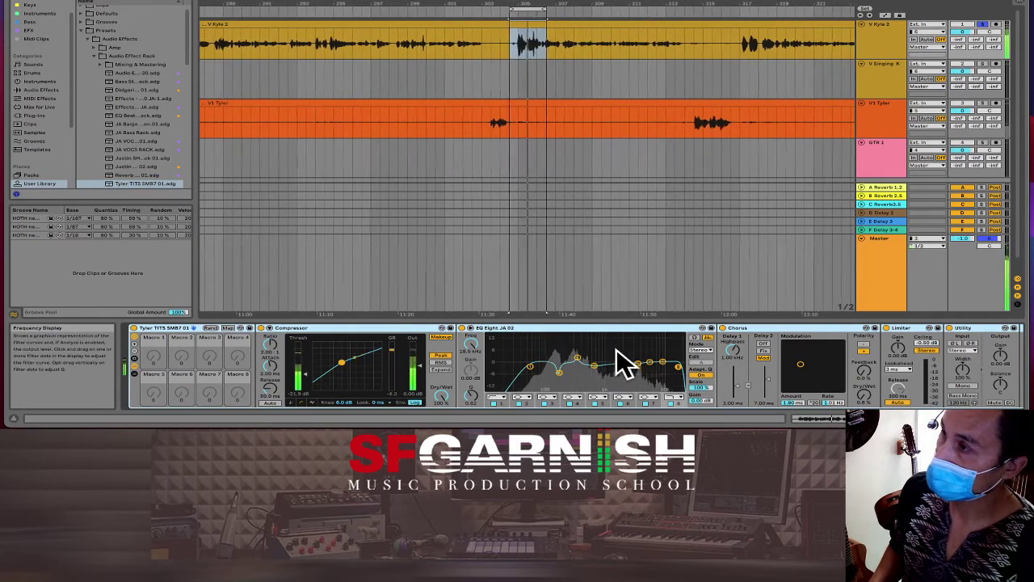
{"action": "key", "text": "space"}
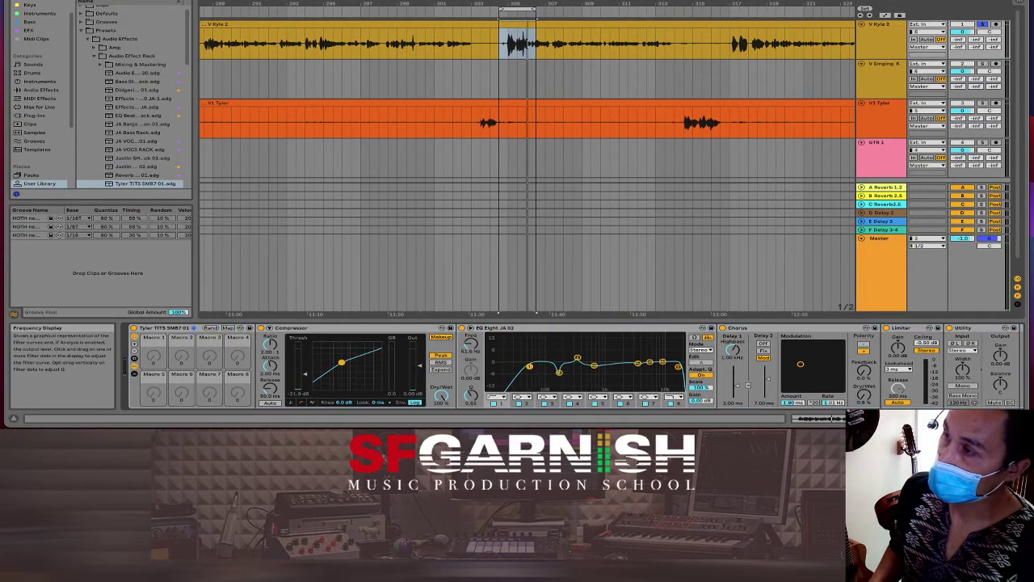
{"action": "left_click_drag", "start_coordinate": [533, 369], "coordinate": [544, 371]}
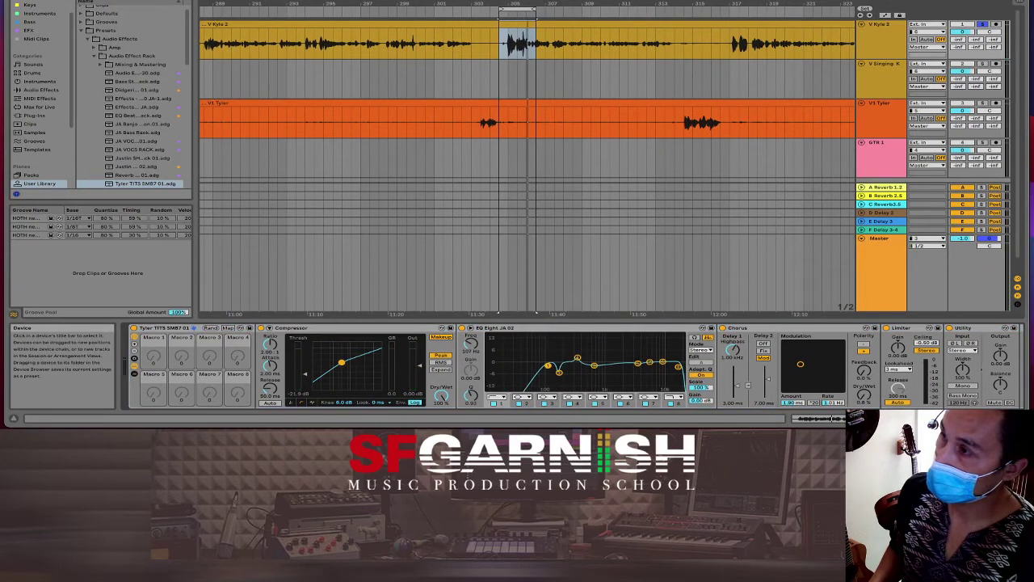
{"action": "left_click", "coordinate": [472, 329]}
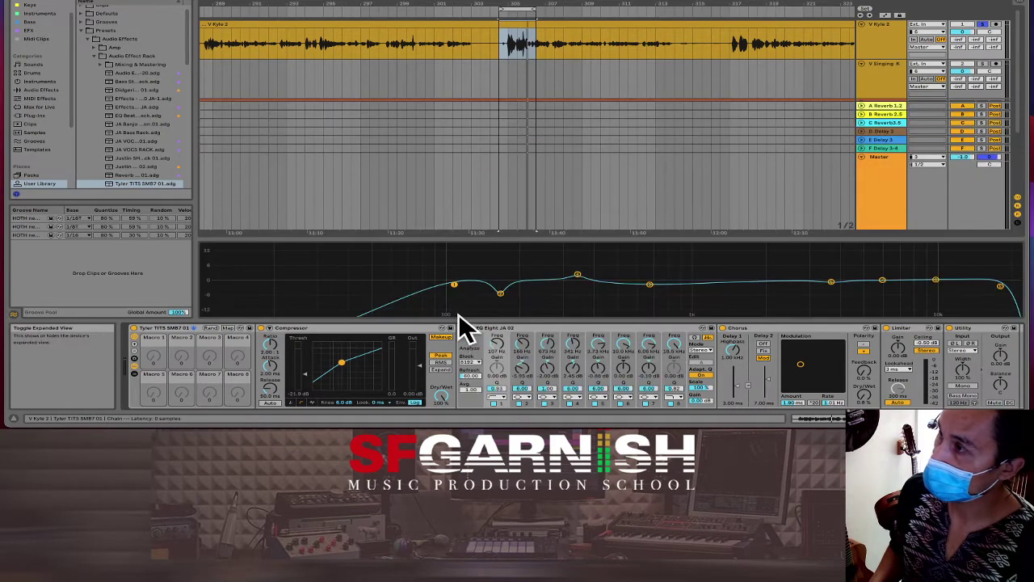
Step: While playing, retune the lower EQ bands: low band 106 Hz, band 2 at -3.24 dB, band 4 near 320 Hz
{"action": "key", "text": "space"}
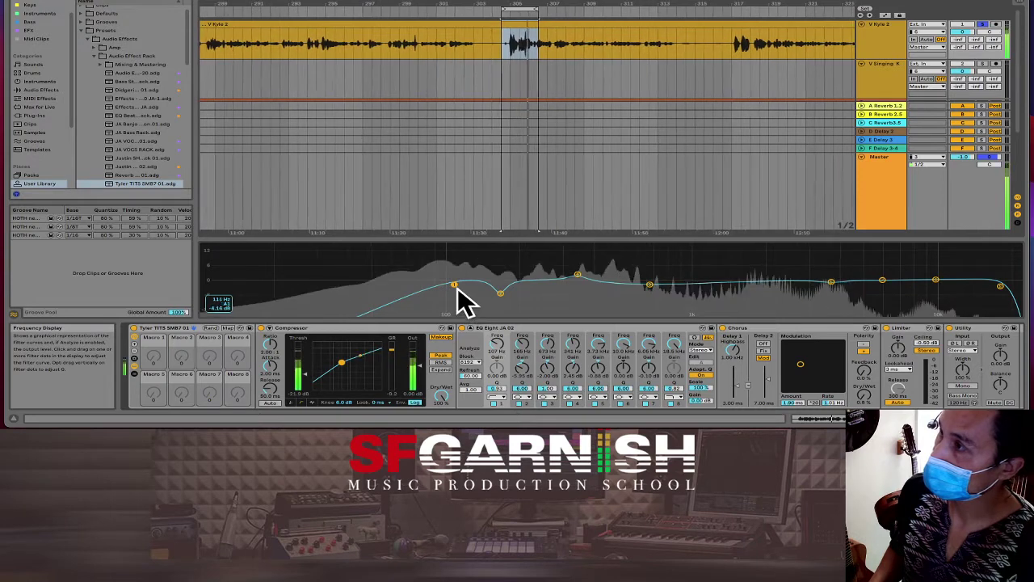
{"action": "left_click_drag", "start_coordinate": [455, 286], "coordinate": [454, 287]}
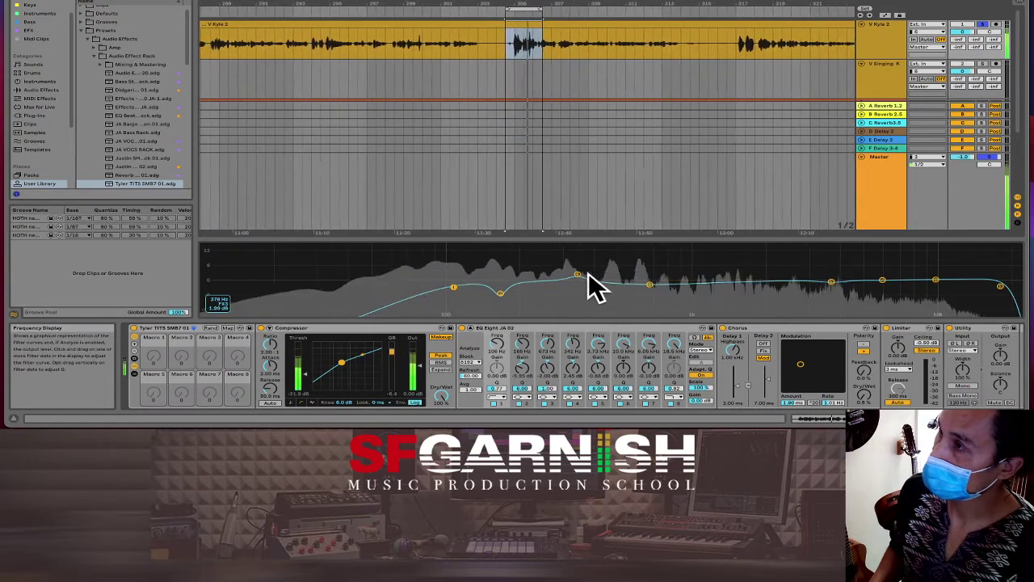
{"action": "left_click_drag", "start_coordinate": [577, 275], "coordinate": [575, 277]}
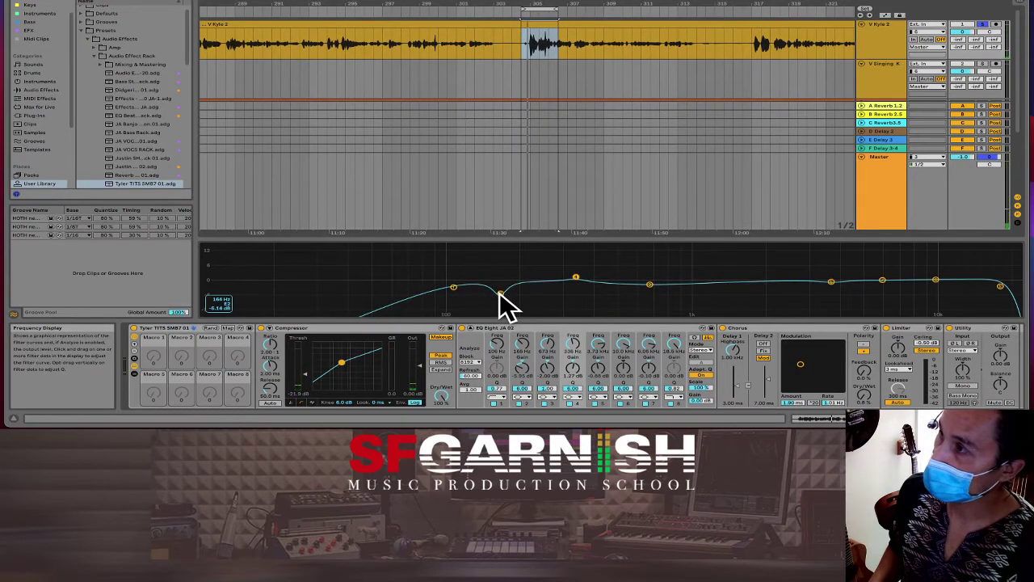
{"action": "left_click_drag", "start_coordinate": [500, 293], "coordinate": [501, 287]}
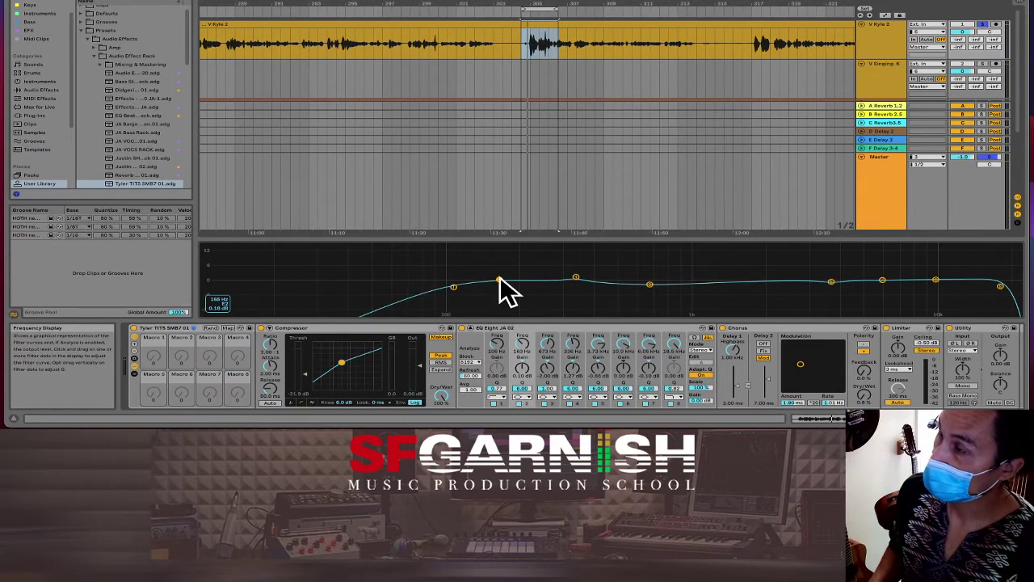
{"action": "left_click_drag", "start_coordinate": [650, 287], "coordinate": [650, 284]}
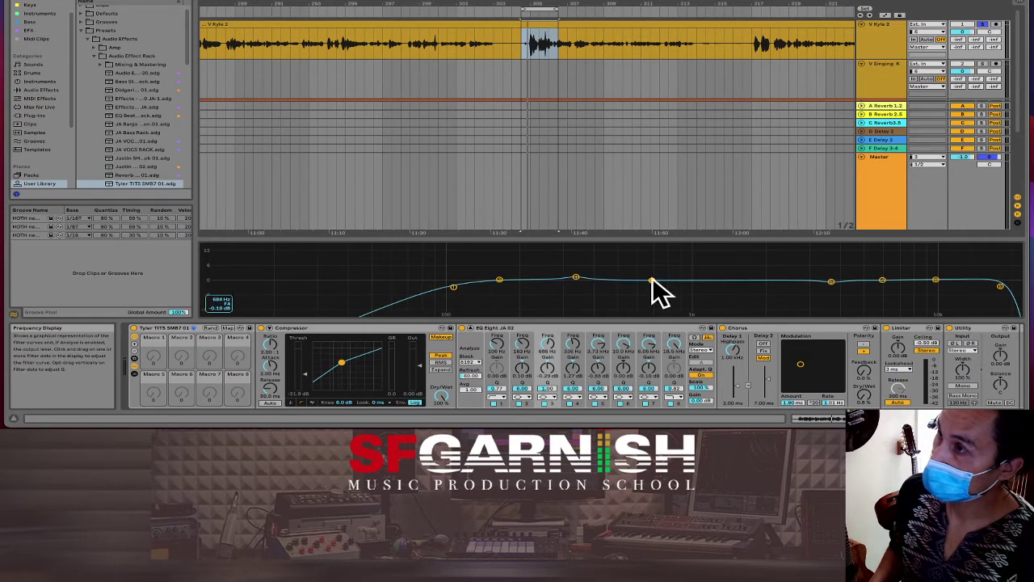
{"action": "left_click_drag", "start_coordinate": [830, 282], "coordinate": [831, 280]}
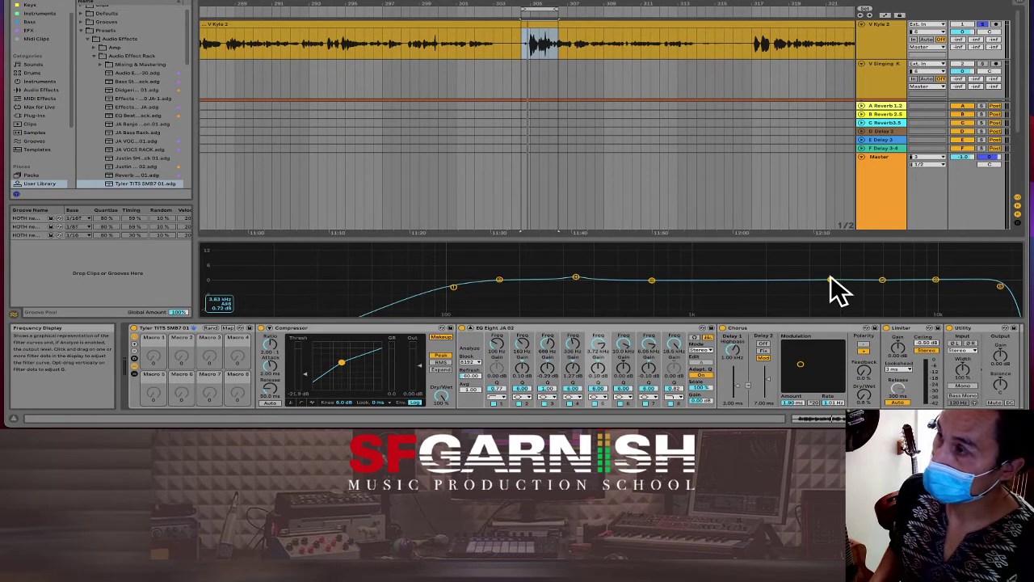
{"action": "key", "text": "space"}
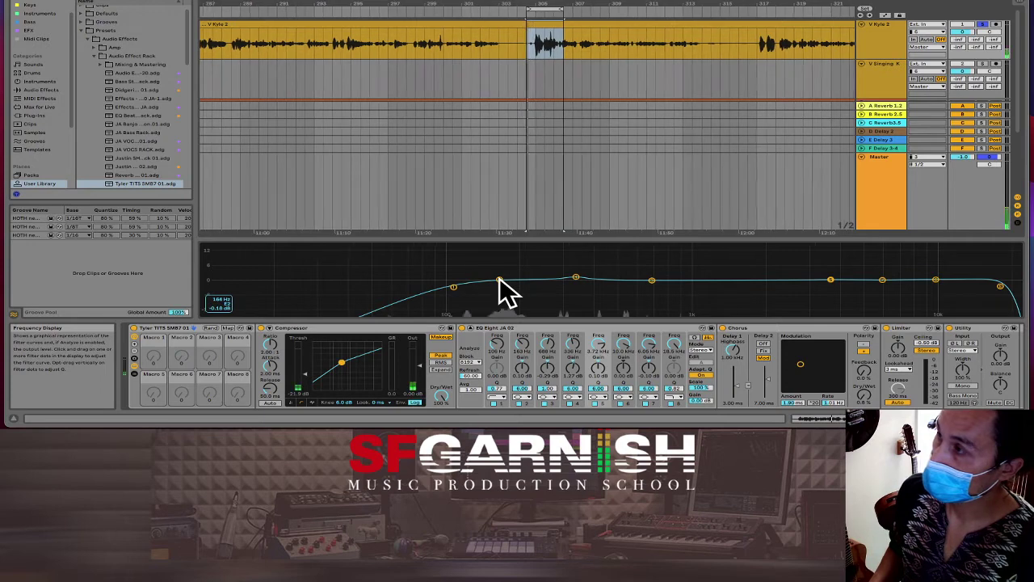
{"action": "left_click_drag", "start_coordinate": [500, 281], "coordinate": [503, 248]}
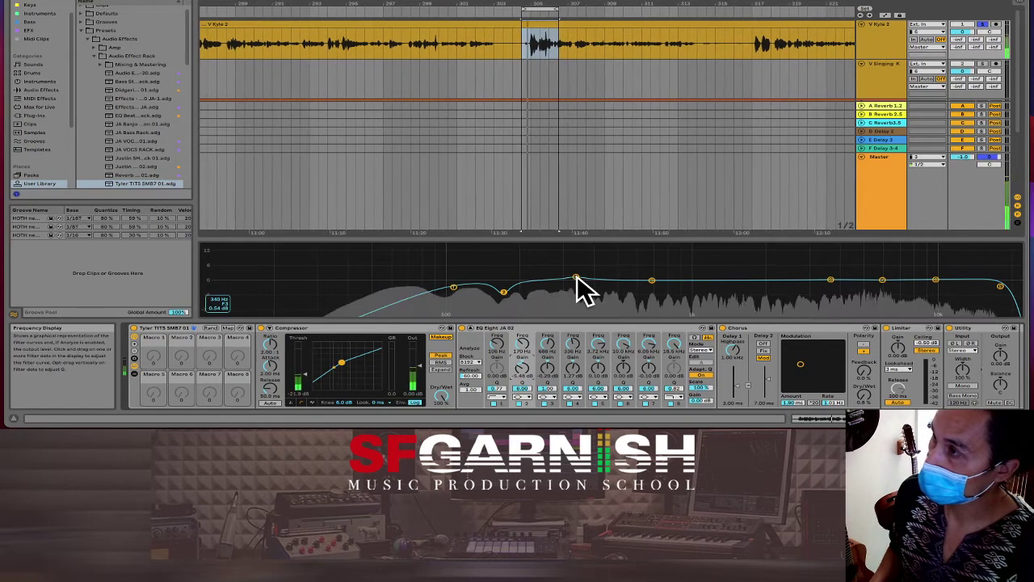
{"action": "left_click_drag", "start_coordinate": [576, 279], "coordinate": [581, 278]}
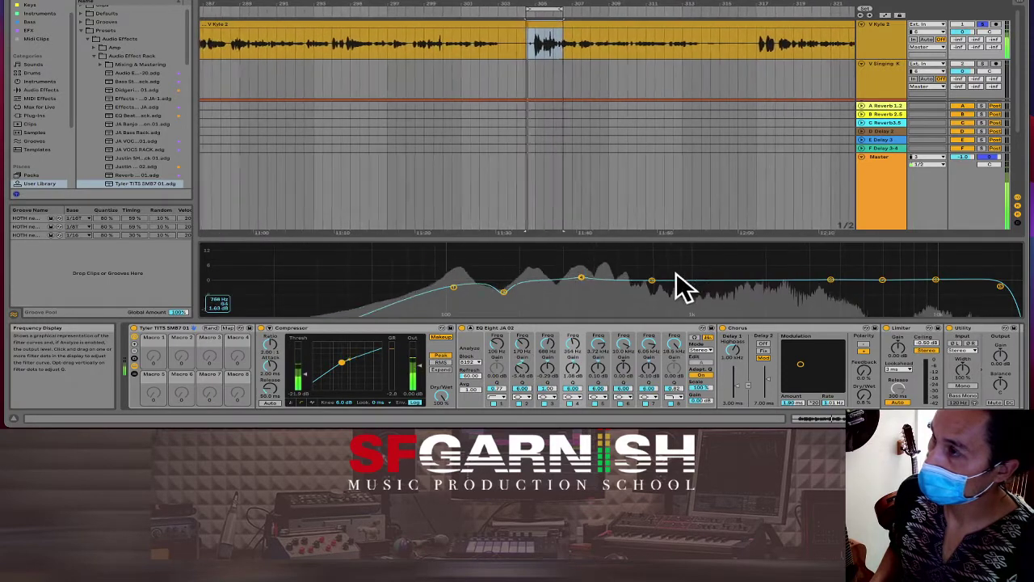
{"action": "left_click_drag", "start_coordinate": [652, 281], "coordinate": [657, 280]}
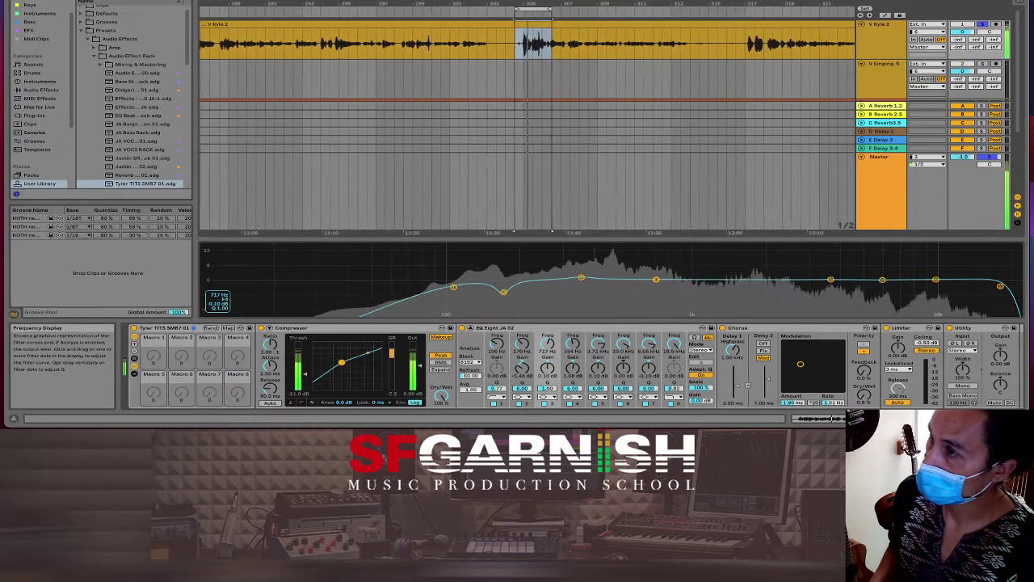
{"action": "key", "text": "space"}
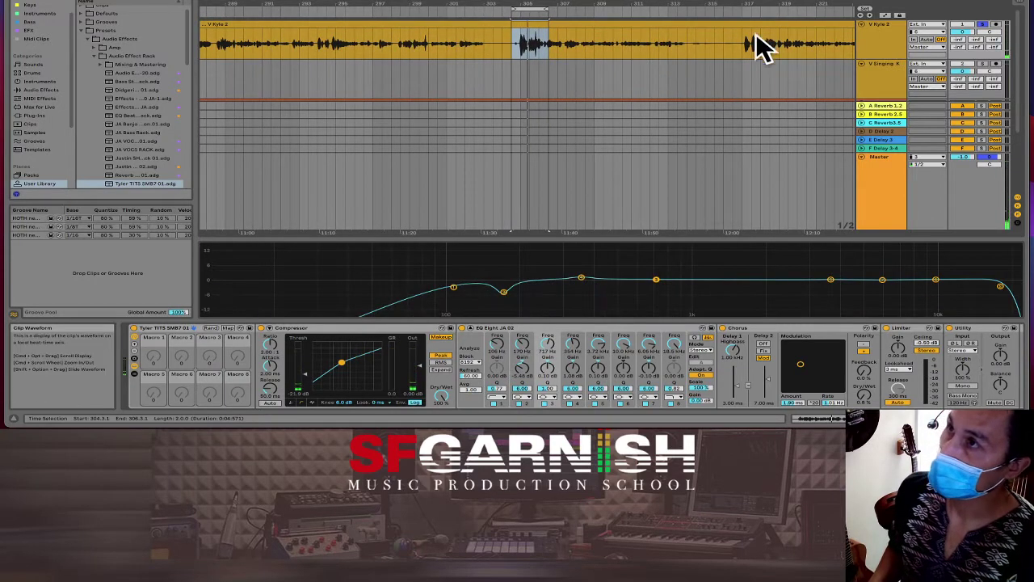
Step: Play from bar 320, sweep a band to 1.73 kHz, and raise band 4 into a tall narrow boost near 442 Hz
{"action": "left_click", "coordinate": [779, 73]}
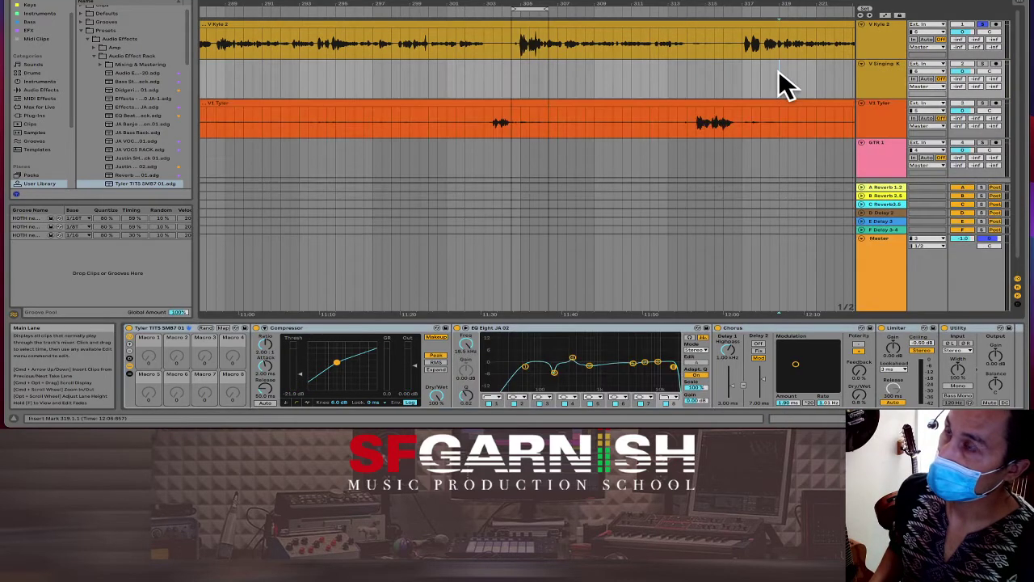
{"action": "left_click", "coordinate": [805, 77]}
{"action": "key", "text": "space"}
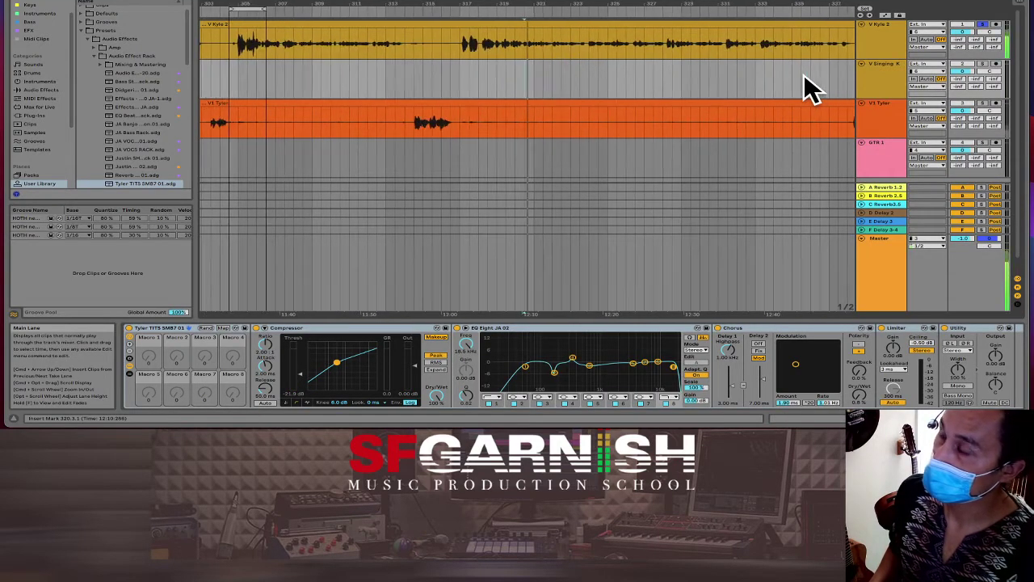
{"action": "left_click", "coordinate": [719, 43]}
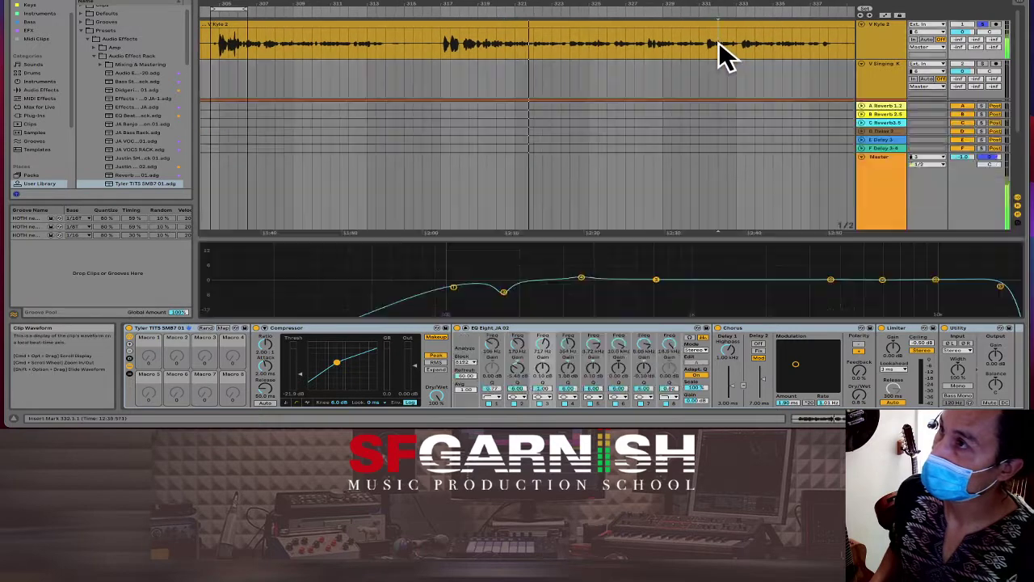
{"action": "left_click", "coordinate": [542, 48]}
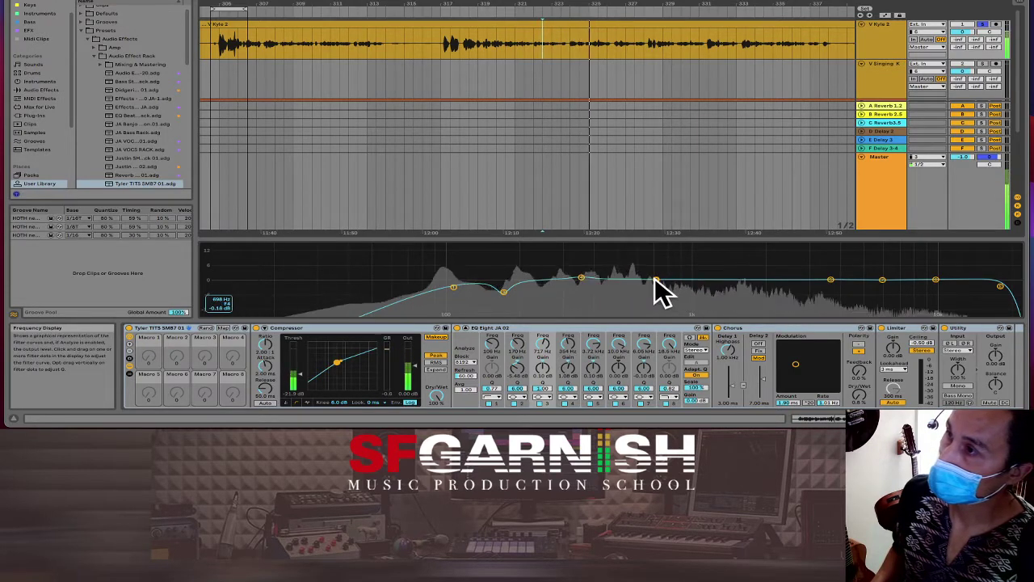
{"action": "left_click_drag", "start_coordinate": [656, 280], "coordinate": [666, 279]}
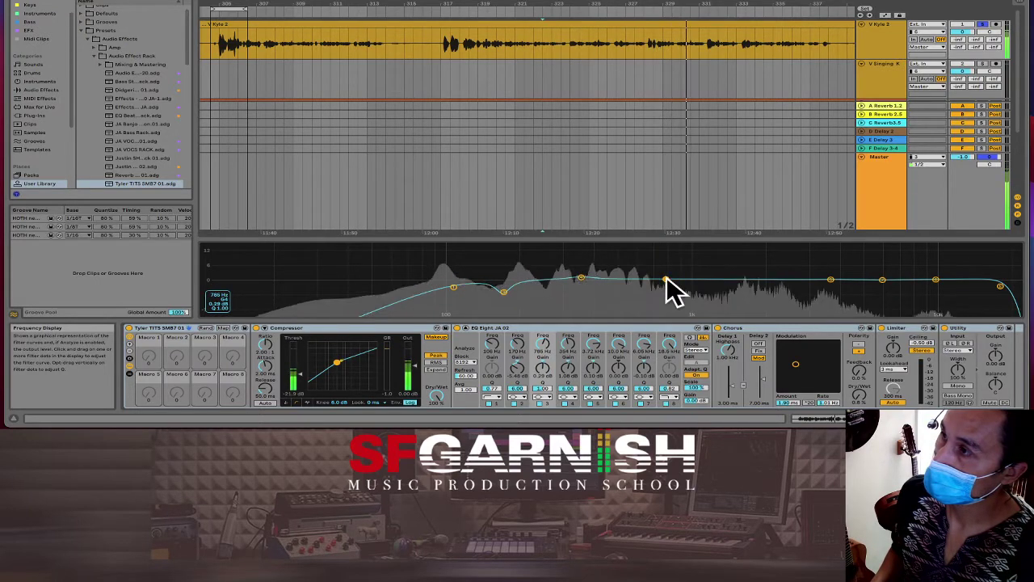
{"action": "left_click_drag", "start_coordinate": [580, 277], "coordinate": [605, 246]}
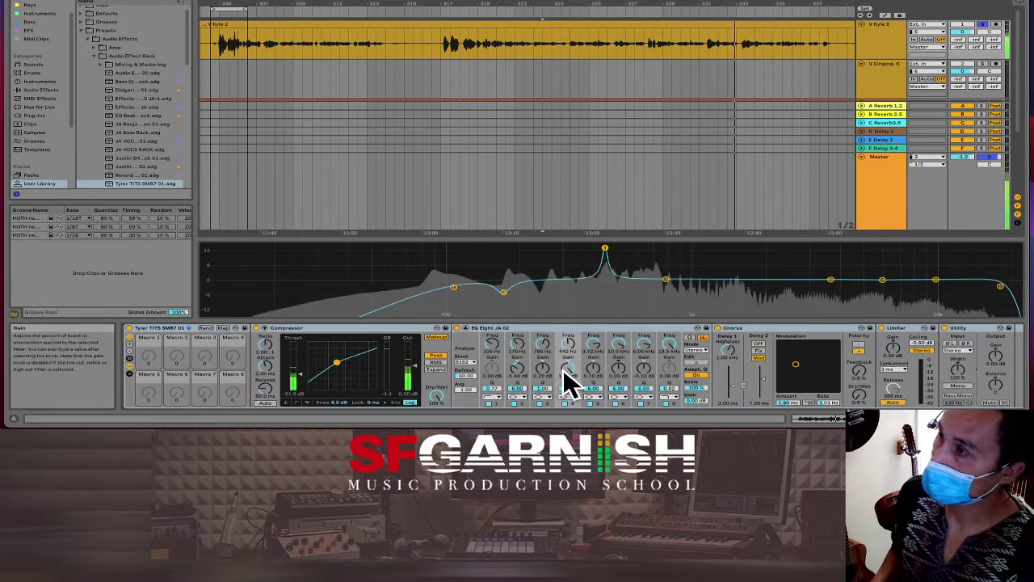
Step: Turn the 442 Hz peak into a narrow 4 dB cut, sweep another band to 329 Hz, and boost band 5 near 3.38 kHz
{"action": "left_click_drag", "start_coordinate": [571, 380], "coordinate": [571, 417]}
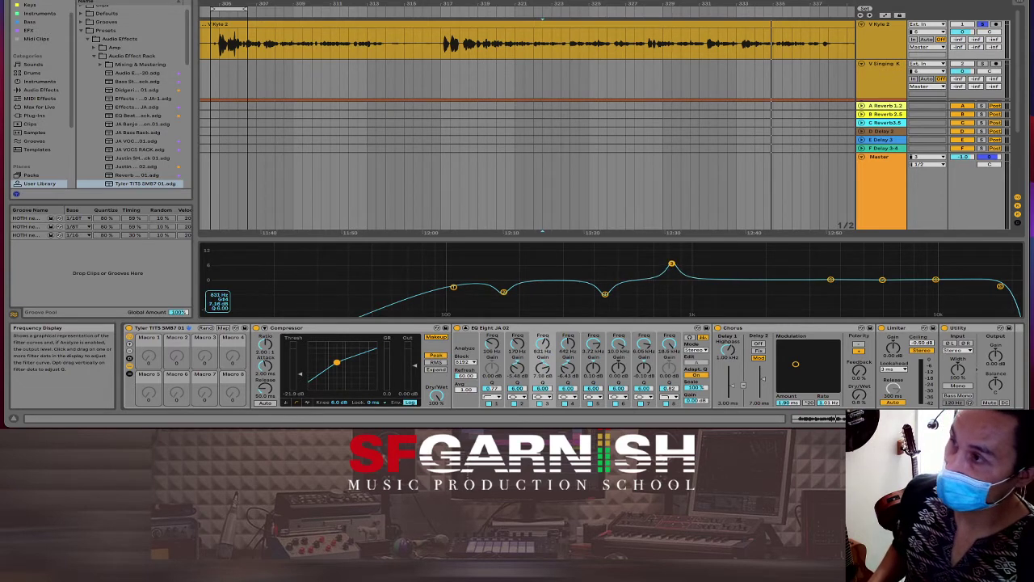
{"action": "left_click_drag", "start_coordinate": [670, 266], "coordinate": [558, 245]}
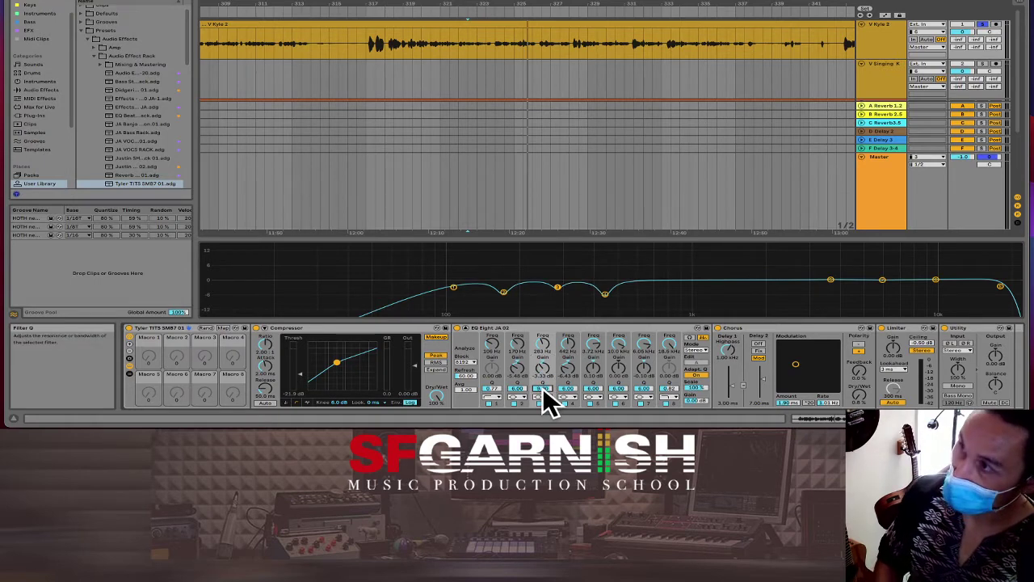
{"action": "left_click", "coordinate": [605, 294]}
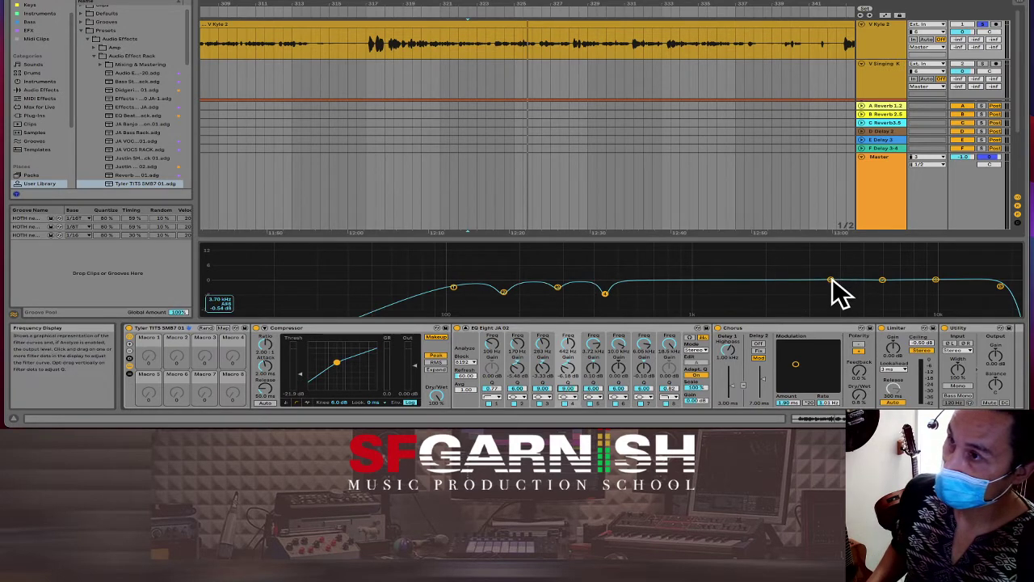
{"action": "left_click_drag", "start_coordinate": [832, 280], "coordinate": [821, 274]}
{"action": "key", "text": "space"}
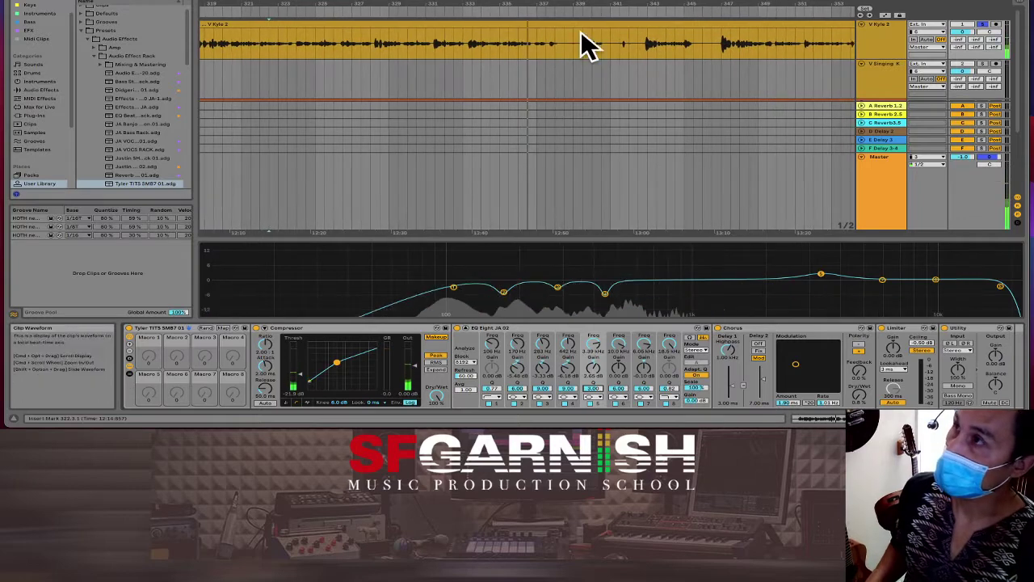
Step: Play the vocal from a chosen point in the clip, then zoom out to show the whole song
{"action": "left_click", "coordinate": [567, 76]}
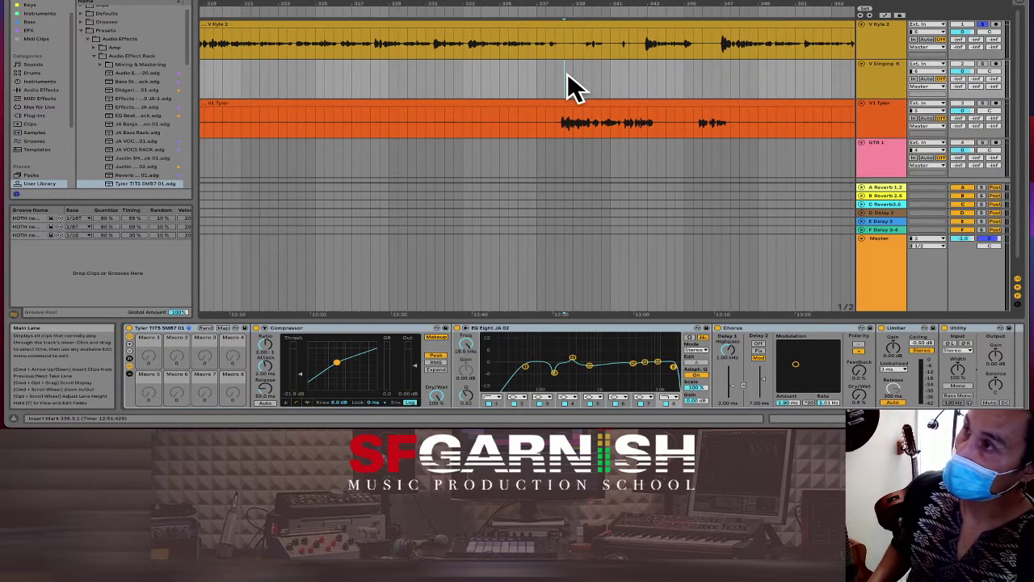
{"action": "left_click", "coordinate": [512, 46]}
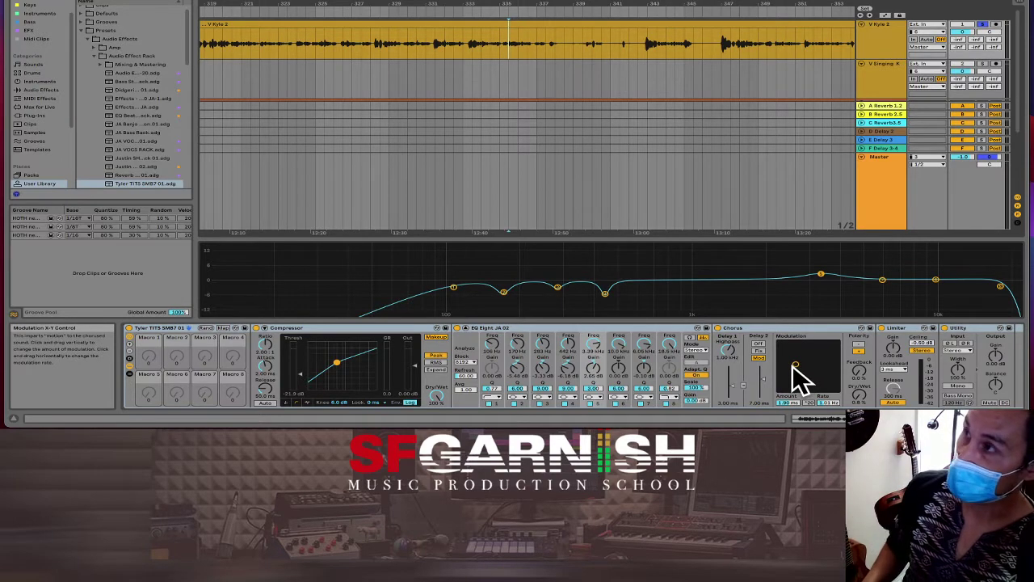
{"action": "left_click", "coordinate": [470, 51]}
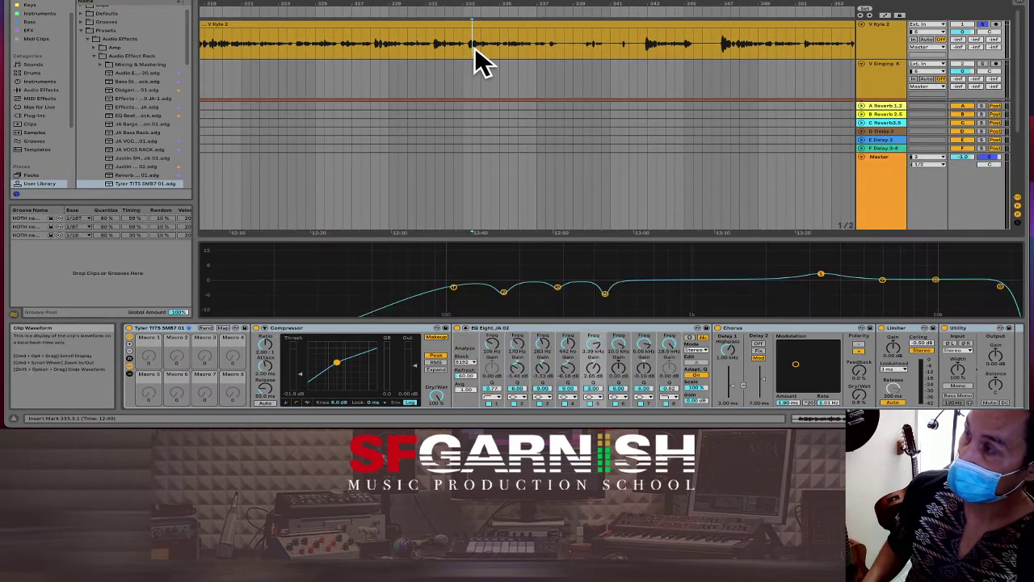
{"action": "key", "text": "space"}
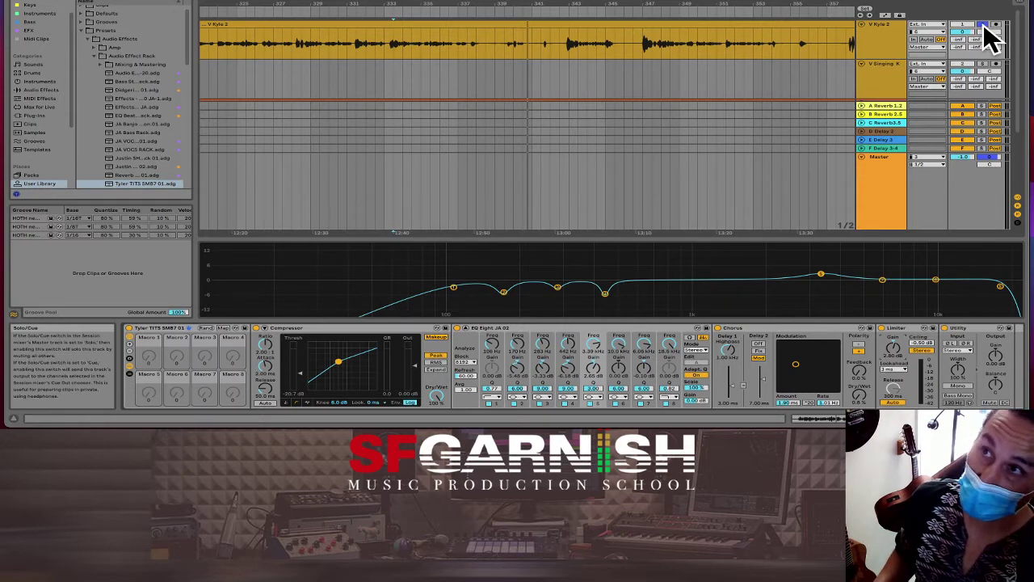
{"action": "left_click", "coordinate": [663, 45]}
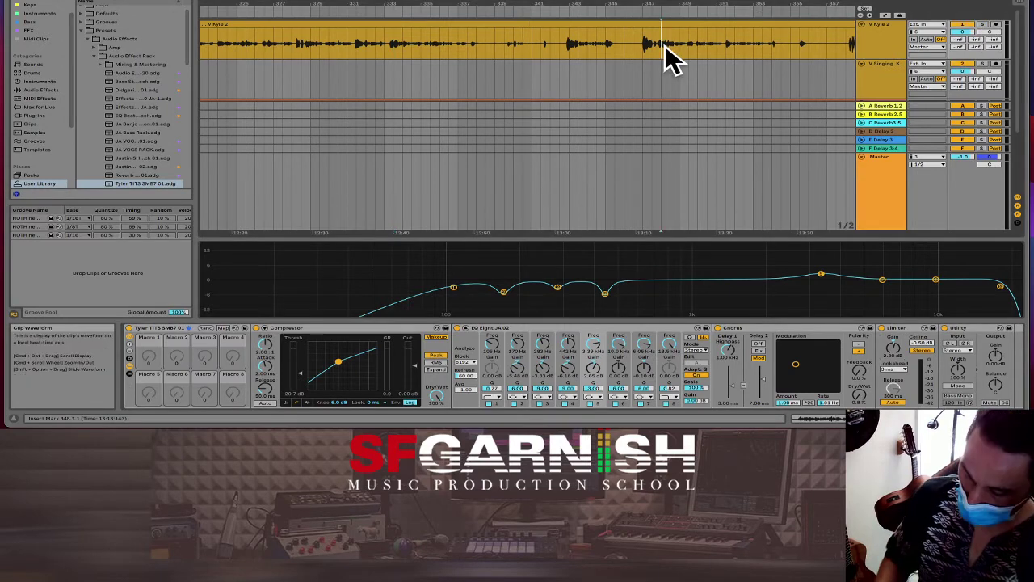
{"action": "key", "text": "minus"}
{"action": "key", "text": "minus"}
{"action": "key", "text": "minus"}
{"action": "key", "text": "minus"}
{"action": "key", "text": "minus"}
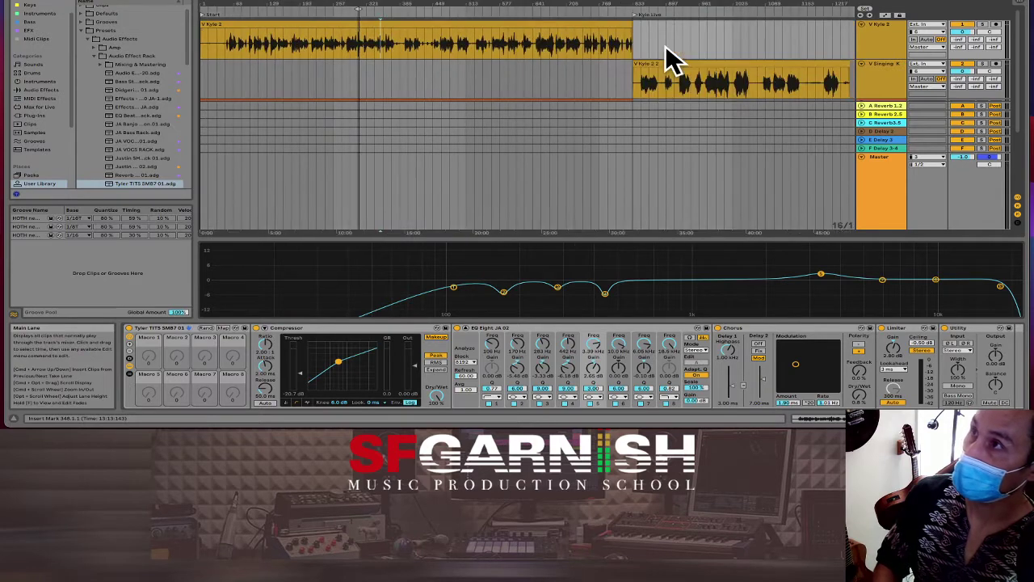
Step: Play from bar 177, collapse the EQ display, move EQ Eight's low cut lower, and stop playback
{"action": "left_click", "coordinate": [292, 46]}
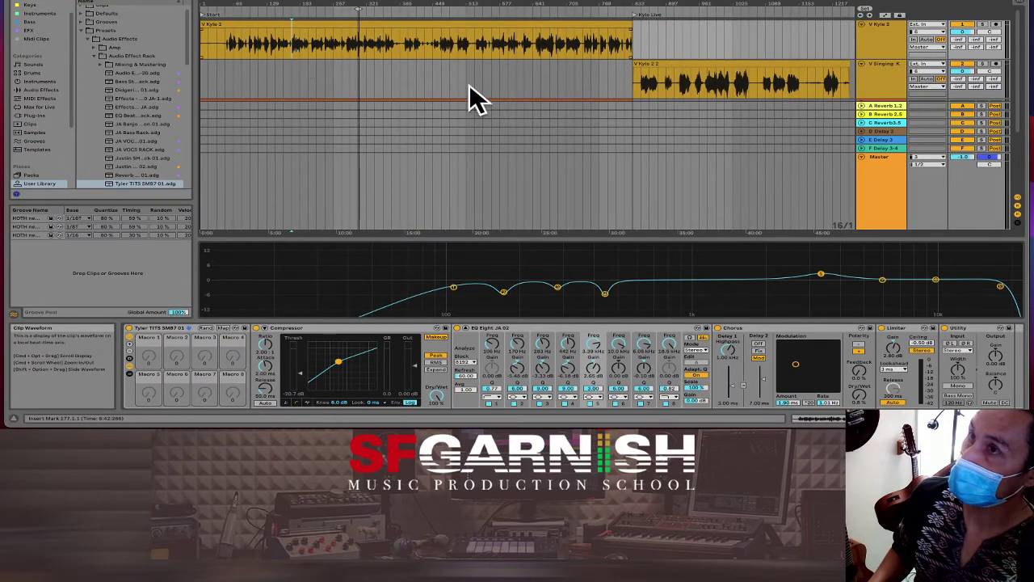
{"action": "scroll", "coordinate": [509, 85], "scroll_direction": "down", "scroll_amount": 1}
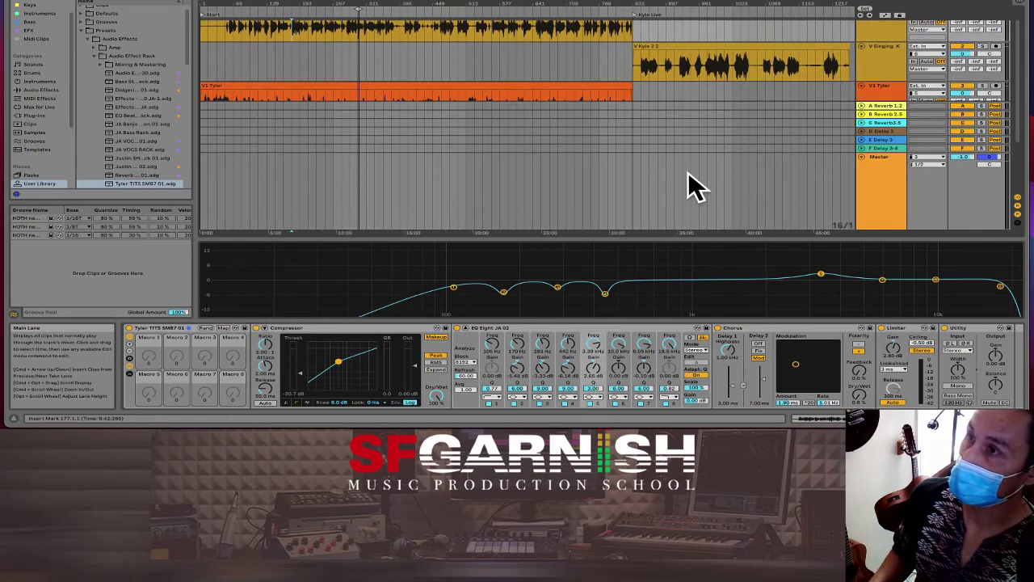
{"action": "left_click", "coordinate": [466, 329]}
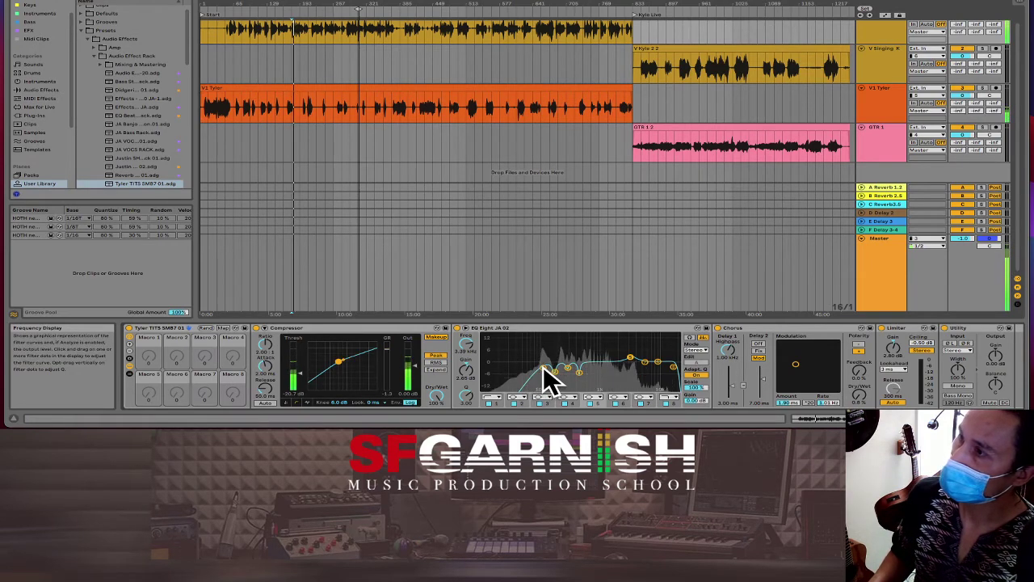
{"action": "left_click_drag", "start_coordinate": [545, 370], "coordinate": [528, 368]}
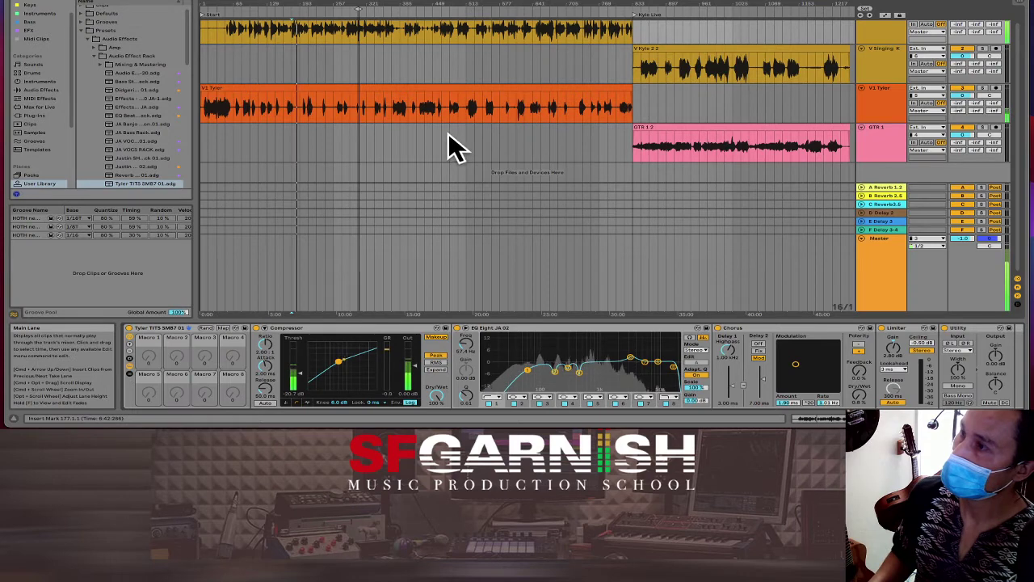
{"action": "key", "text": "space"}
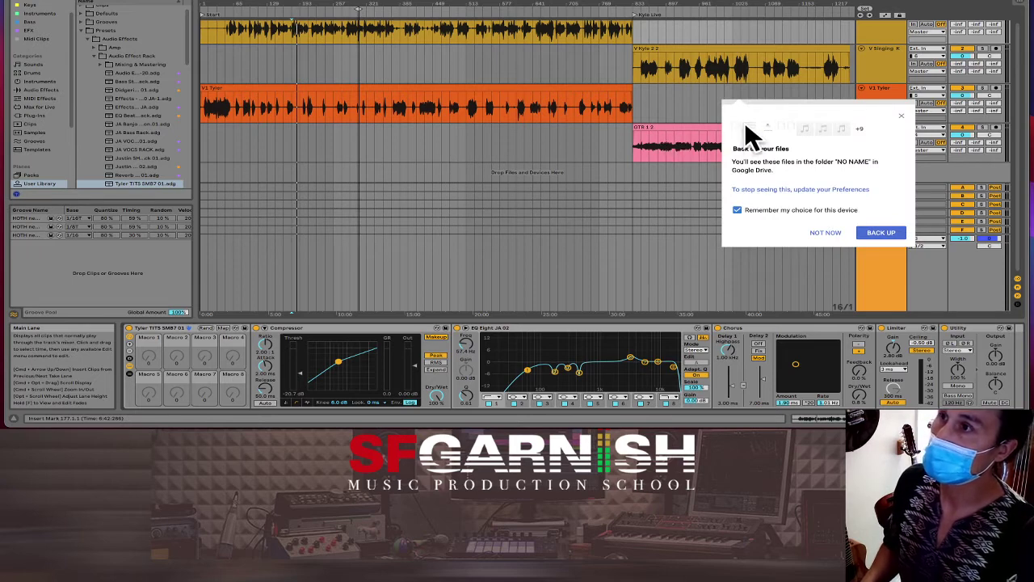
Step: Dismiss the Google Drive backup prompt with Not Now and bring a Finder window over the set
{"action": "left_click", "coordinate": [816, 235]}
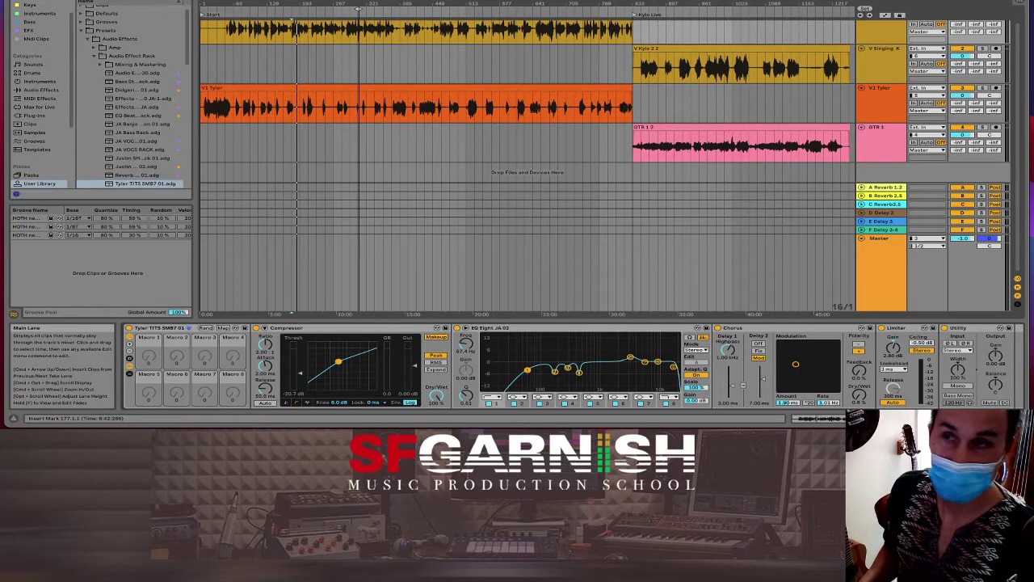
{"action": "left_click_drag", "start_coordinate": [1033, 208], "coordinate": [349, 189]}
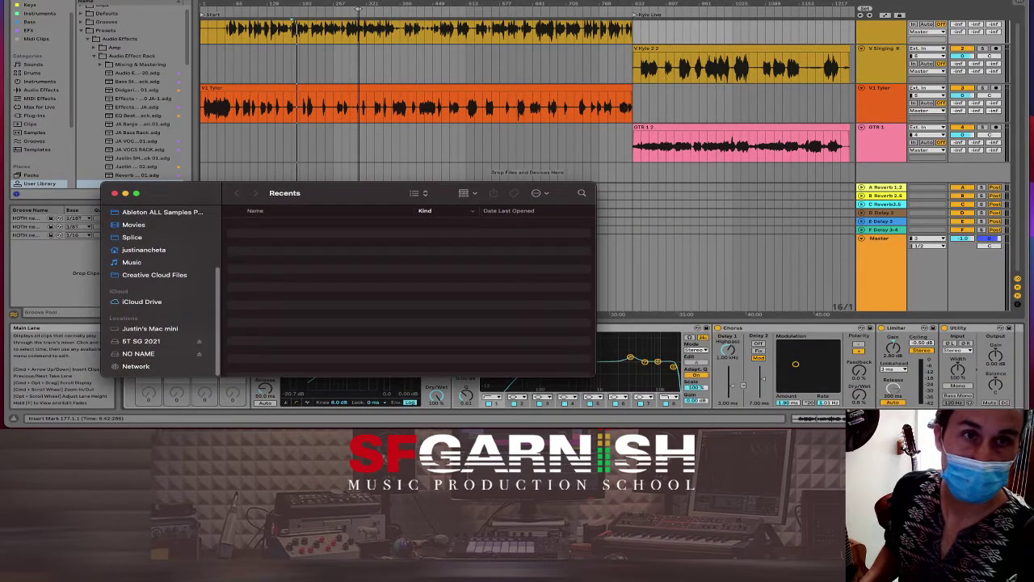
Step: Arrange the project folder window at the top, with the Recents window beside it
{"action": "left_click_drag", "start_coordinate": [1033, 93], "coordinate": [665, 19]}
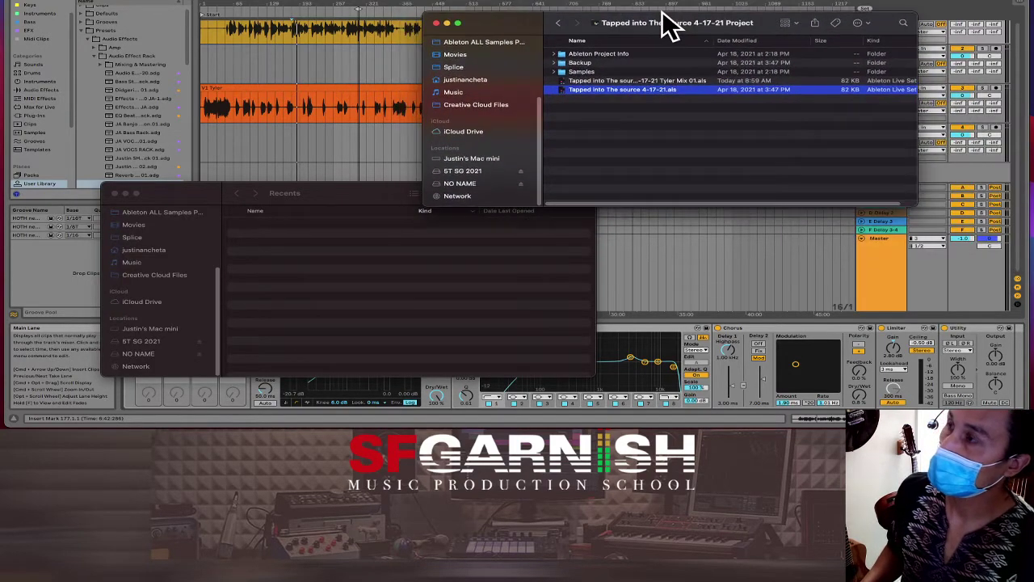
{"action": "left_click", "coordinate": [319, 197]}
{"action": "left_click_drag", "start_coordinate": [314, 187], "coordinate": [304, 190]}
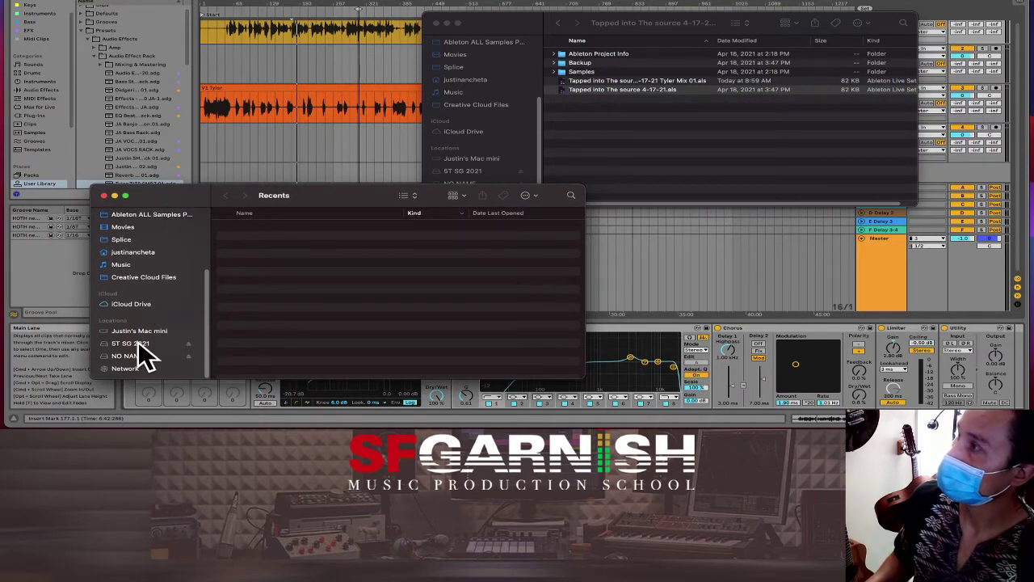
Step: Copy all 12 wav mixes from the artist's folder on NO NAME into the project folder
{"action": "left_click", "coordinate": [126, 357]}
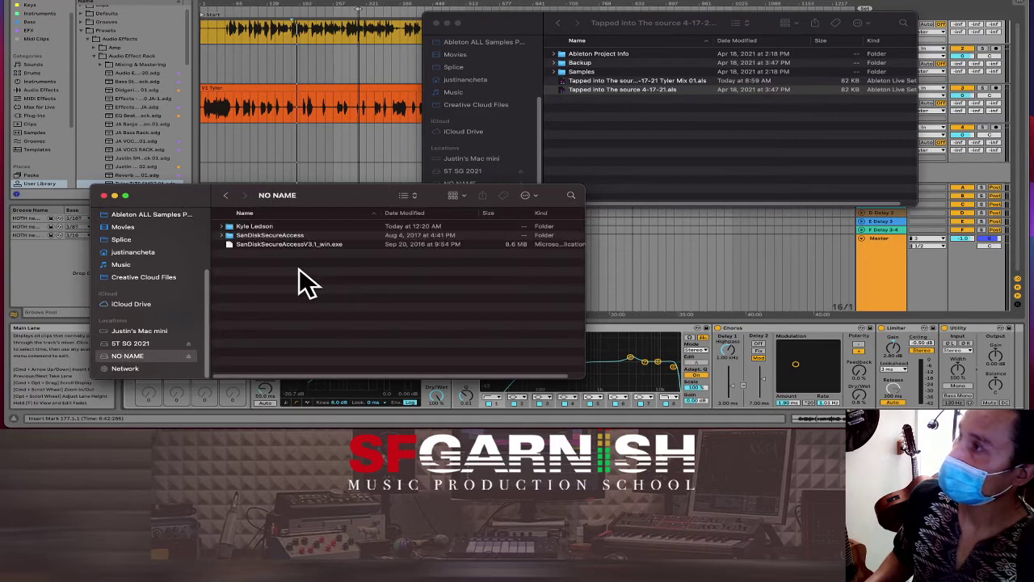
{"action": "double_click", "coordinate": [265, 227]}
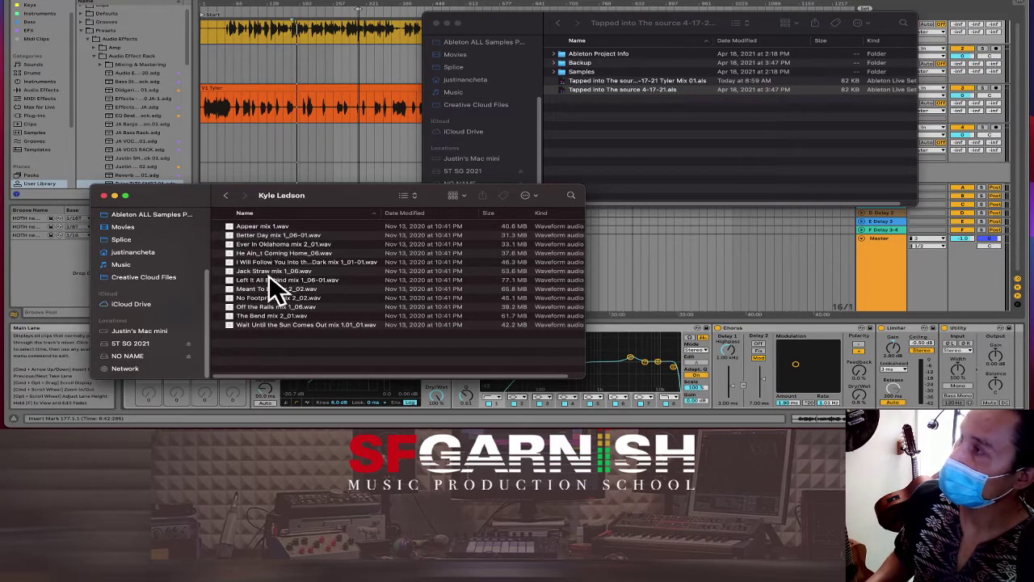
{"action": "left_click", "coordinate": [266, 228]}
{"action": "left_click", "coordinate": [263, 325], "text": "shift"}
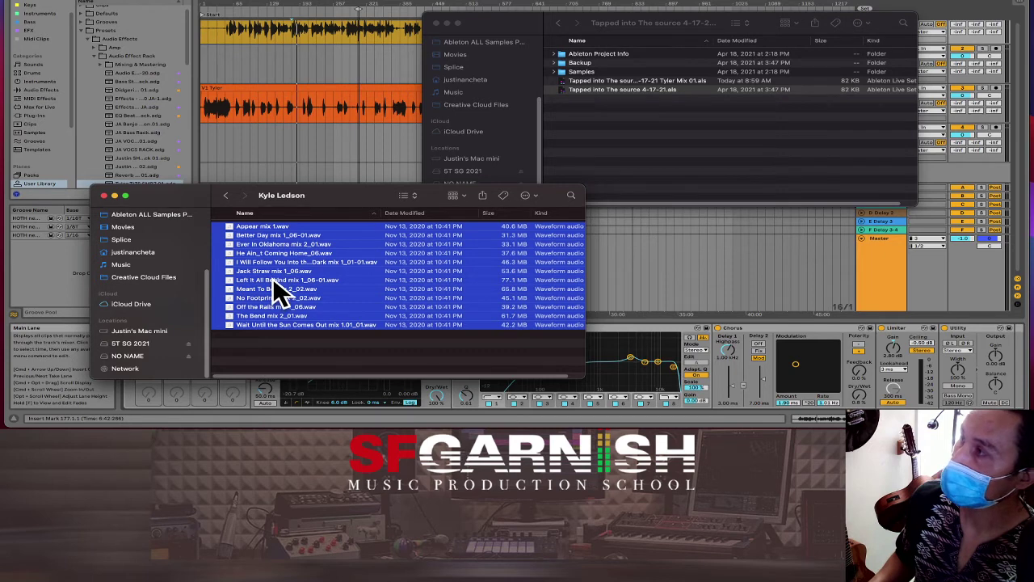
{"action": "left_click_drag", "start_coordinate": [273, 280], "coordinate": [656, 166]}
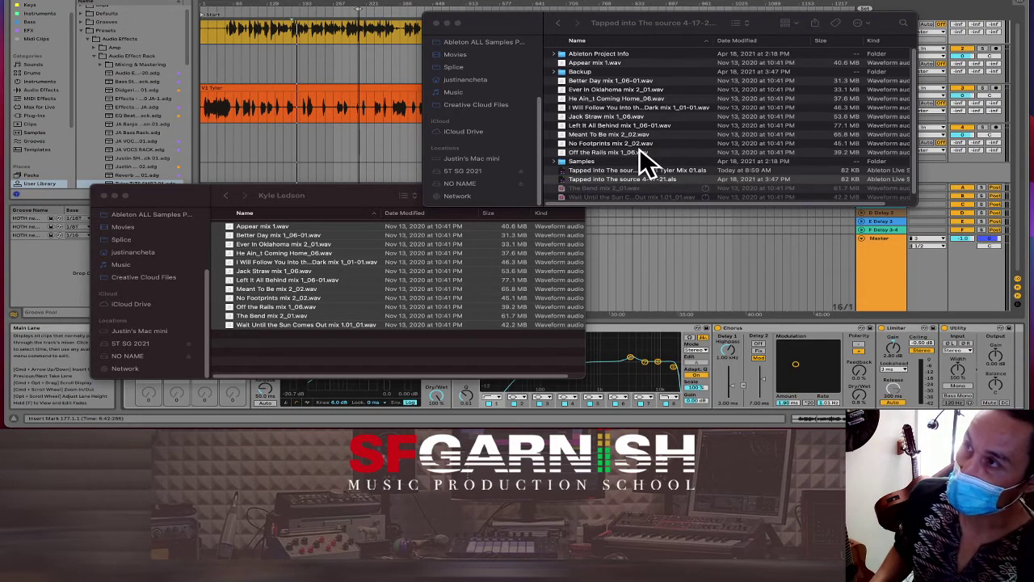
{"action": "left_click", "coordinate": [632, 150]}
{"action": "left_click", "coordinate": [631, 152]}
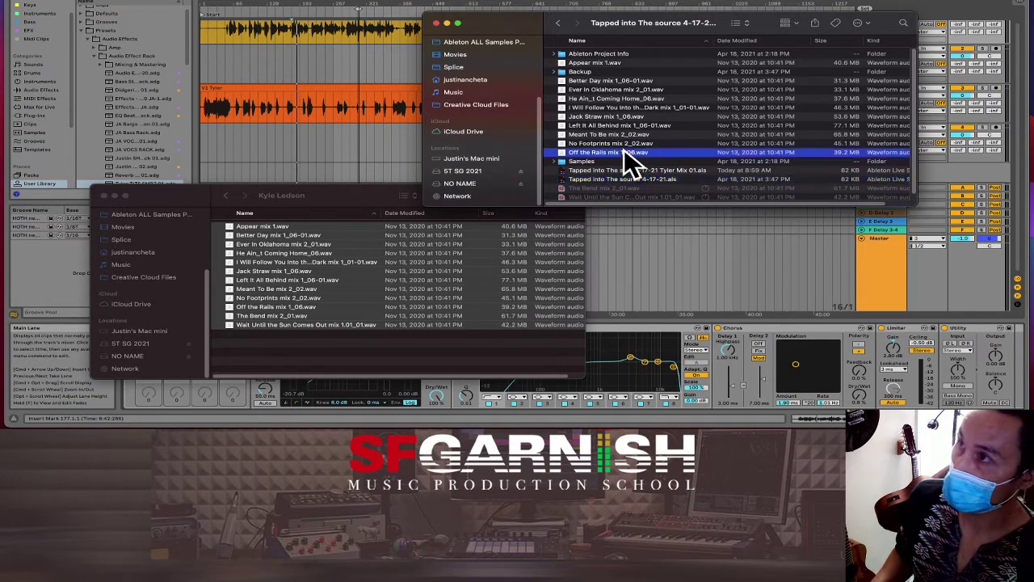
{"action": "left_click", "coordinate": [610, 81], "text": "shift"}
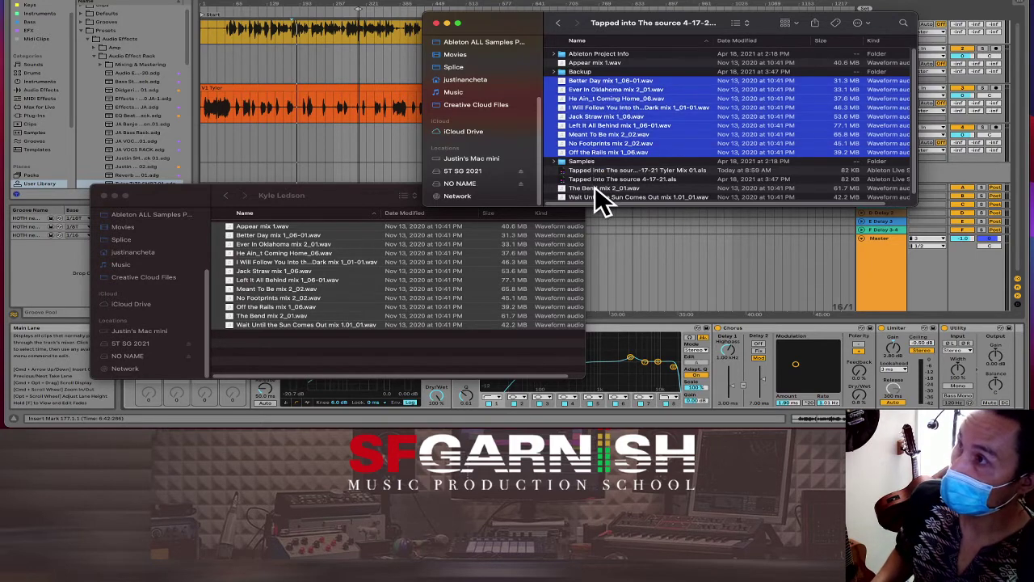
{"action": "left_click", "coordinate": [595, 189], "text": "super"}
{"action": "scroll", "coordinate": [598, 198], "scroll_direction": "down", "scroll_amount": 1}
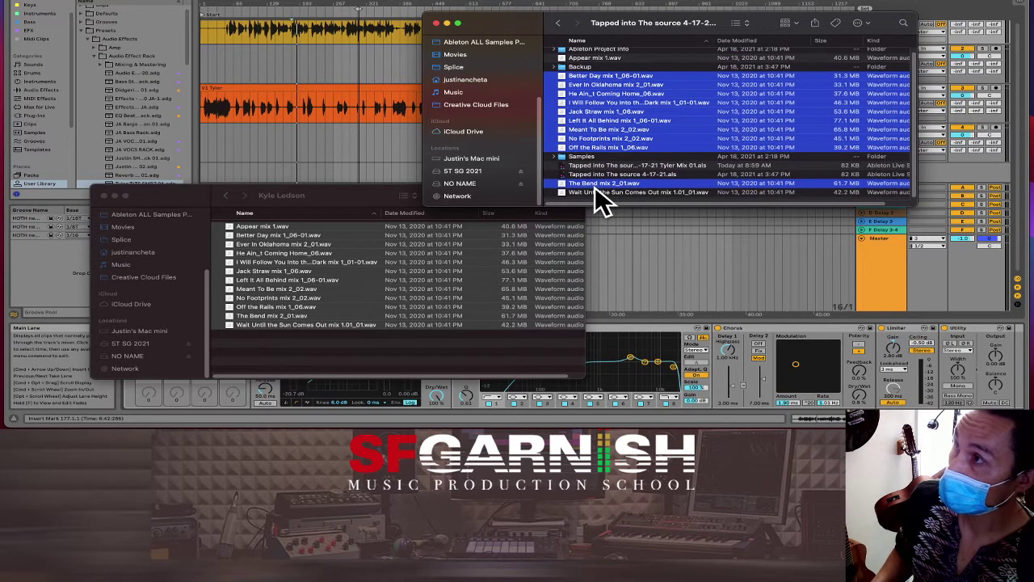
{"action": "scroll", "coordinate": [598, 198], "scroll_direction": "down", "scroll_amount": 1}
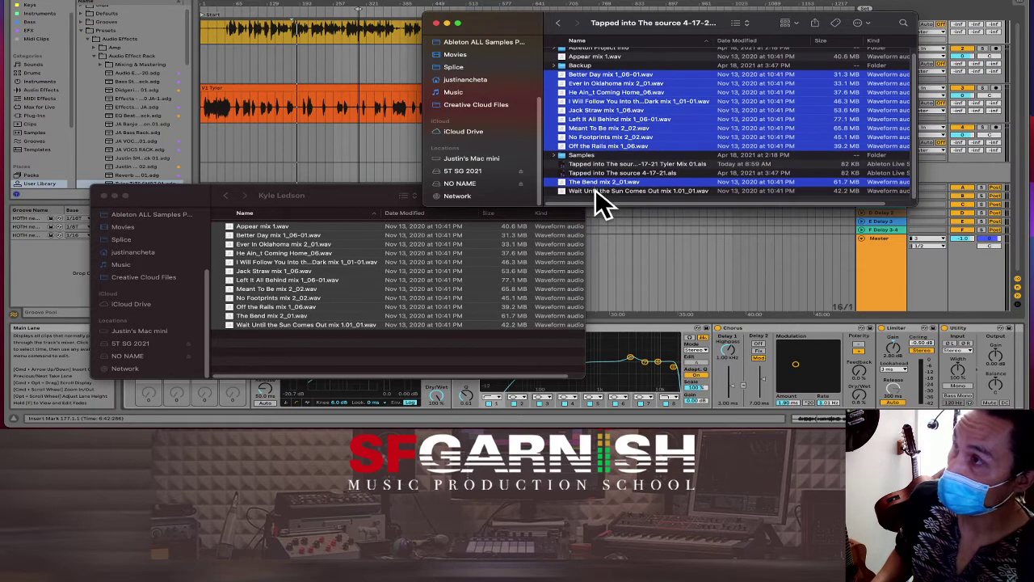
{"action": "left_click", "coordinate": [594, 190], "text": "super"}
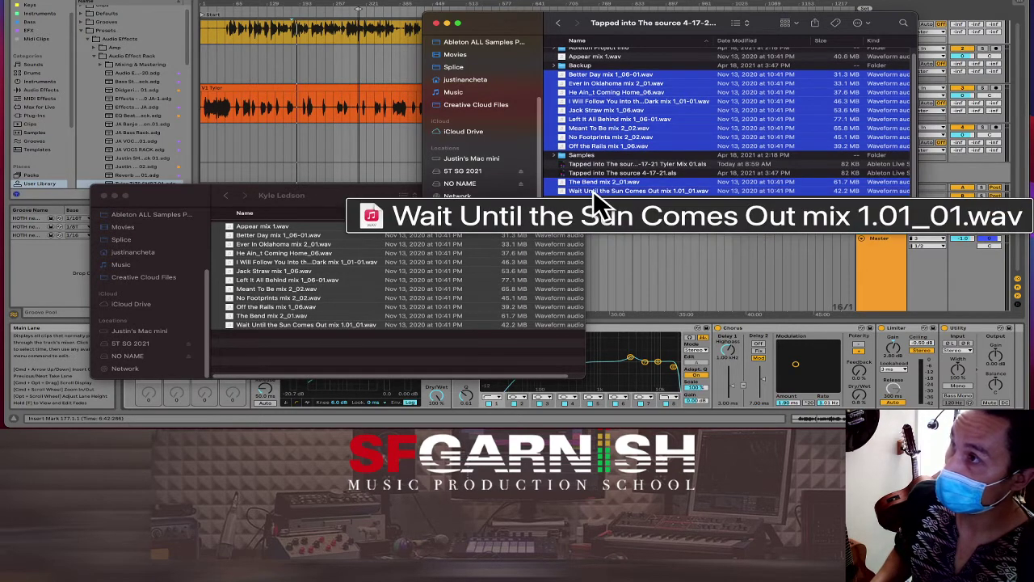
{"action": "left_click", "coordinate": [599, 54], "text": "super"}
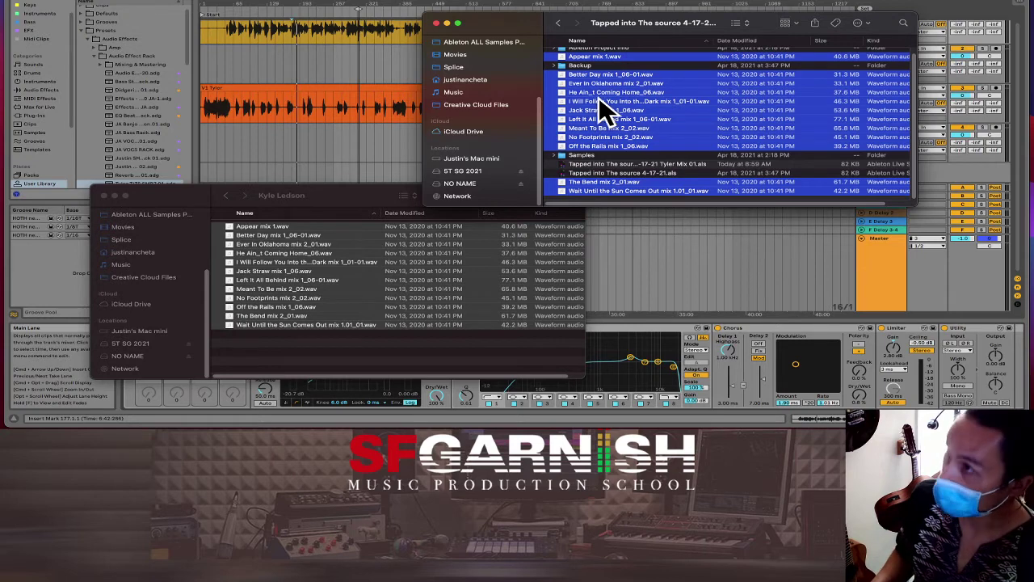
{"action": "right_click", "coordinate": [611, 116]}
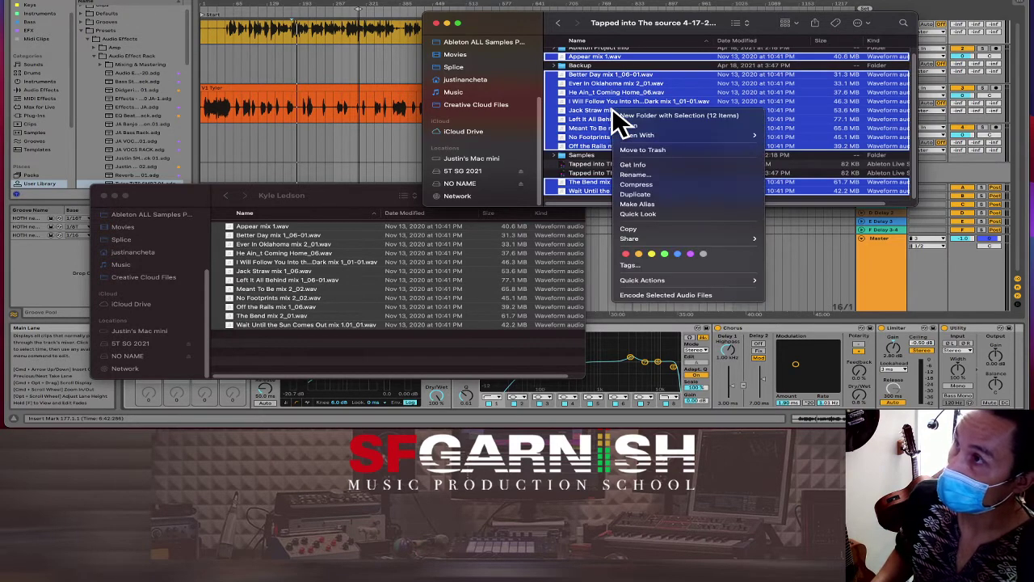
{"action": "left_click", "coordinate": [623, 115]}
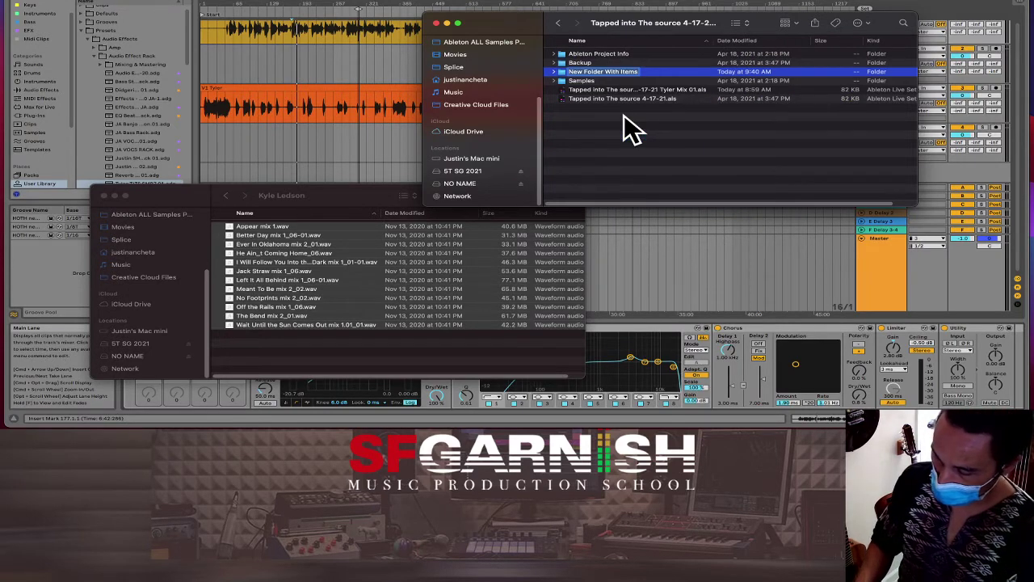
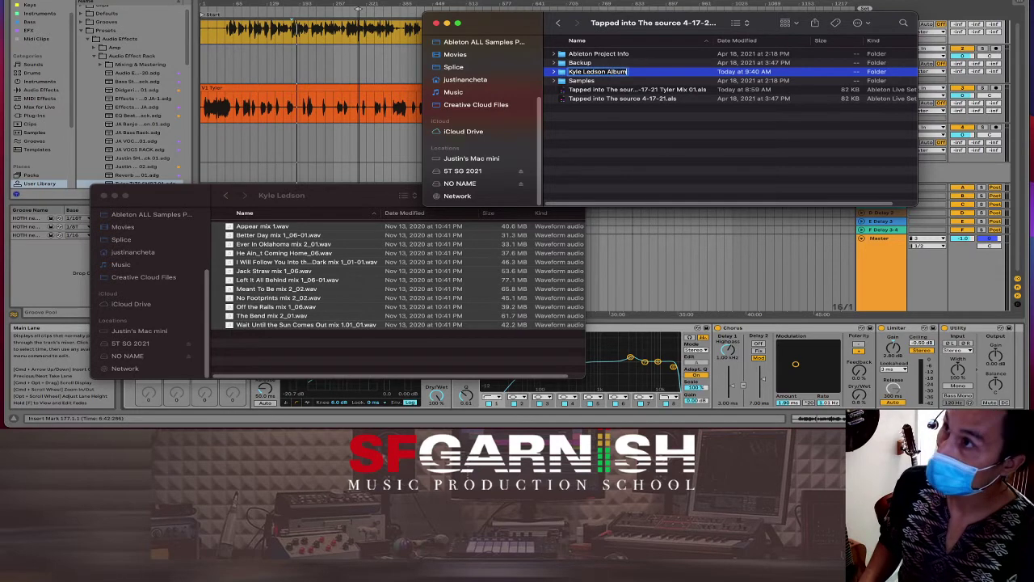
{"action": "type", "text": " A"}
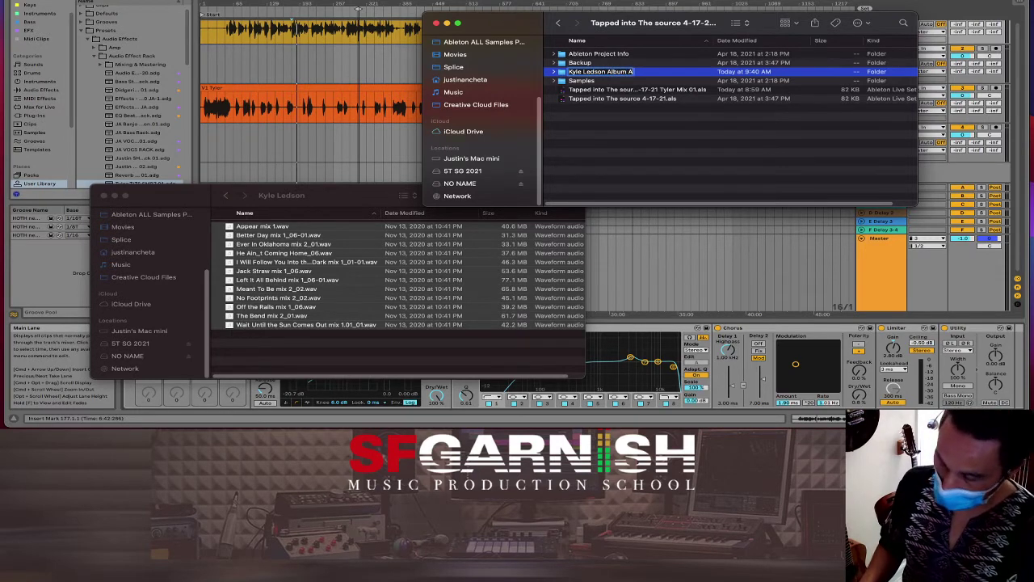
{"action": "type", "text": "LL"}
{"action": "key", "text": "Return"}
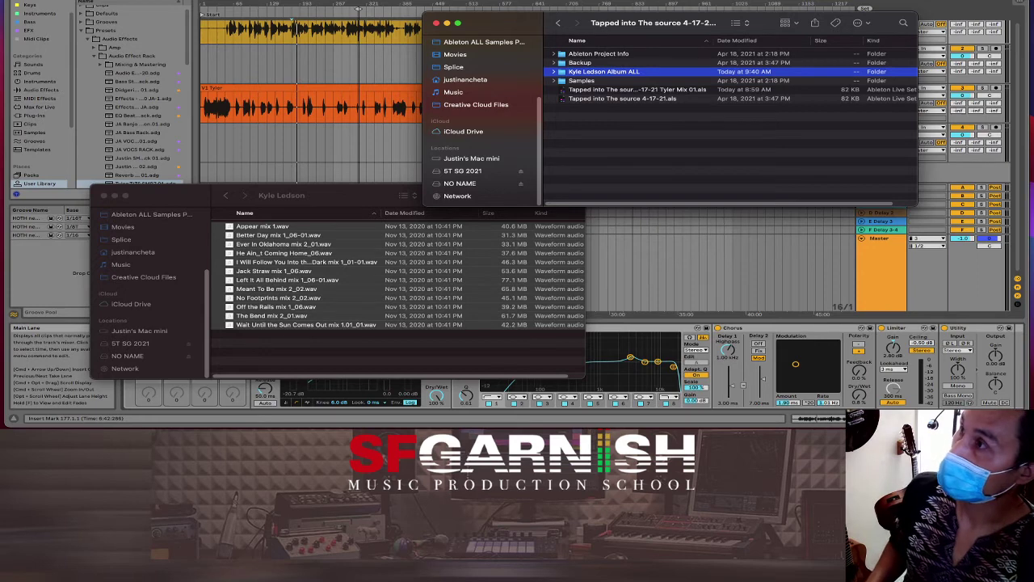
Step: Open the new folder, select No Footprints mix 2_02.wav, and close the duplicate Finder window
{"action": "double_click", "coordinate": [612, 71]}
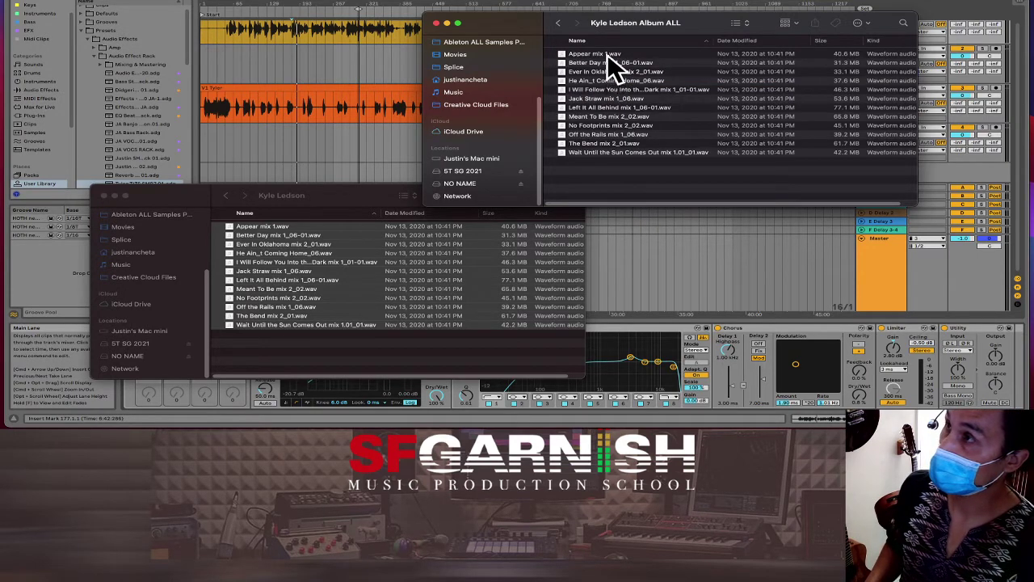
{"action": "left_click", "coordinate": [607, 126]}
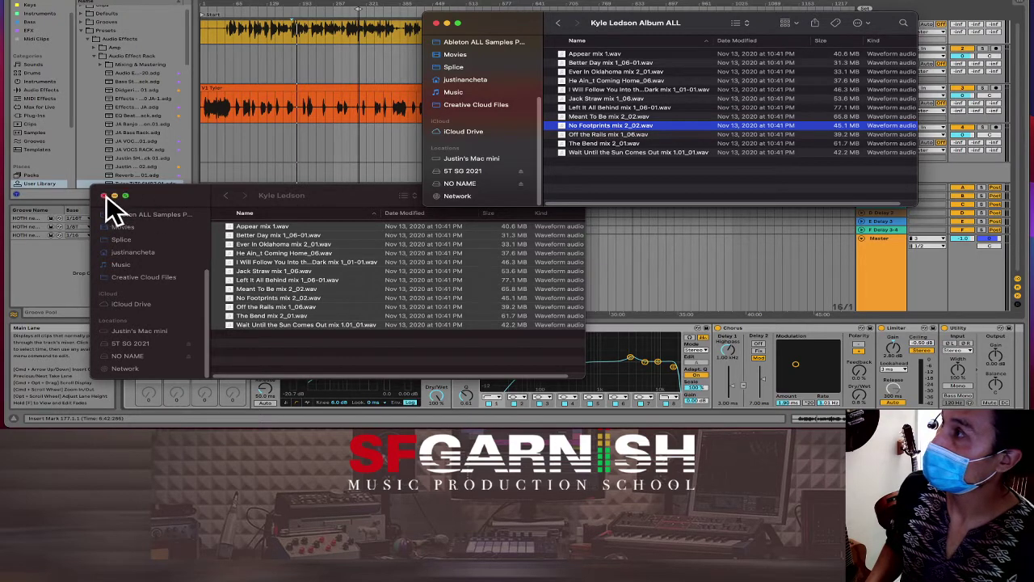
{"action": "left_click", "coordinate": [104, 197]}
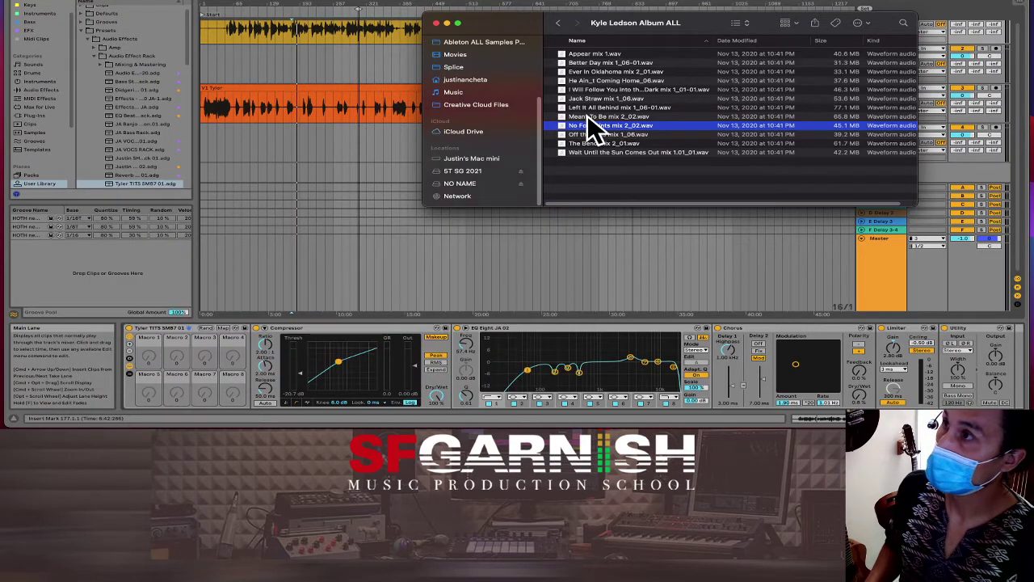
{"action": "left_click", "coordinate": [884, 245]}
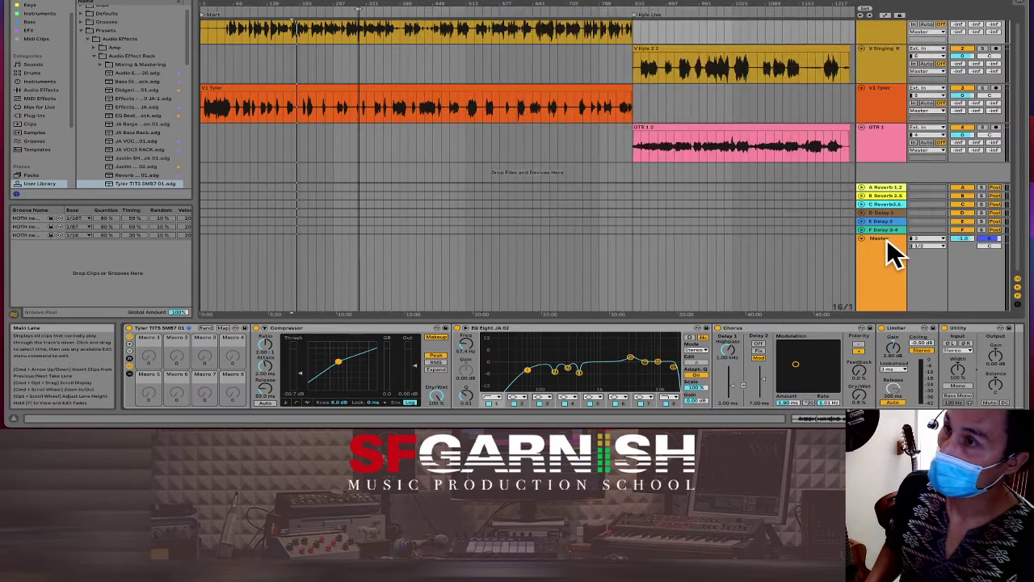
{"action": "left_click", "coordinate": [880, 233]}
Step: Add No Footprints mix 2_02.wav to the arrangement as a new audio track
{"action": "left_click_drag", "start_coordinate": [880, 234], "coordinate": [884, 253]}
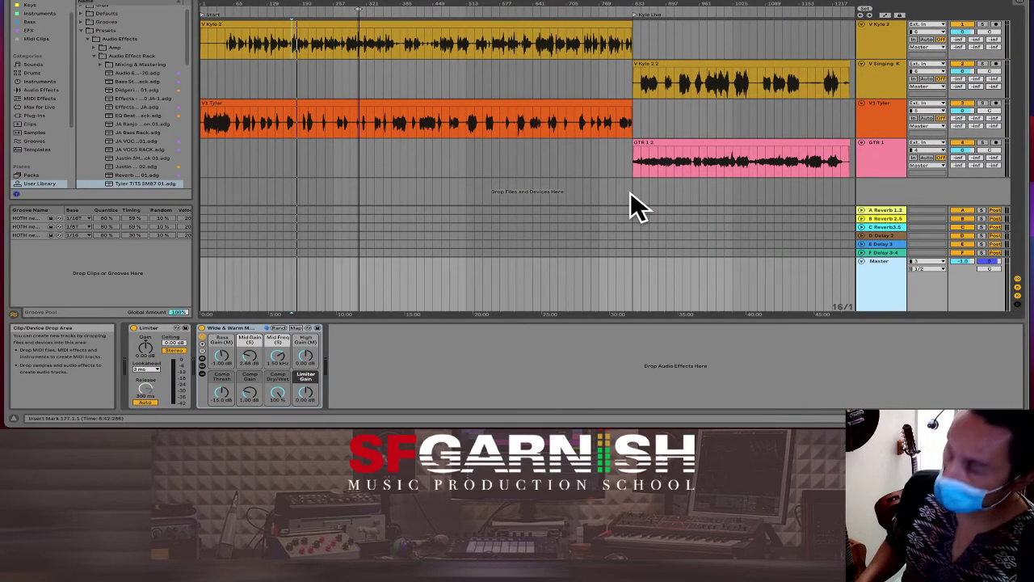
{"action": "key", "text": "super+Tab"}
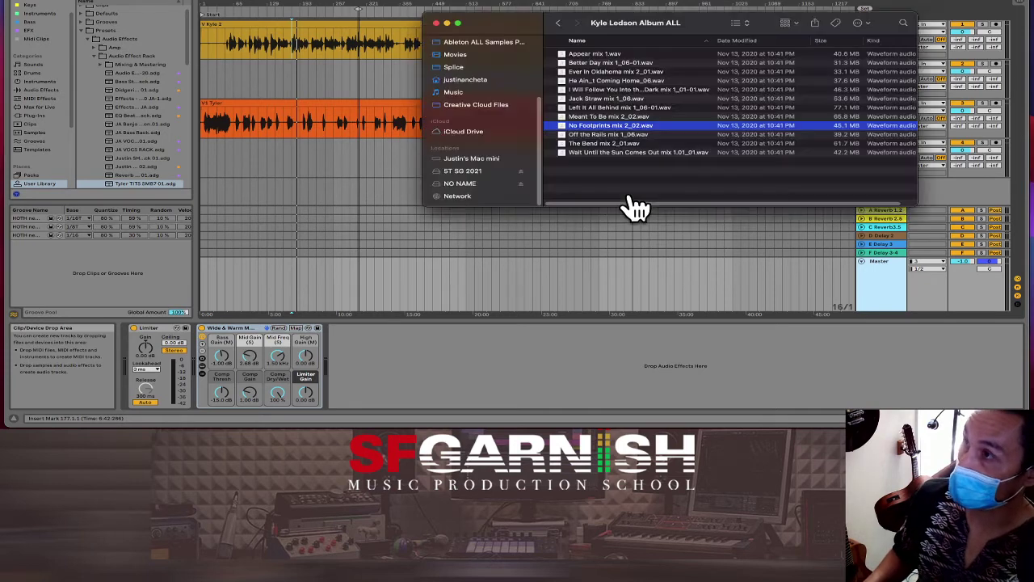
{"action": "left_click_drag", "start_coordinate": [595, 125], "coordinate": [203, 196]}
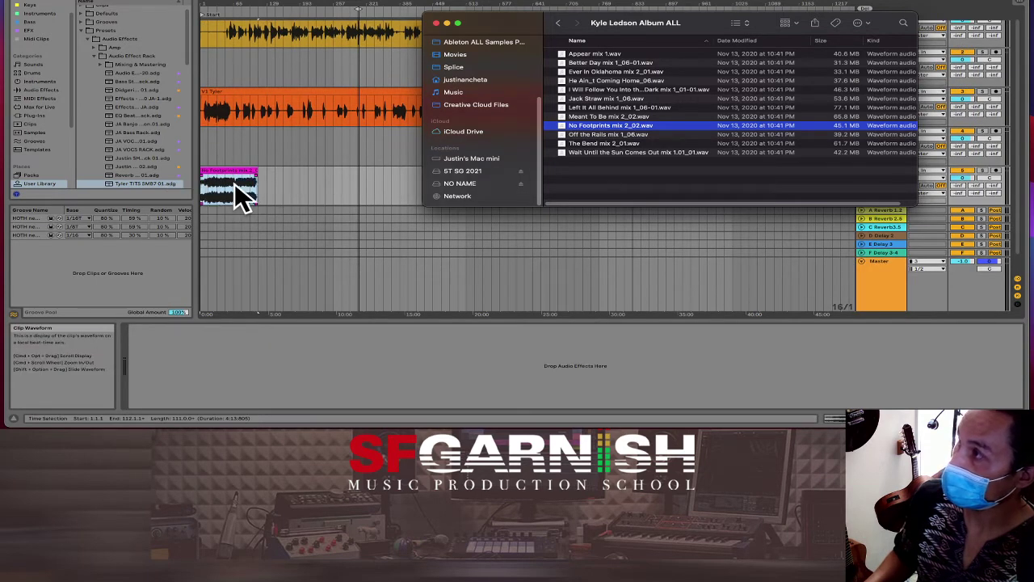
{"action": "left_click", "coordinate": [273, 194]}
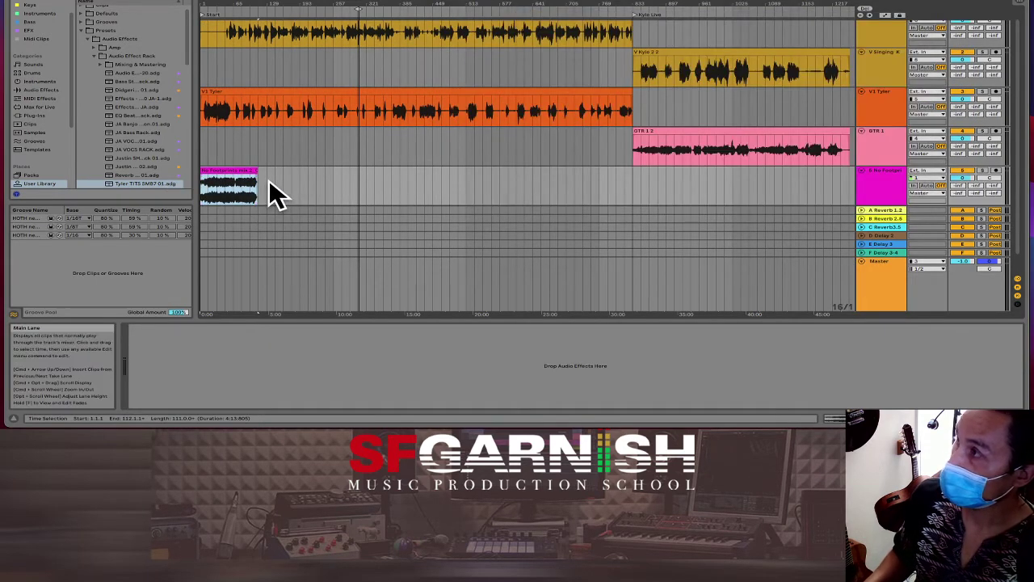
{"action": "left_click", "coordinate": [203, 148]}
Step: Check the silent lead-ins before the V1 Tyler and V Kyle 2 clips, then set the insert point at the song start
{"action": "scroll", "coordinate": [202, 148], "scroll_direction": "up", "scroll_amount": 4}
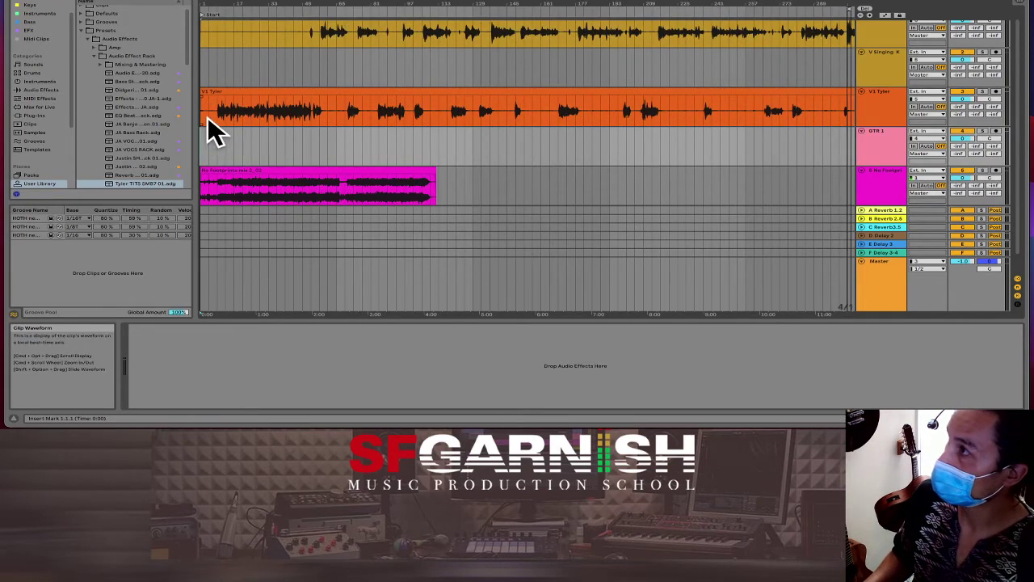
{"action": "left_click", "coordinate": [208, 117]}
{"action": "scroll", "coordinate": [209, 116], "scroll_direction": "up", "scroll_amount": 3}
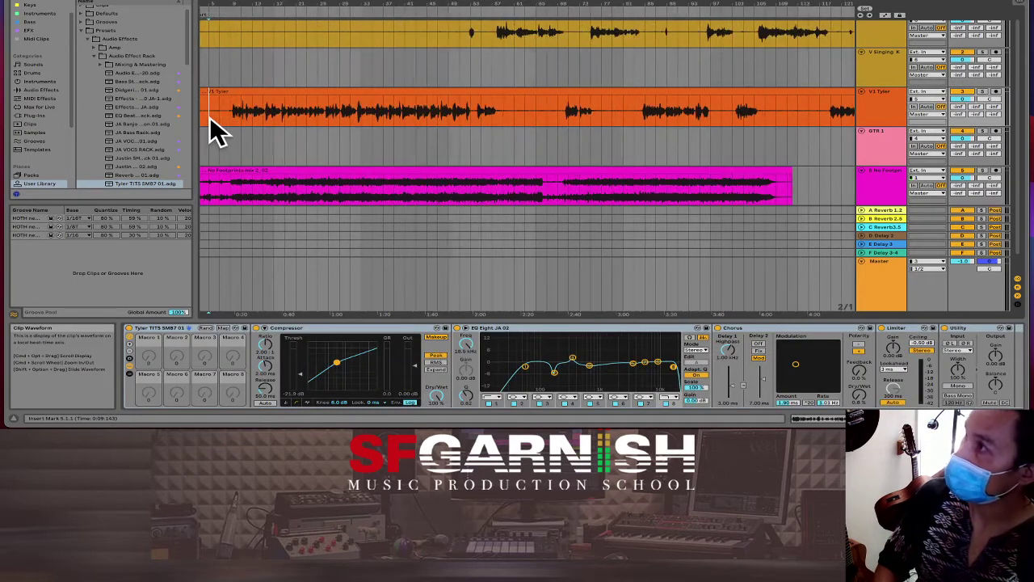
{"action": "left_click_drag", "start_coordinate": [229, 119], "coordinate": [201, 122]}
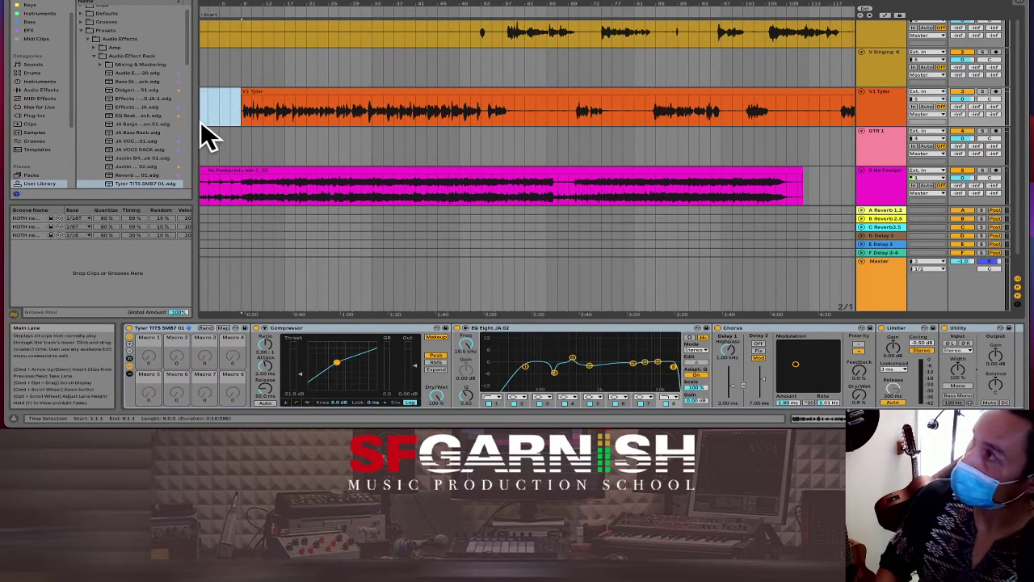
{"action": "left_click", "coordinate": [249, 109]}
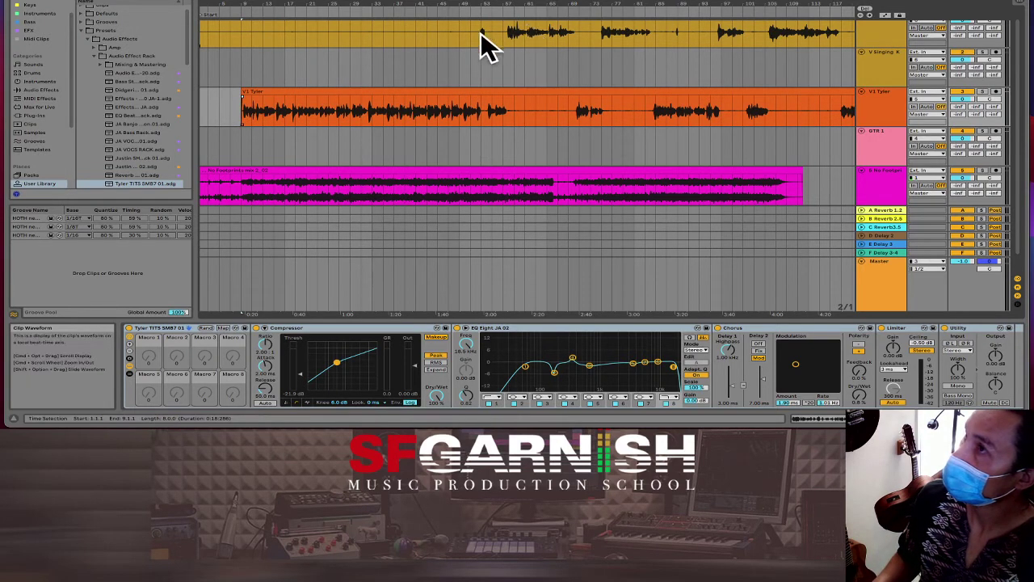
{"action": "left_click_drag", "start_coordinate": [471, 34], "coordinate": [189, 42]}
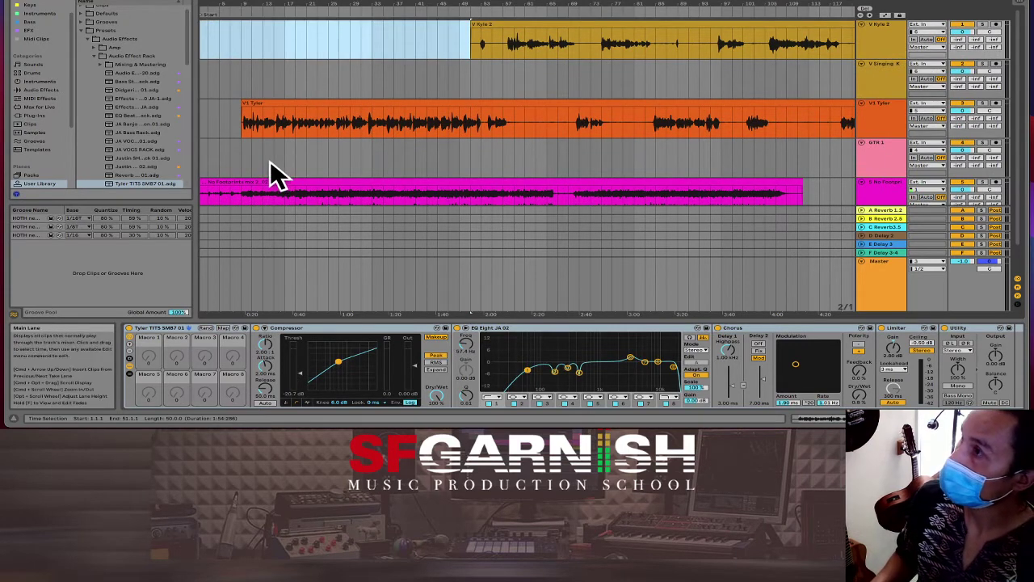
{"action": "scroll", "coordinate": [275, 162], "scroll_direction": "down", "scroll_amount": 2}
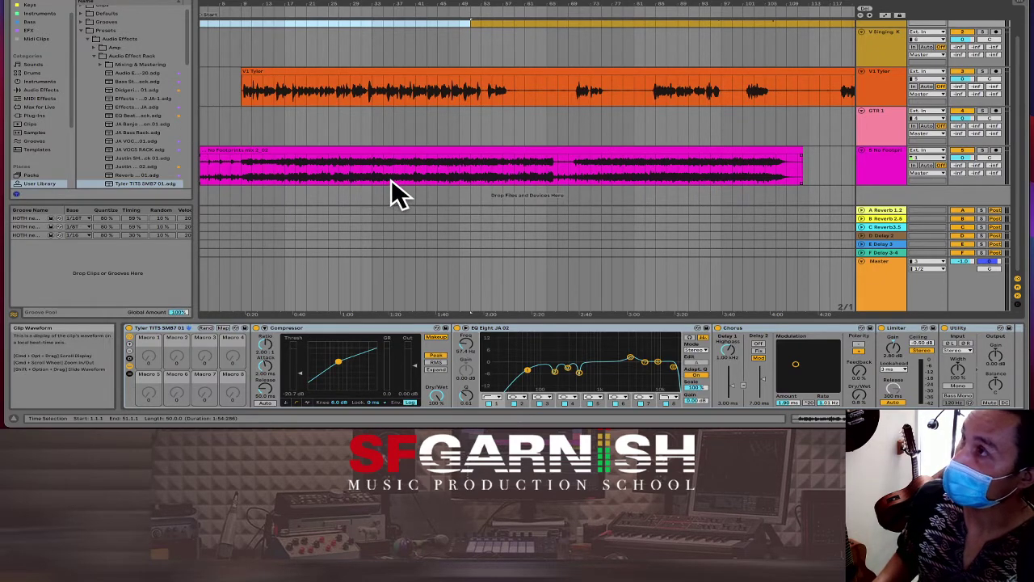
{"action": "left_click_drag", "start_coordinate": [246, 3], "coordinate": [247, 0]}
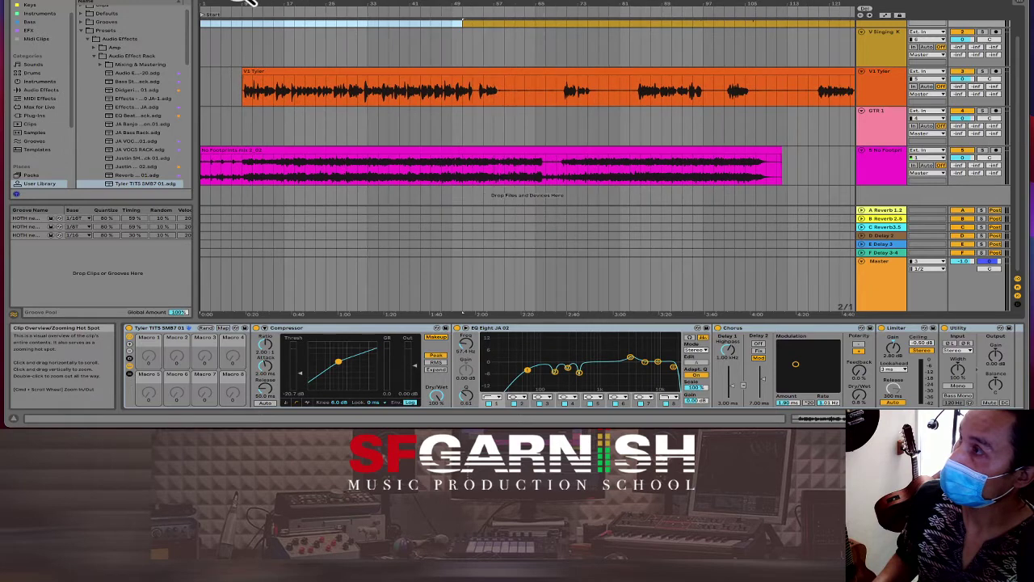
{"action": "left_click", "coordinate": [200, 121]}
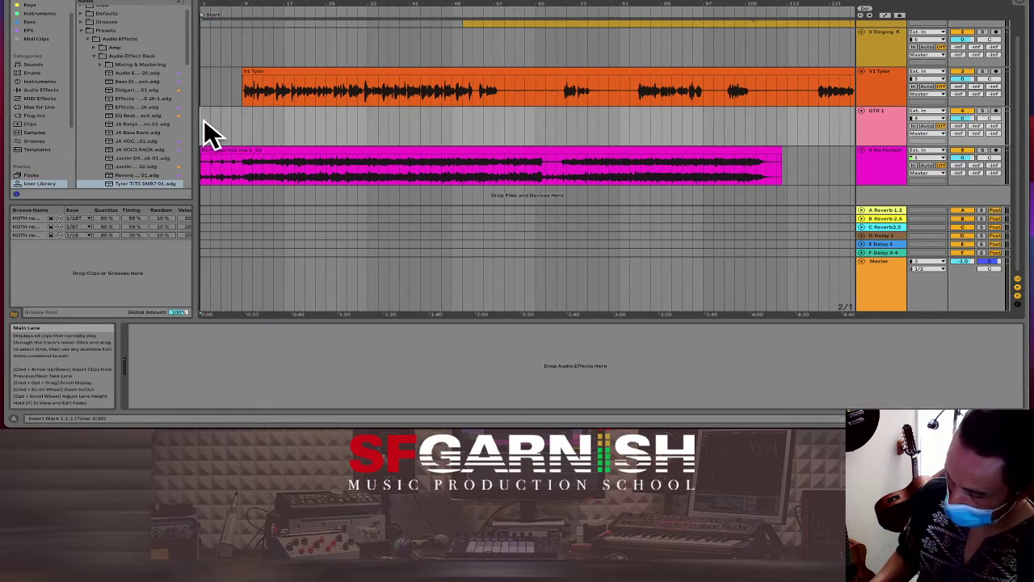
Step: Insert time at the song start with Set Time to Insert, then move the No Footprints clip back to bar 1
{"action": "key", "text": "super+i"}
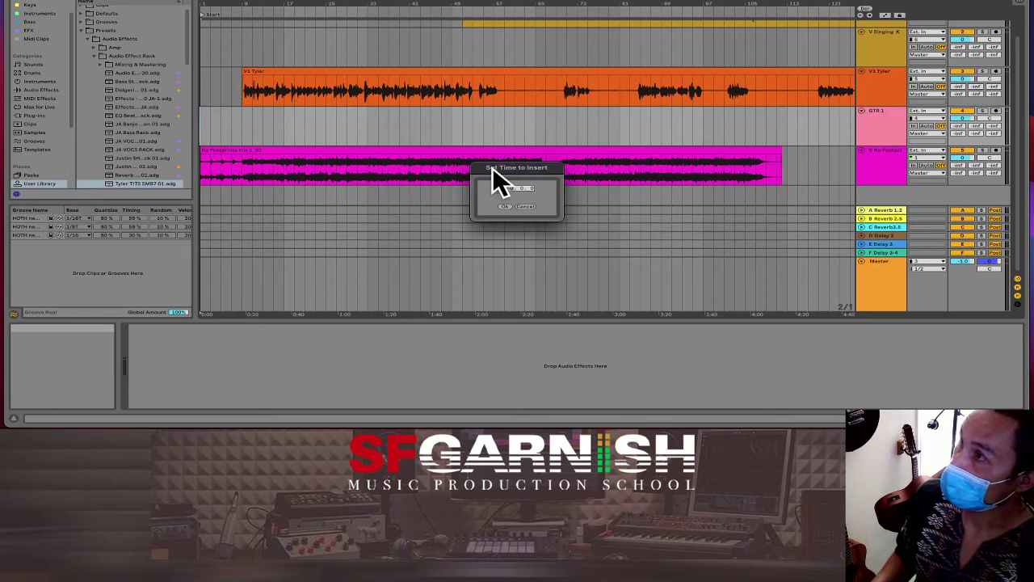
{"action": "left_click", "coordinate": [512, 188]}
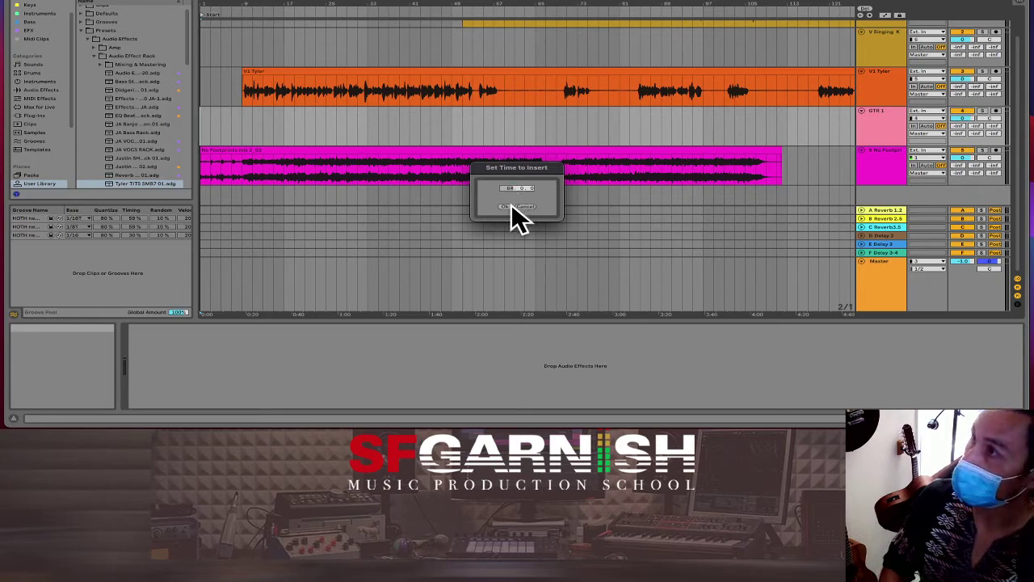
{"action": "left_click", "coordinate": [505, 207]}
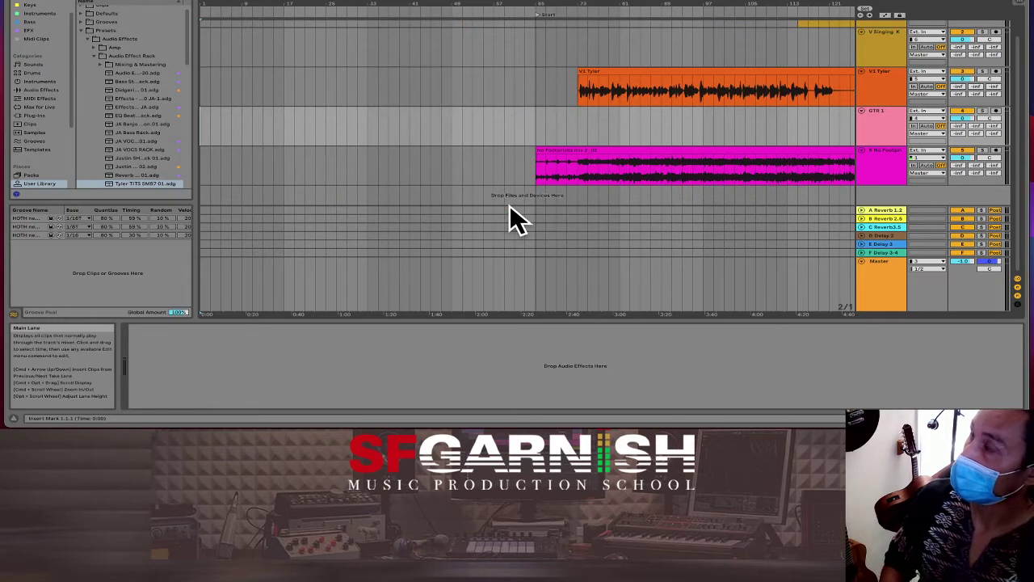
{"action": "left_click_drag", "start_coordinate": [641, 153], "coordinate": [306, 155]}
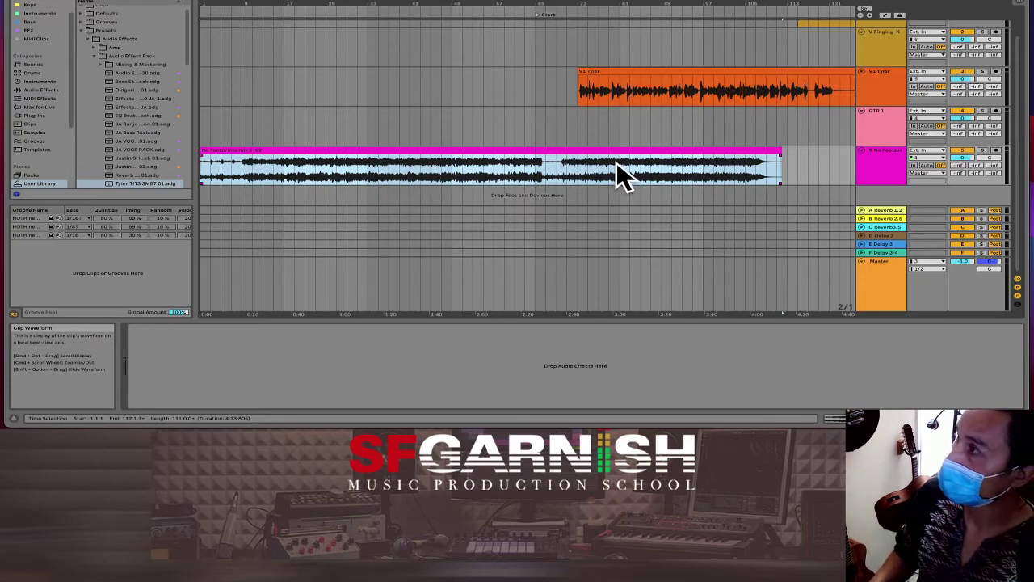
{"action": "left_click", "coordinate": [800, 348]}
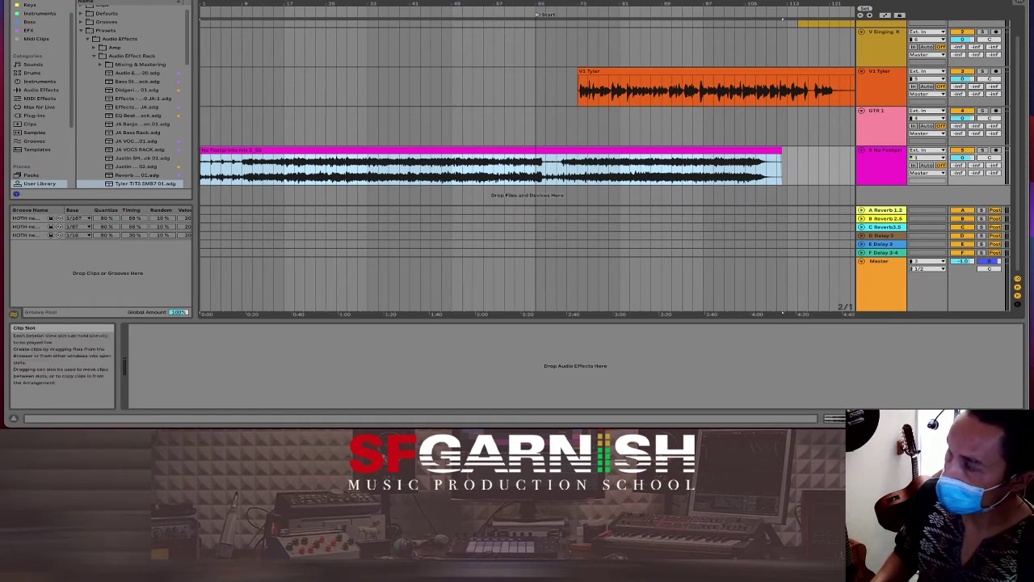
Step: Split the No Footprints clip and try repositioning it, with starts between bars 65 and 78
{"action": "left_click", "coordinate": [596, 168]}
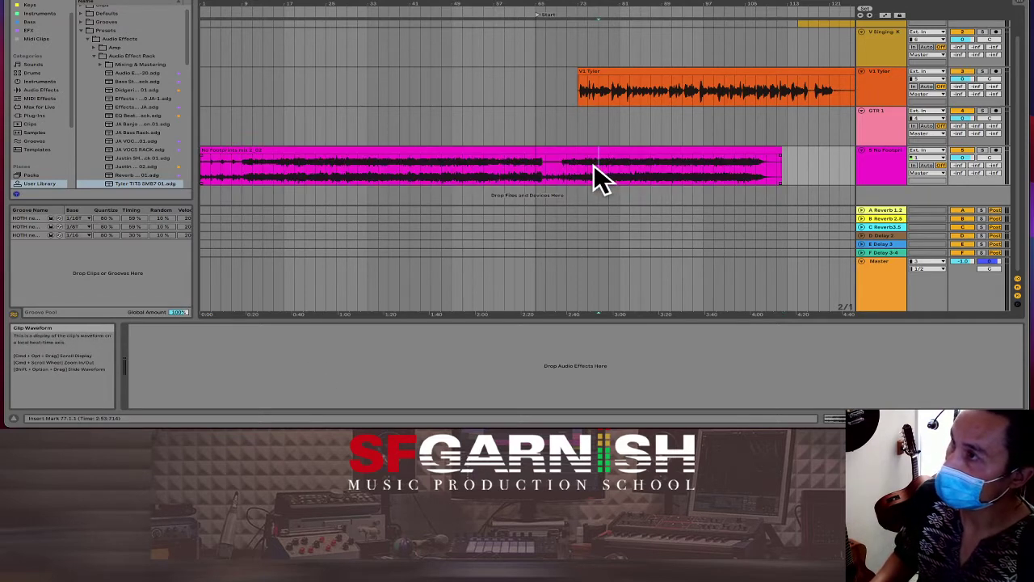
{"action": "key", "text": "plus"}
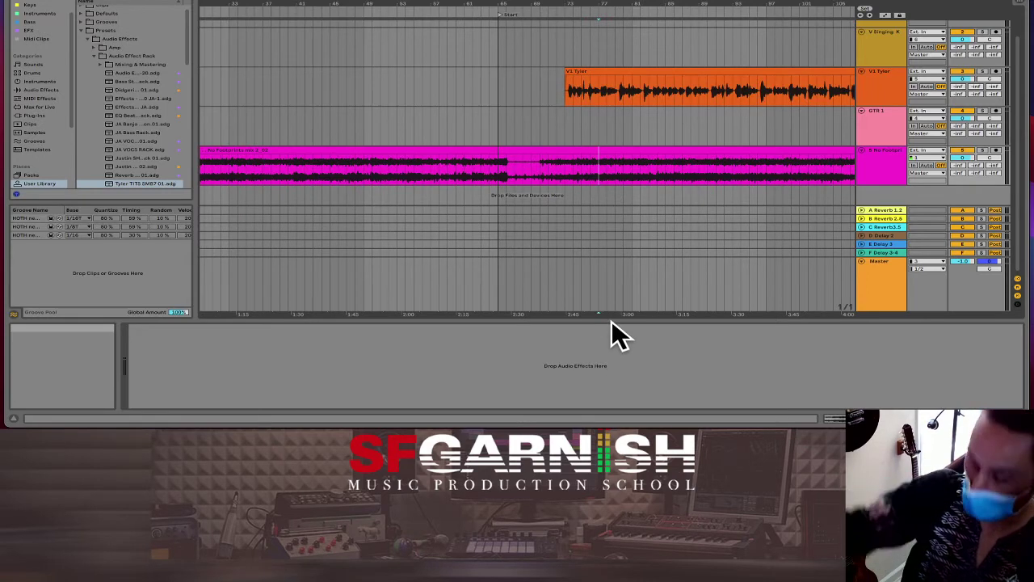
{"action": "key", "text": "plus"}
{"action": "key", "text": "plus"}
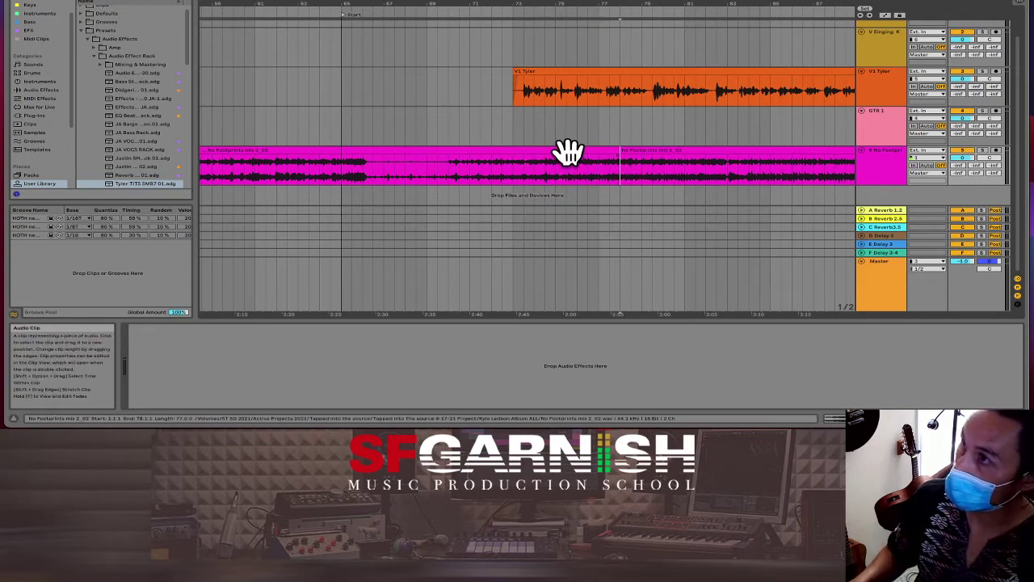
{"action": "key", "text": "super+e"}
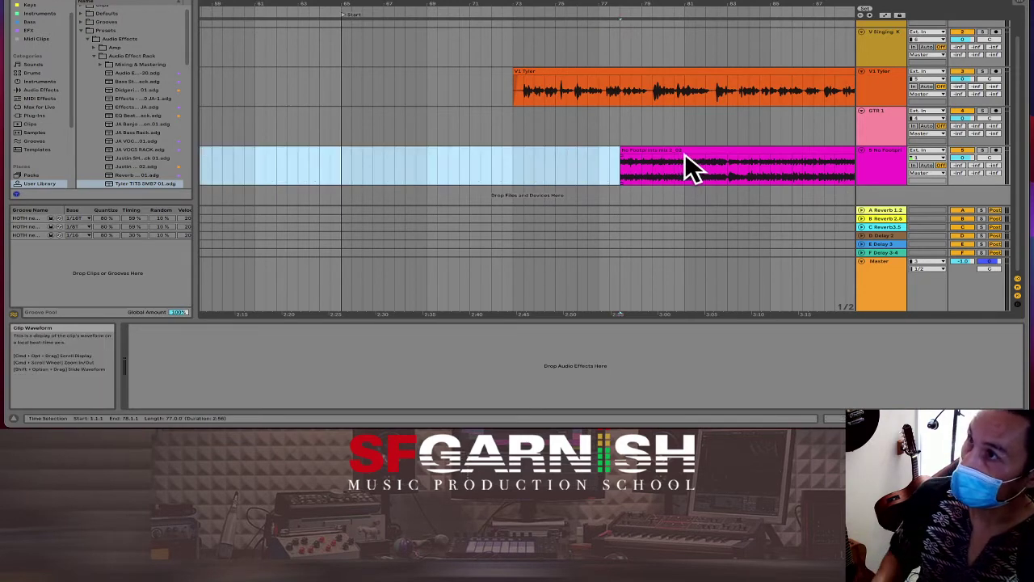
{"action": "left_click_drag", "start_coordinate": [685, 153], "coordinate": [278, 173]}
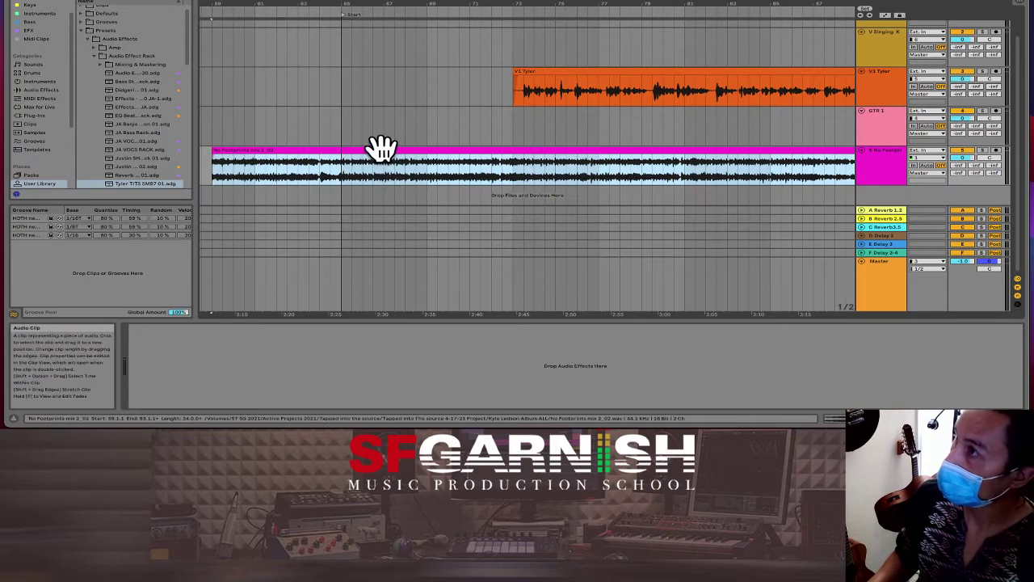
{"action": "left_click_drag", "start_coordinate": [381, 148], "coordinate": [683, 150]}
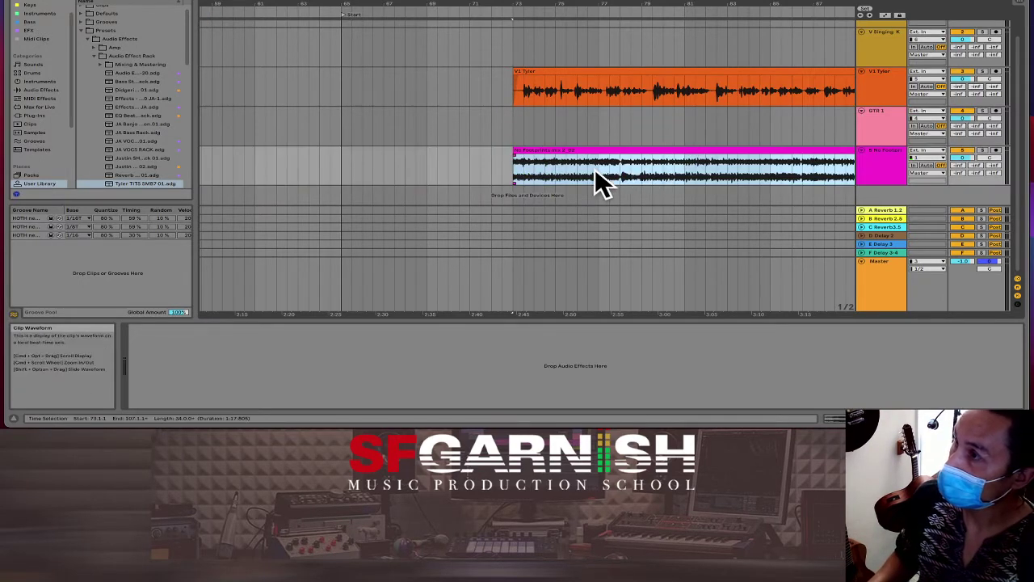
{"action": "left_click_drag", "start_coordinate": [573, 153], "coordinate": [682, 158]}
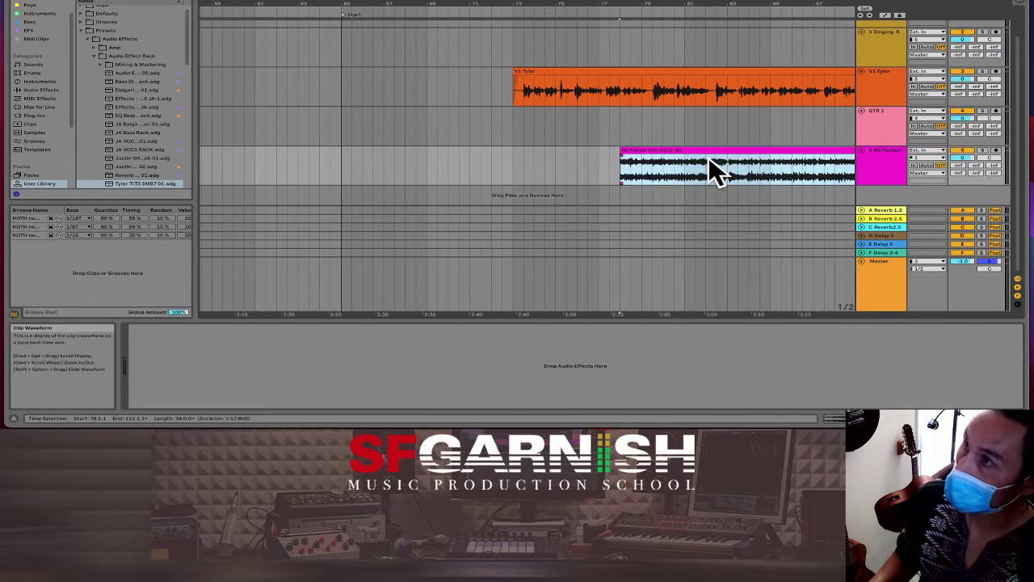
Step: Split the clip at bar 92, delete the tail, and move the shortened clip earlier
{"action": "scroll", "coordinate": [709, 159], "scroll_direction": "right", "scroll_amount": 6}
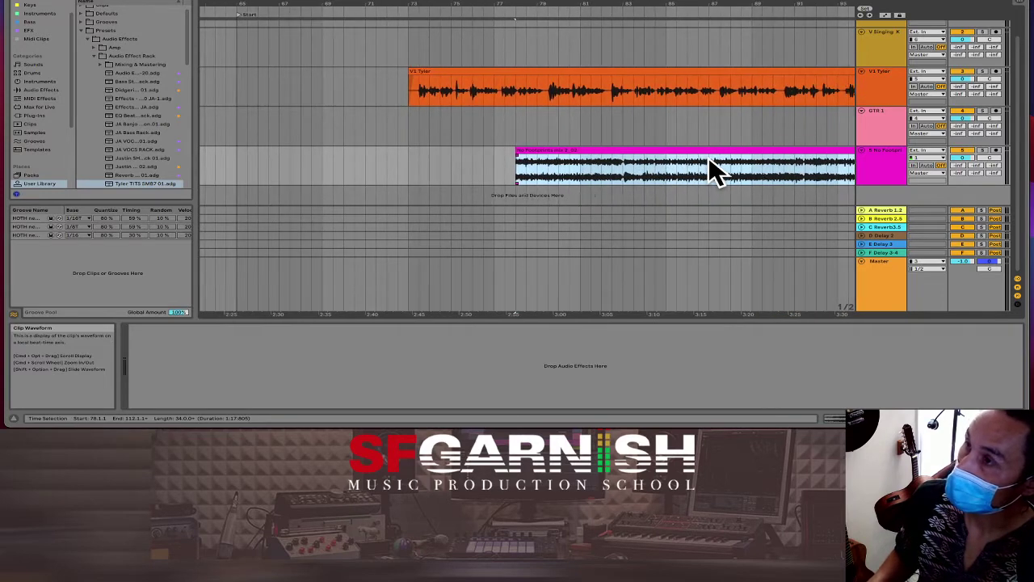
{"action": "scroll", "coordinate": [708, 158], "scroll_direction": "right", "scroll_amount": 7}
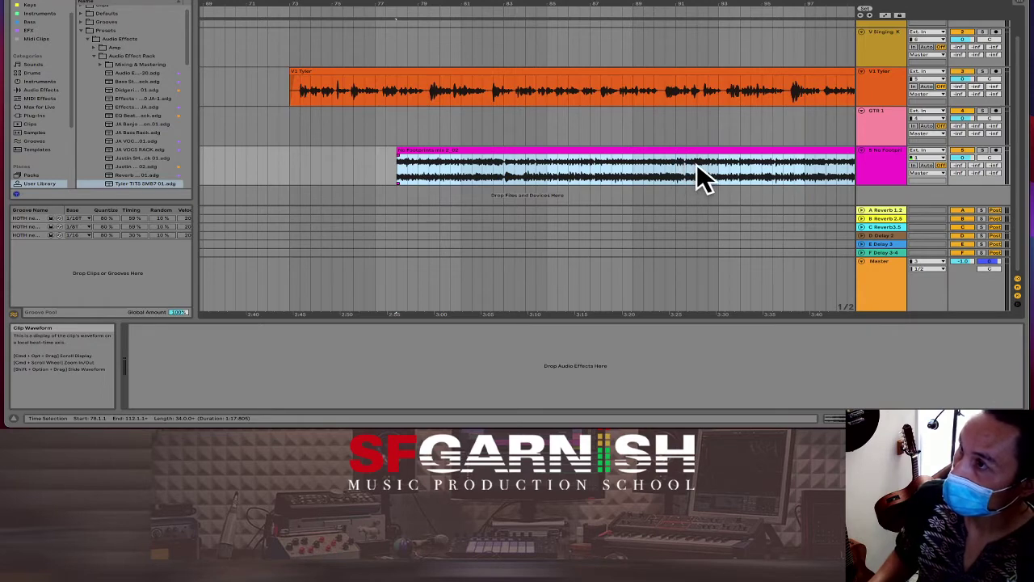
{"action": "left_click", "coordinate": [697, 164]}
{"action": "key", "text": "super+e"}
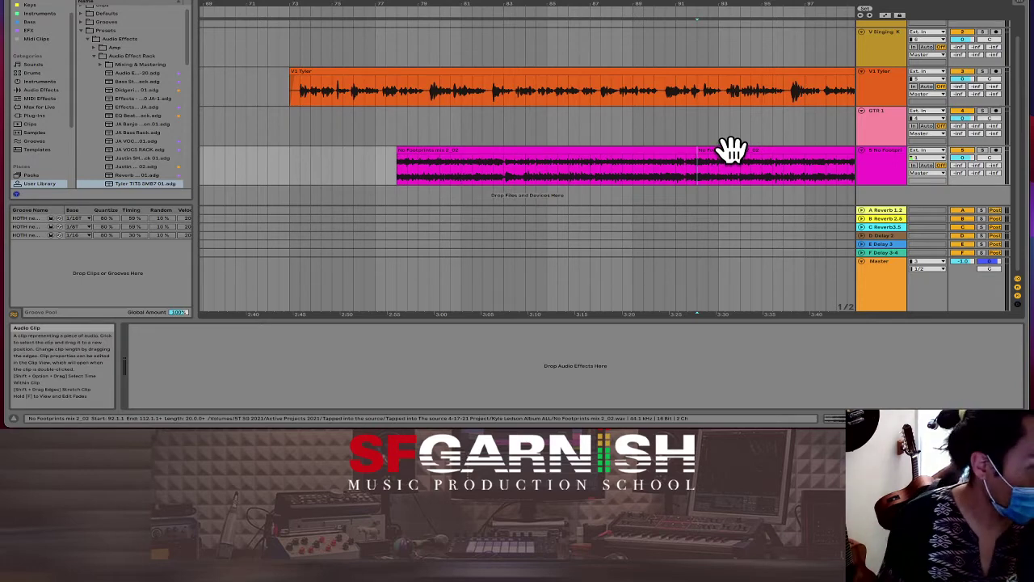
{"action": "left_click", "coordinate": [732, 149]}
{"action": "key", "text": "Delete"}
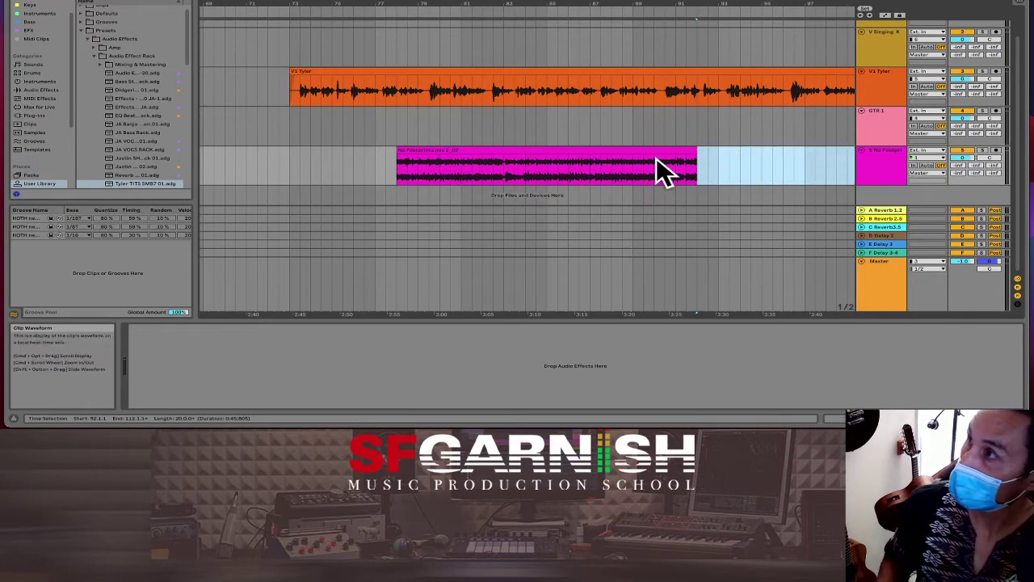
{"action": "left_click_drag", "start_coordinate": [639, 151], "coordinate": [433, 156]}
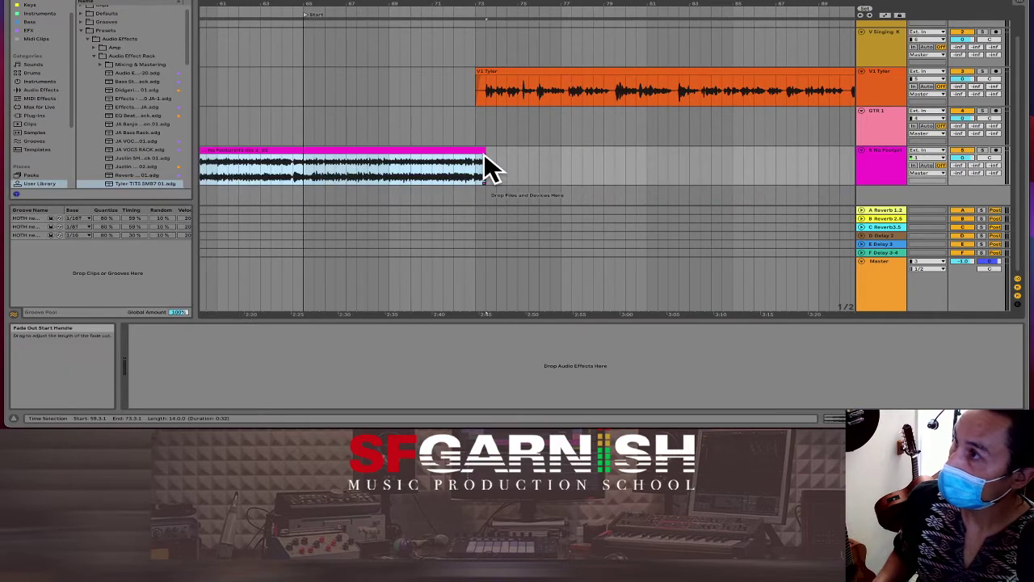
Step: Nudge the clip to bar 60 and delete the empty time before the first clip
{"action": "left_click_drag", "start_coordinate": [474, 152], "coordinate": [462, 156]}
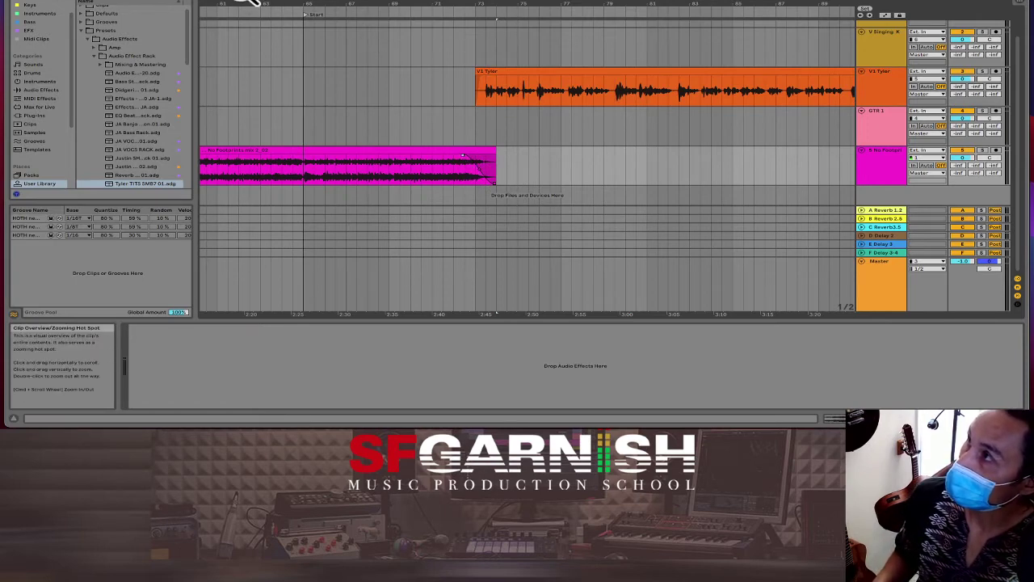
{"action": "left_click_drag", "start_coordinate": [240, 3], "coordinate": [226, 24]}
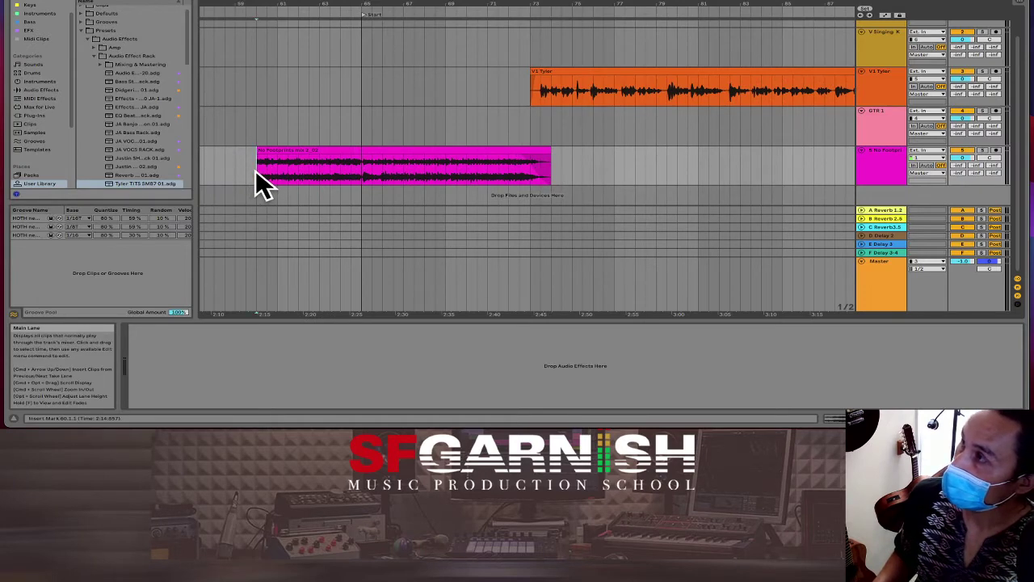
{"action": "left_click_drag", "start_coordinate": [255, 170], "coordinate": [130, 182]}
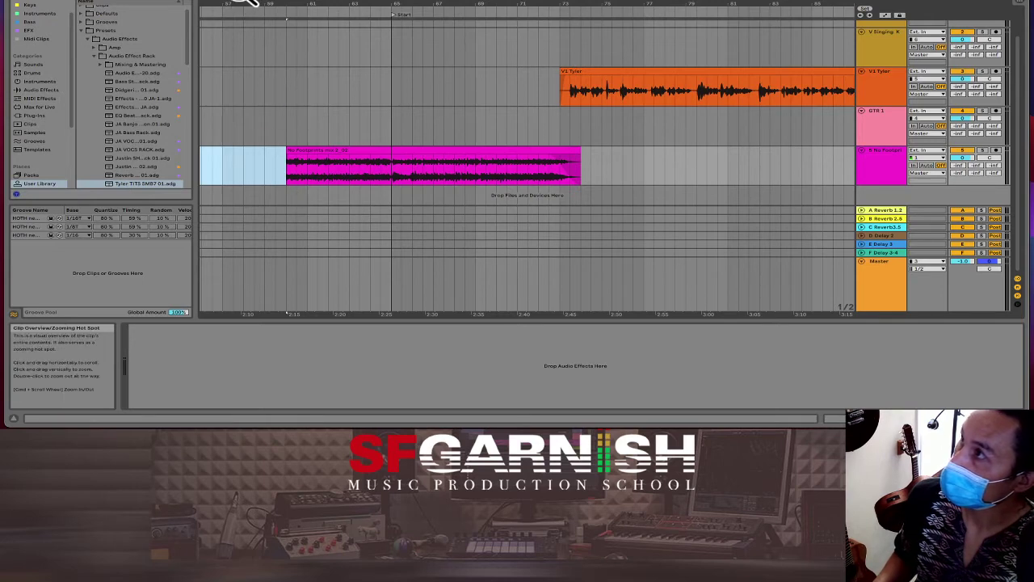
{"action": "left_click_drag", "start_coordinate": [250, 3], "coordinate": [246, 3]}
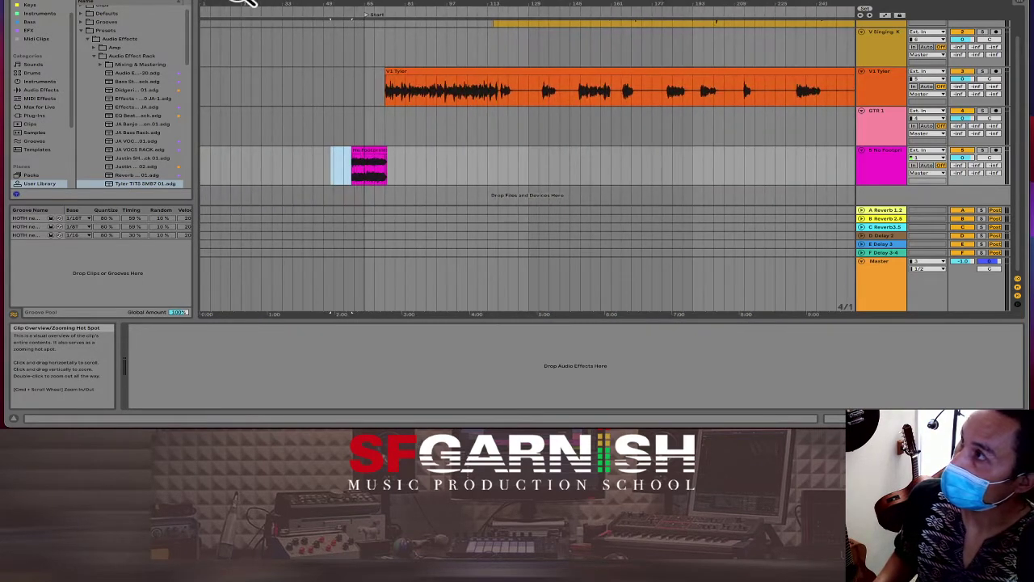
{"action": "left_click", "coordinate": [202, 170]}
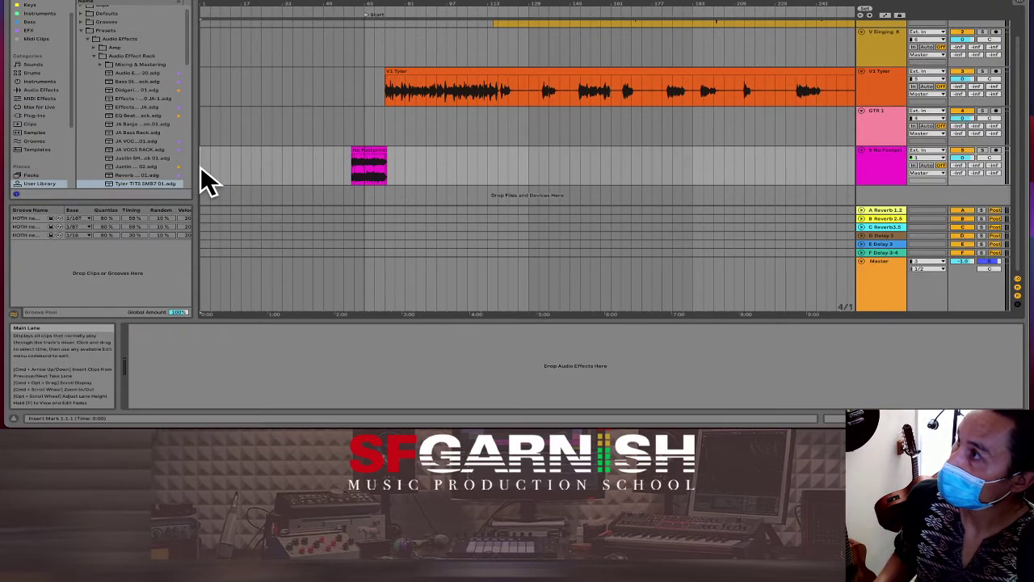
{"action": "left_click_drag", "start_coordinate": [202, 171], "coordinate": [347, 170]}
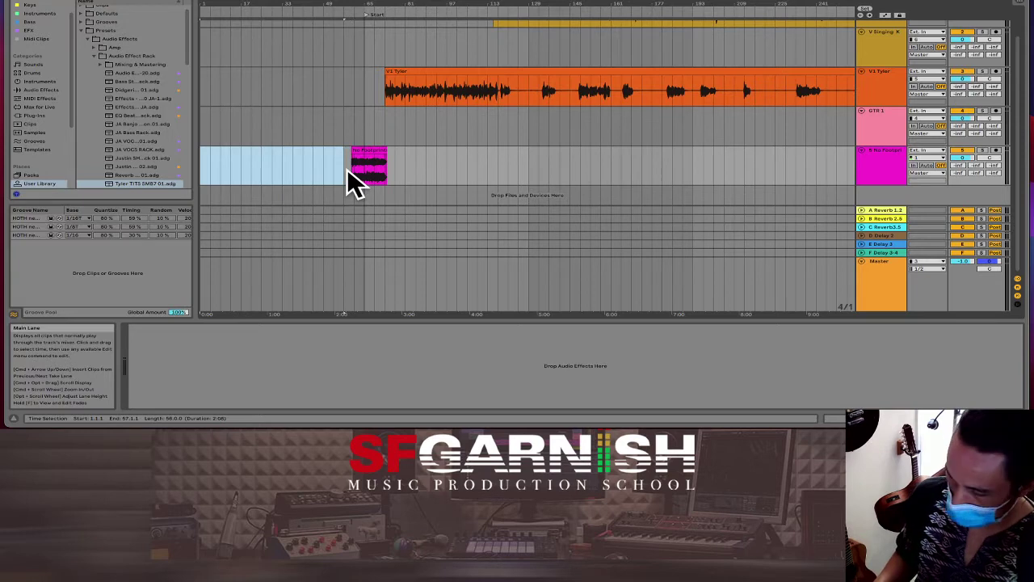
{"action": "key", "text": "super+shift+BackSpace"}
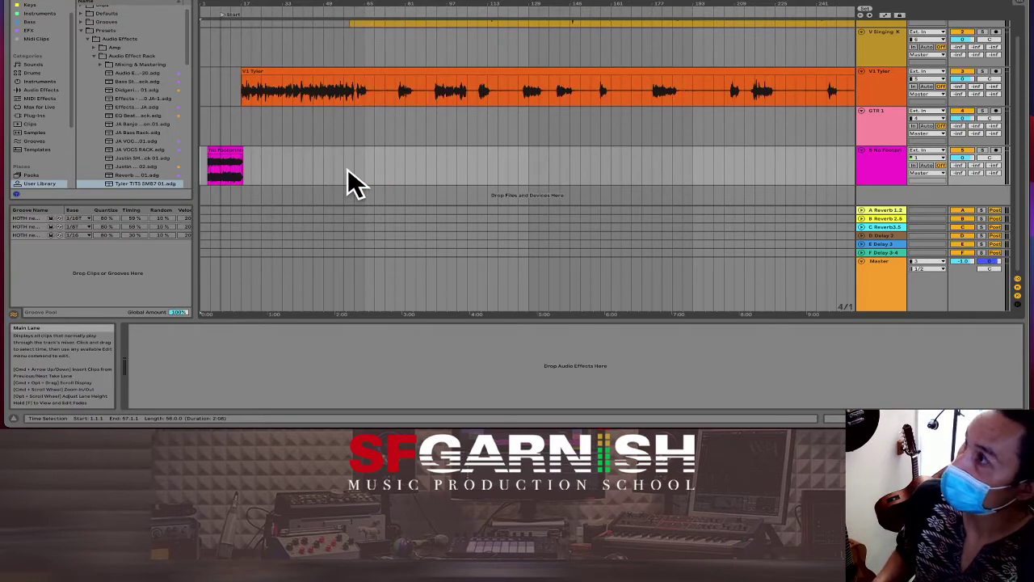
{"action": "left_click", "coordinate": [204, 169]}
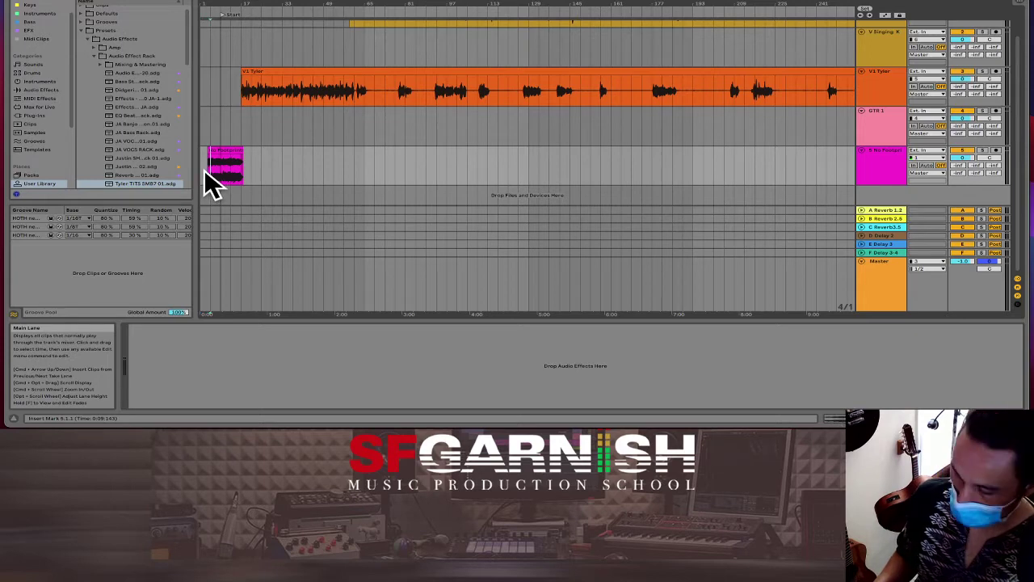
Step: Delete the remaining bars 1–4 gap and lengthen the pink clip to bar 33 under the vocal entry
{"action": "scroll", "coordinate": [204, 168], "scroll_direction": "up", "scroll_amount": 5}
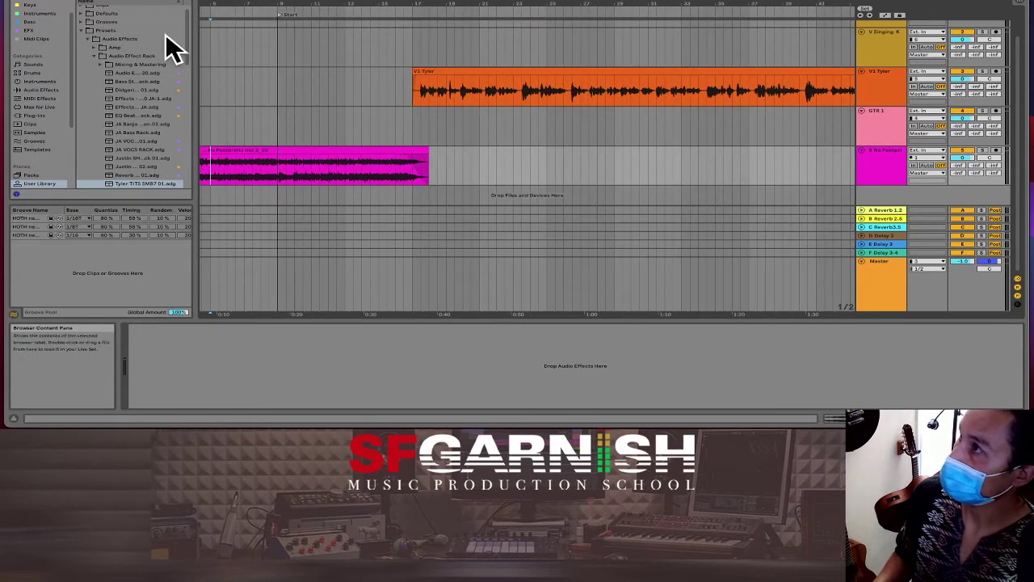
{"action": "left_click_drag", "start_coordinate": [226, 10], "coordinate": [243, 8]}
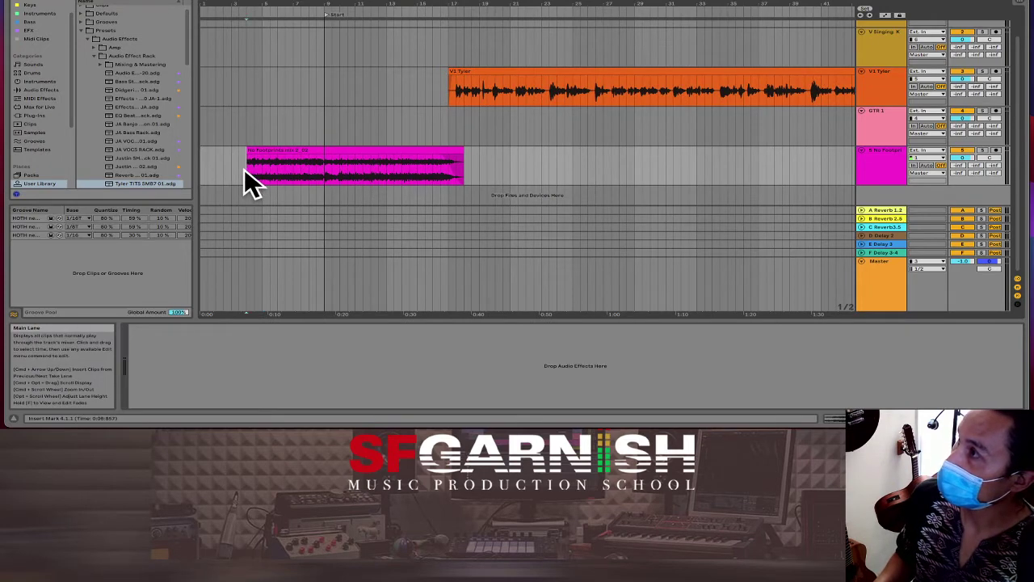
{"action": "left_click_drag", "start_coordinate": [245, 169], "coordinate": [200, 169]}
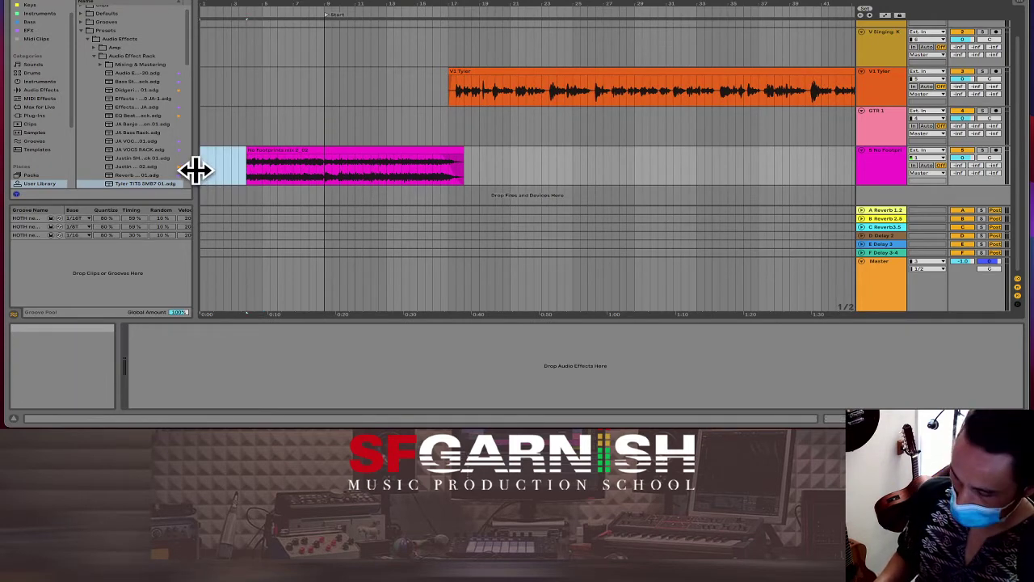
{"action": "key", "text": "ctrl+shift+Delete"}
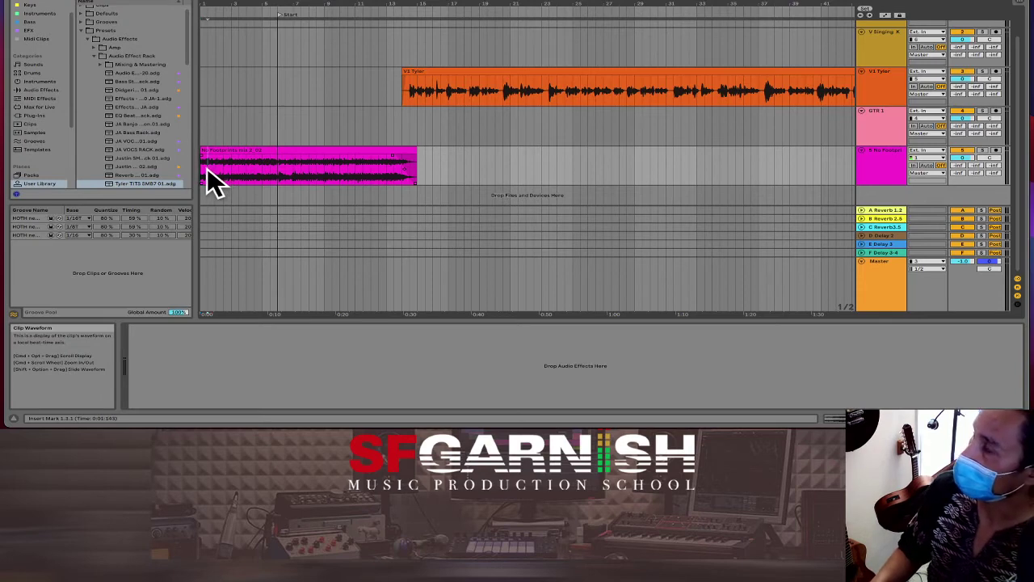
{"action": "key", "text": "space"}
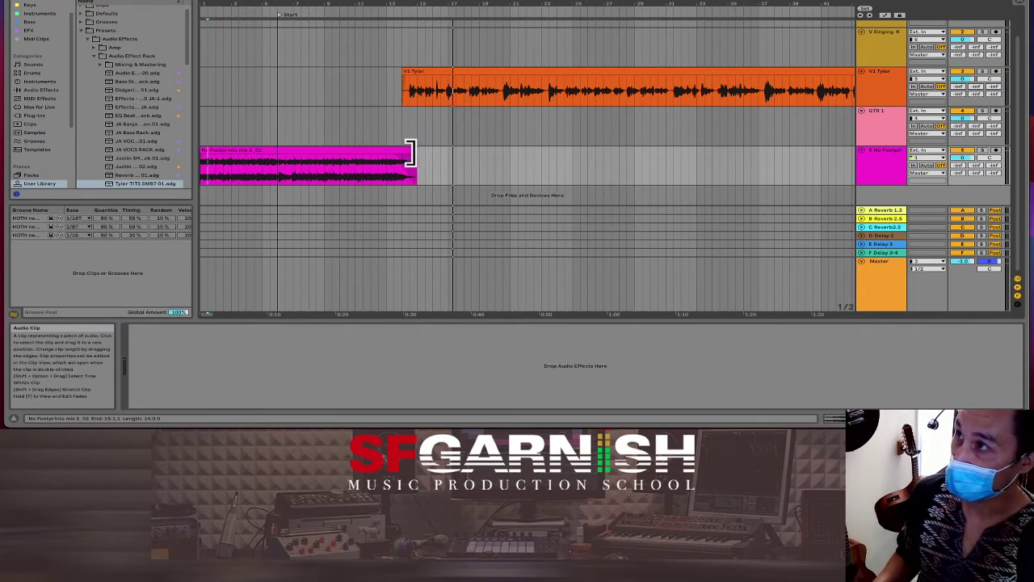
{"action": "left_click_drag", "start_coordinate": [411, 152], "coordinate": [784, 147]}
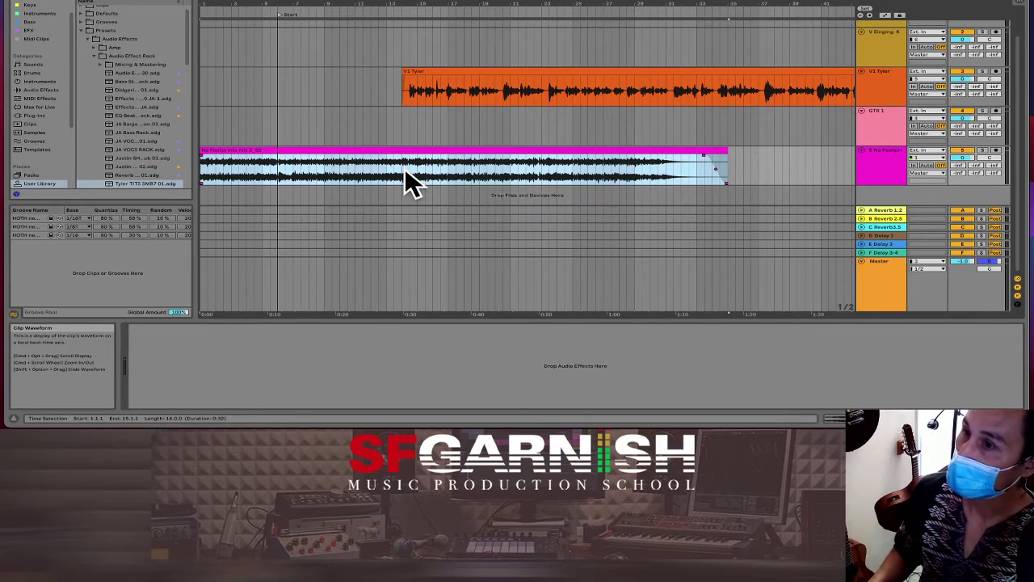
{"action": "left_click", "coordinate": [404, 168]}
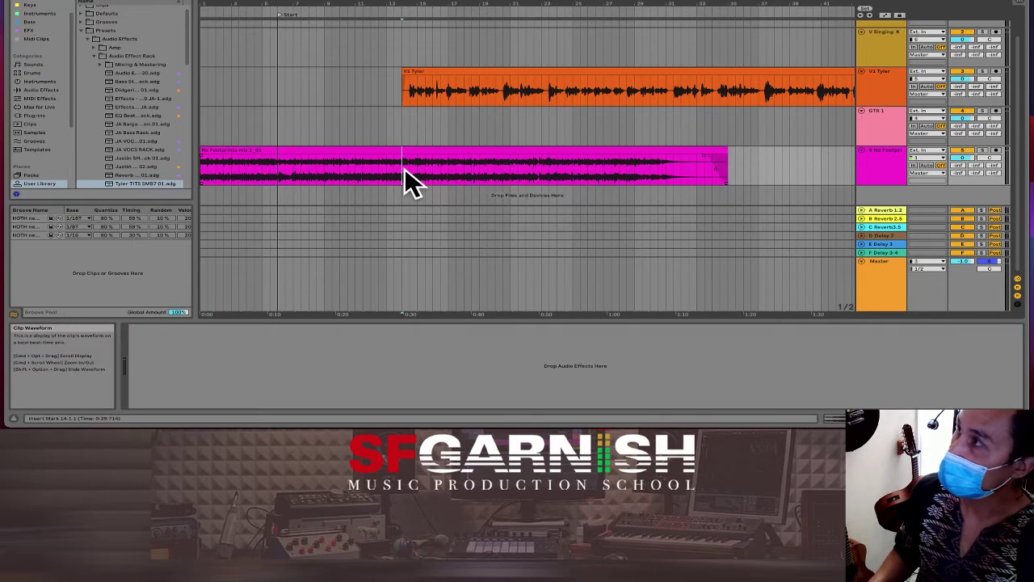
Step: Add a Utility from EFX to the No Footprints track and show its Gain automation
{"action": "left_click", "coordinate": [33, 30]}
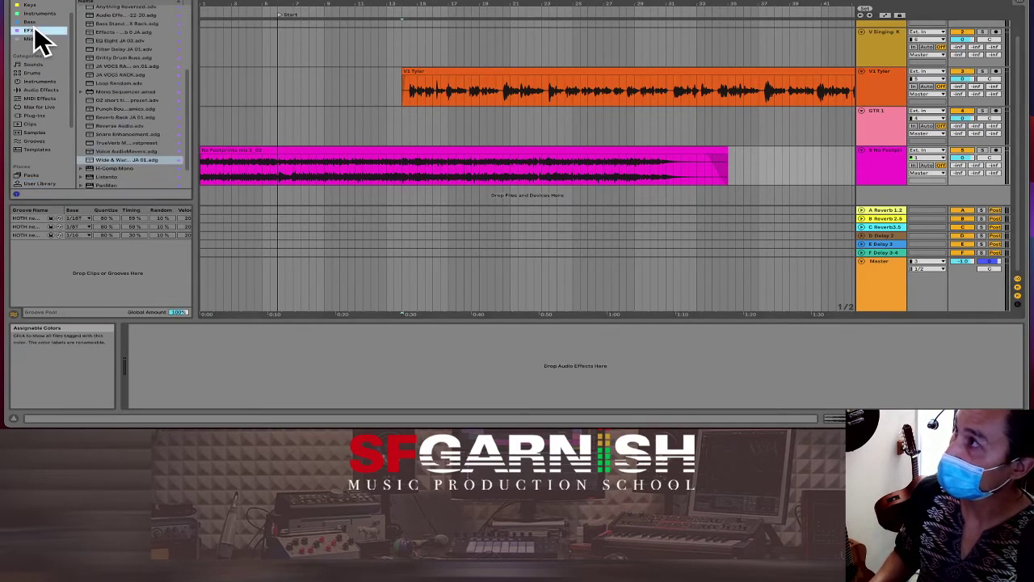
{"action": "scroll", "coordinate": [126, 62], "scroll_direction": "up", "scroll_amount": 5}
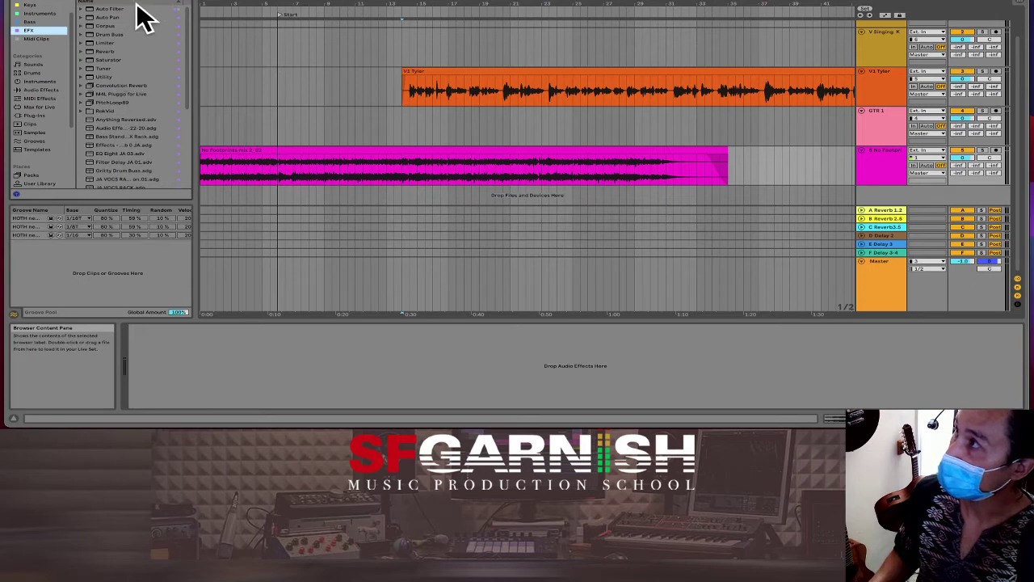
{"action": "left_click_drag", "start_coordinate": [108, 76], "coordinate": [438, 168]}
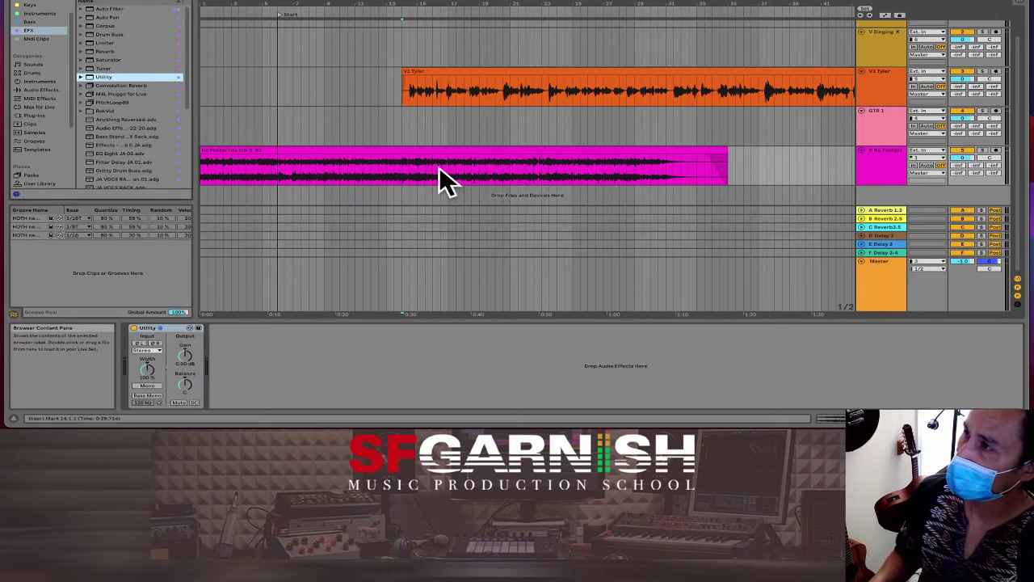
{"action": "right_click", "coordinate": [183, 356]}
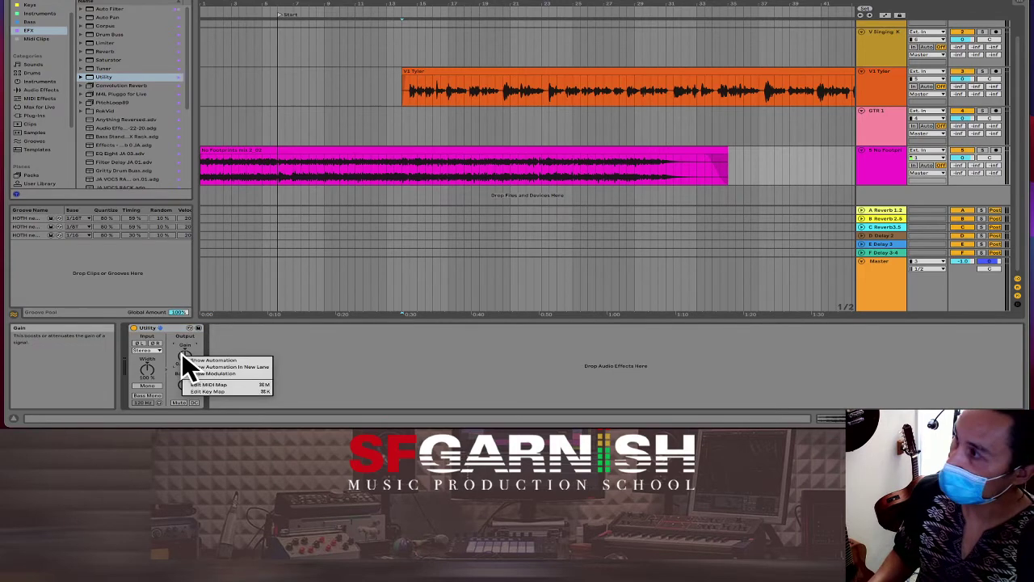
{"action": "left_click", "coordinate": [191, 361]}
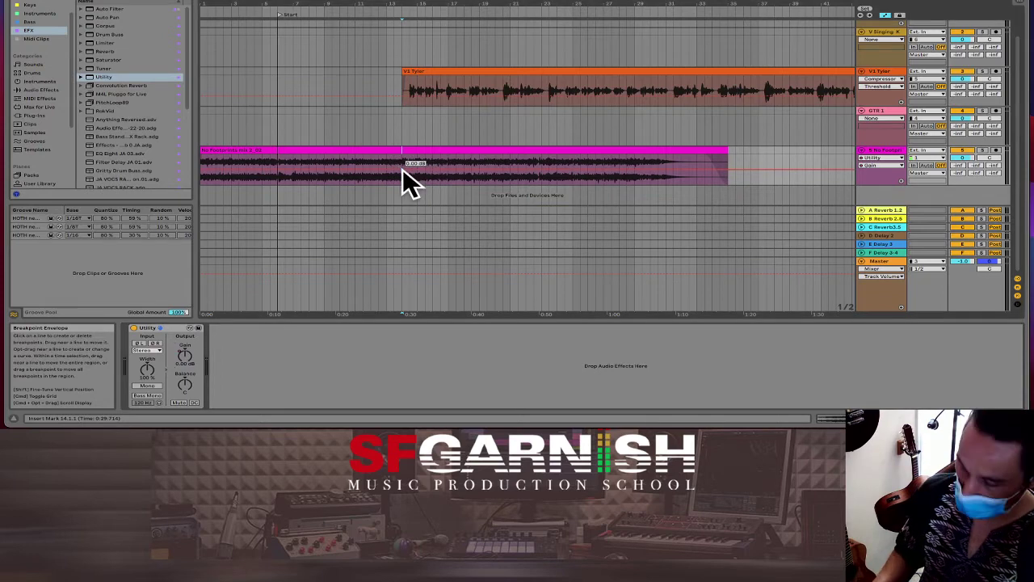
Step: Drop the Gain envelope about 15 dB after bar 14 and play back to hear it
{"action": "scroll", "coordinate": [403, 169], "scroll_direction": "up", "scroll_amount": 6}
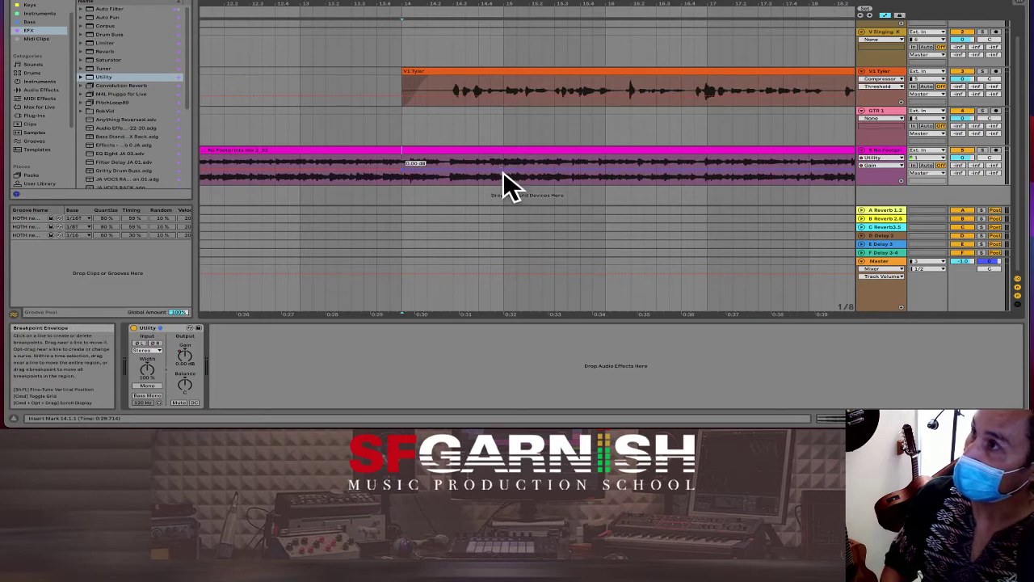
{"action": "left_click_drag", "start_coordinate": [505, 165], "coordinate": [506, 175]}
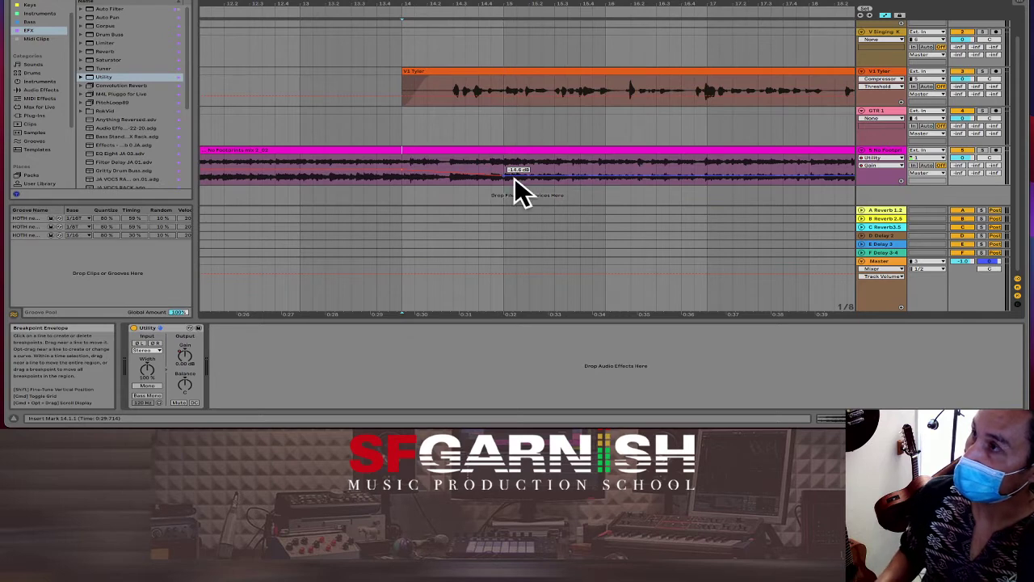
{"action": "left_click", "coordinate": [384, 179]}
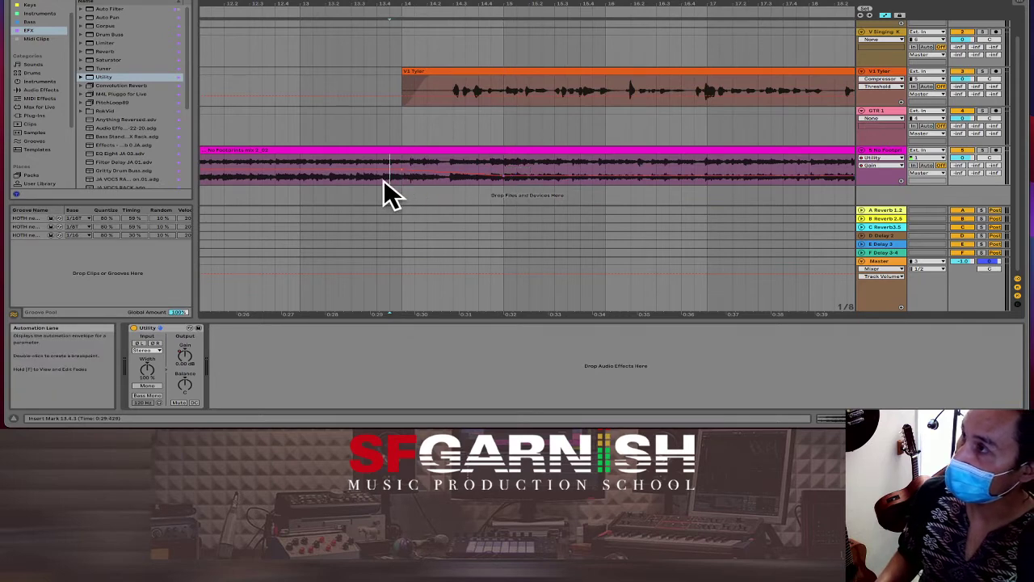
{"action": "key", "text": "space"}
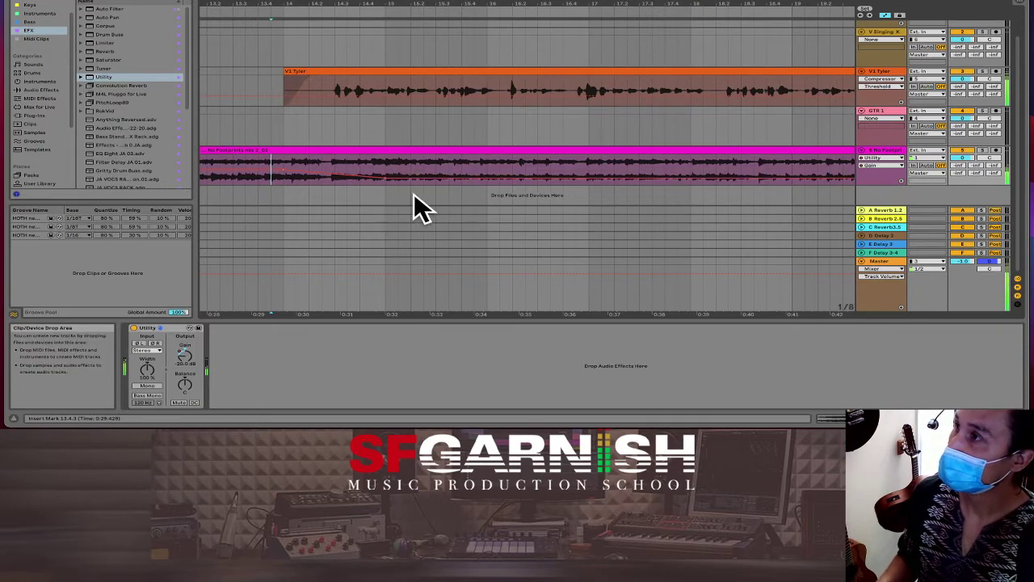
{"action": "left_click", "coordinate": [411, 194]}
{"action": "scroll", "coordinate": [412, 198], "scroll_direction": "down", "scroll_amount": 6}
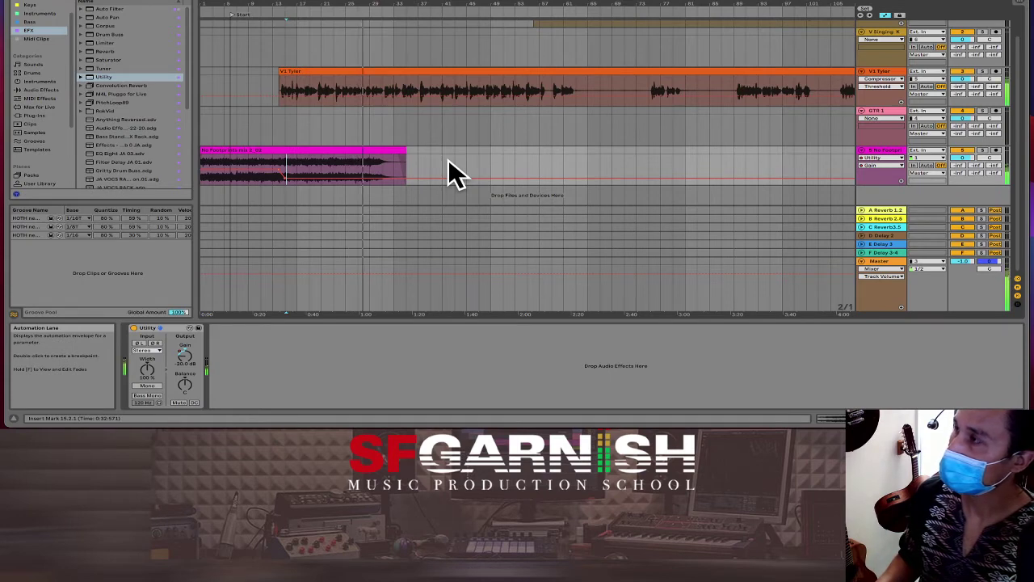
Step: Hide the automation lanes and extend the No Footprints clip to 46 bars, ending at bar 47
{"action": "left_click", "coordinate": [273, 180]}
{"action": "left_click_drag", "start_coordinate": [273, 179], "coordinate": [410, 167]}
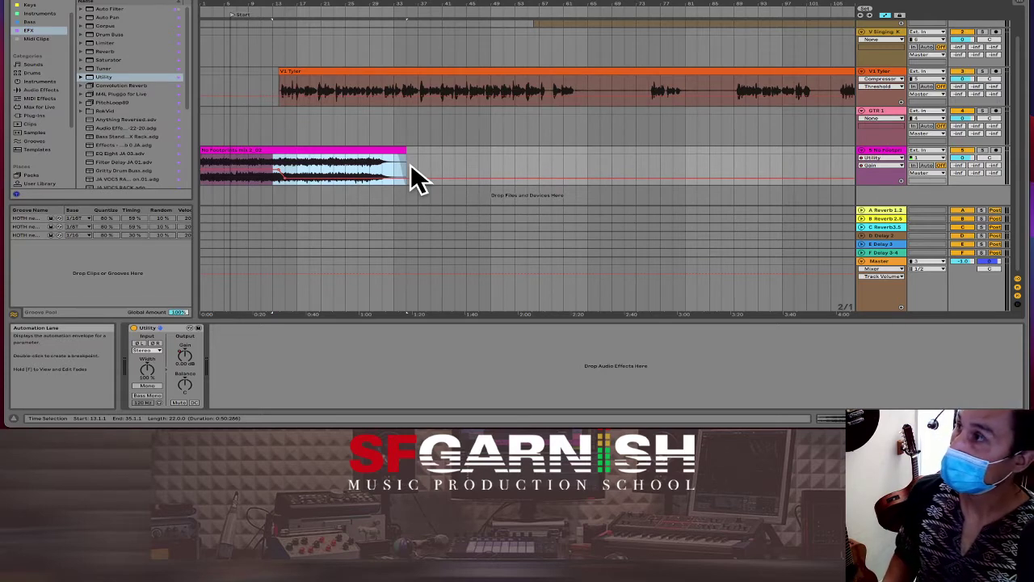
{"action": "key", "text": "a"}
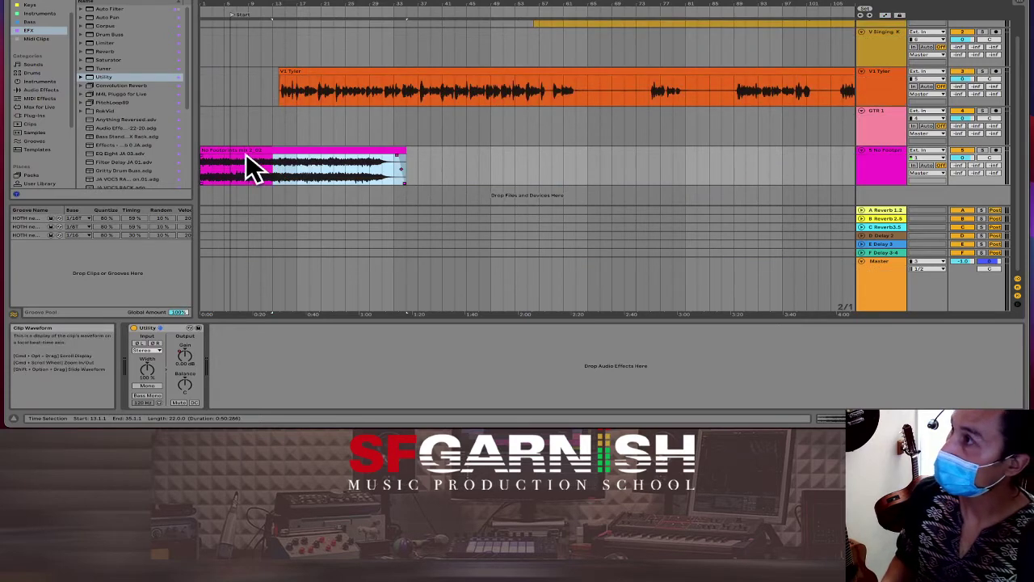
{"action": "left_click", "coordinate": [241, 150]}
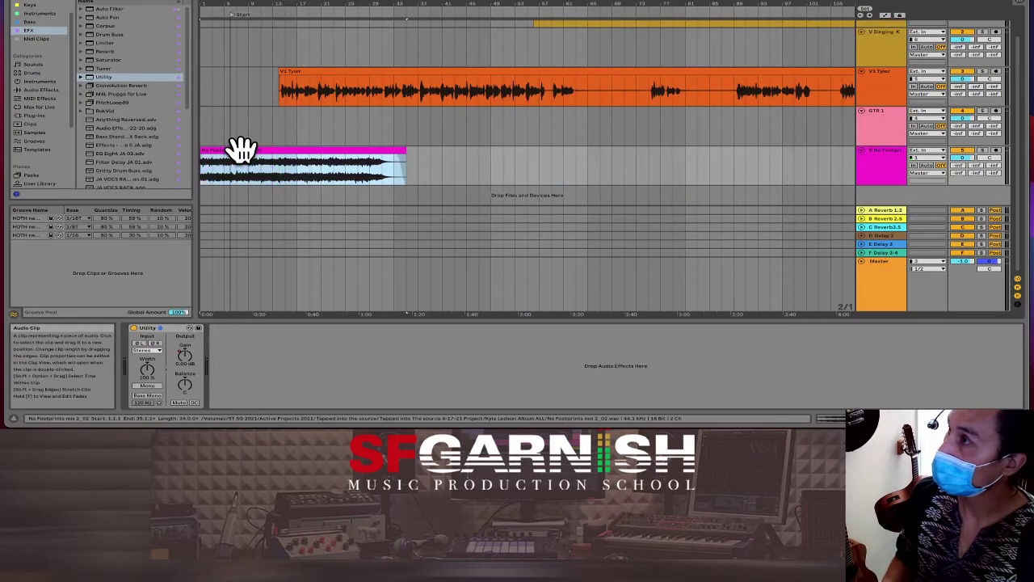
{"action": "left_click_drag", "start_coordinate": [242, 150], "coordinate": [191, 162]}
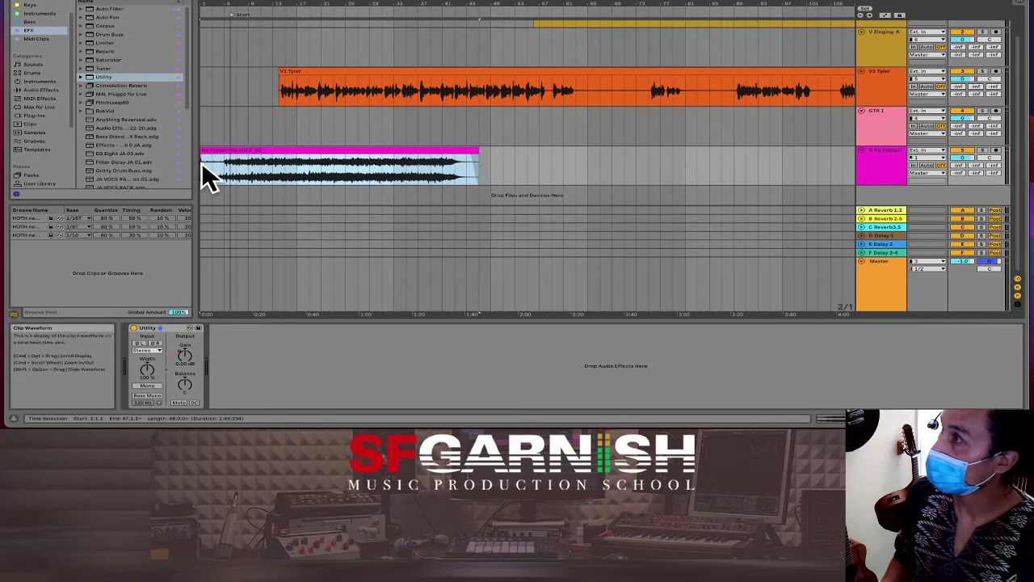
{"action": "left_click", "coordinate": [202, 163]}
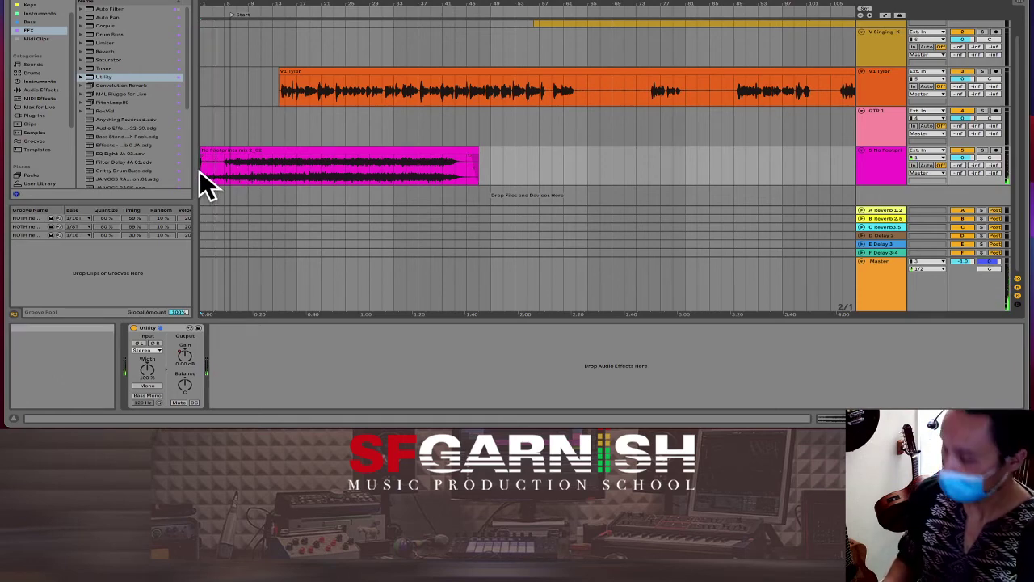
{"action": "scroll", "coordinate": [199, 169], "scroll_direction": "up", "scroll_amount": 5}
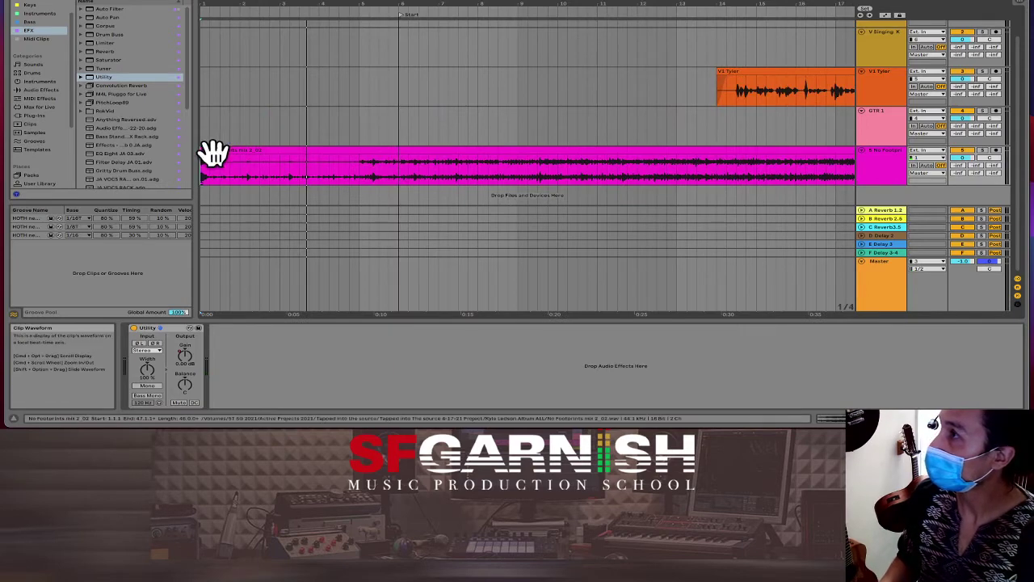
Step: Play the song and the vocal clip from the start to check the opening silence
{"action": "left_click_drag", "start_coordinate": [212, 154], "coordinate": [204, 154]}
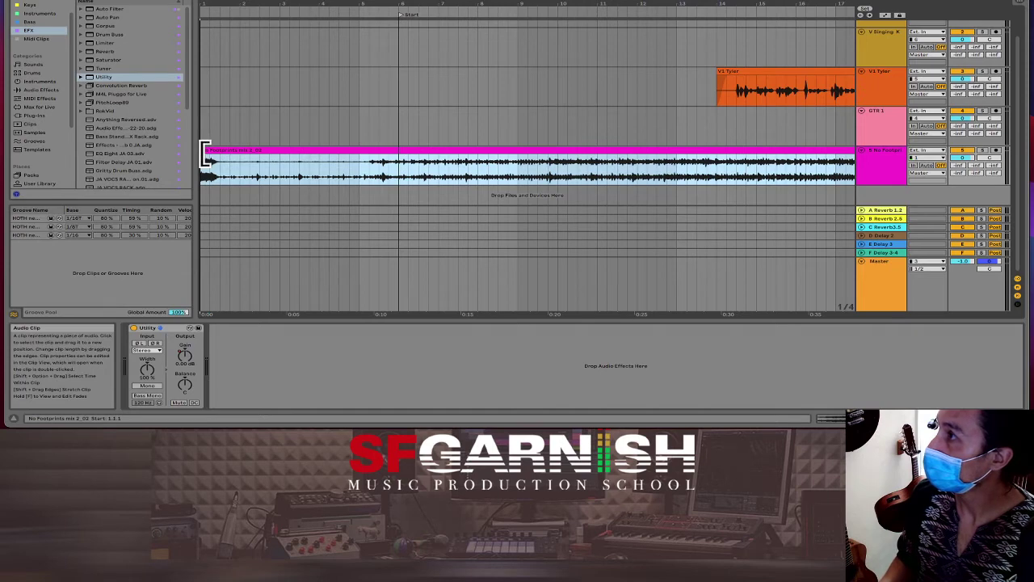
{"action": "left_click", "coordinate": [208, 169]}
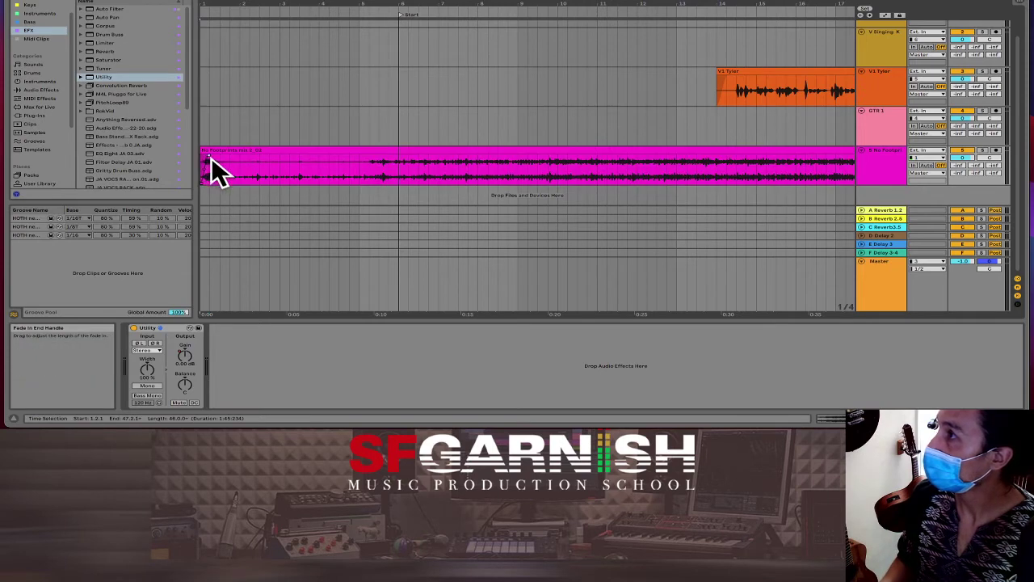
{"action": "left_click", "coordinate": [202, 135]}
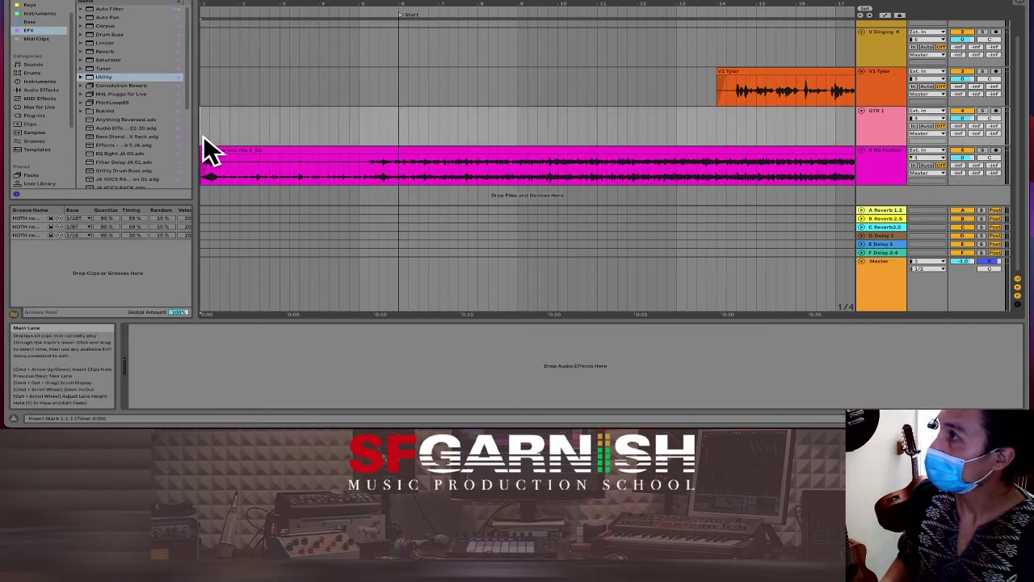
{"action": "key", "text": "space"}
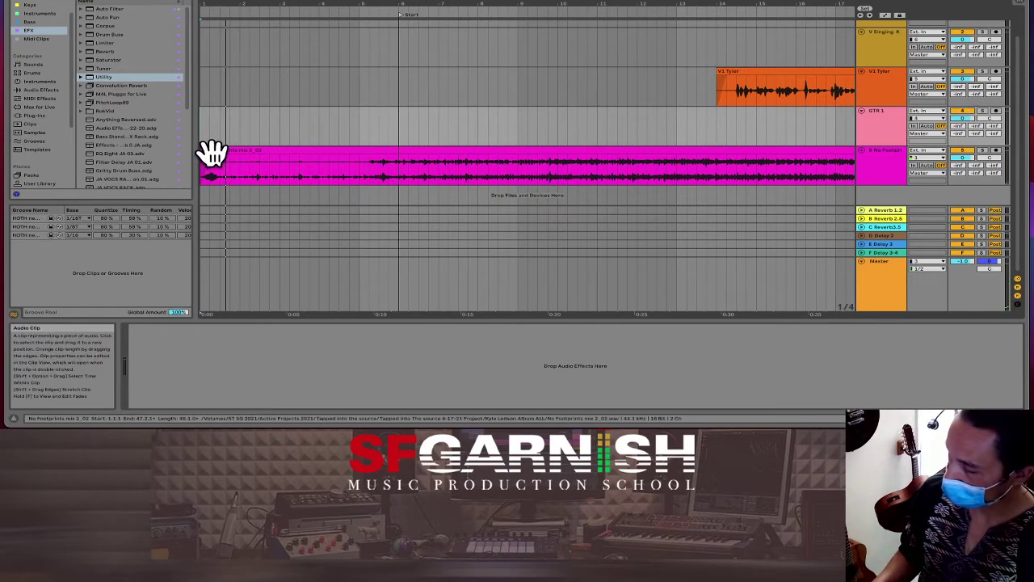
{"action": "left_click", "coordinate": [219, 167]}
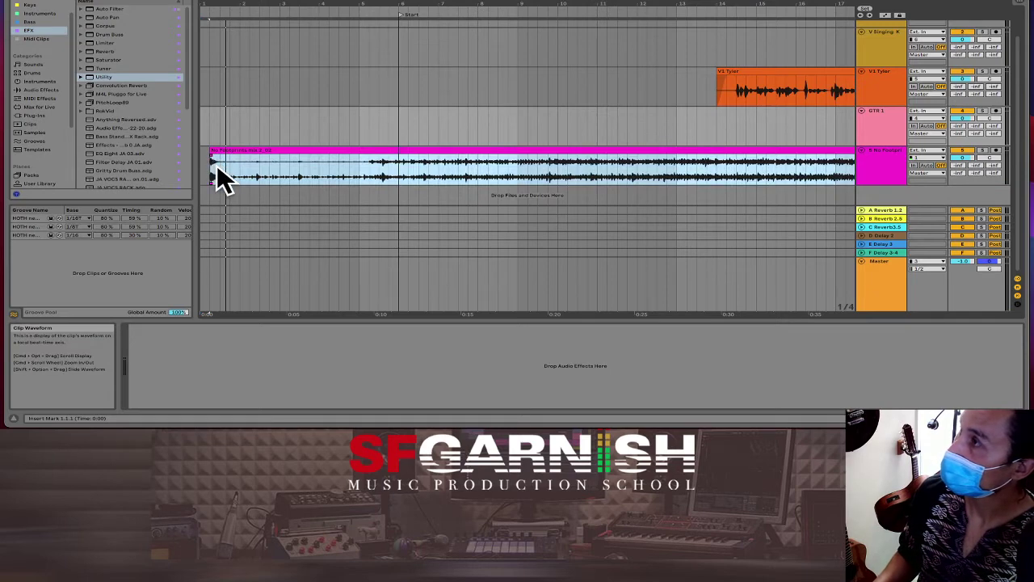
{"action": "double_click", "coordinate": [215, 166]}
{"action": "key", "text": "space"}
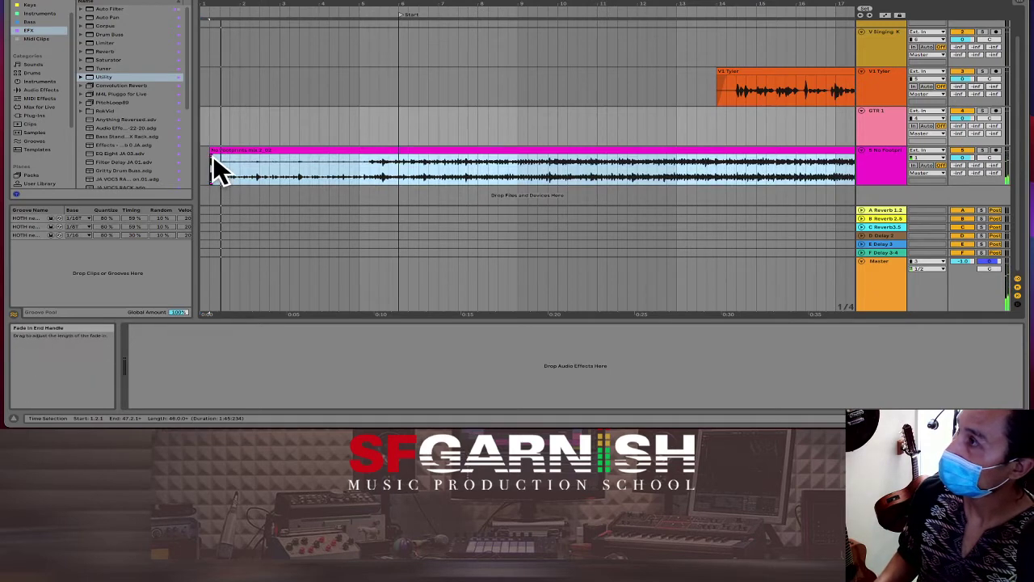
{"action": "left_click", "coordinate": [213, 158]}
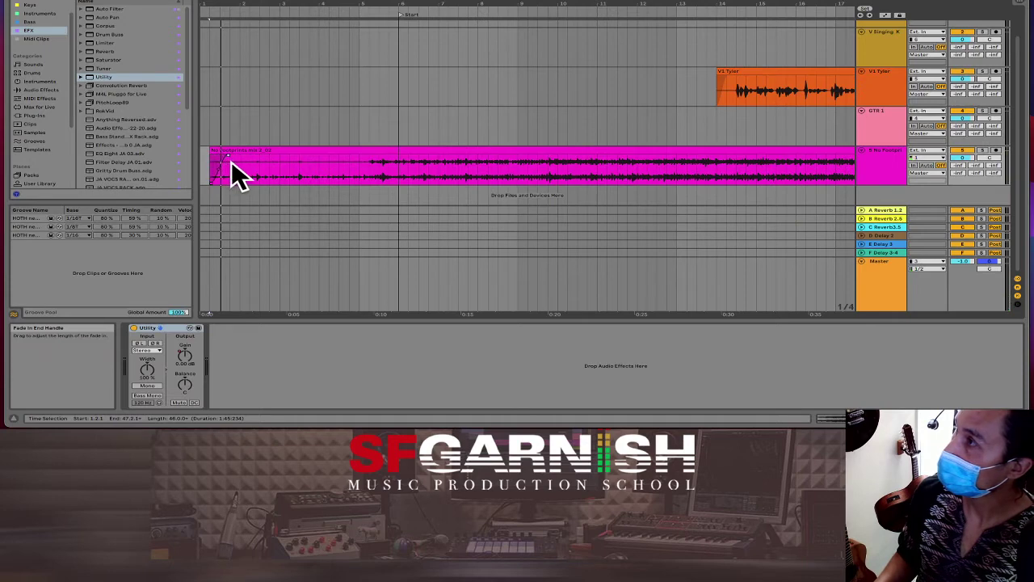
Step: Delete the silent half bar 1.1.1–1.3.1 at the song start and zoom out
{"action": "left_click_drag", "start_coordinate": [222, 166], "coordinate": [203, 162]}
{"action": "key", "text": "super+shift+BackSpace"}
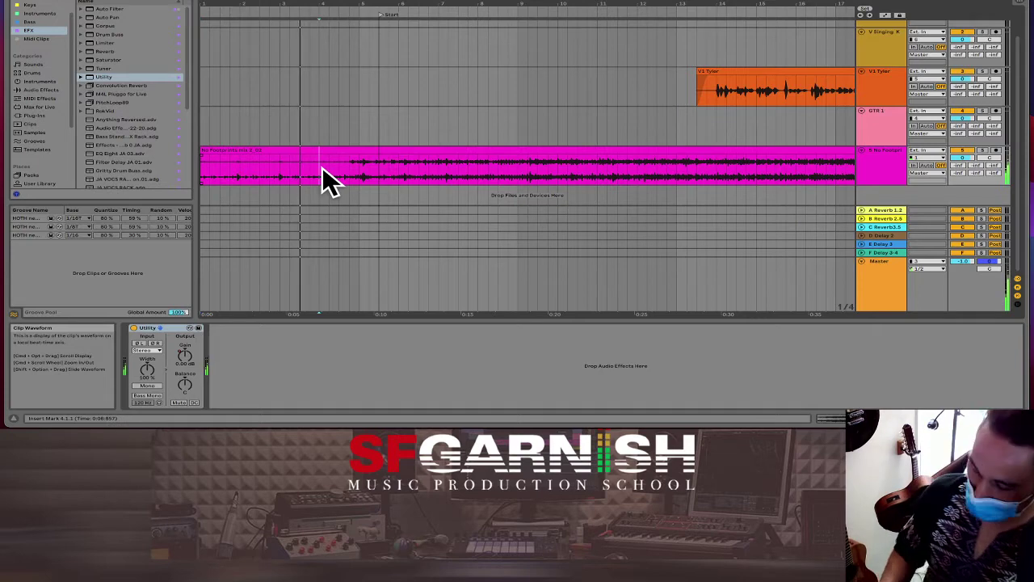
{"action": "key", "text": "minus"}
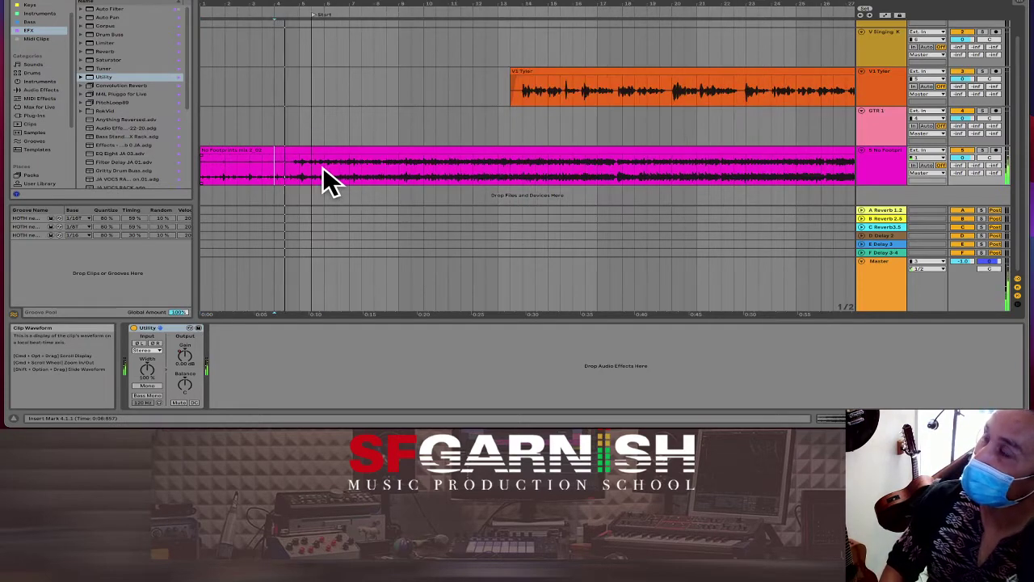
{"action": "key", "text": "minus"}
{"action": "key", "text": "minus"}
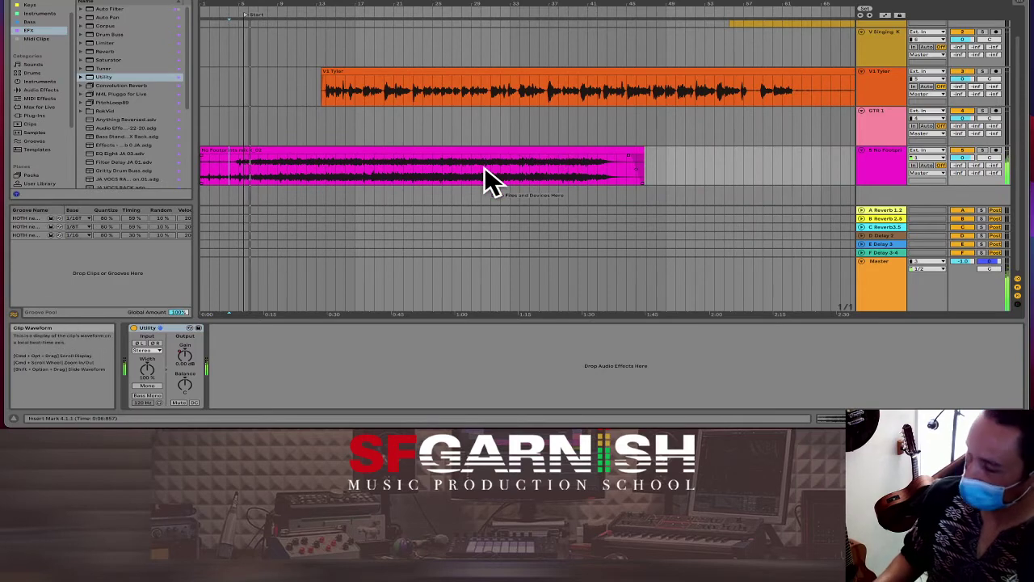
Step: In Automation Mode, move the Utility Gain ramp from bars 25–43 to bar 13
{"action": "key", "text": "a"}
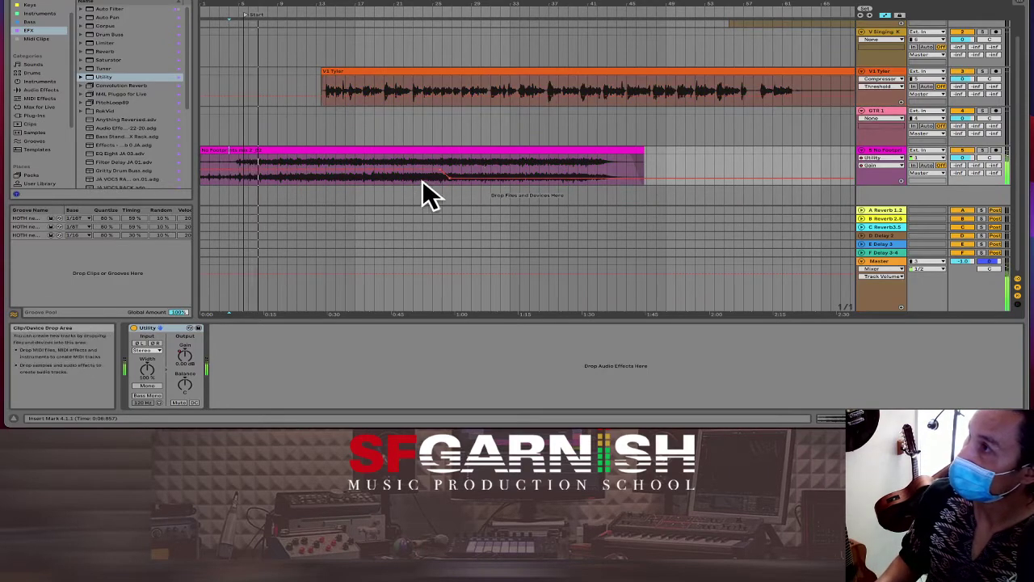
{"action": "left_click", "coordinate": [434, 178]}
{"action": "left_click_drag", "start_coordinate": [433, 178], "coordinate": [610, 172]}
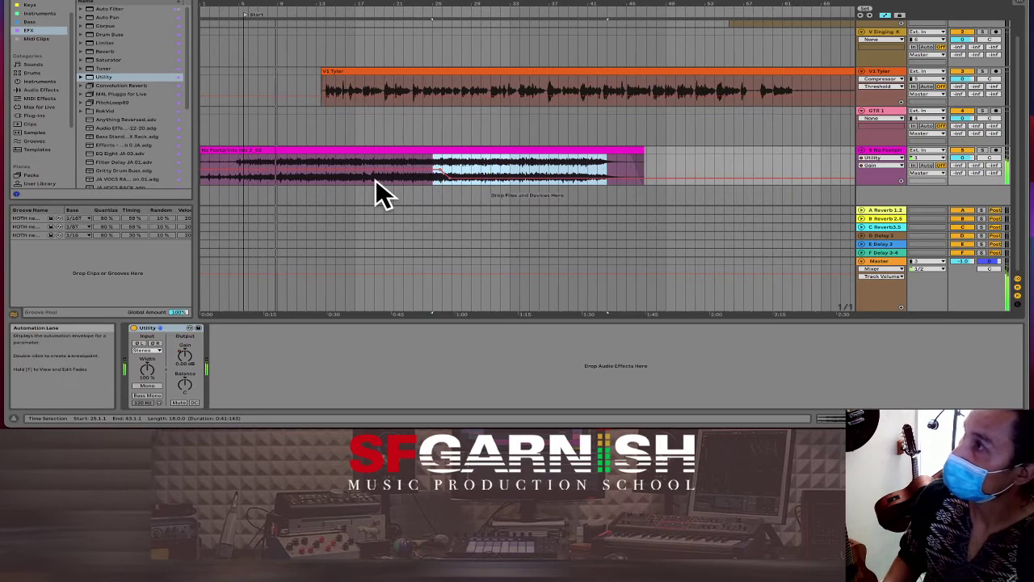
{"action": "left_click", "coordinate": [317, 179]}
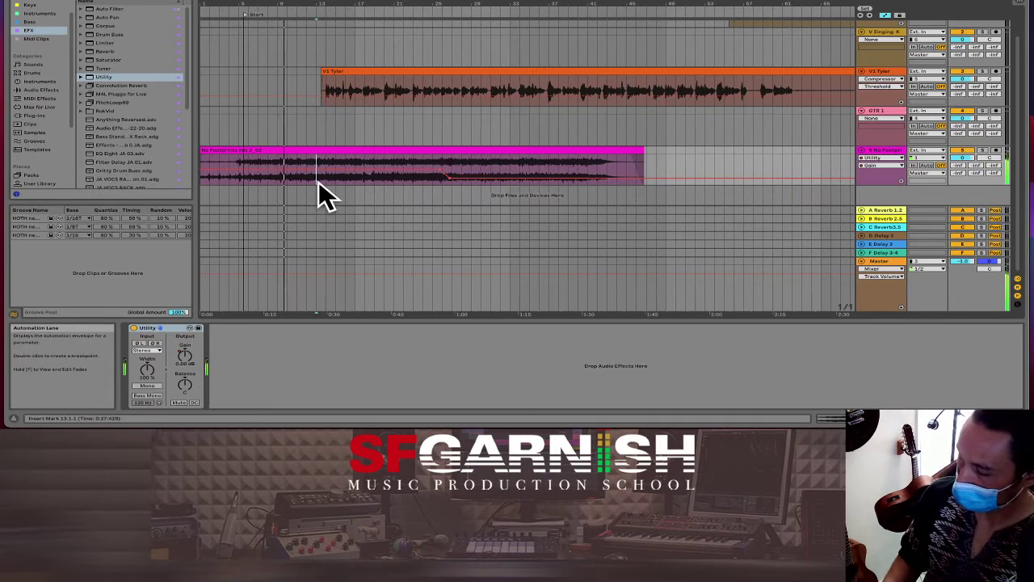
{"action": "key", "text": "ctrl+v"}
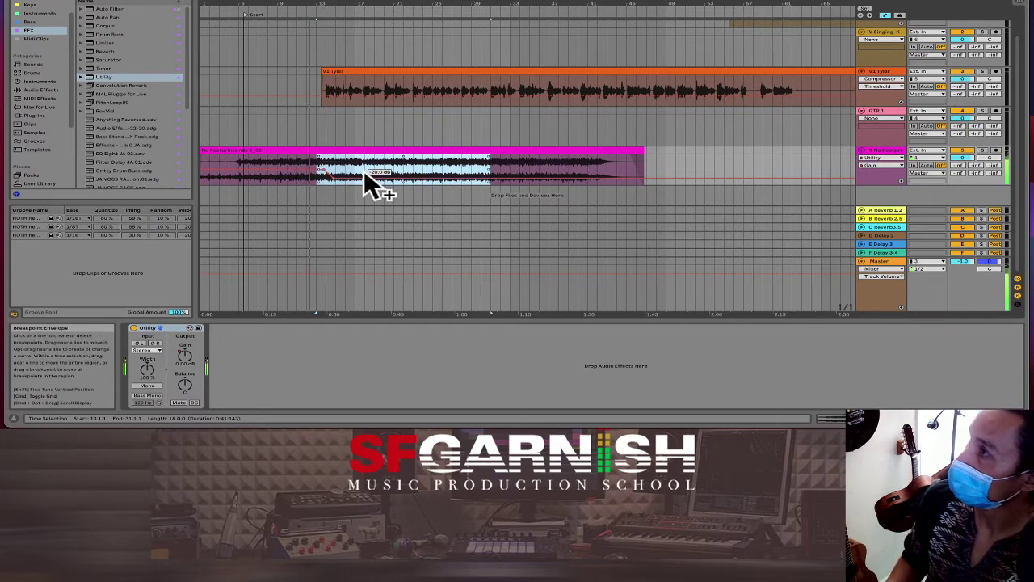
Step: Shift the gain ramp to start at bar 12 and lower its breakpoint to -13.6 dB
{"action": "left_click", "coordinate": [308, 178]}
{"action": "key", "text": "space"}
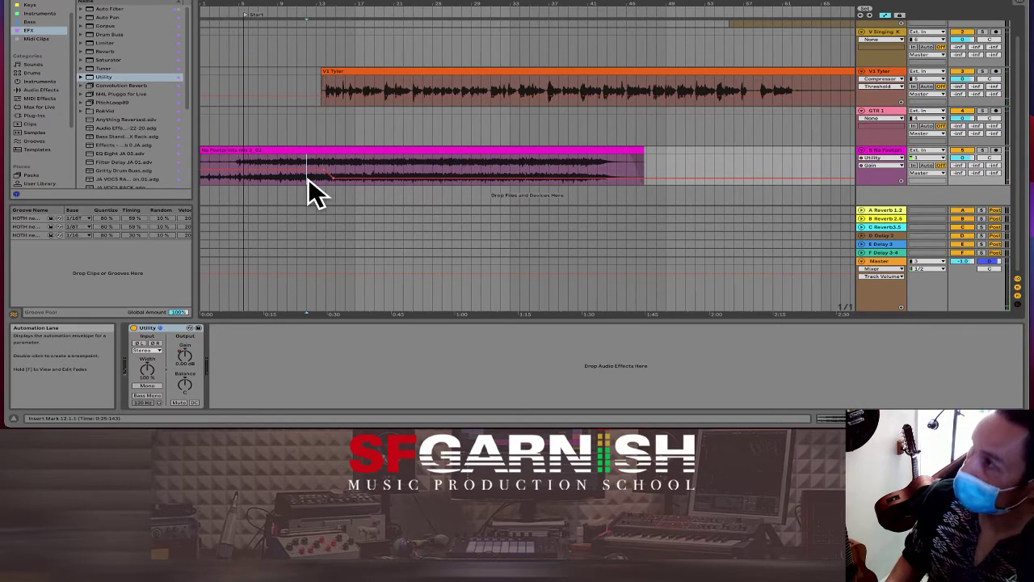
{"action": "left_click_drag", "start_coordinate": [308, 178], "coordinate": [481, 178]}
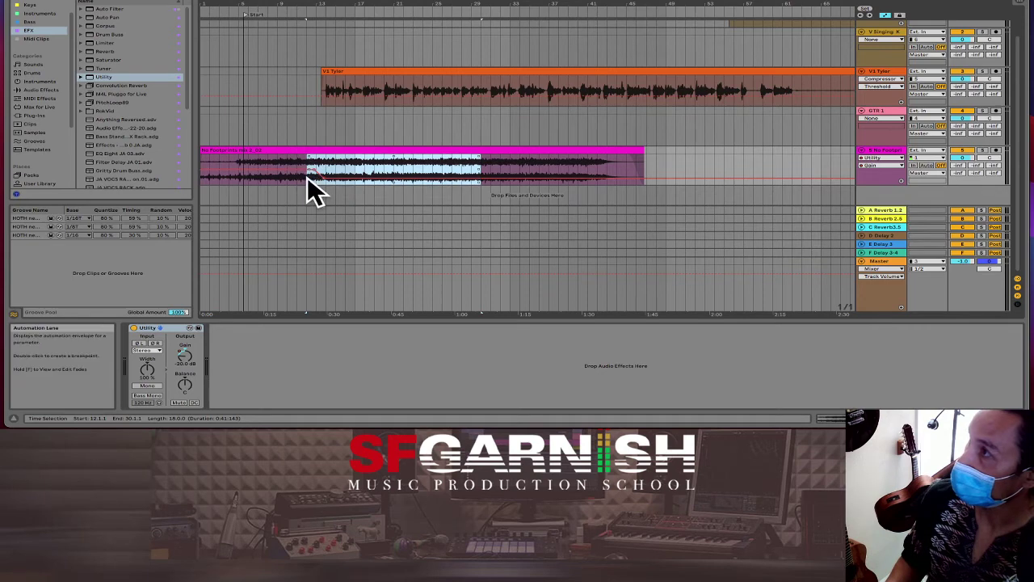
{"action": "left_click", "coordinate": [308, 178]}
{"action": "key", "text": "space"}
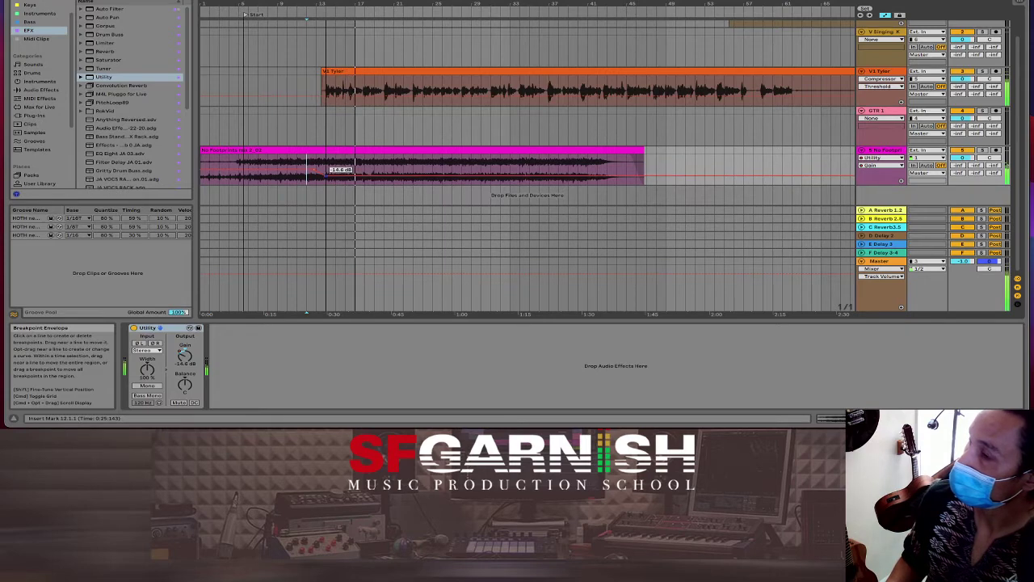
{"action": "left_click_drag", "start_coordinate": [326, 171], "coordinate": [325, 176]}
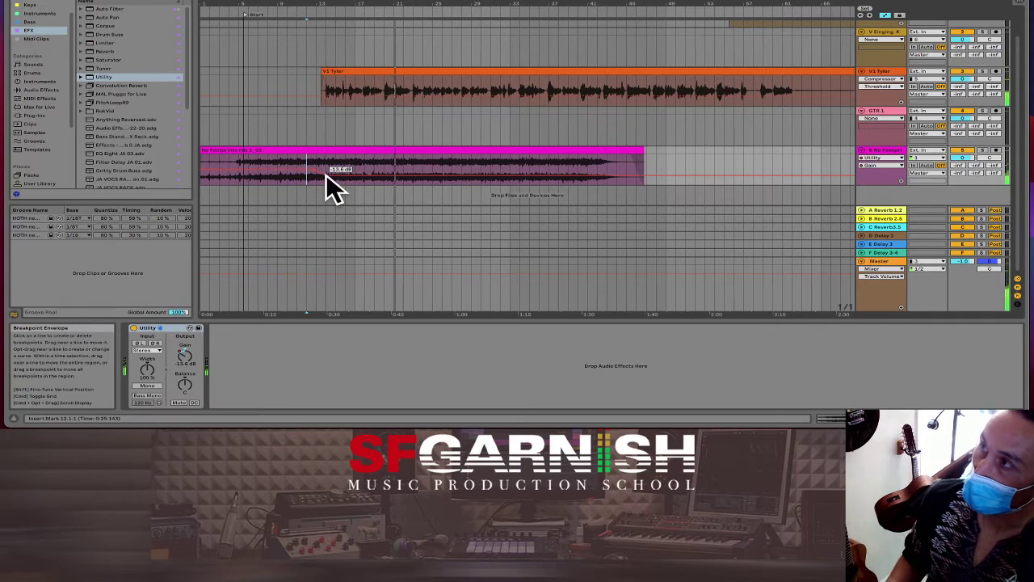
{"action": "right_click", "coordinate": [326, 175]}
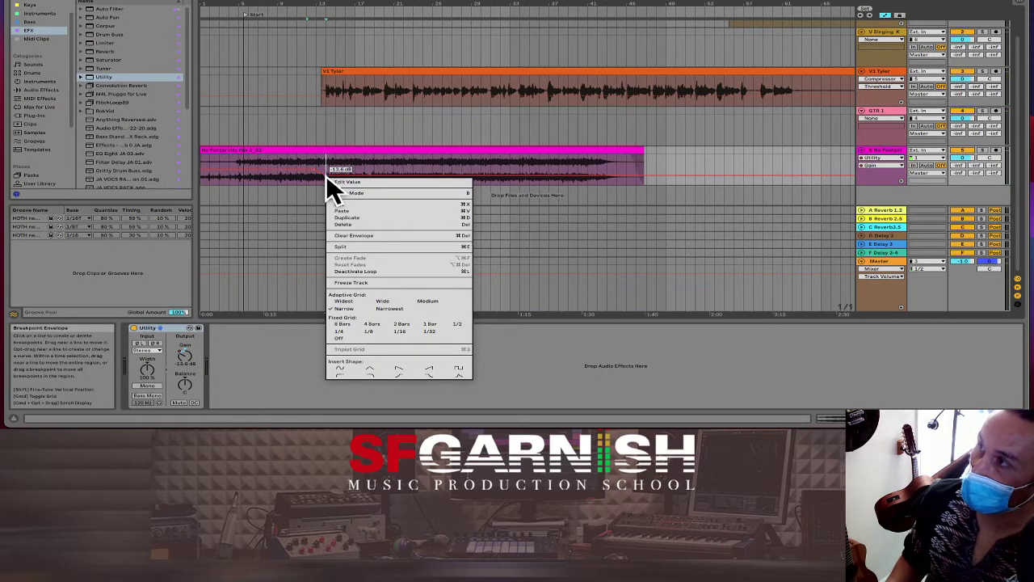
{"action": "left_click", "coordinate": [332, 181]}
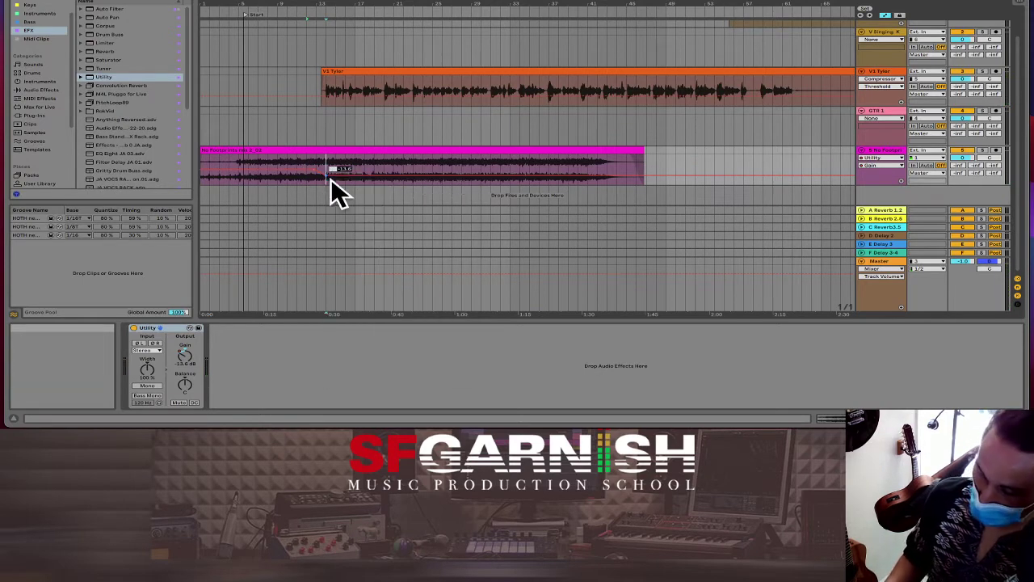
{"action": "key", "text": "BackSpace"}
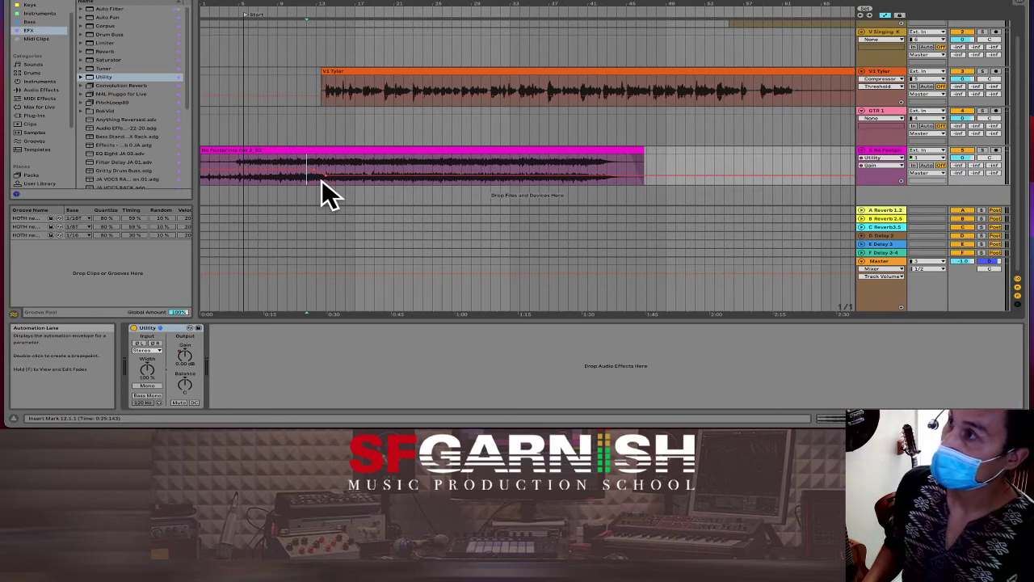
{"action": "key", "text": "a"}
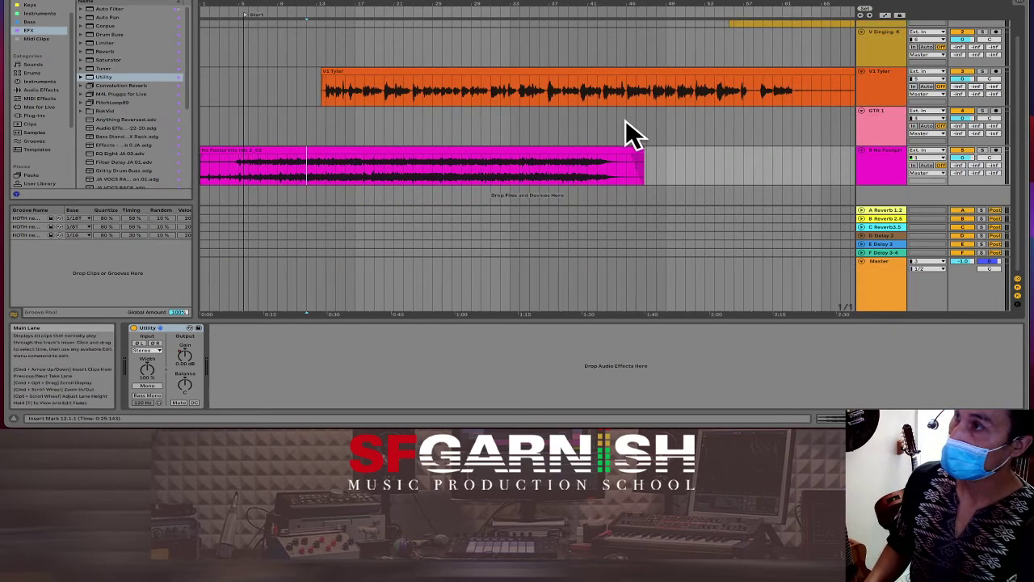
{"action": "left_click", "coordinate": [443, 176]}
{"action": "key", "text": "space"}
{"action": "left_click", "coordinate": [463, 172]}
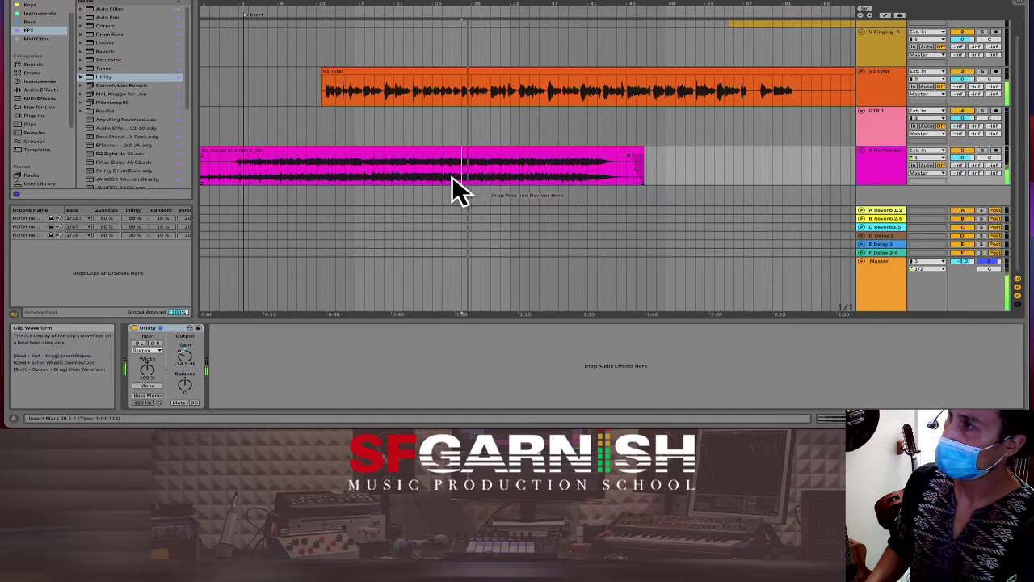
{"action": "left_click", "coordinate": [452, 176]}
{"action": "left_click", "coordinate": [443, 178]}
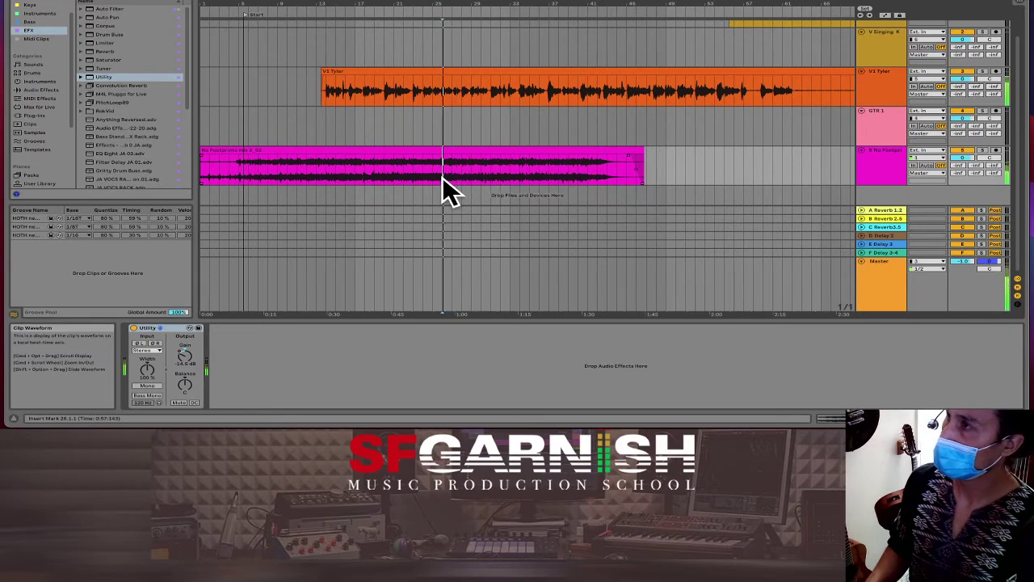
Step: Trim the pink No Footprints clip's silent tail to end at bar 28, with a short fade-out
{"action": "left_click", "coordinate": [423, 177]}
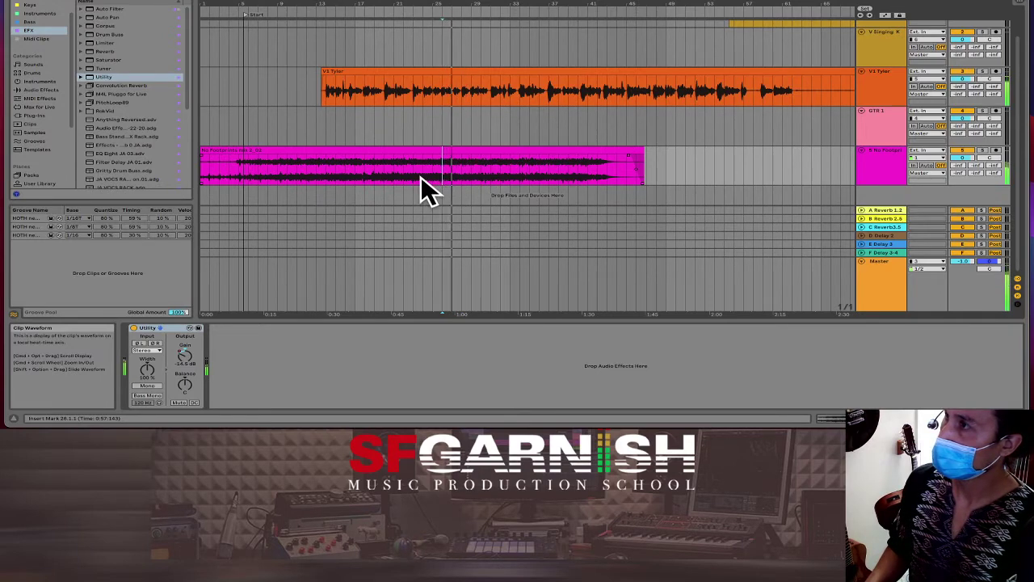
{"action": "left_click", "coordinate": [421, 177]}
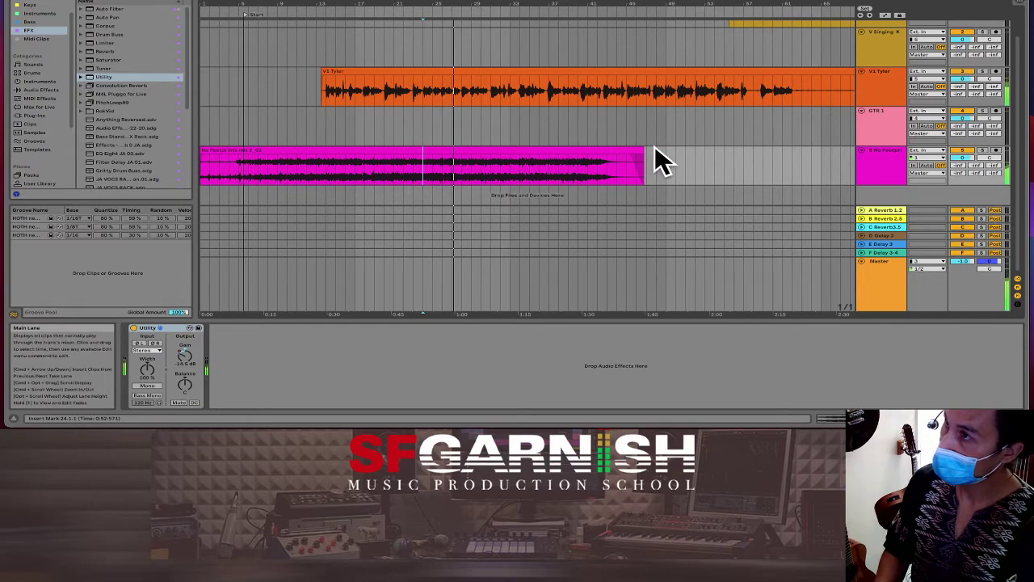
{"action": "left_click_drag", "start_coordinate": [634, 149], "coordinate": [459, 166]}
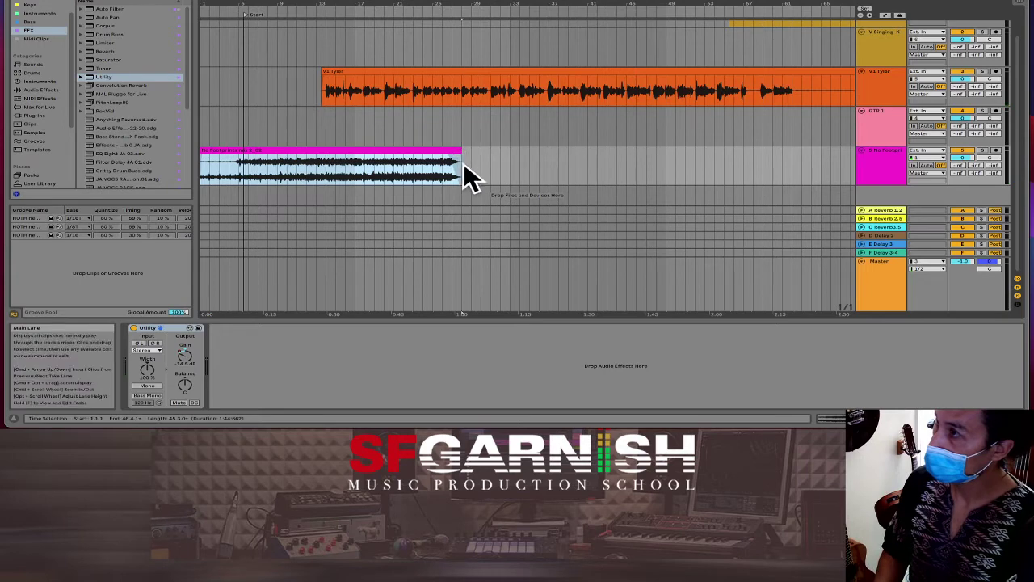
{"action": "left_click", "coordinate": [435, 173]}
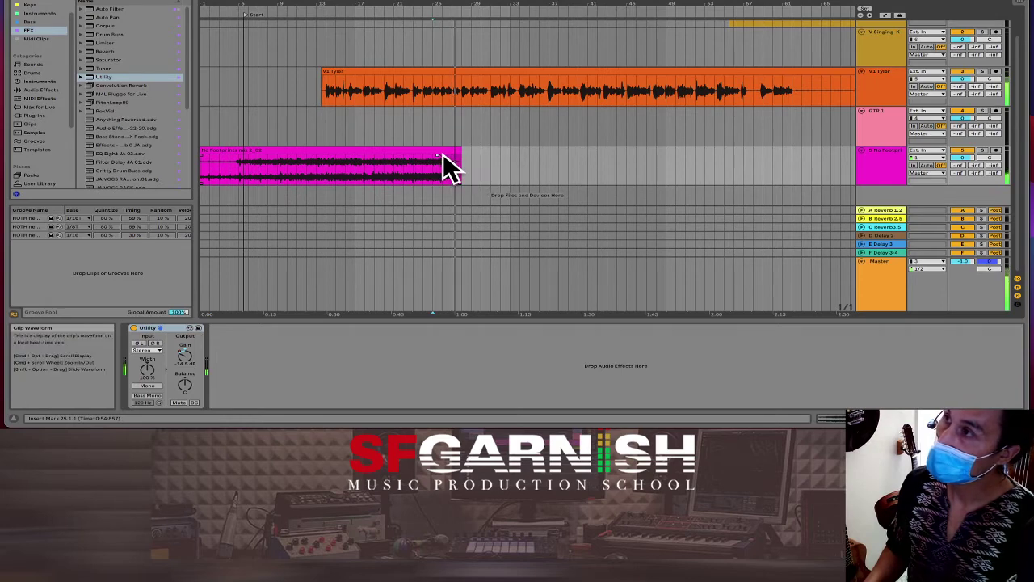
{"action": "left_click_drag", "start_coordinate": [430, 155], "coordinate": [418, 156]}
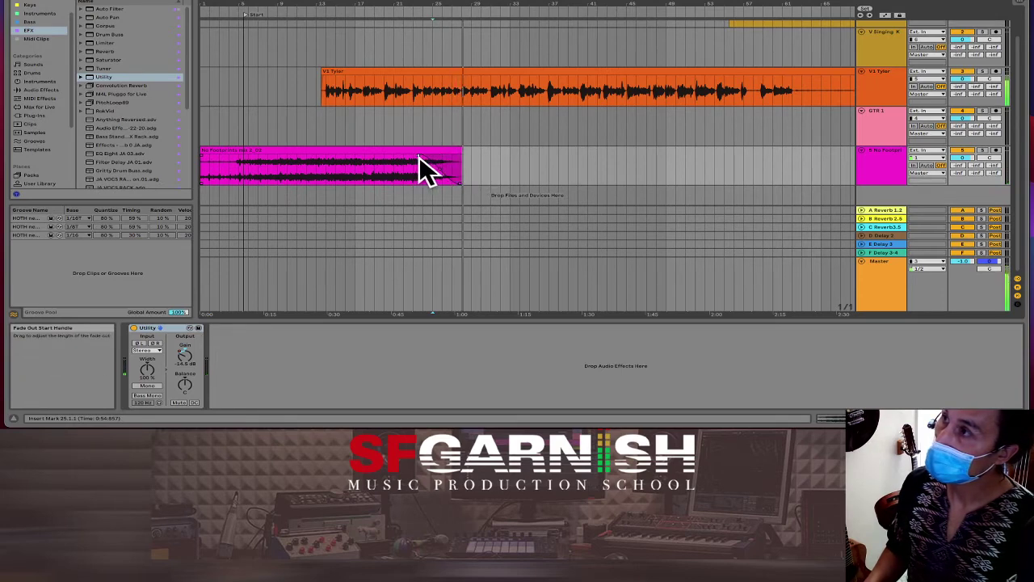
{"action": "left_click", "coordinate": [420, 171]}
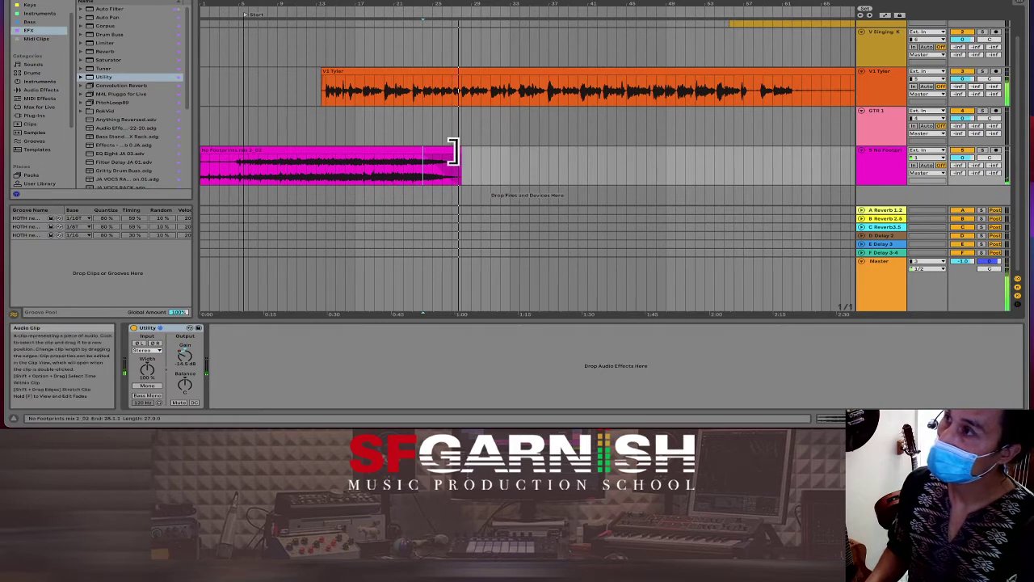
Step: Zoom out, solo the orange vocal track and play it back
{"action": "left_click", "coordinate": [595, 171]}
{"action": "key", "text": "minus"}
{"action": "key", "text": "minus"}
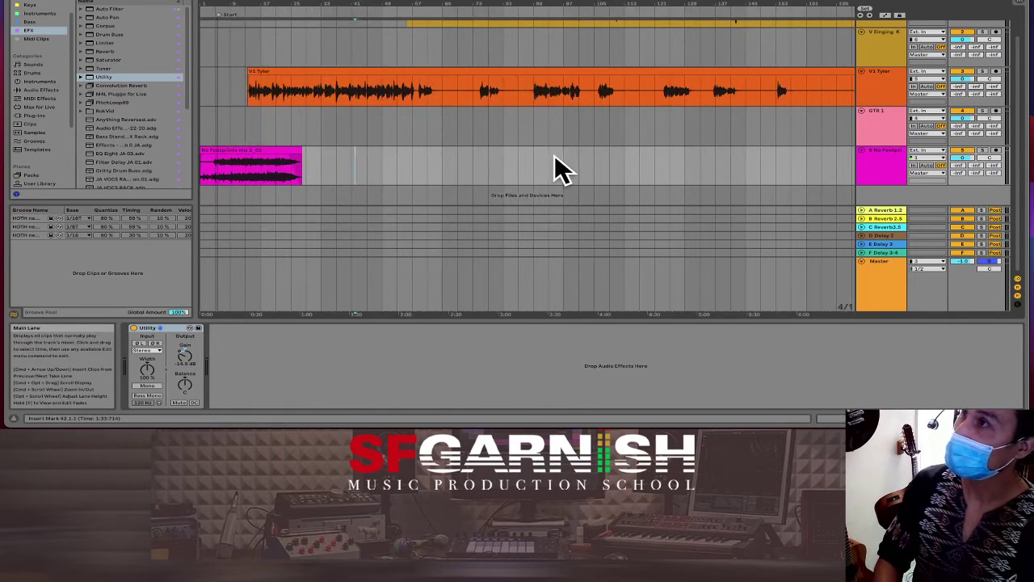
{"action": "left_click", "coordinate": [444, 99]}
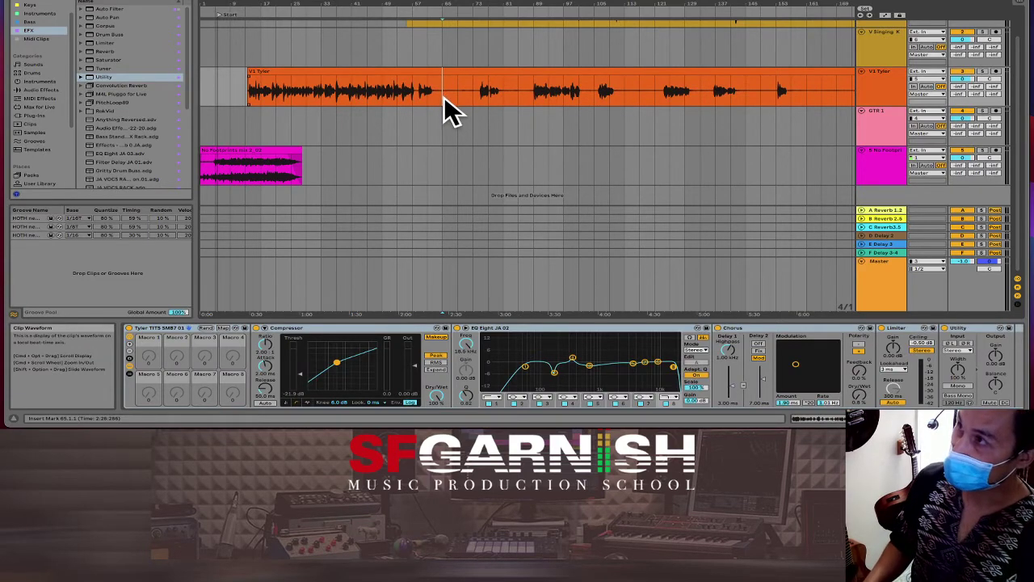
{"action": "left_click", "coordinate": [982, 71]}
{"action": "key", "text": "space"}
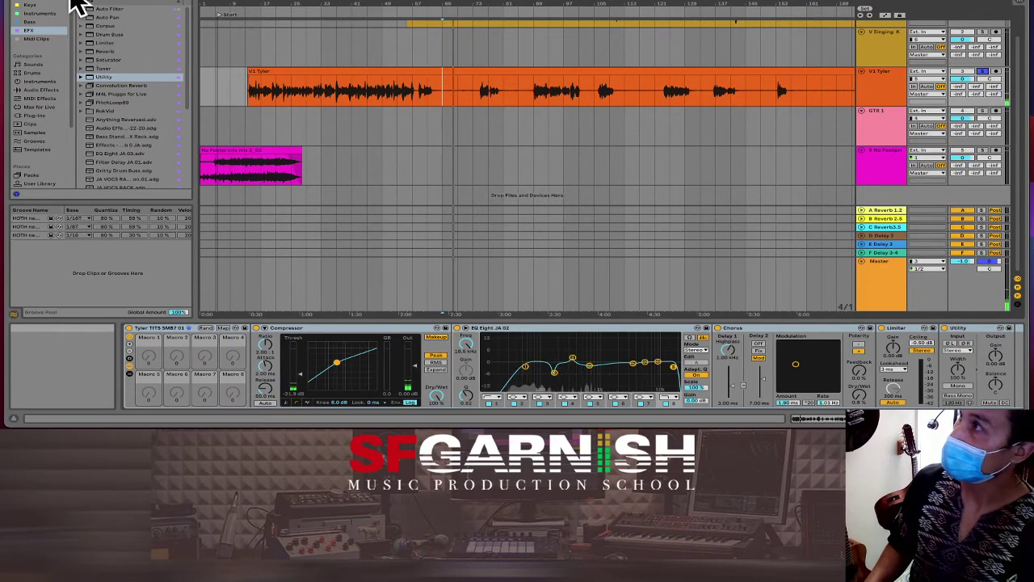
Step: Add the Softy preset from Audio Effects > Dynamics > Gate to the end of the orange vocal chain
{"action": "scroll", "coordinate": [78, 7], "scroll_direction": "up", "scroll_amount": 1}
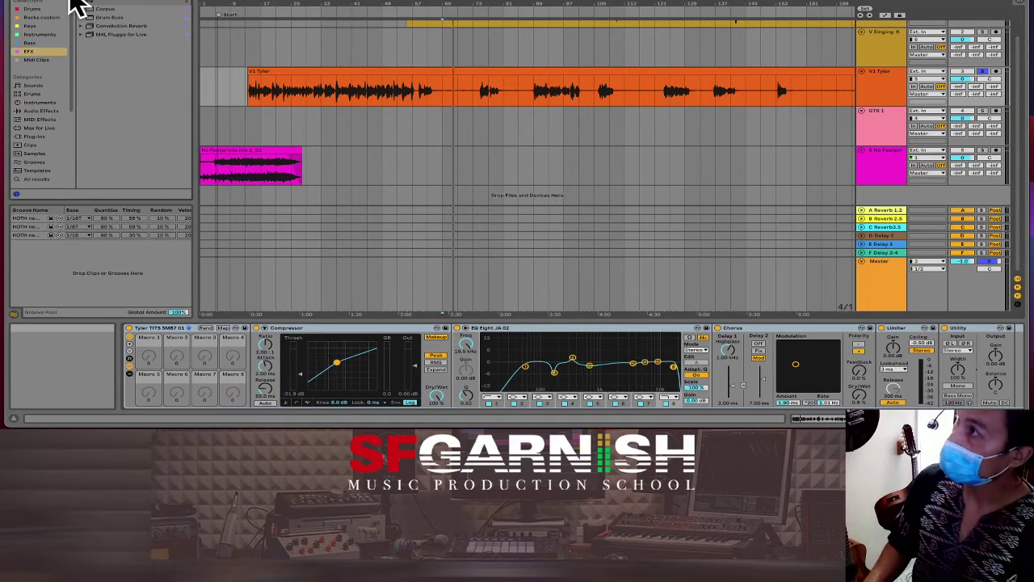
{"action": "left_click", "coordinate": [35, 111]}
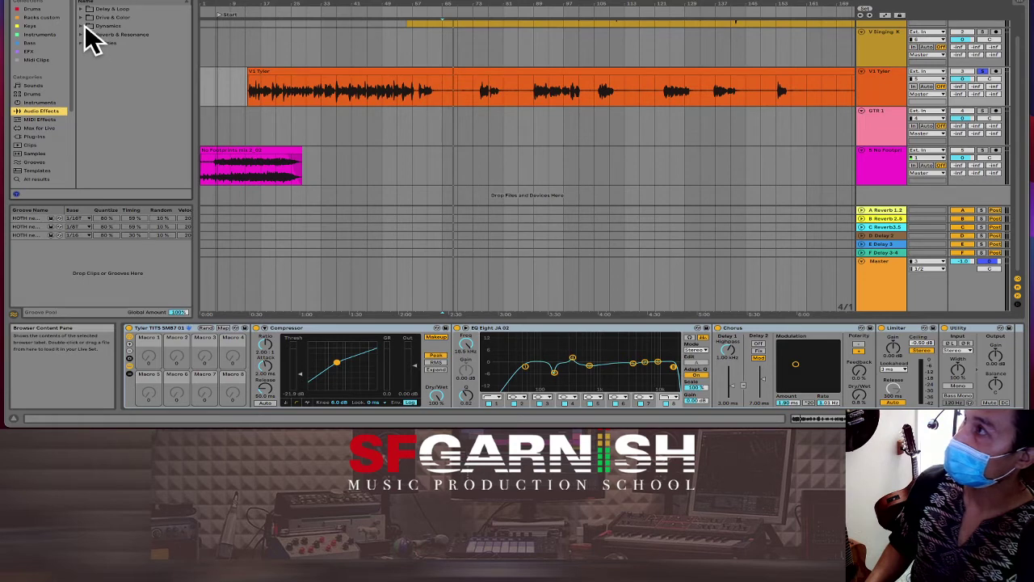
{"action": "left_click", "coordinate": [81, 25]}
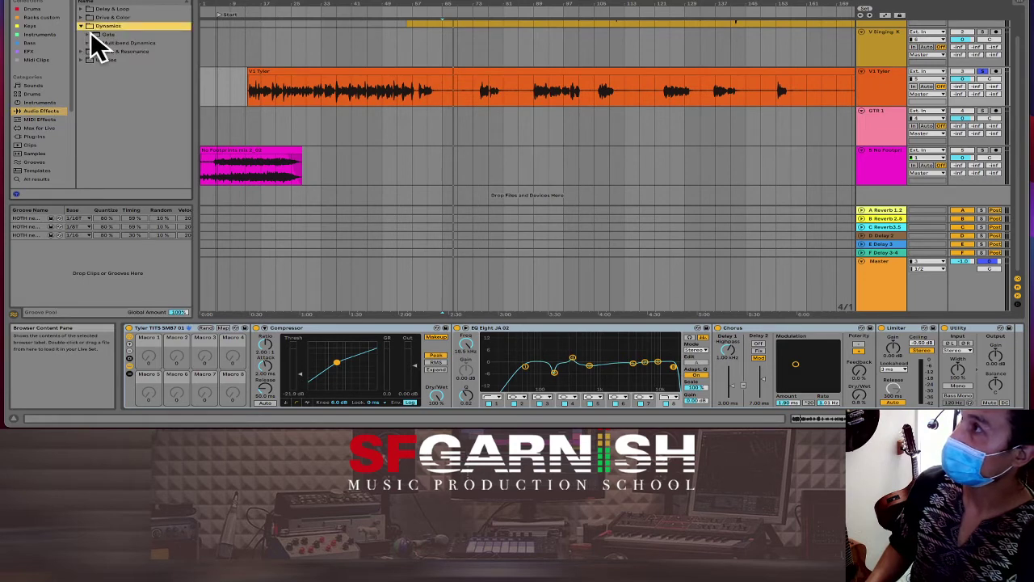
{"action": "left_click", "coordinate": [99, 35]}
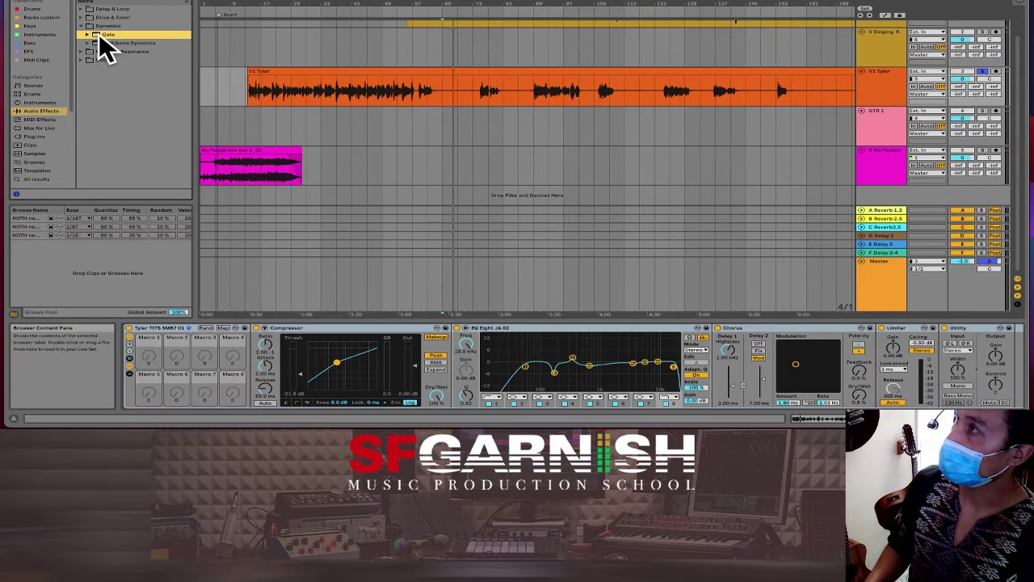
{"action": "left_click", "coordinate": [87, 36]}
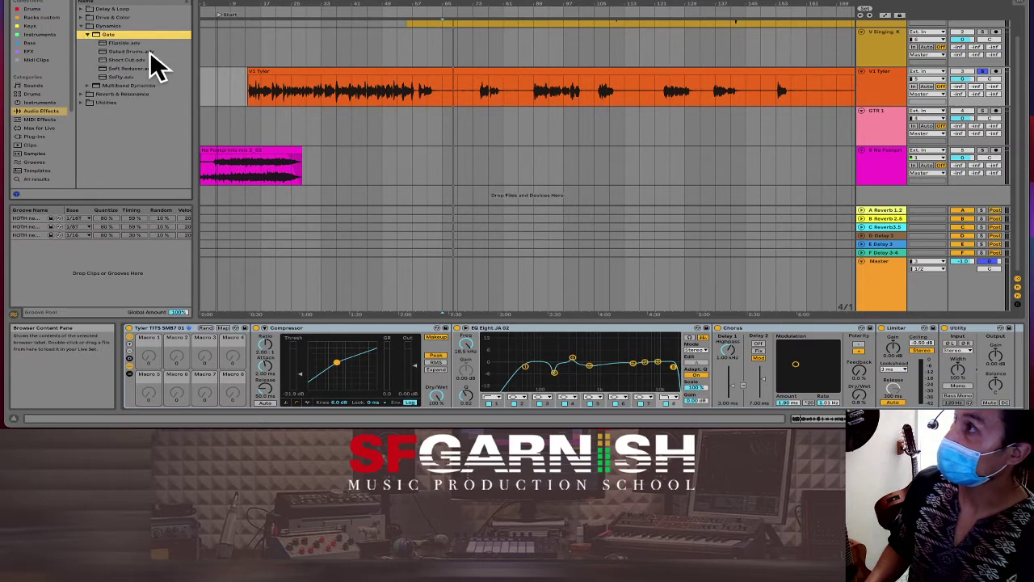
{"action": "left_click", "coordinate": [120, 75]}
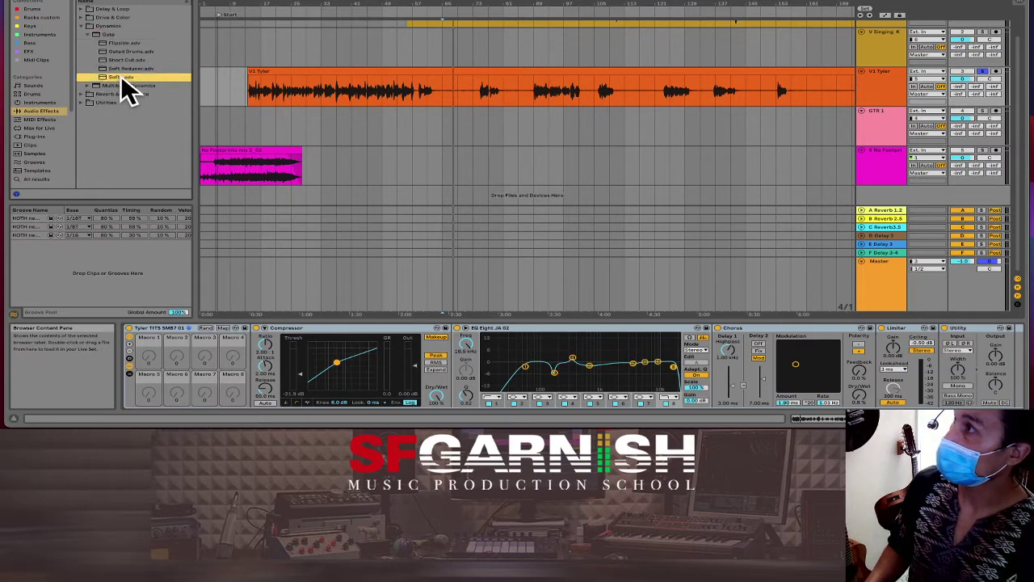
{"action": "left_click_drag", "start_coordinate": [120, 75], "coordinate": [369, 89]}
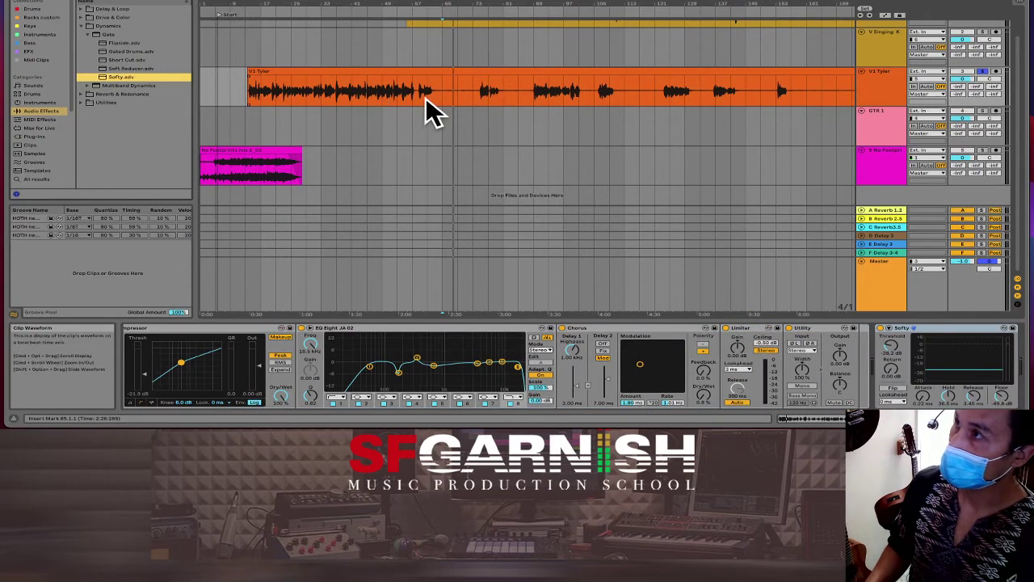
Step: Loop bars 61–65 and set Softy to a slower attack, about -33.6 dB threshold and about -74.6 dB floor
{"action": "left_click_drag", "start_coordinate": [426, 95], "coordinate": [447, 99]}
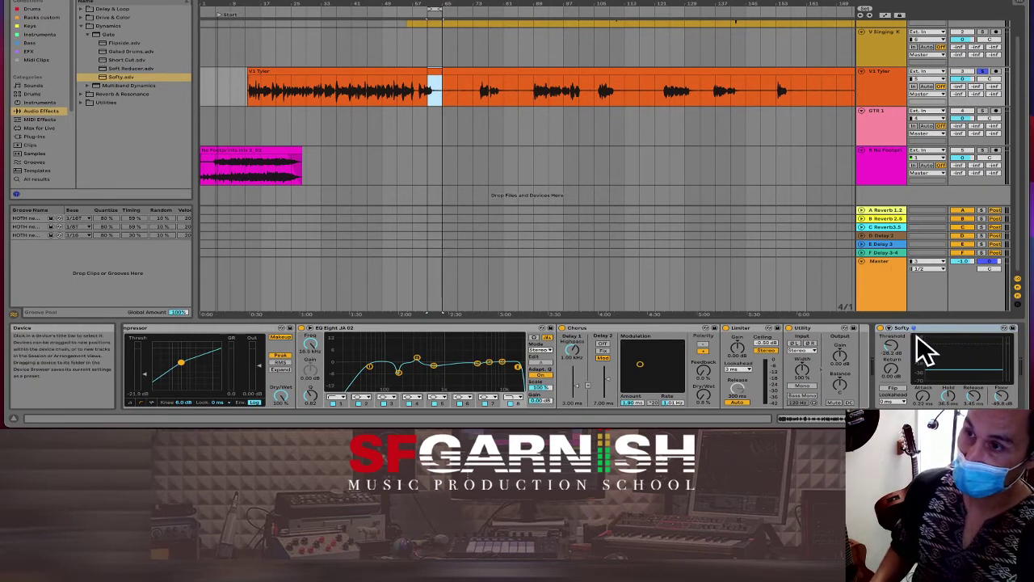
{"action": "key", "text": "space"}
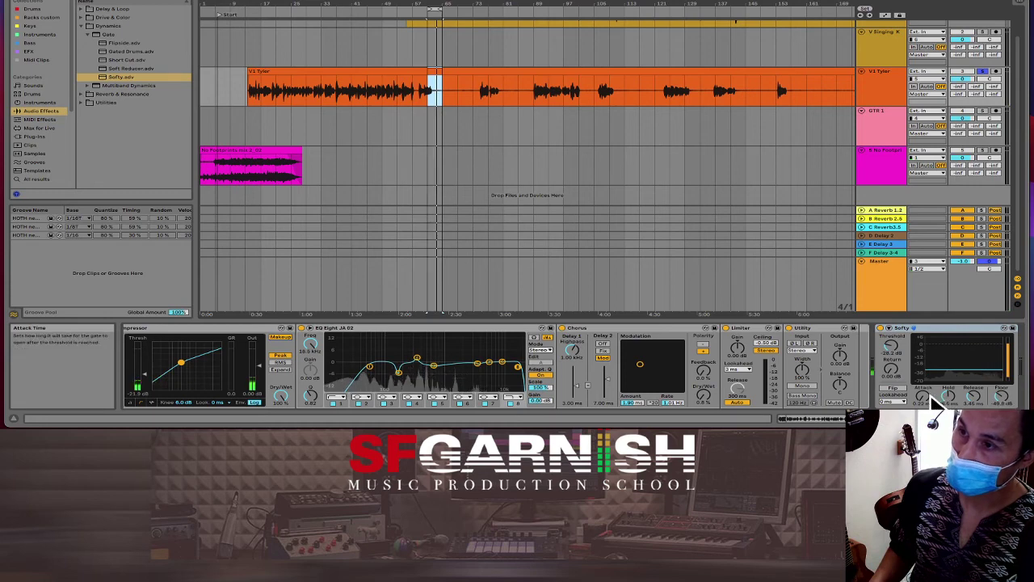
{"action": "left_click_drag", "start_coordinate": [935, 402], "coordinate": [935, 384]}
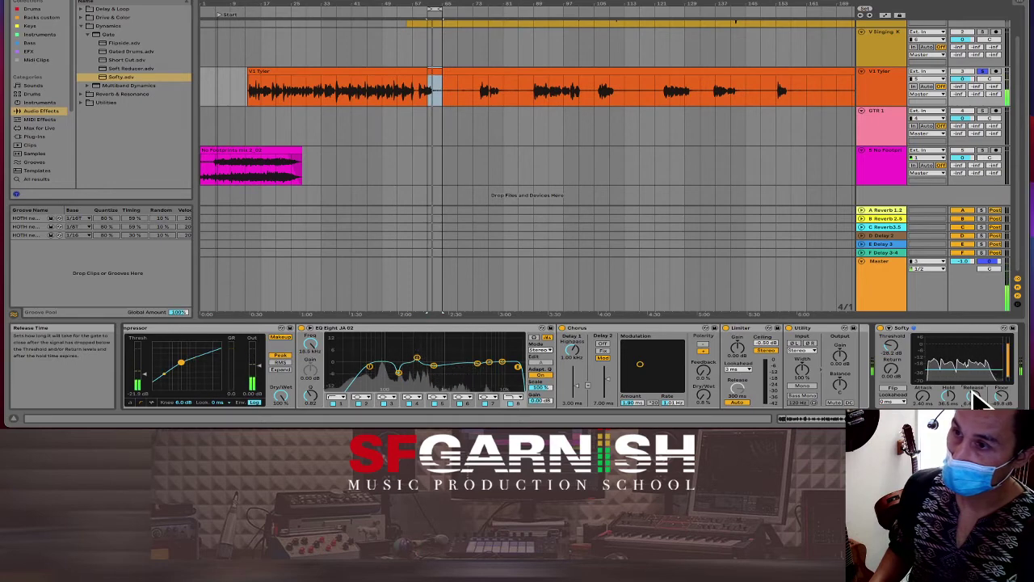
{"action": "left_click_drag", "start_coordinate": [894, 344], "coordinate": [894, 353]}
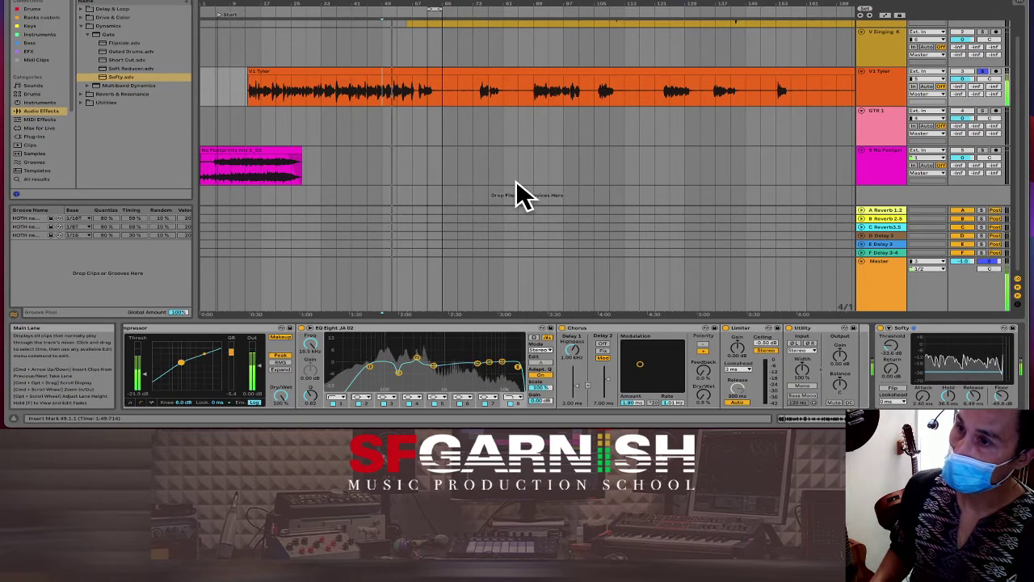
{"action": "left_click_drag", "start_coordinate": [1010, 391], "coordinate": [1009, 409]}
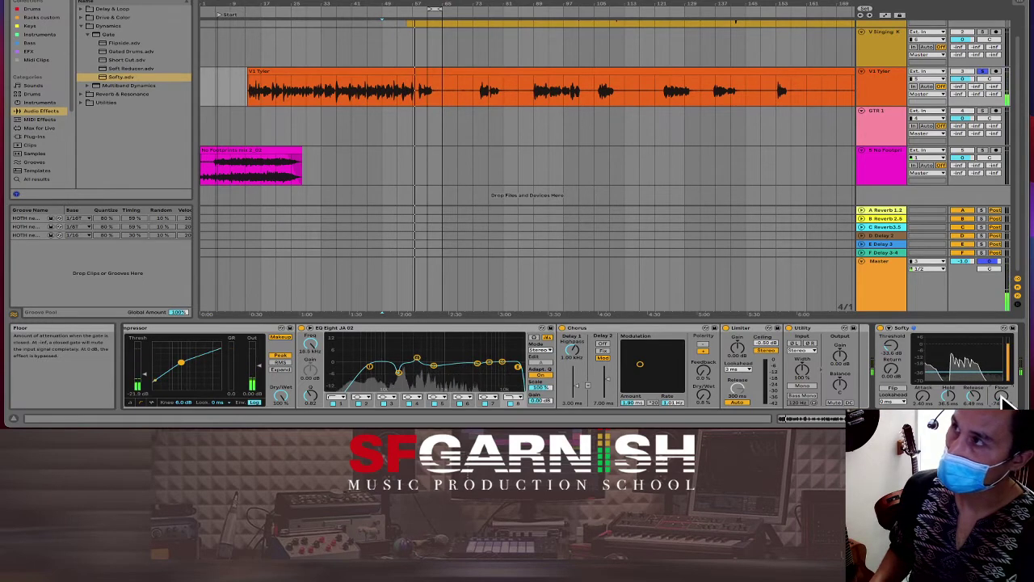
{"action": "key", "text": "space"}
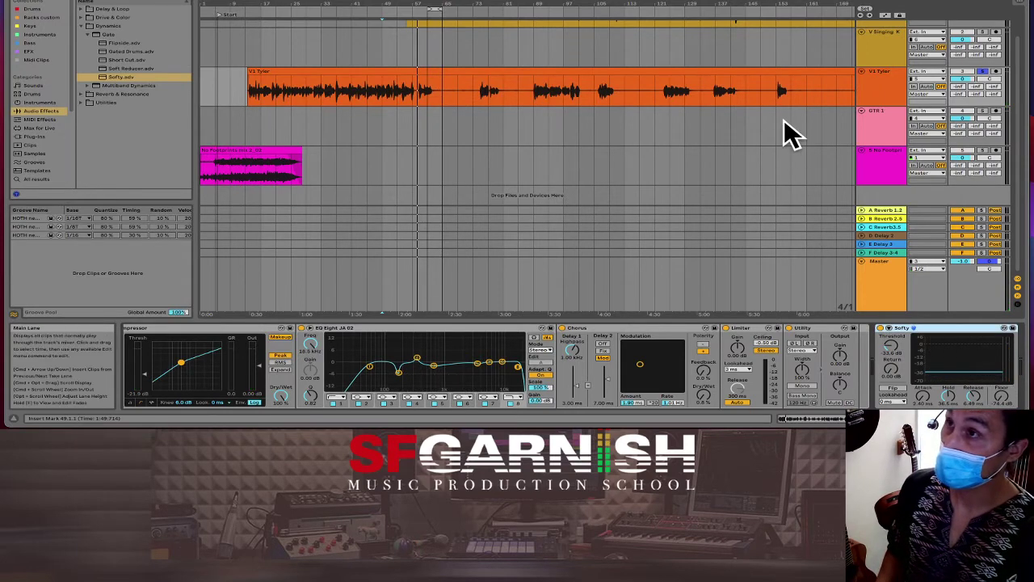
{"action": "scroll", "coordinate": [784, 132], "scroll_direction": "up", "scroll_amount": 2}
Step: Load the Softy gate onto the yellow vocal track and play the arrangement to check it
{"action": "left_click", "coordinate": [702, 52]}
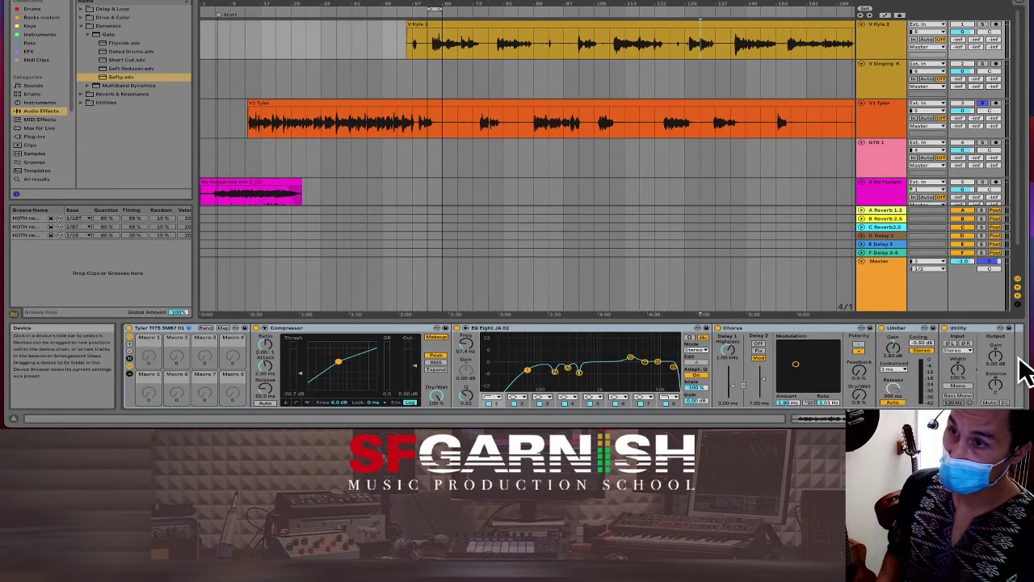
{"action": "key", "text": "Return"}
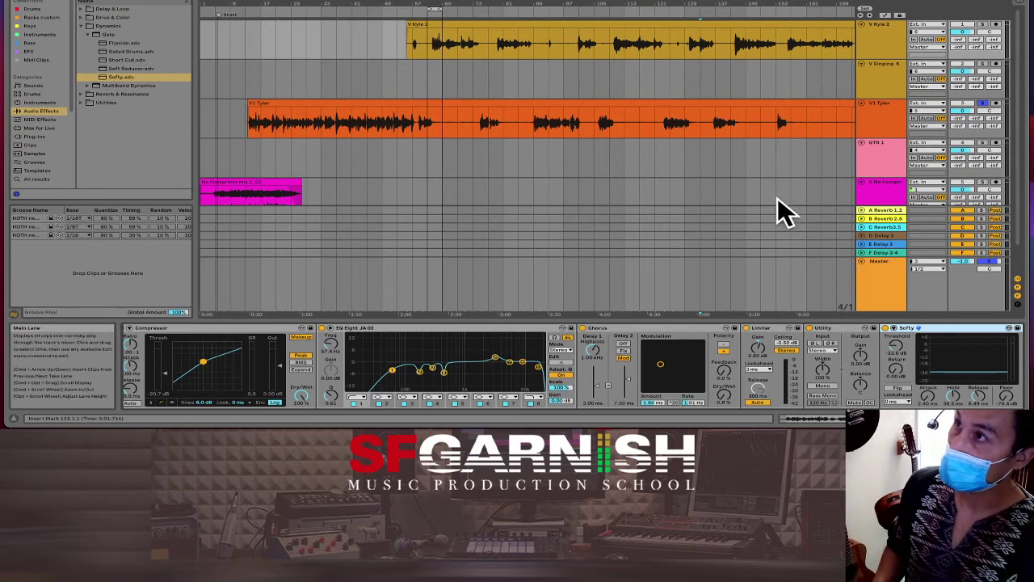
{"action": "left_click", "coordinate": [534, 77]}
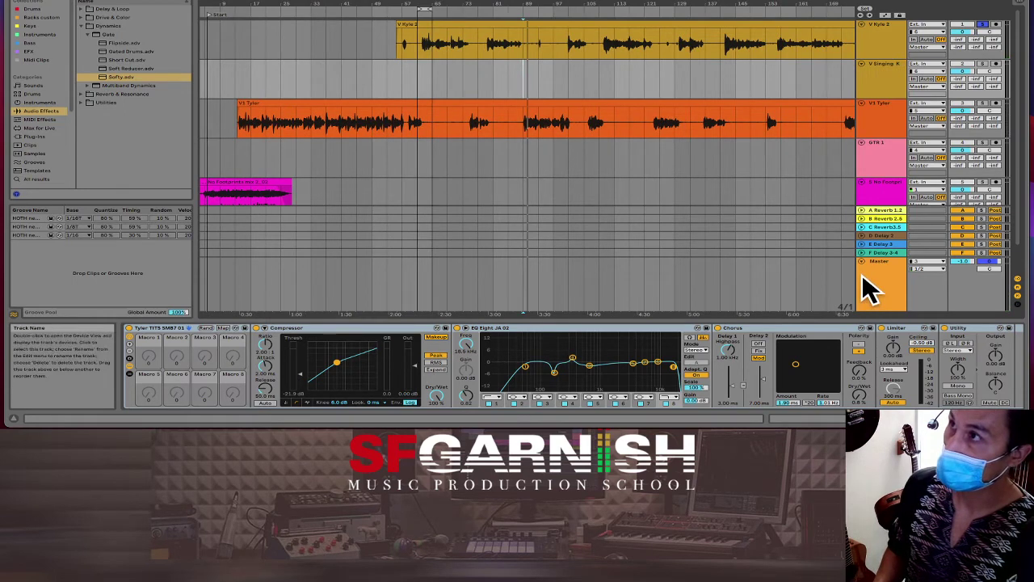
{"action": "left_click", "coordinate": [530, 36]}
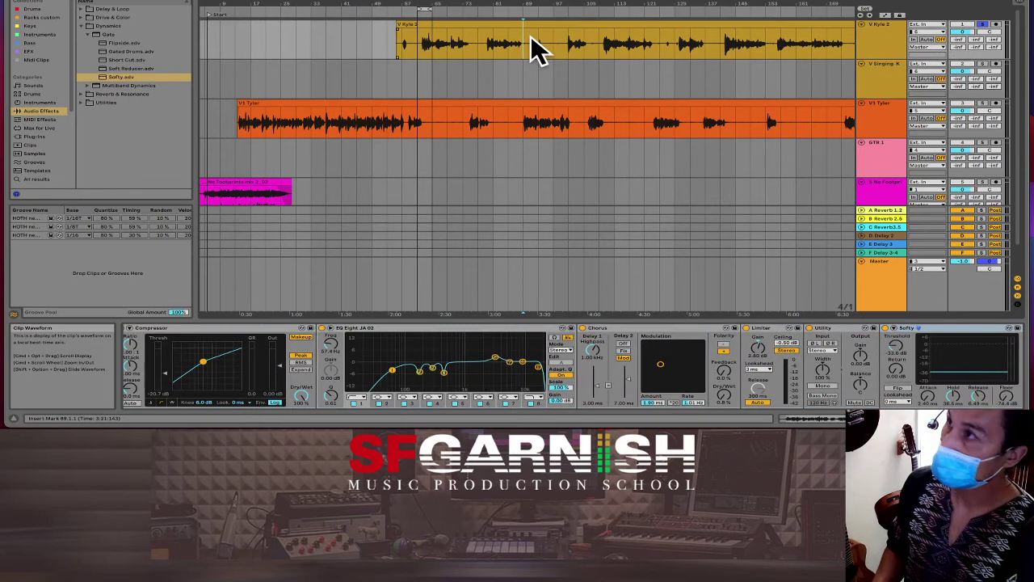
{"action": "key", "text": "space"}
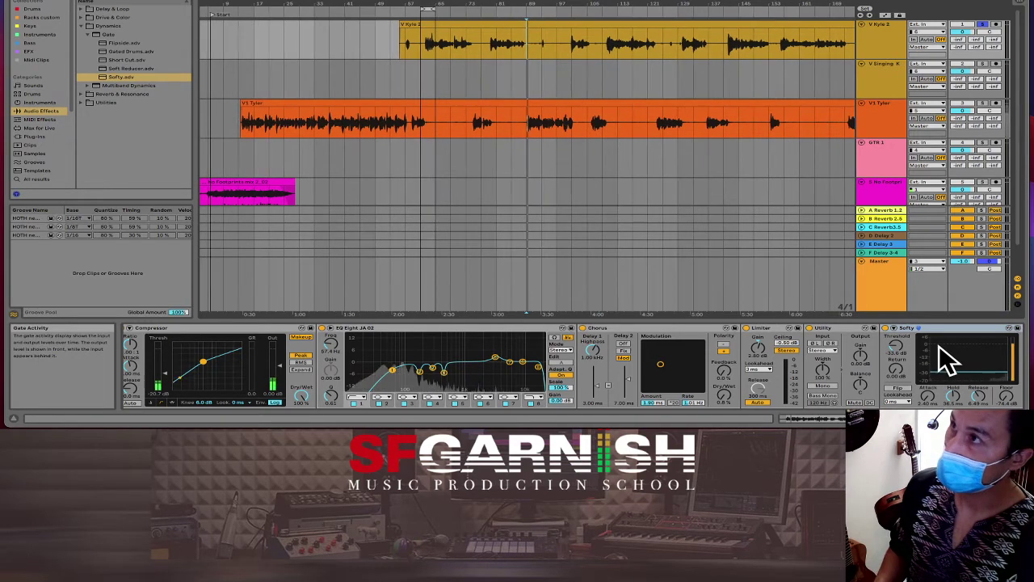
Step: Audition the yellow vocal from bar 85 and raise Softy's threshold to about -29.4 dB
{"action": "key", "text": "space"}
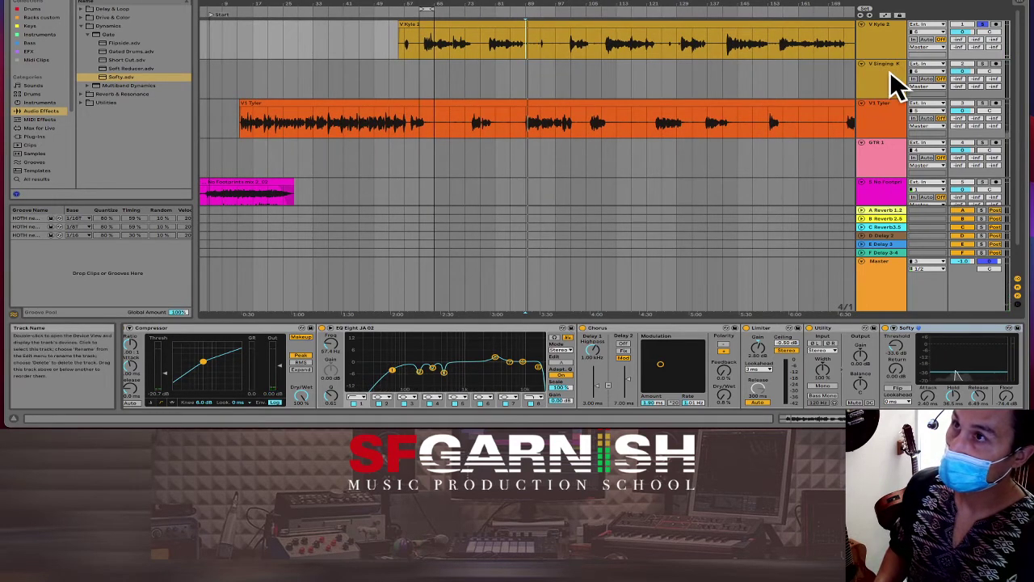
{"action": "key", "text": "space"}
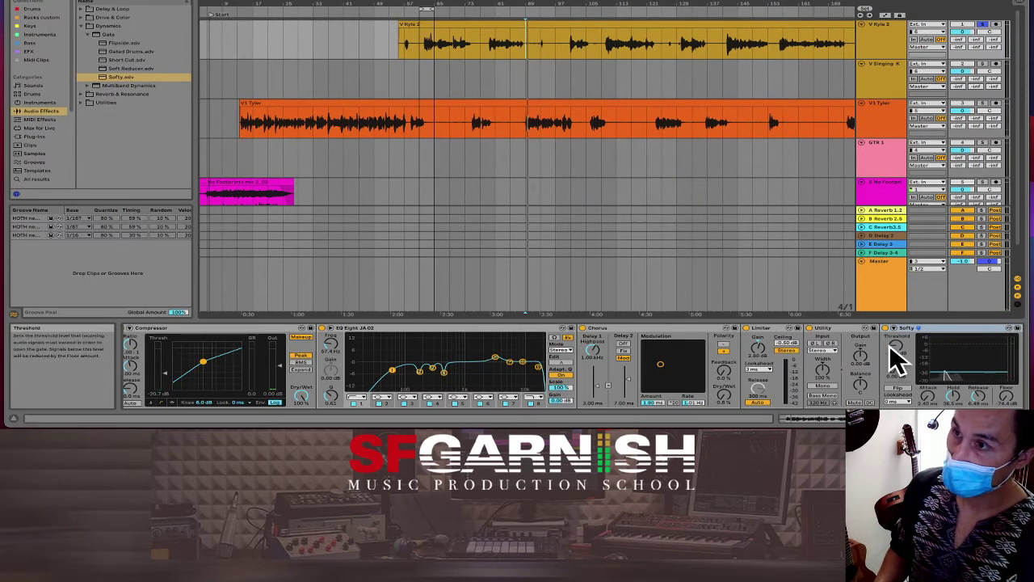
{"action": "key", "text": "space"}
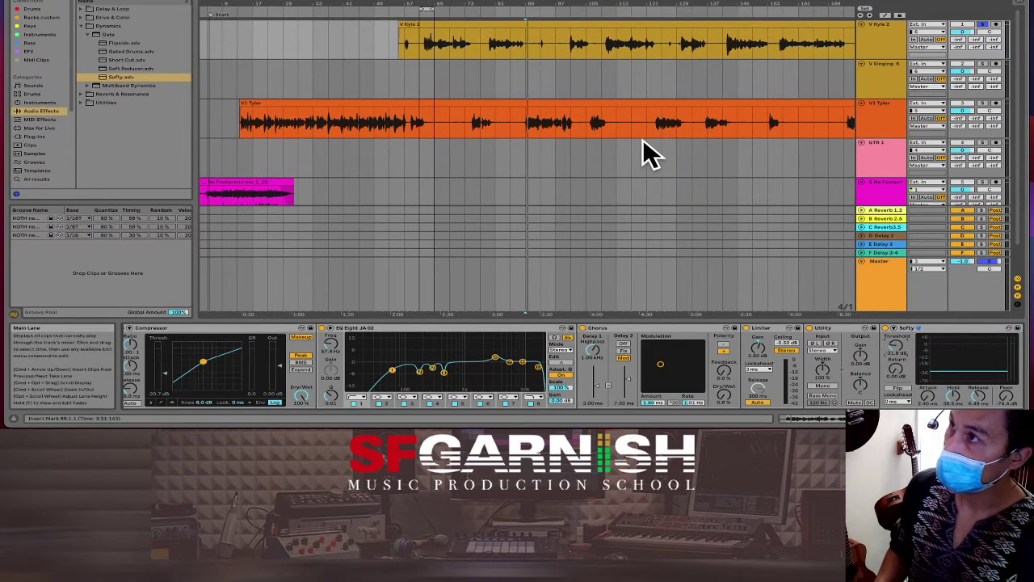
{"action": "left_click", "coordinate": [510, 46]}
{"action": "key", "text": "space"}
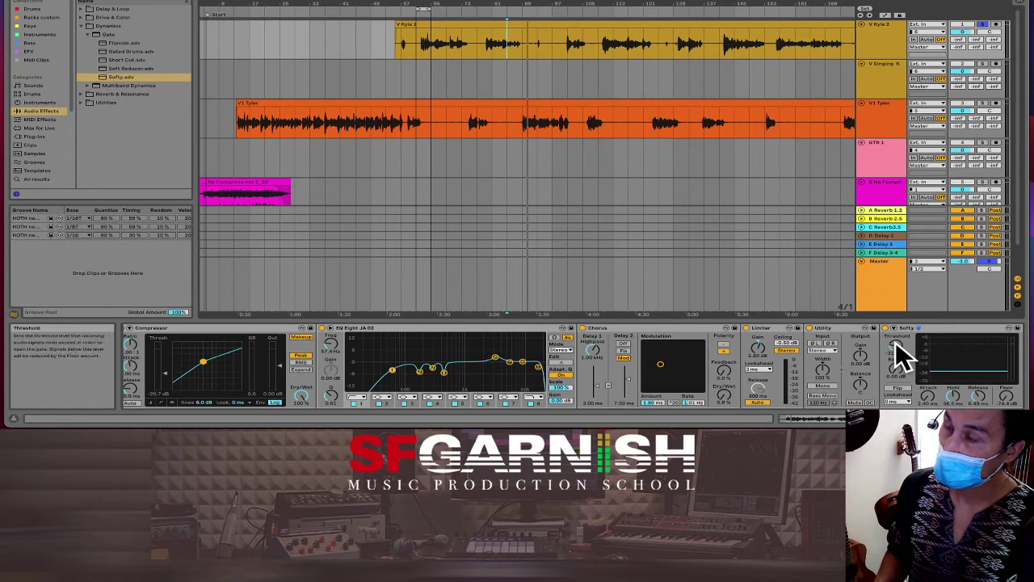
{"action": "left_click_drag", "start_coordinate": [895, 341], "coordinate": [895, 328]}
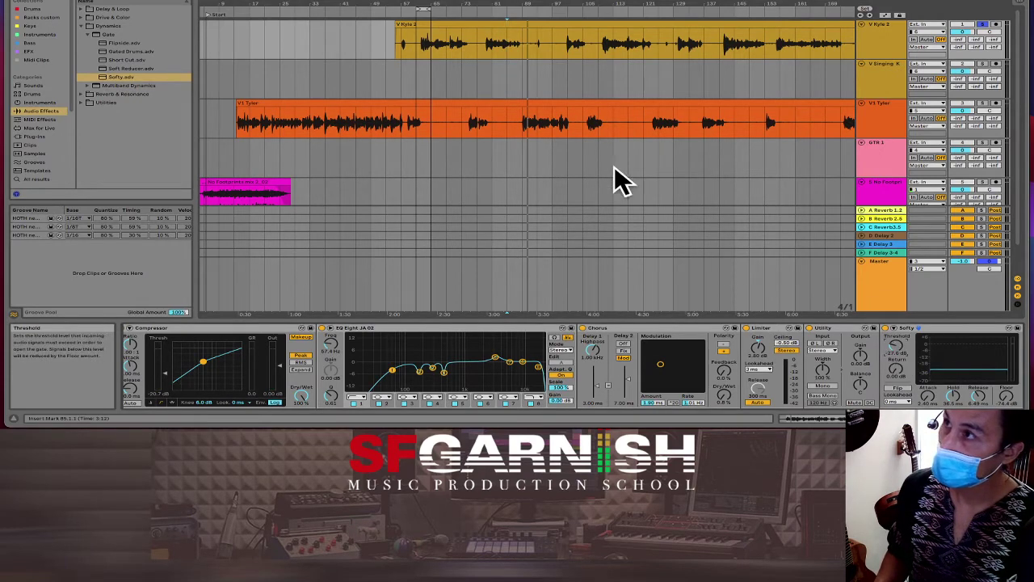
{"action": "left_click", "coordinate": [521, 49]}
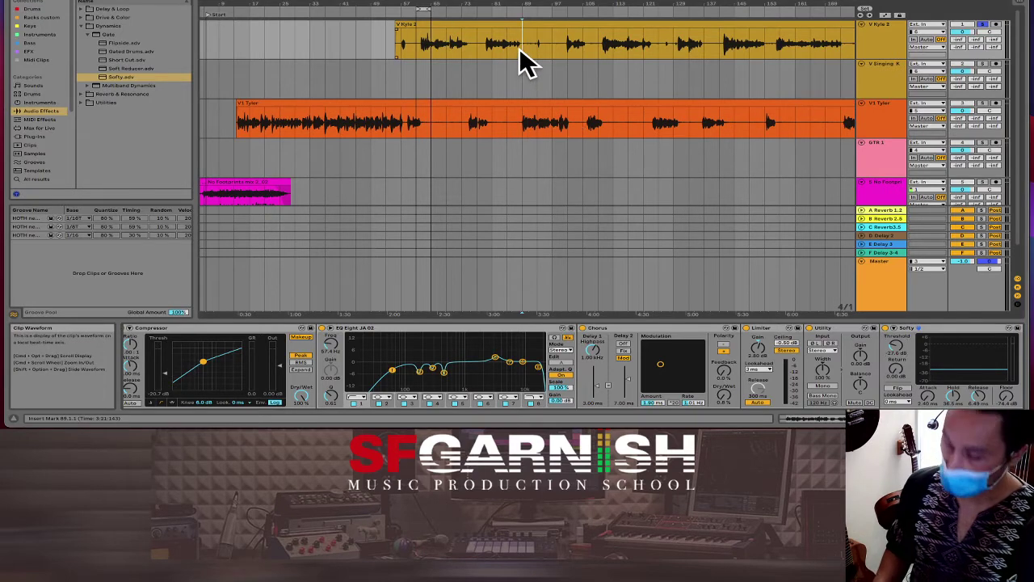
{"action": "key", "text": "plus"}
{"action": "key", "text": "plus"}
{"action": "key", "text": "plus"}
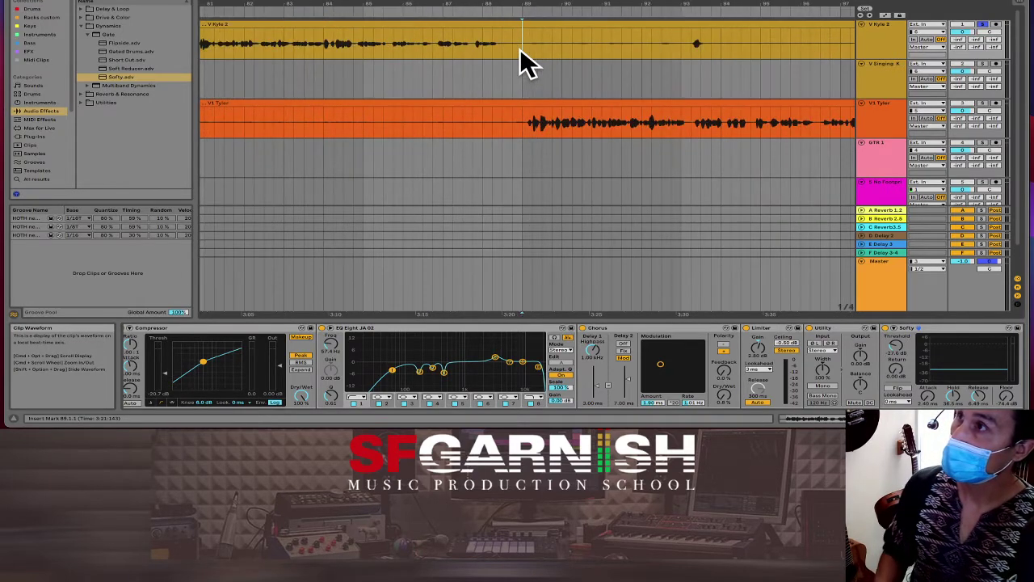
Step: Audition the vocal from bars 89, 93 and 100, then lower Softy's threshold to -29.2 dB
{"action": "key", "text": "space"}
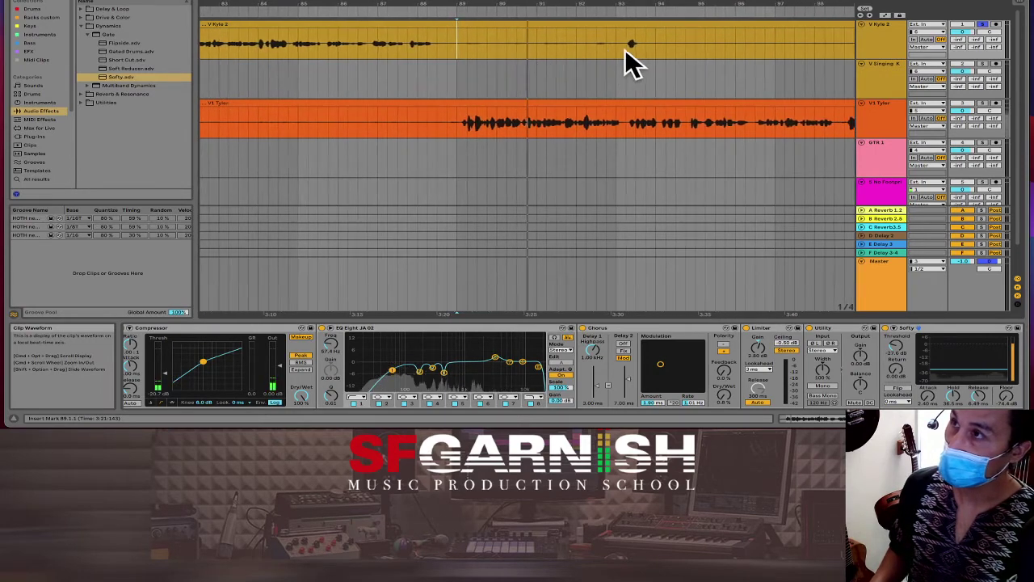
{"action": "left_click", "coordinate": [626, 49]}
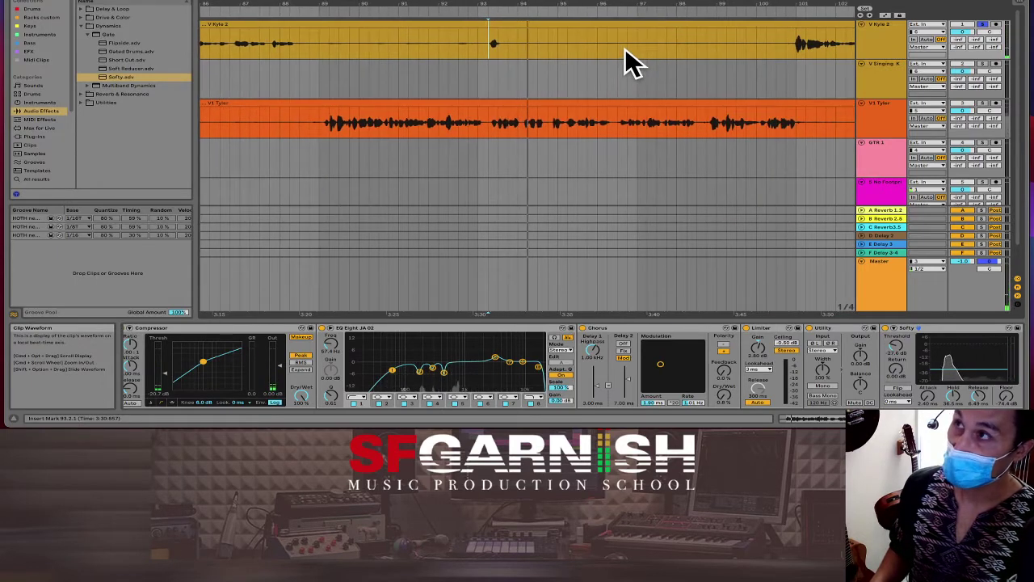
{"action": "left_click", "coordinate": [788, 48]}
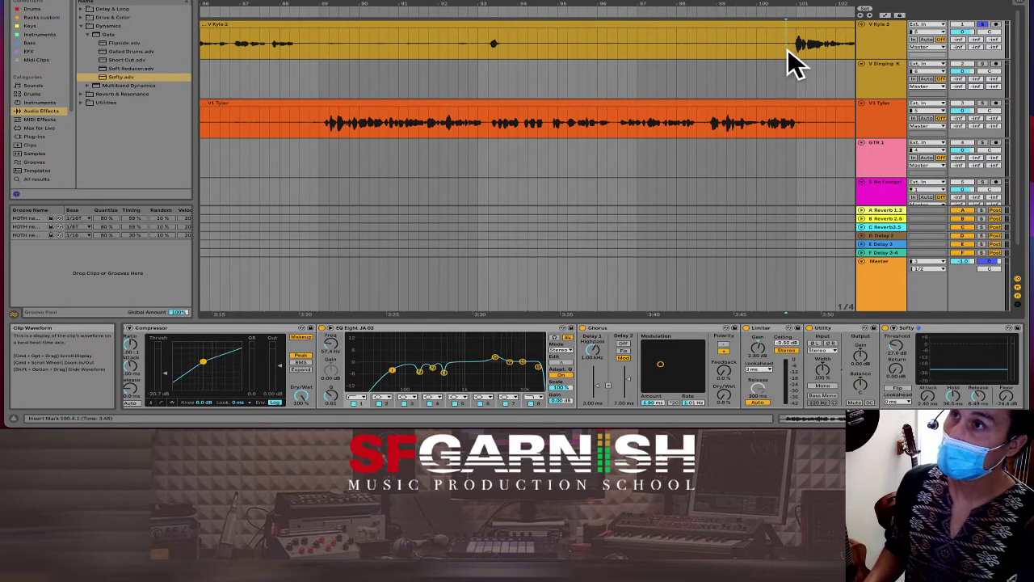
{"action": "key", "text": "space"}
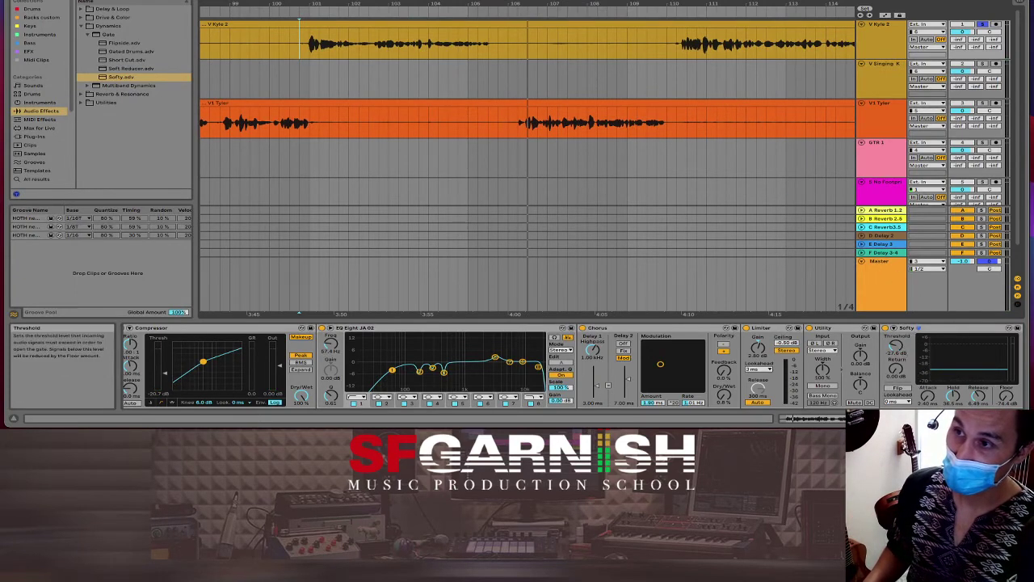
{"action": "left_click_drag", "start_coordinate": [900, 345], "coordinate": [899, 361]}
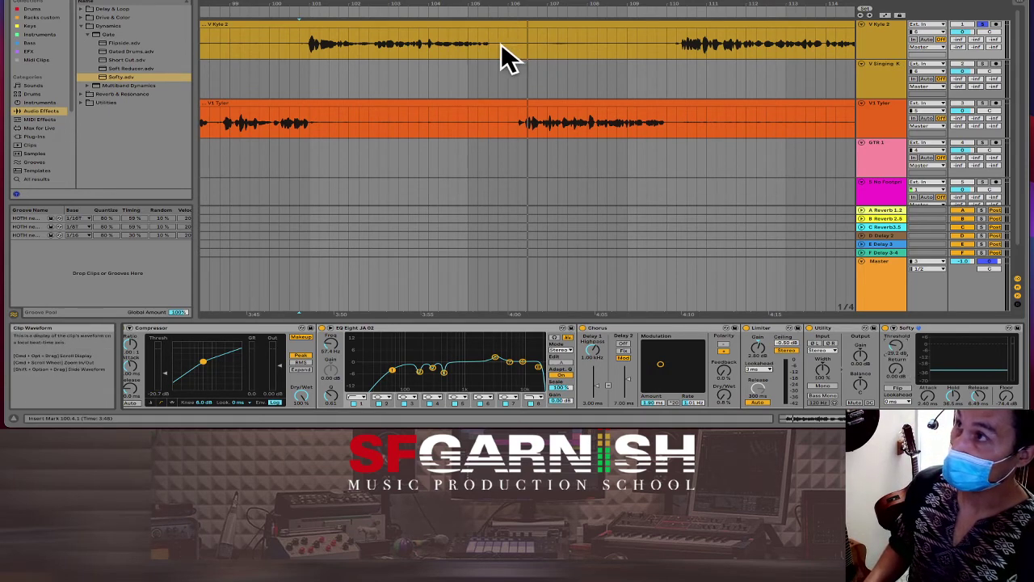
Step: Cut the silence at bars 105.4–109.4 from both vocal clips, adding a short fade-out
{"action": "left_click_drag", "start_coordinate": [499, 43], "coordinate": [662, 46]}
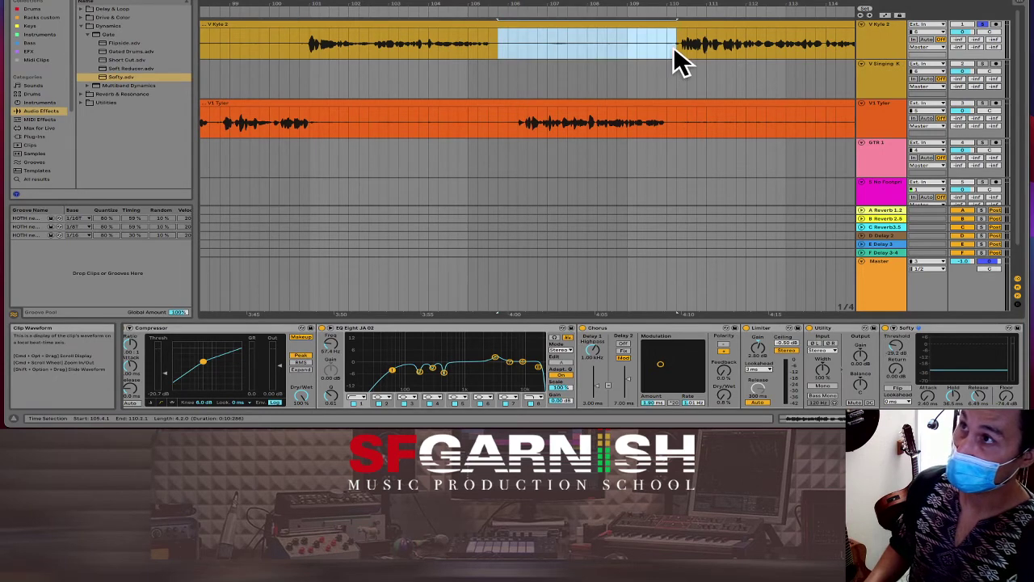
{"action": "key", "text": "super+e"}
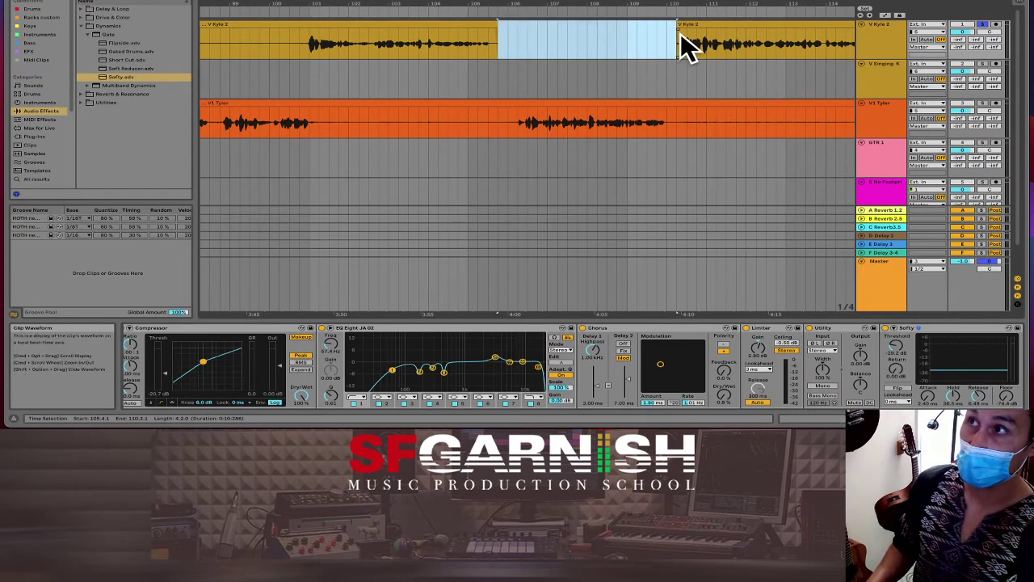
{"action": "key", "text": "Delete"}
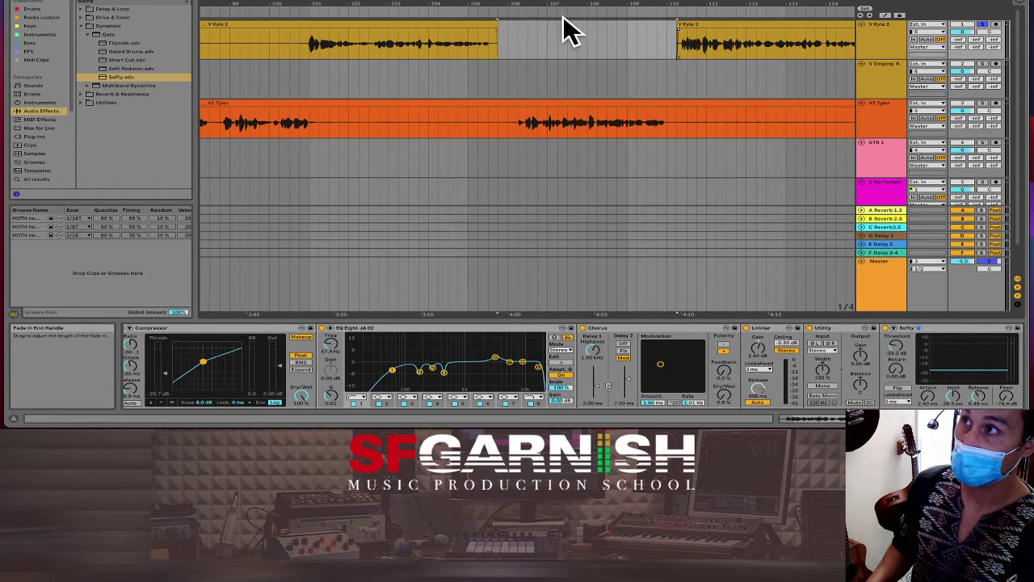
{"action": "left_click_drag", "start_coordinate": [496, 28], "coordinate": [494, 29]}
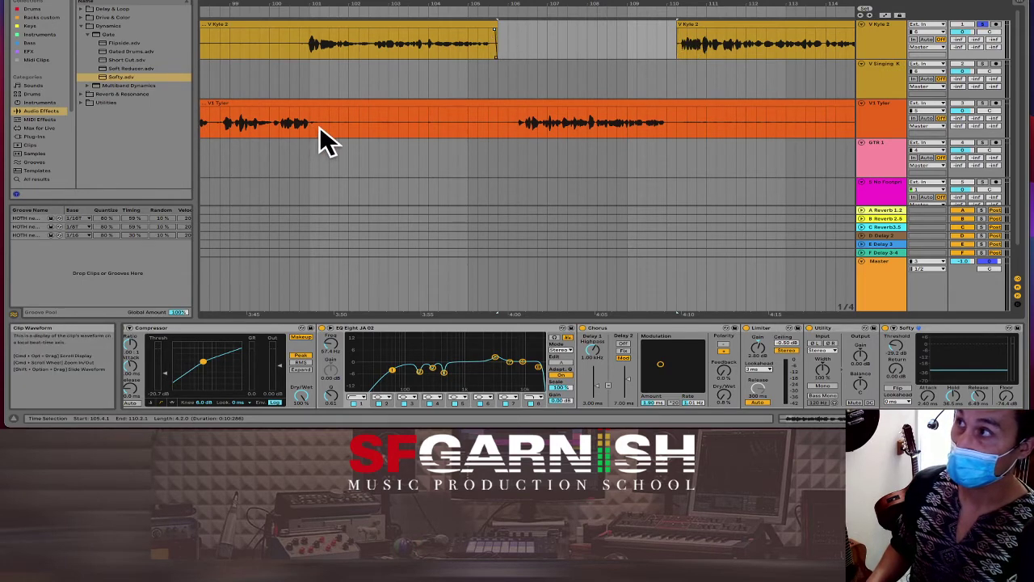
{"action": "left_click_drag", "start_coordinate": [319, 130], "coordinate": [506, 130]}
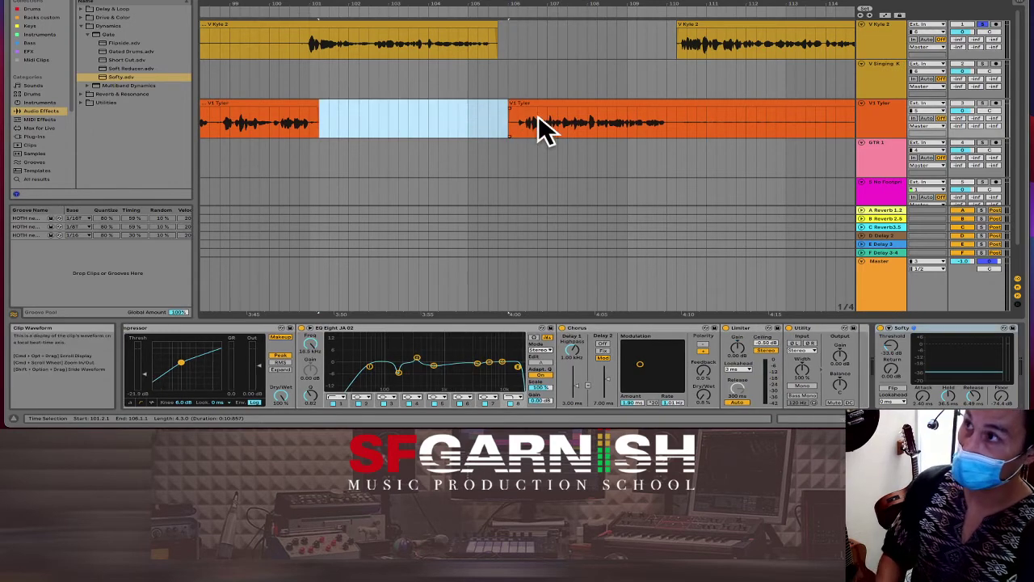
{"action": "key", "text": "Delete"}
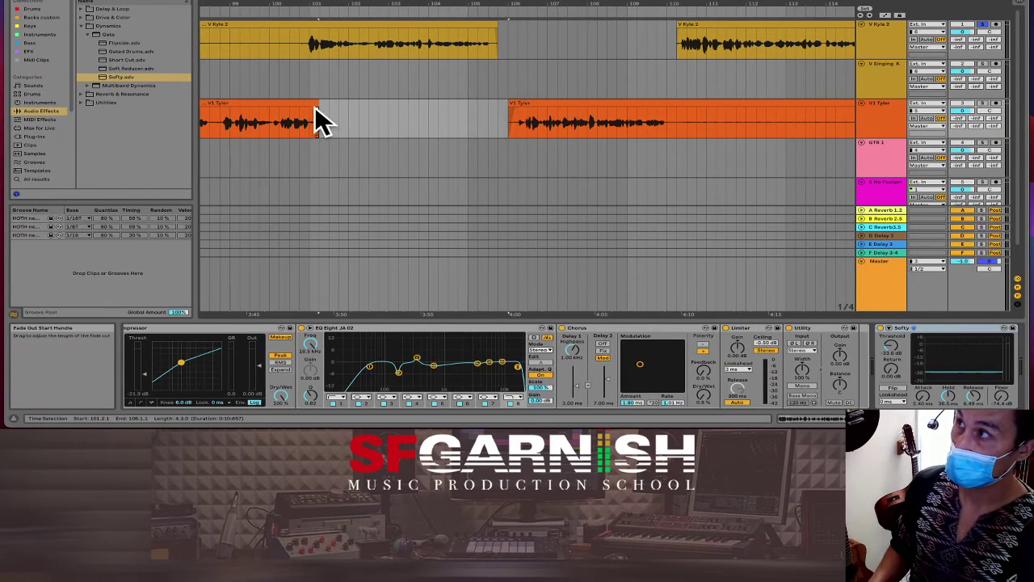
{"action": "key", "text": "minus"}
{"action": "key", "text": "minus"}
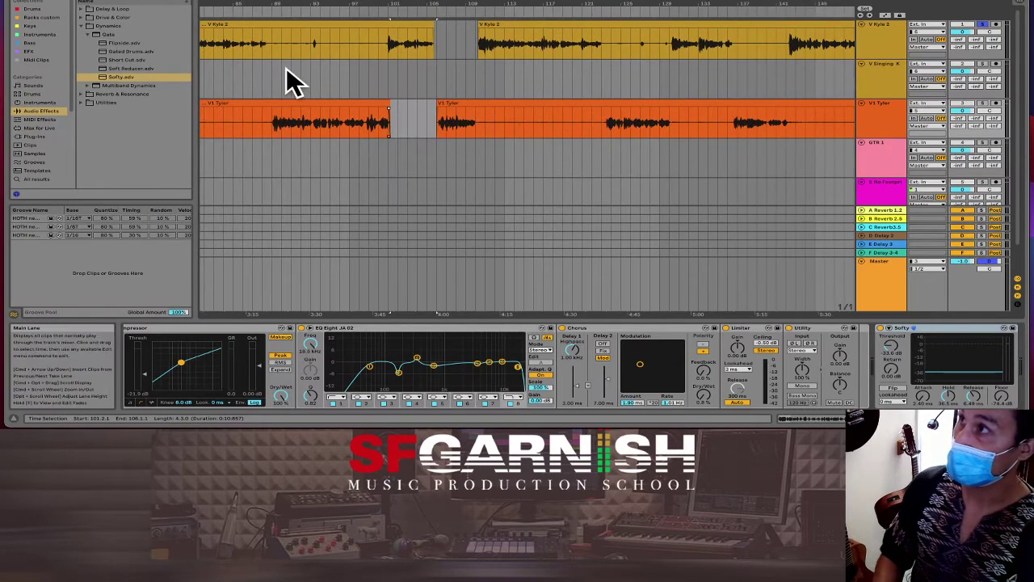
Step: Cut the silent bars 89–92 and 94–100 from the yellow vocal clip and remove the right fragment's fade-in
{"action": "left_click_drag", "start_coordinate": [273, 45], "coordinate": [305, 50]}
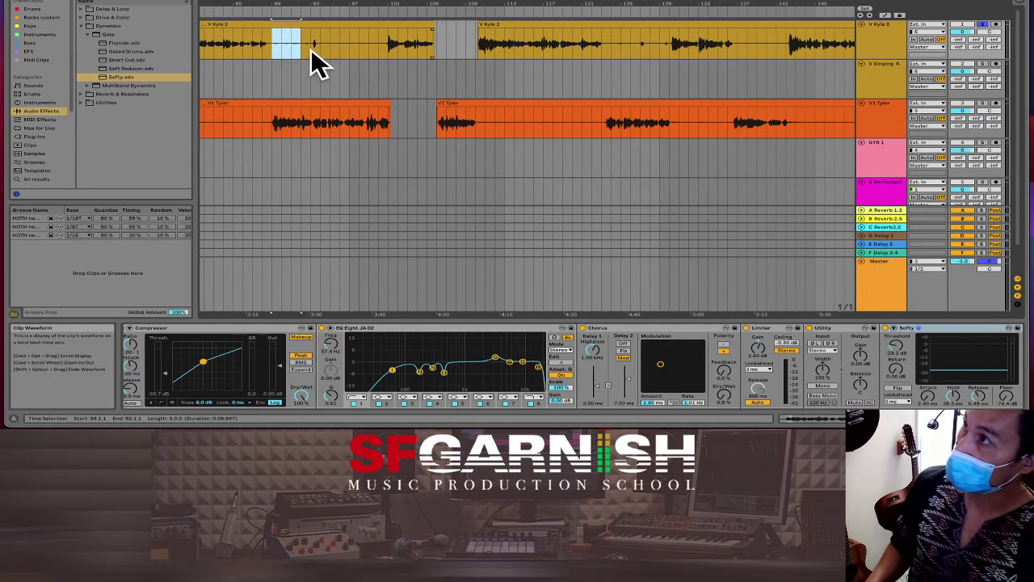
{"action": "key", "text": "super+e"}
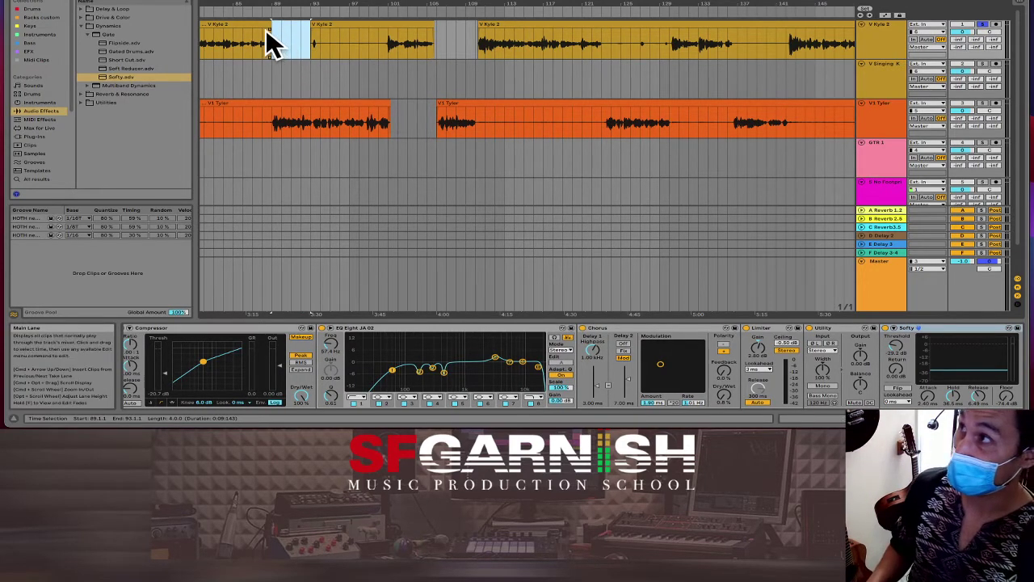
{"action": "key", "text": "Delete"}
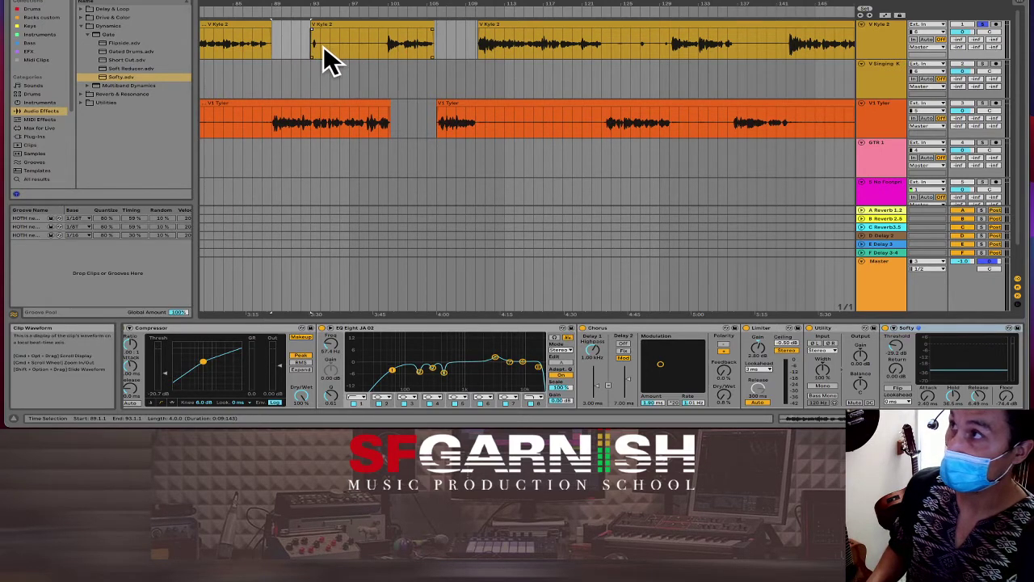
{"action": "left_click_drag", "start_coordinate": [323, 47], "coordinate": [381, 48]}
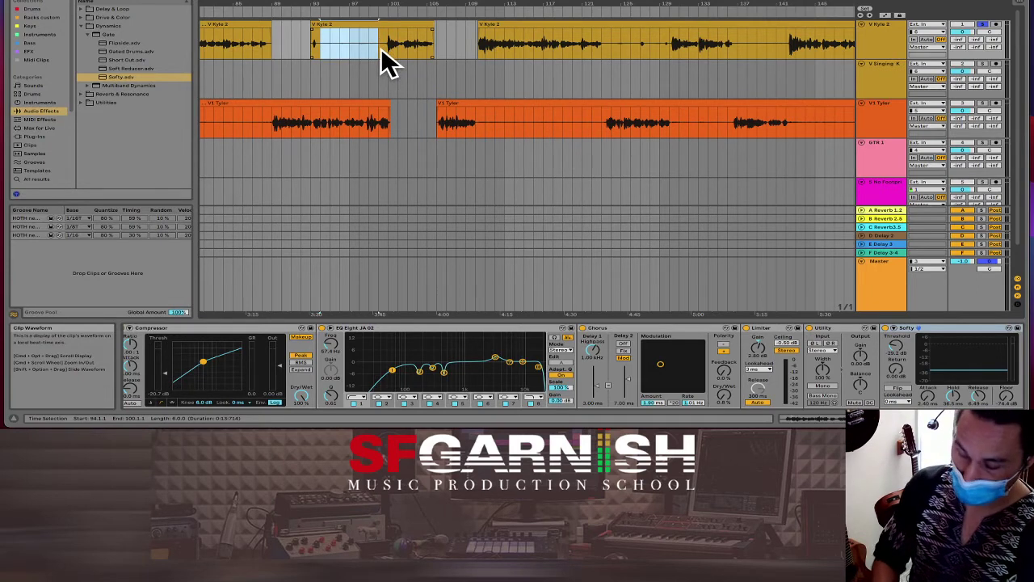
{"action": "key", "text": "Delete"}
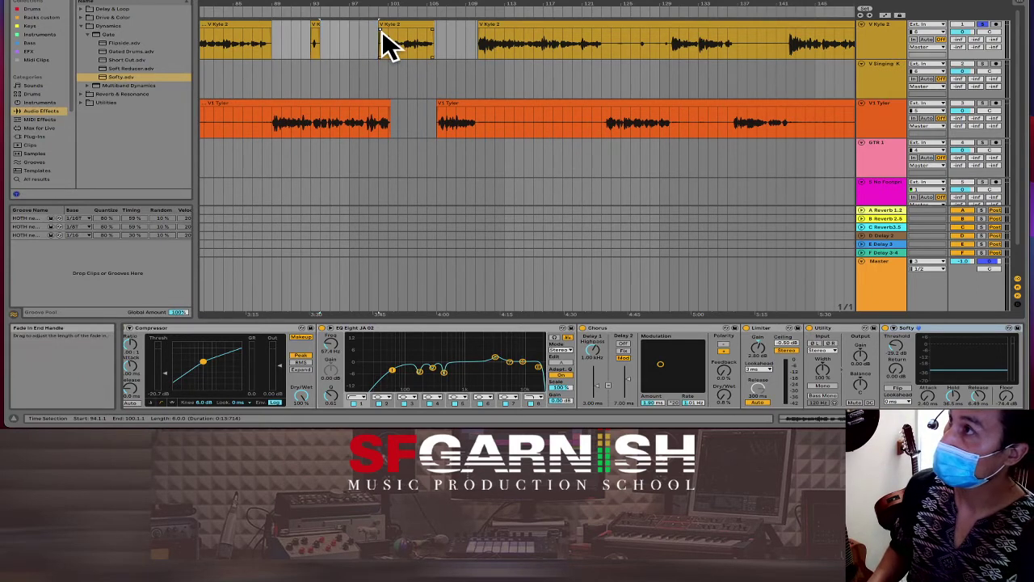
{"action": "left_click_drag", "start_coordinate": [382, 30], "coordinate": [379, 29]}
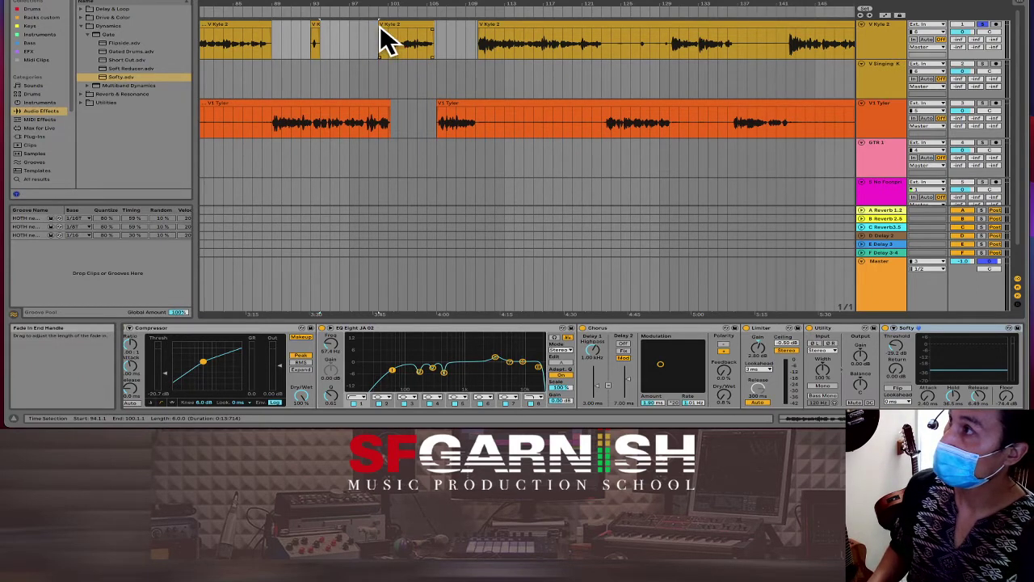
{"action": "left_click", "coordinate": [264, 123]}
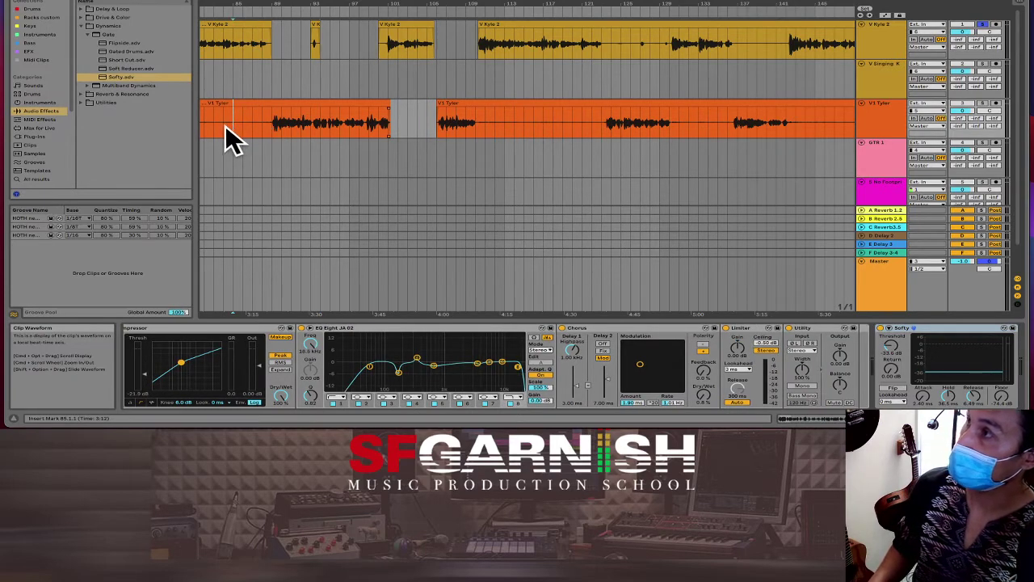
{"action": "left_click", "coordinate": [224, 125]}
Step: Play the edited vocals from bar 84 and turn off the first vocal track's solo
{"action": "key", "text": "space"}
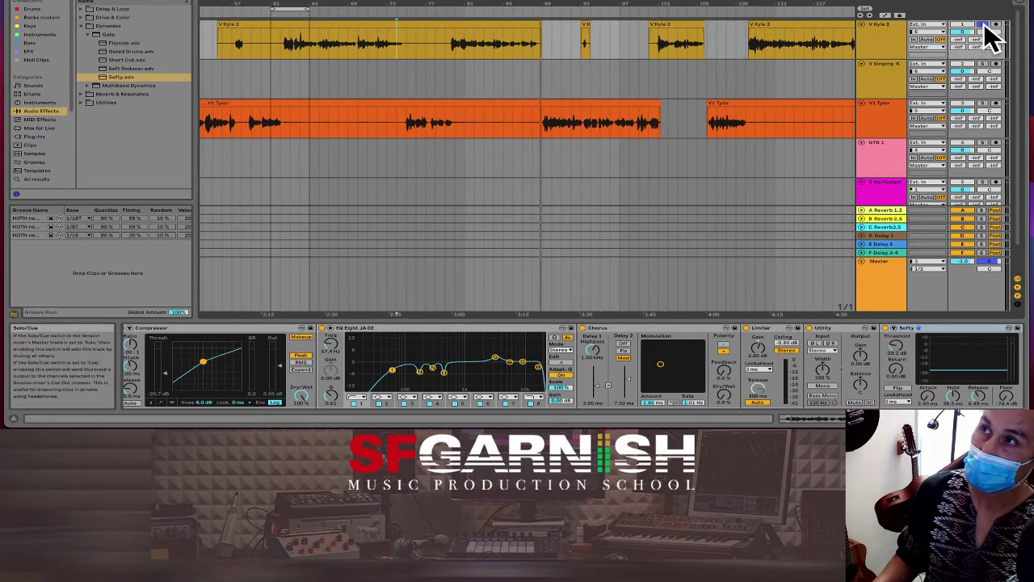
{"action": "left_click", "coordinate": [982, 25]}
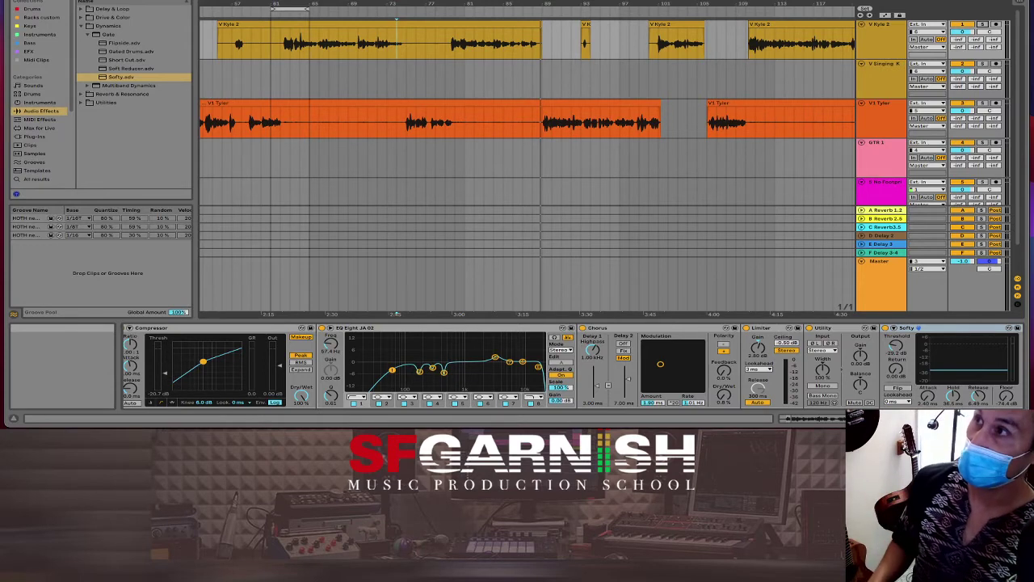
{"action": "left_click_drag", "start_coordinate": [409, 41], "coordinate": [414, 40]}
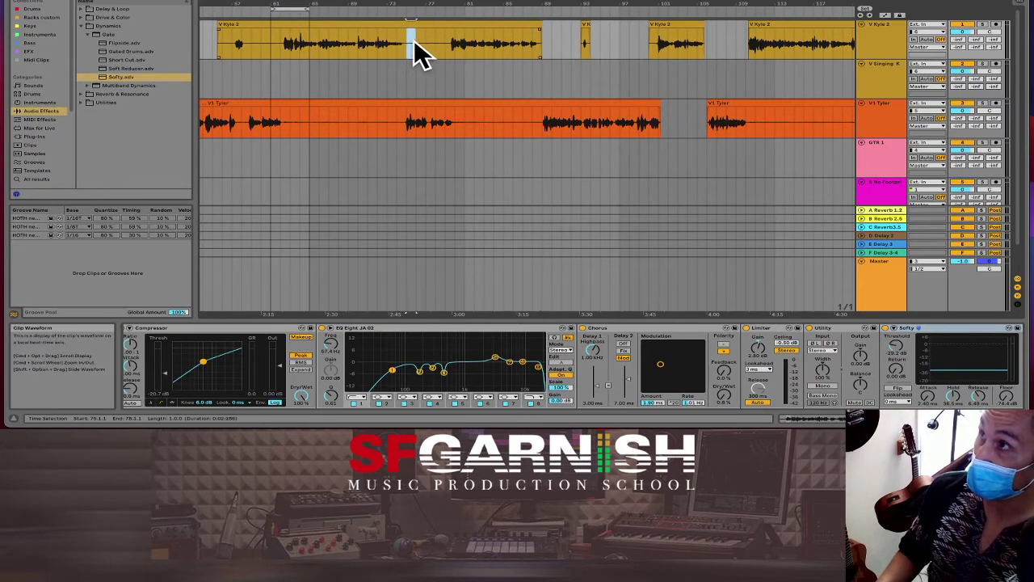
{"action": "key", "text": "super+e"}
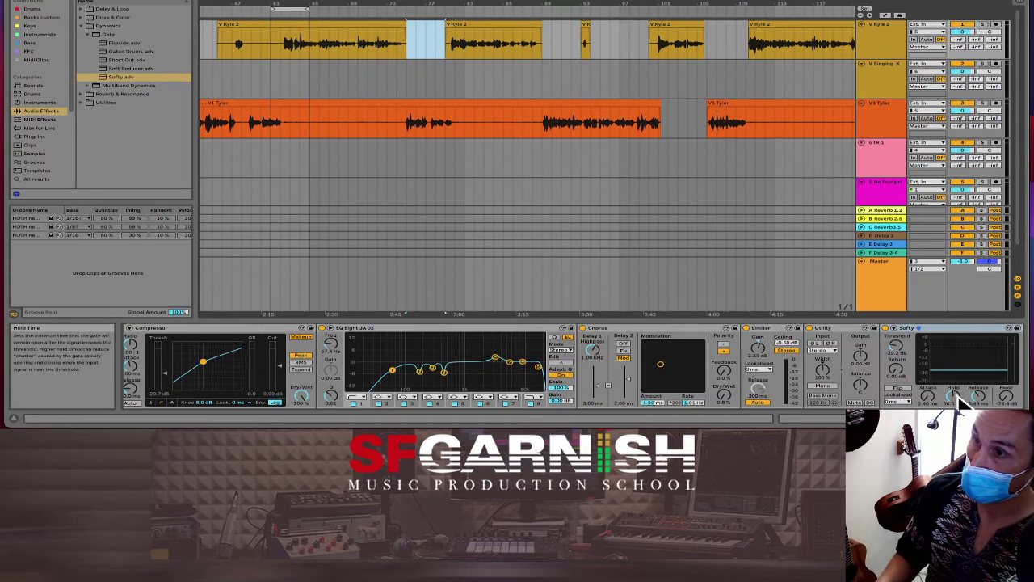
{"action": "left_click", "coordinate": [565, 418]}
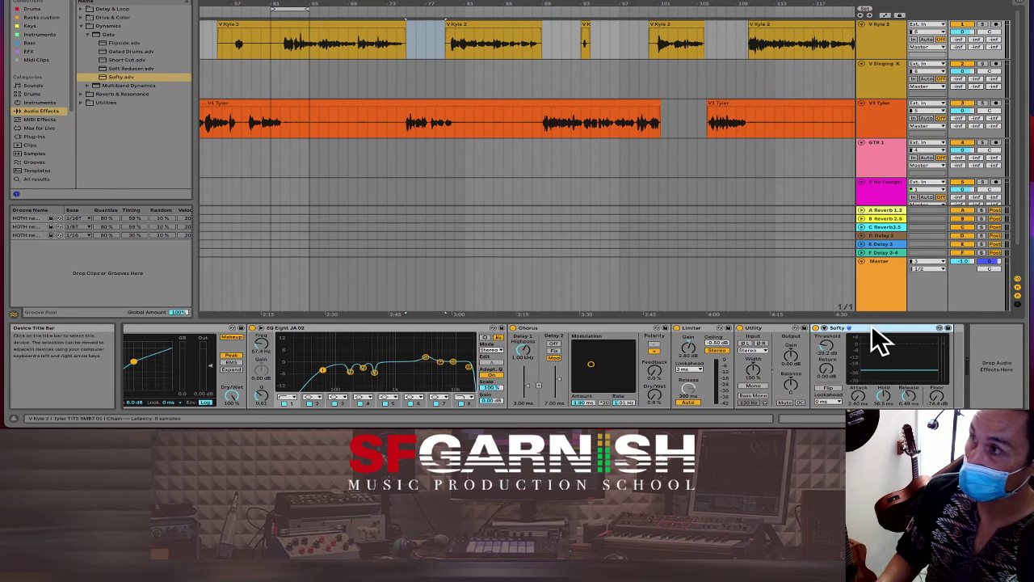
{"action": "scroll", "coordinate": [186, 353], "scroll_direction": "left", "scroll_amount": 5}
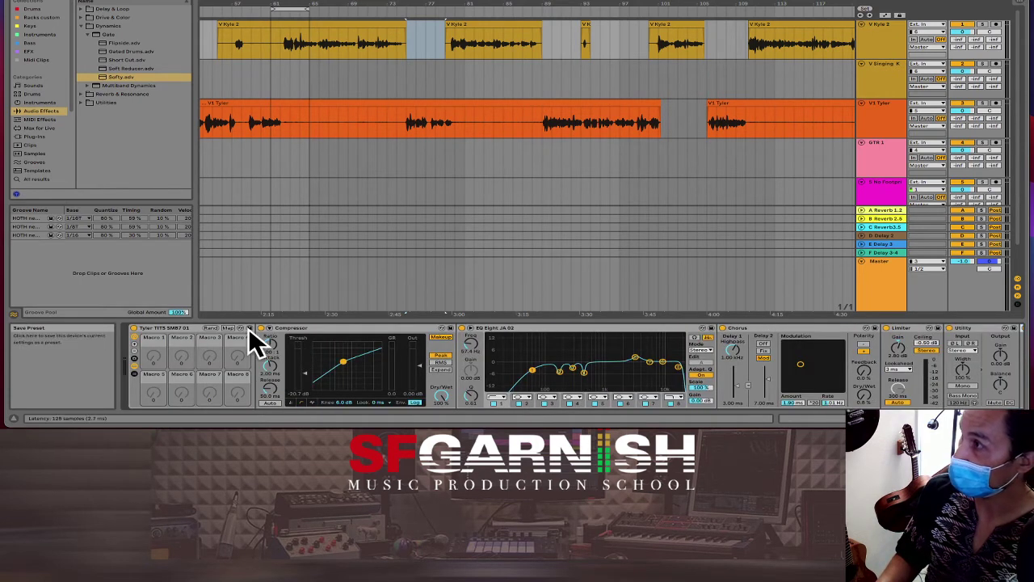
Step: Save the top vocal rack to the User Library as a preset named for the singer plus 'TITS SM58 01'
{"action": "left_click", "coordinate": [250, 329]}
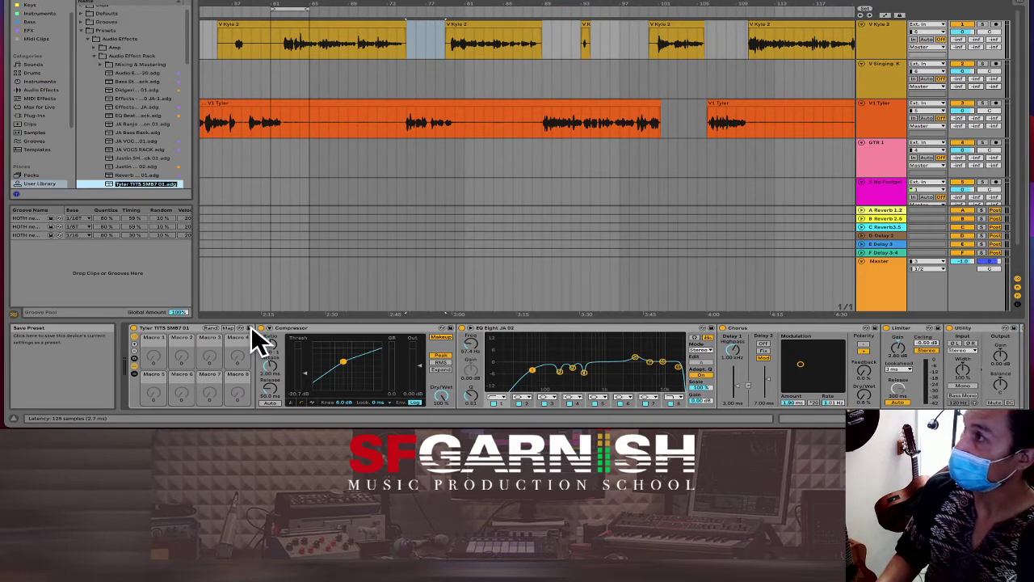
{"action": "key", "text": "Return"}
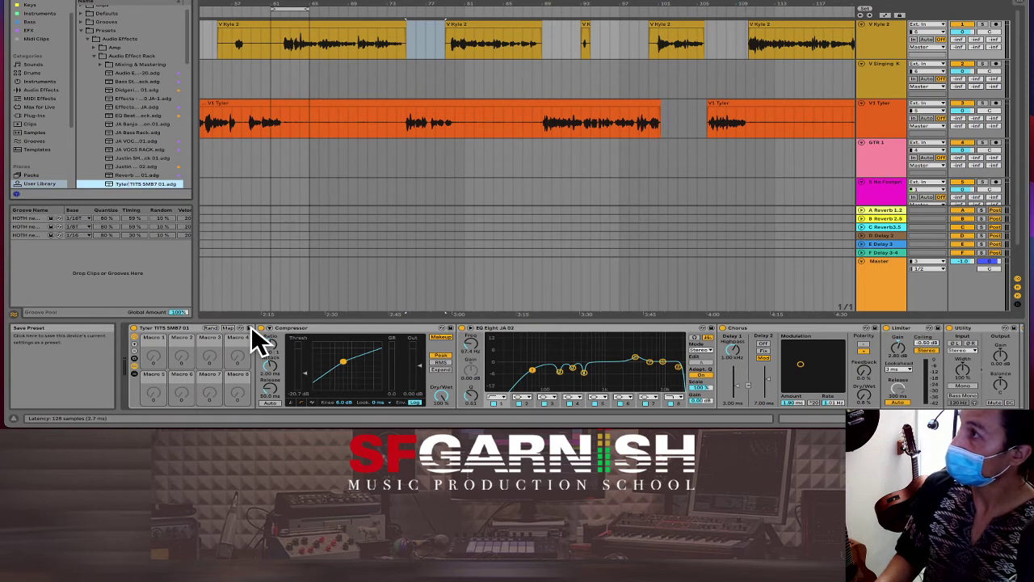
{"action": "key", "text": "Delete"}
{"action": "key", "text": "Delete"}
{"action": "key", "text": "Delete"}
{"action": "key", "text": "Delete"}
{"action": "key", "text": "Delete"}
{"action": "key", "text": "Delete"}
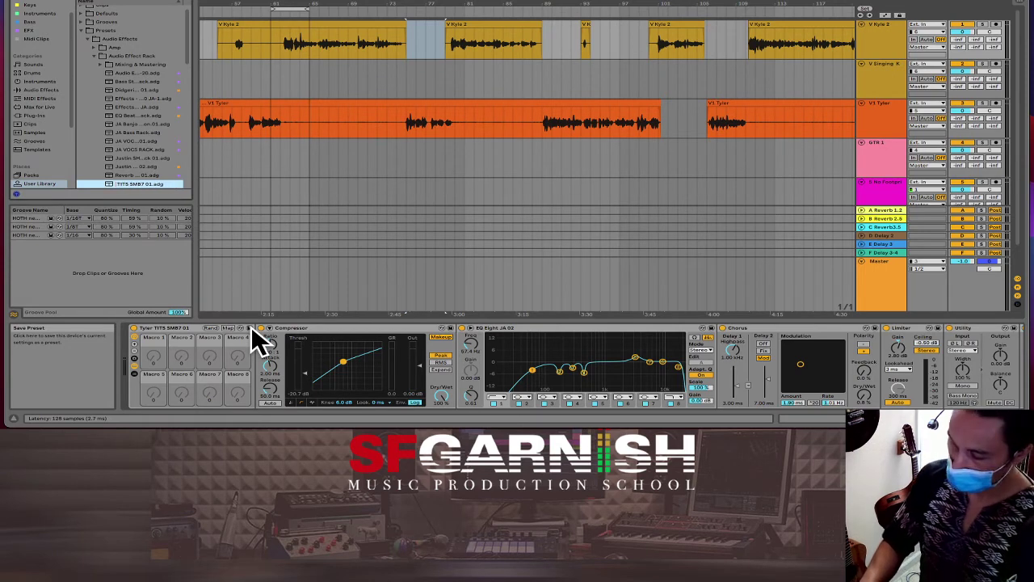
{"action": "type", "text": "Kyle"}
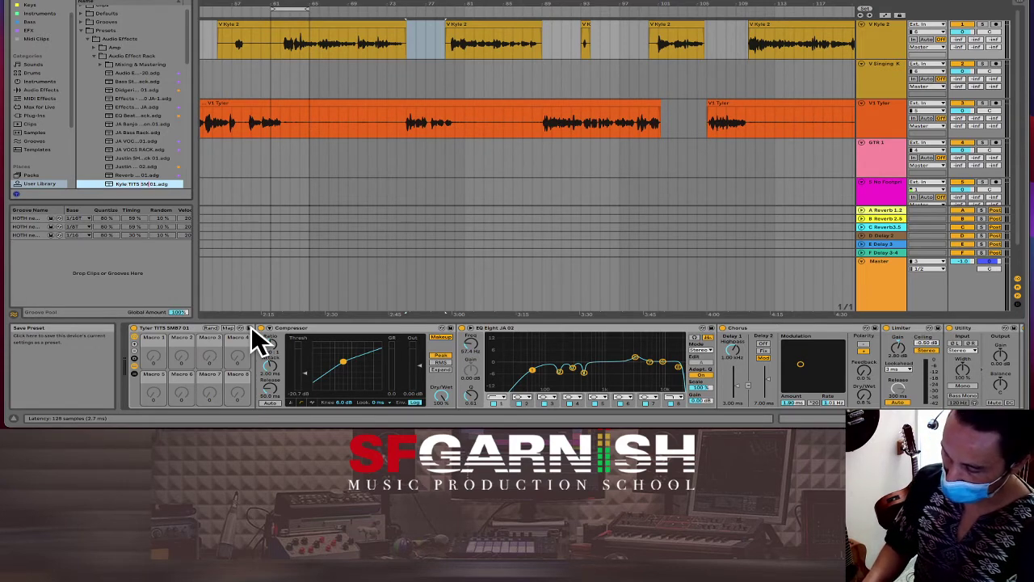
{"action": "type", "text": "58"}
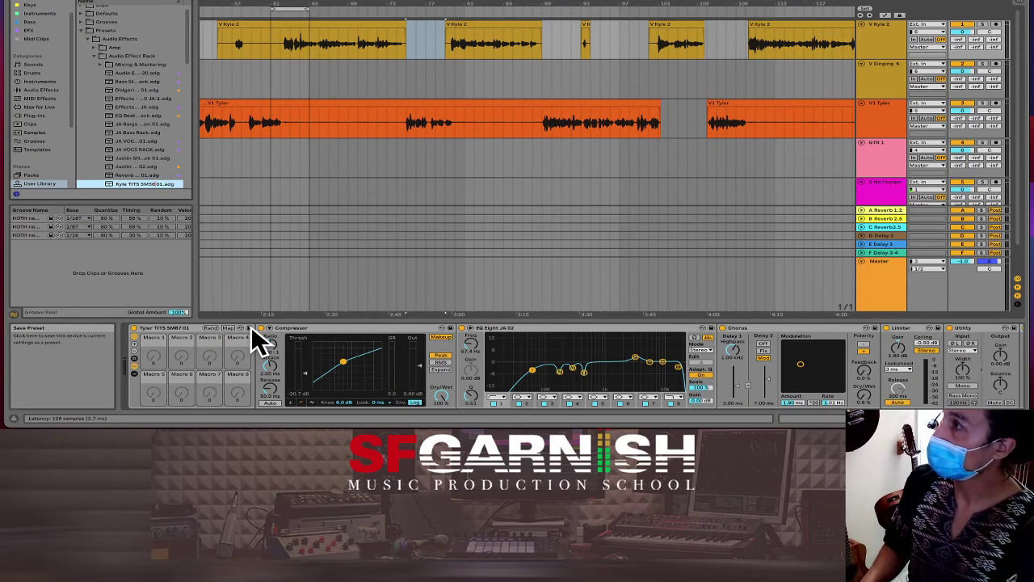
{"action": "key", "text": "Return"}
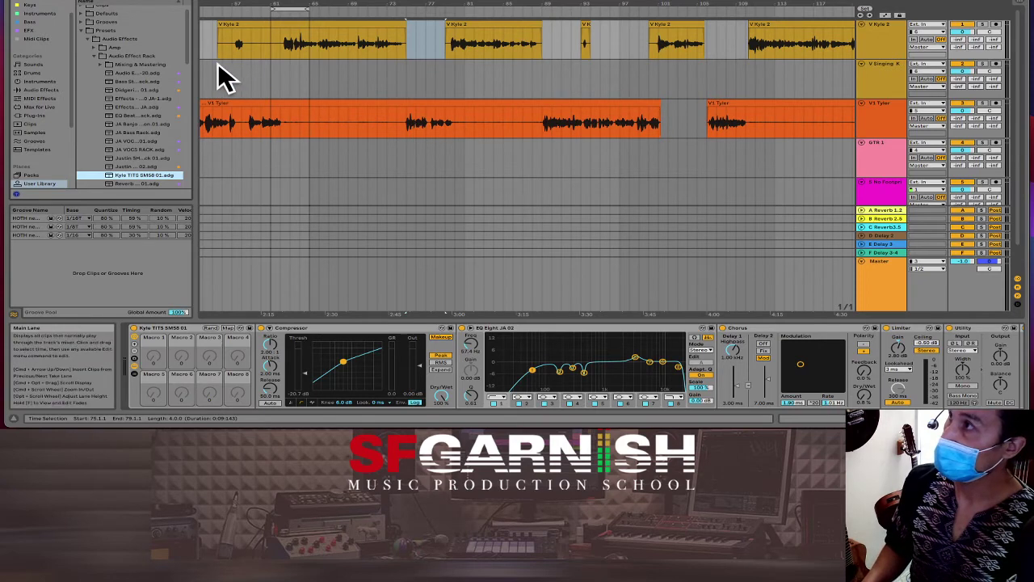
Step: Zoom out to show the whole song and put the insert mark at the song start
{"action": "left_click", "coordinate": [215, 86]}
{"action": "scroll", "coordinate": [217, 85], "scroll_direction": "down", "scroll_amount": 6}
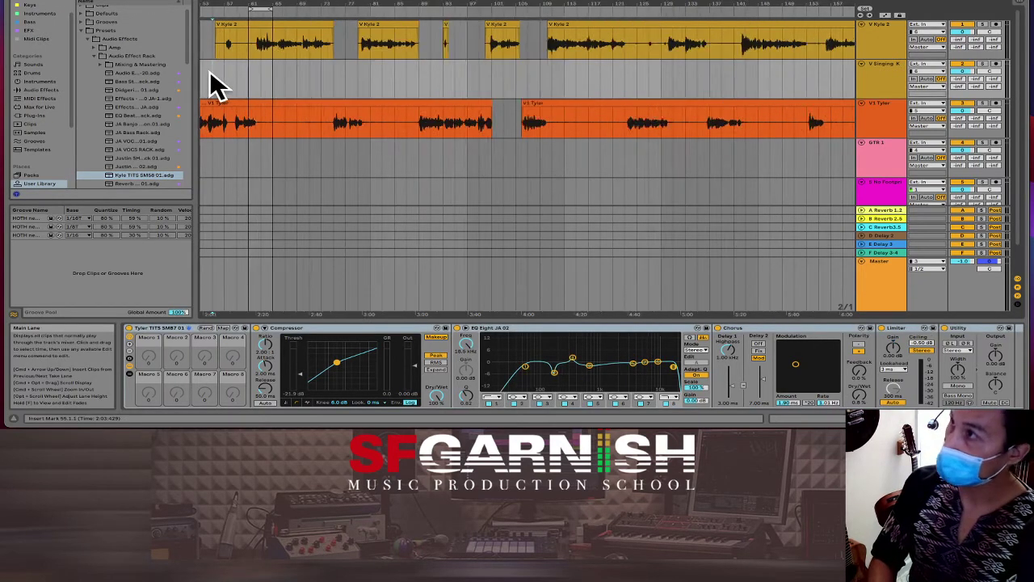
{"action": "scroll", "coordinate": [466, 87], "scroll_direction": "down", "scroll_amount": 4}
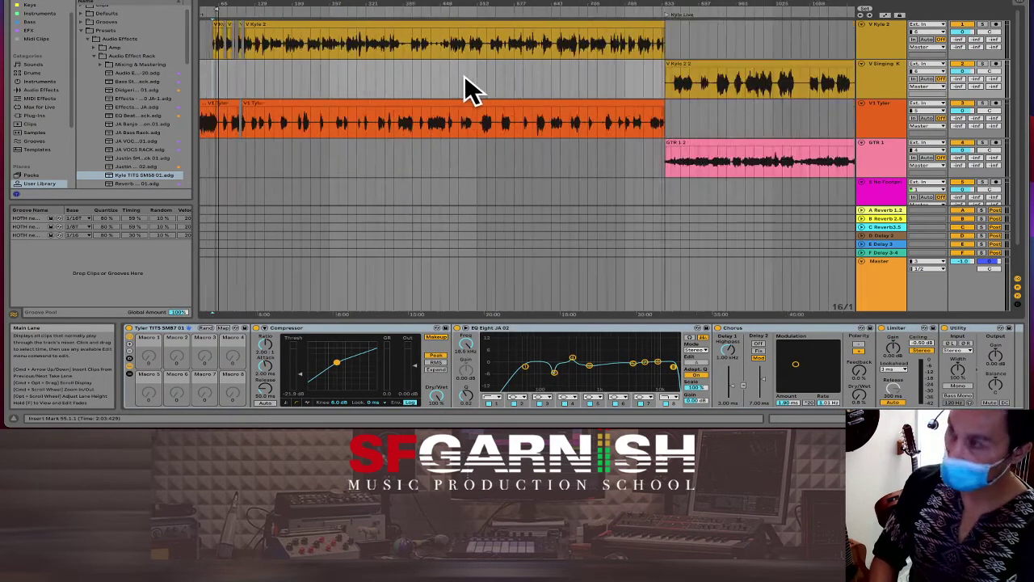
{"action": "left_click", "coordinate": [201, 82]}
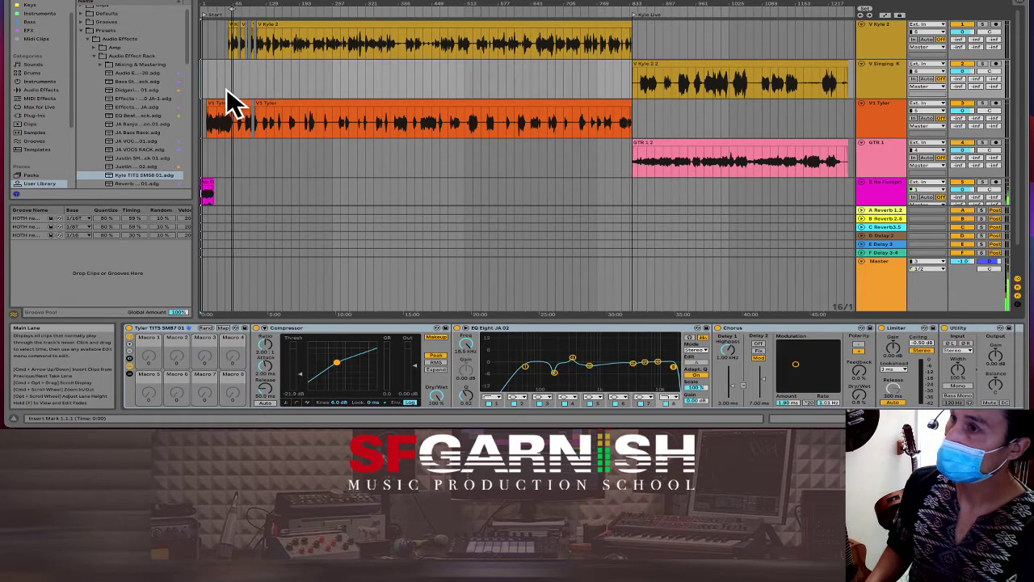
Step: On the Master track, bypass Wide & Warm after the Limiter, then re-enable it
{"action": "left_click", "coordinate": [291, 279]}
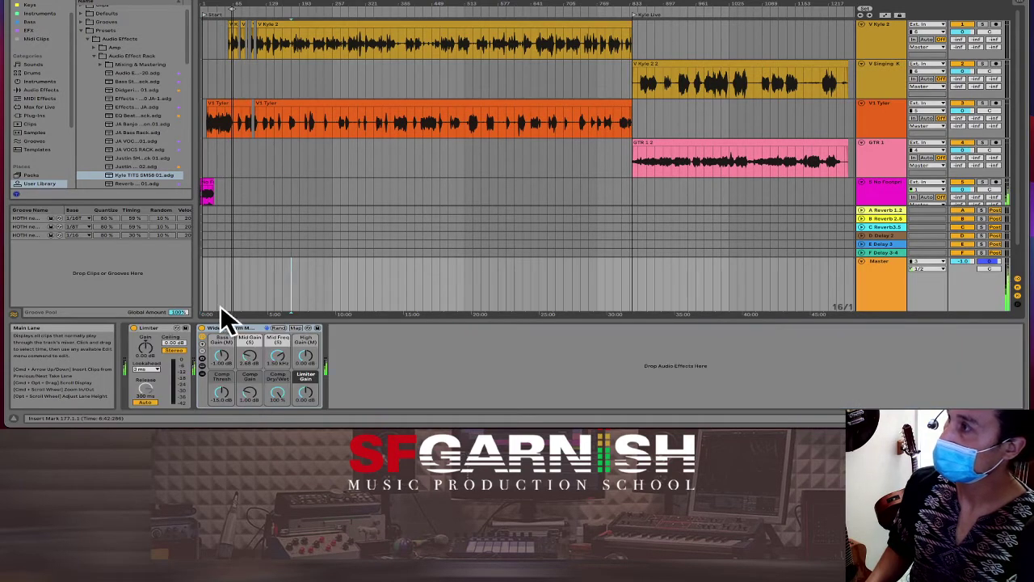
{"action": "left_click", "coordinate": [201, 329]}
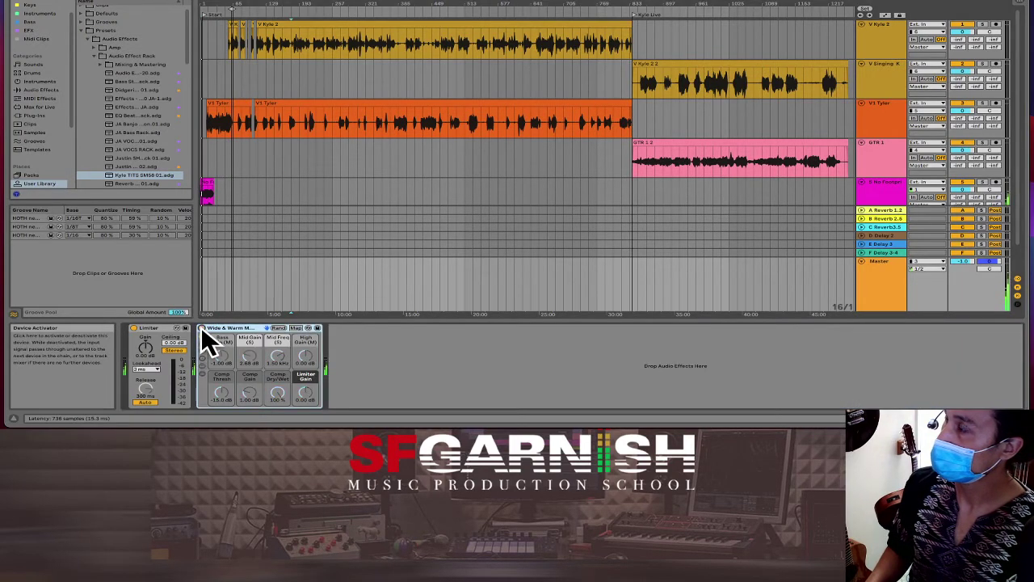
{"action": "left_click", "coordinate": [201, 328]}
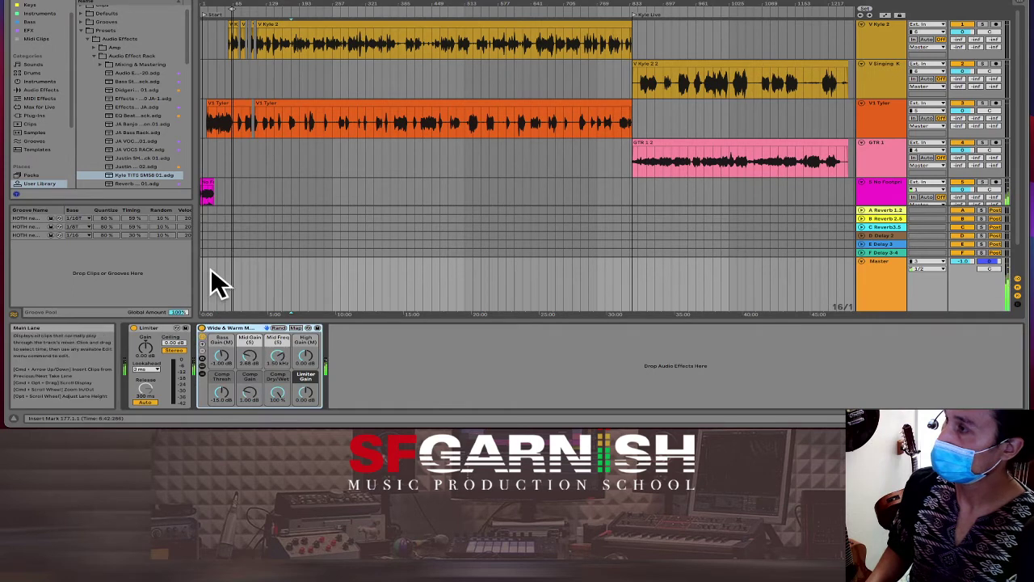
Step: Show the orange vocal track's effect chain and play the song from points inside the vocal clip
{"action": "left_click", "coordinate": [264, 125]}
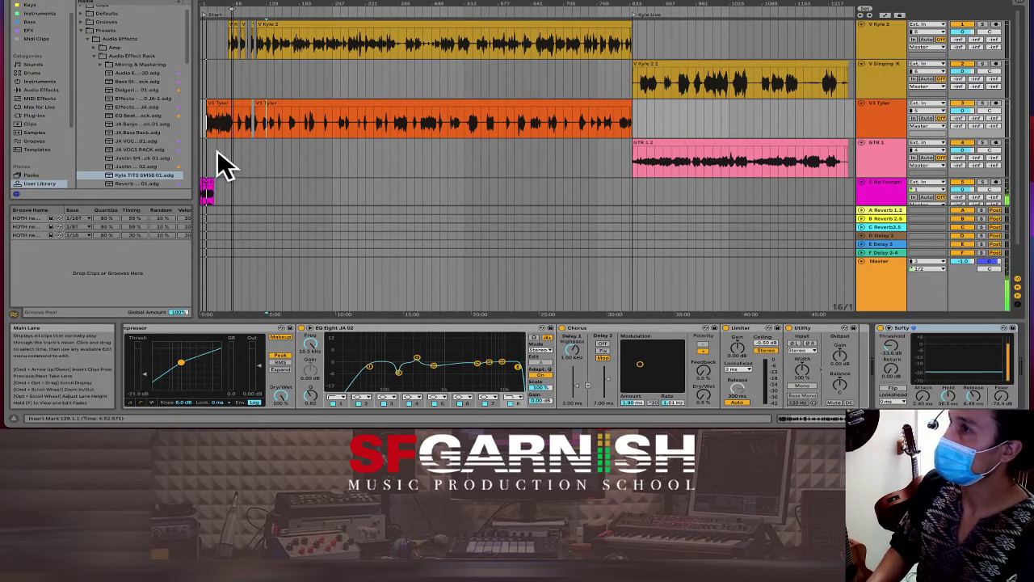
{"action": "key", "text": "space"}
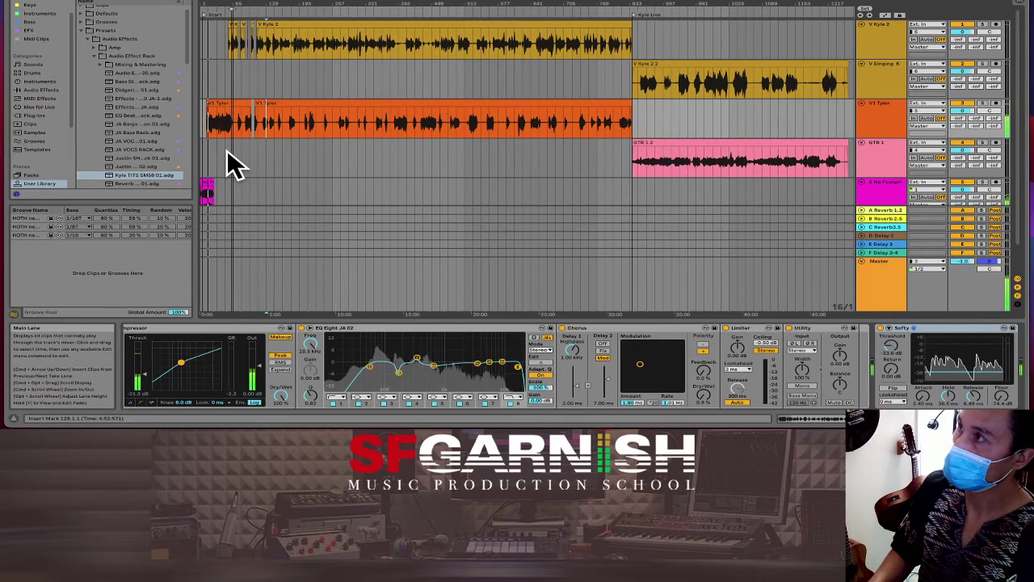
{"action": "left_click", "coordinate": [308, 121]}
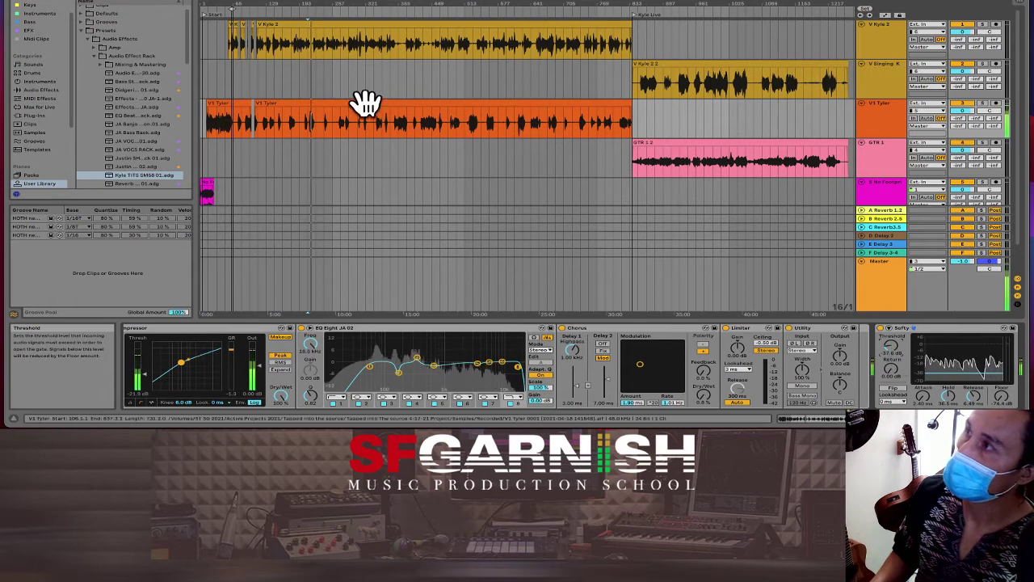
{"action": "left_click", "coordinate": [315, 125]}
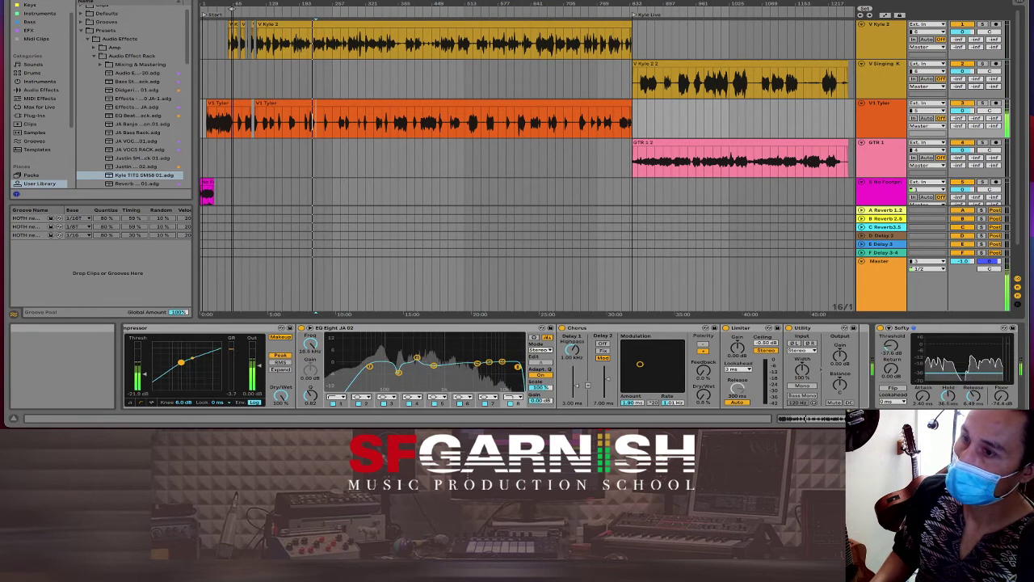
Step: Move the Softy gate to an earlier position in the vocal effect chain
{"action": "scroll", "coordinate": [906, 380], "scroll_direction": "right", "scroll_amount": 3}
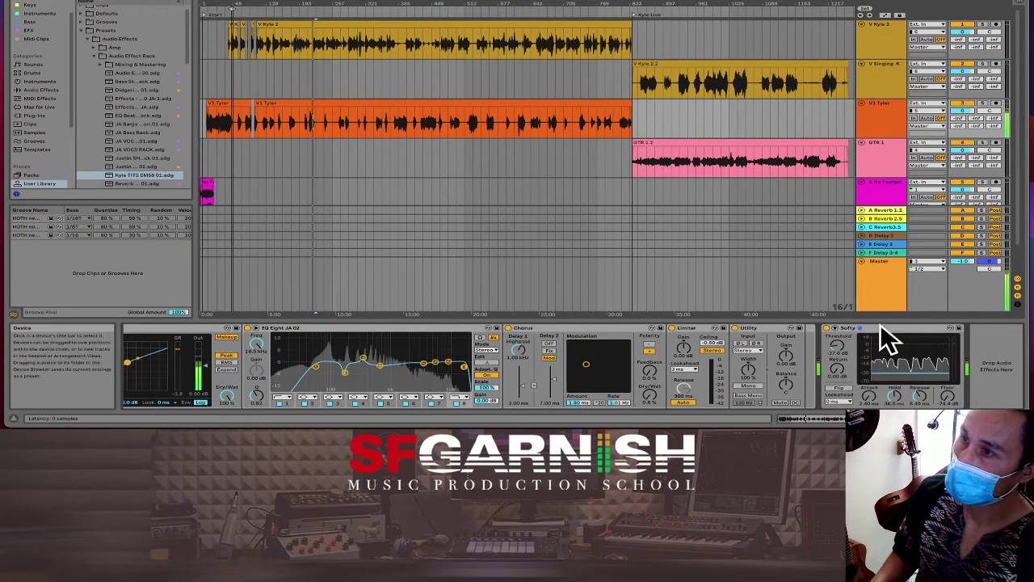
{"action": "left_click_drag", "start_coordinate": [885, 330], "coordinate": [803, 338]}
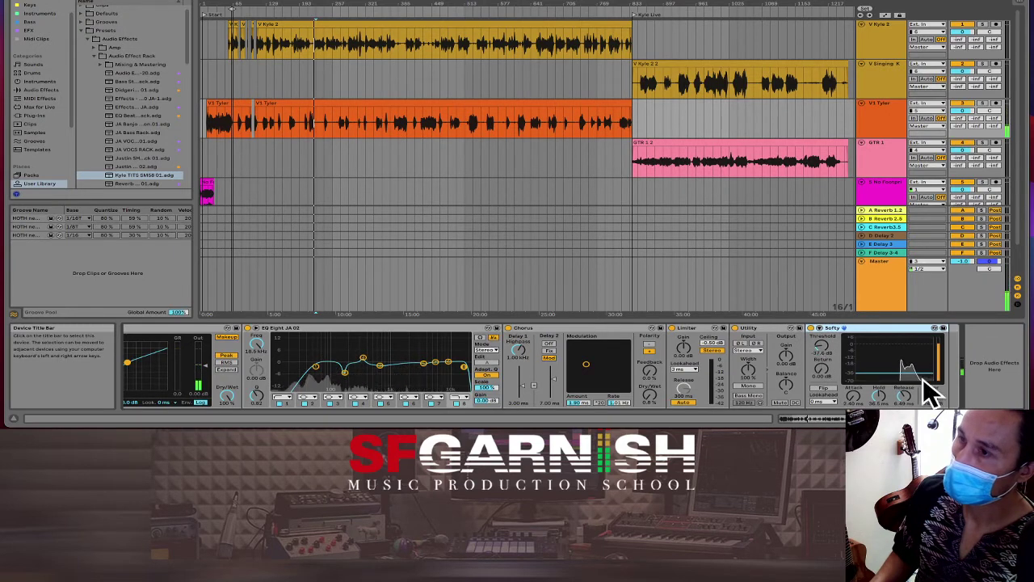
{"action": "scroll", "coordinate": [838, 408], "scroll_direction": "left", "scroll_amount": 3}
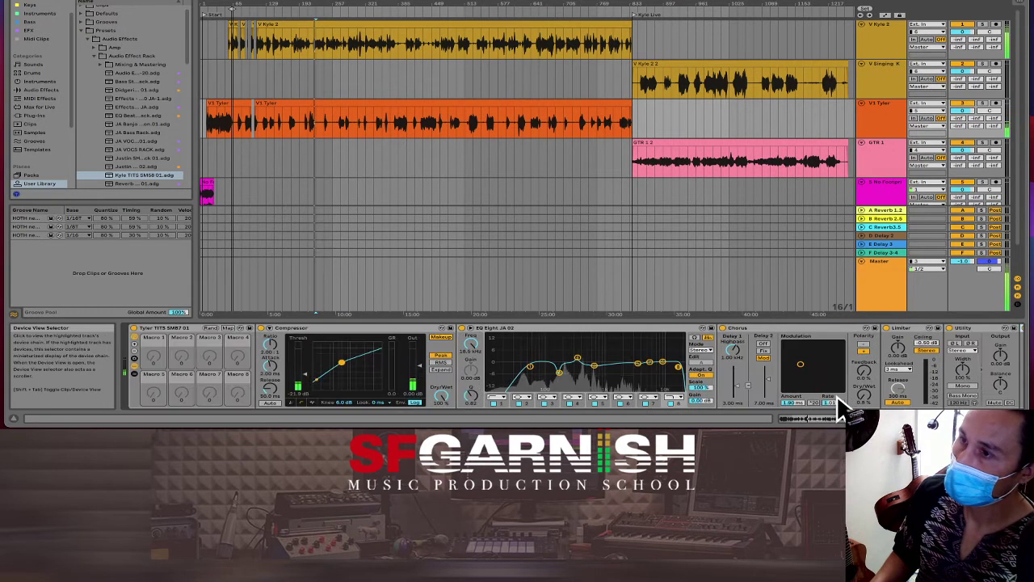
Step: Save the orange vocal rack to the User Library as singer-named presets numbered 01 and 02
{"action": "left_click", "coordinate": [252, 328]}
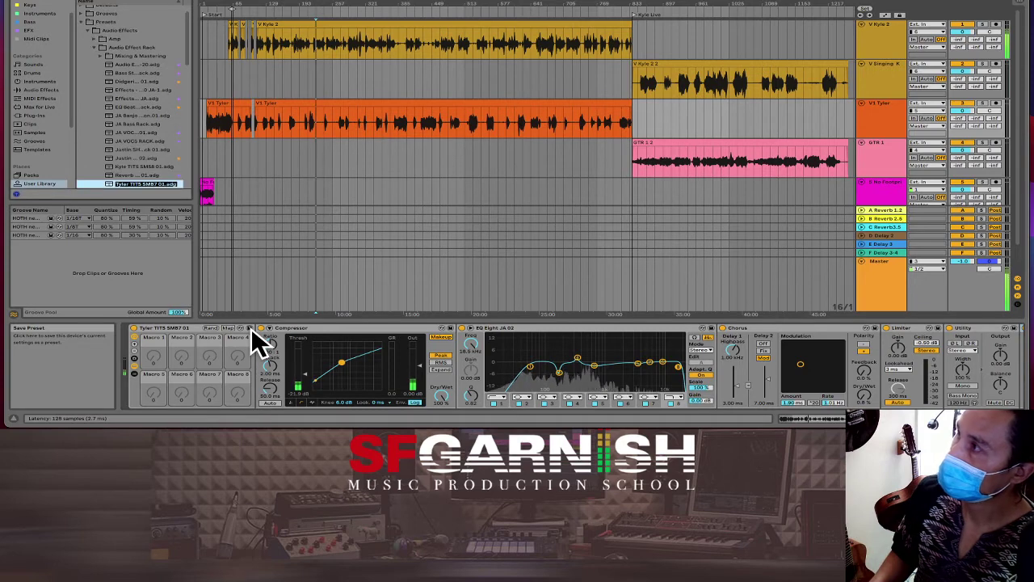
{"action": "key", "text": "Return"}
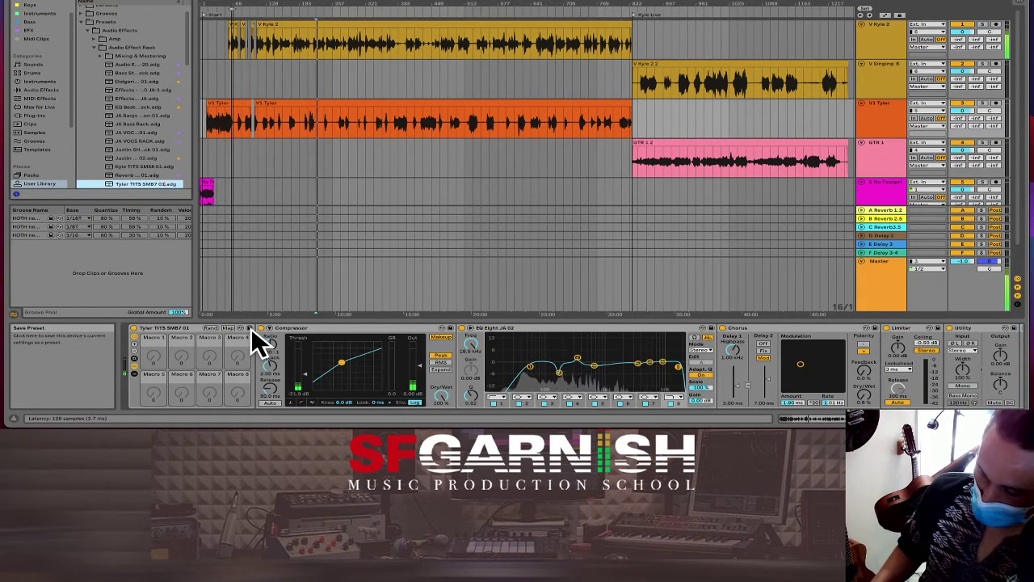
{"action": "left_click", "coordinate": [251, 329]}
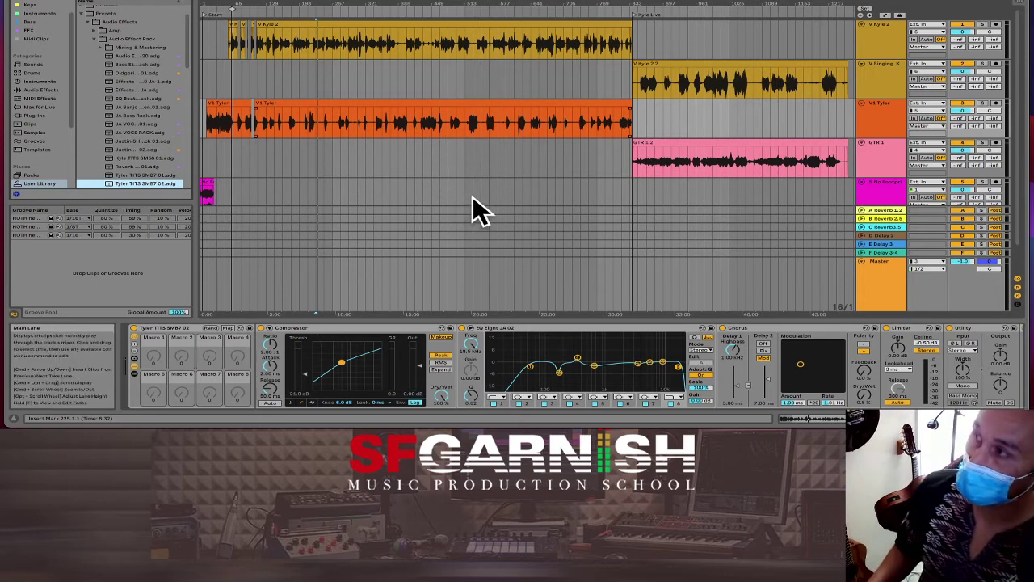
Step: Show the GTR 1 guitar track's empty chain and browse the EFX collection under Audio Effects
{"action": "left_click", "coordinate": [637, 161]}
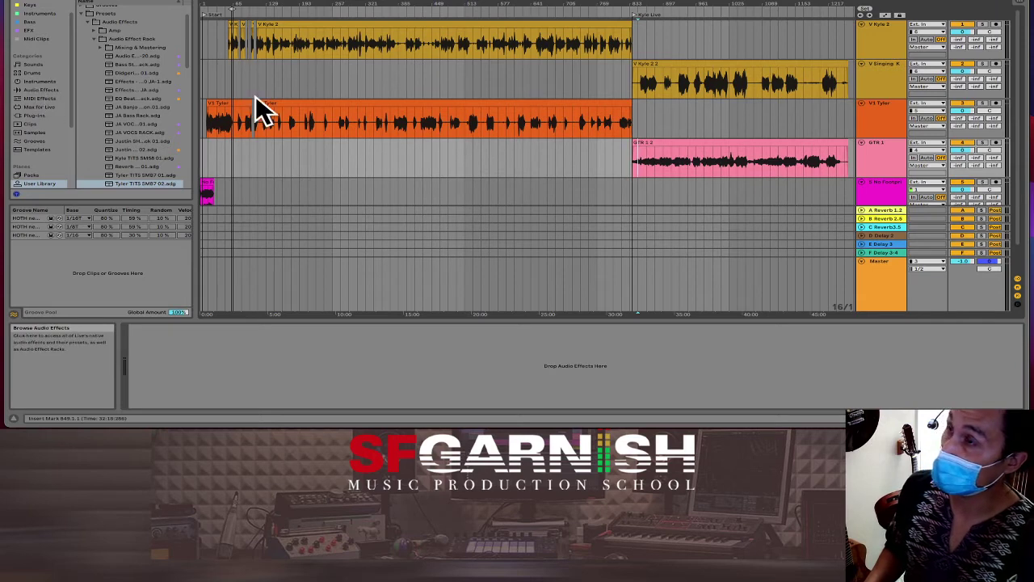
{"action": "left_click", "coordinate": [39, 89]}
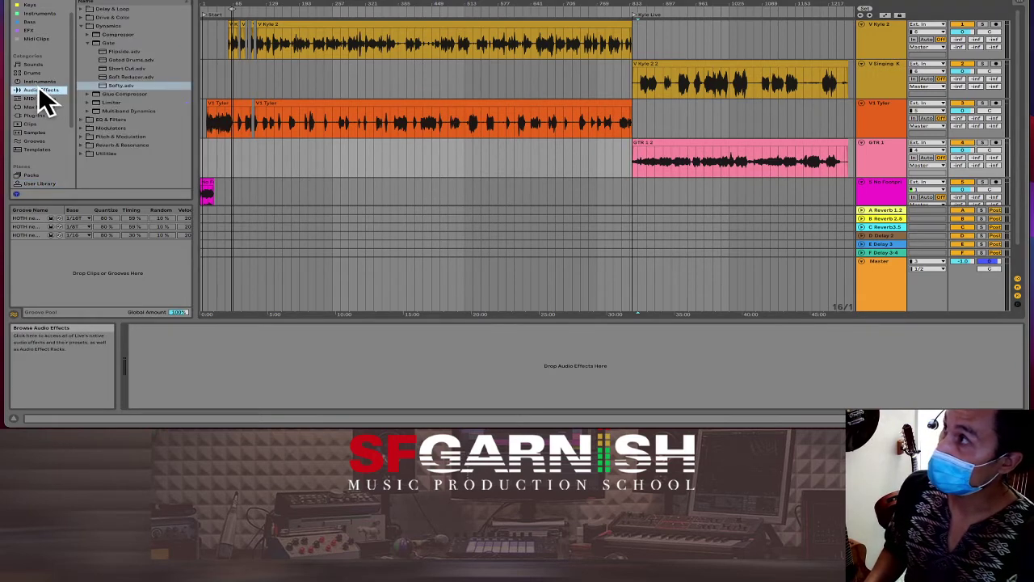
{"action": "left_click", "coordinate": [42, 29]}
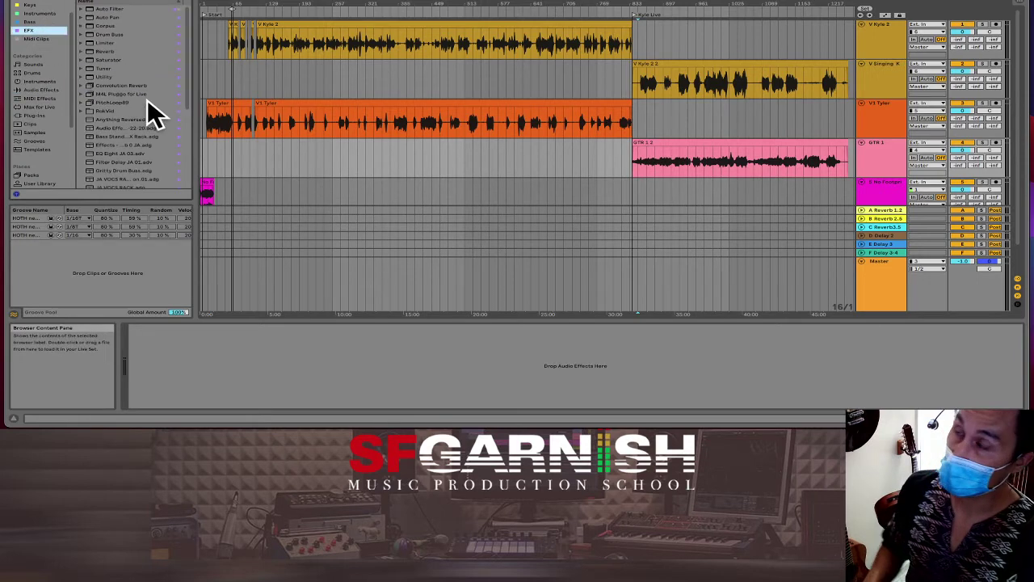
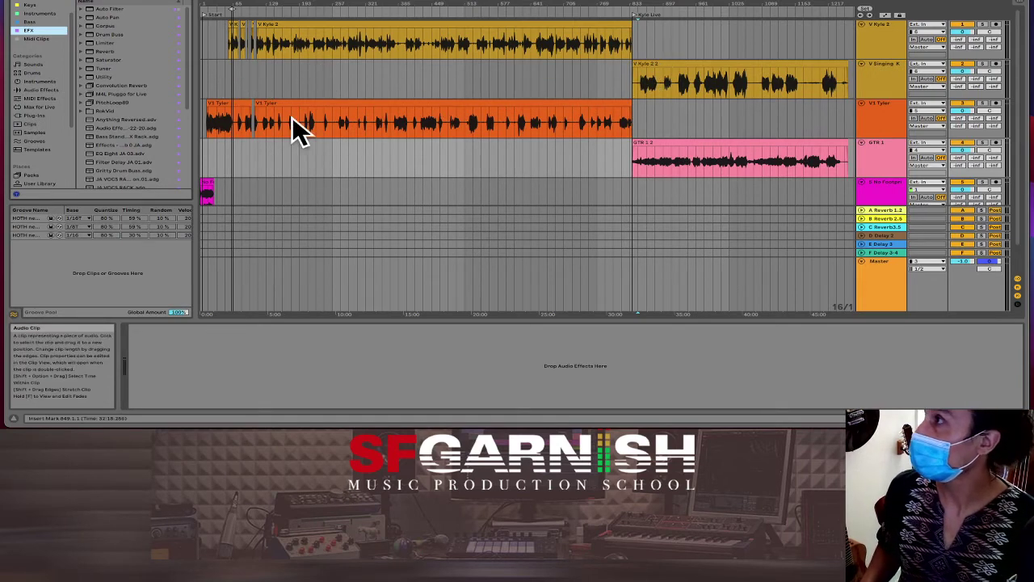
Step: Load the JA VOCS vocal rack preset onto the V Singing K and GTR 1 tracks
{"action": "left_click", "coordinate": [121, 179]}
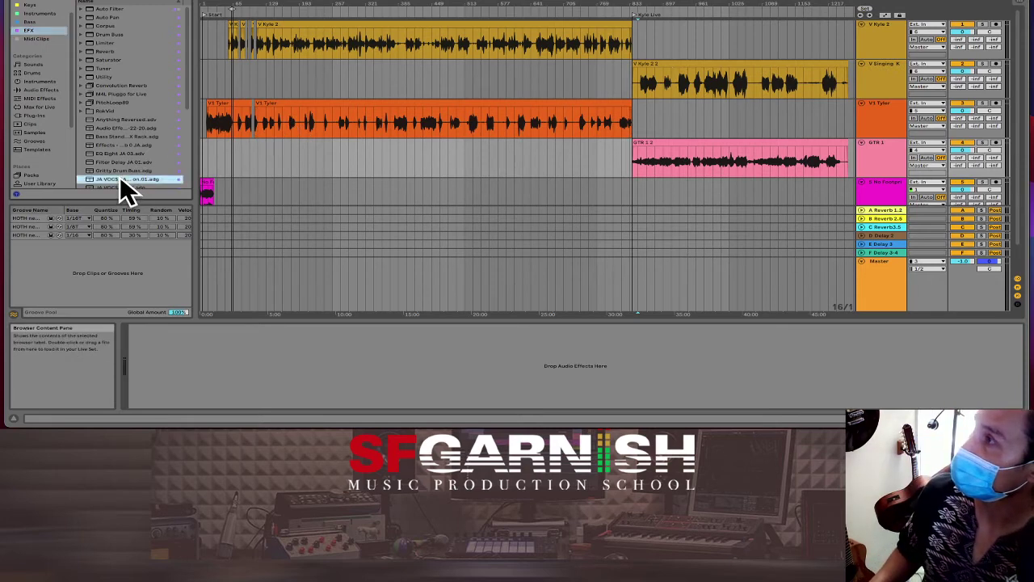
{"action": "left_click_drag", "start_coordinate": [119, 180], "coordinate": [693, 79]}
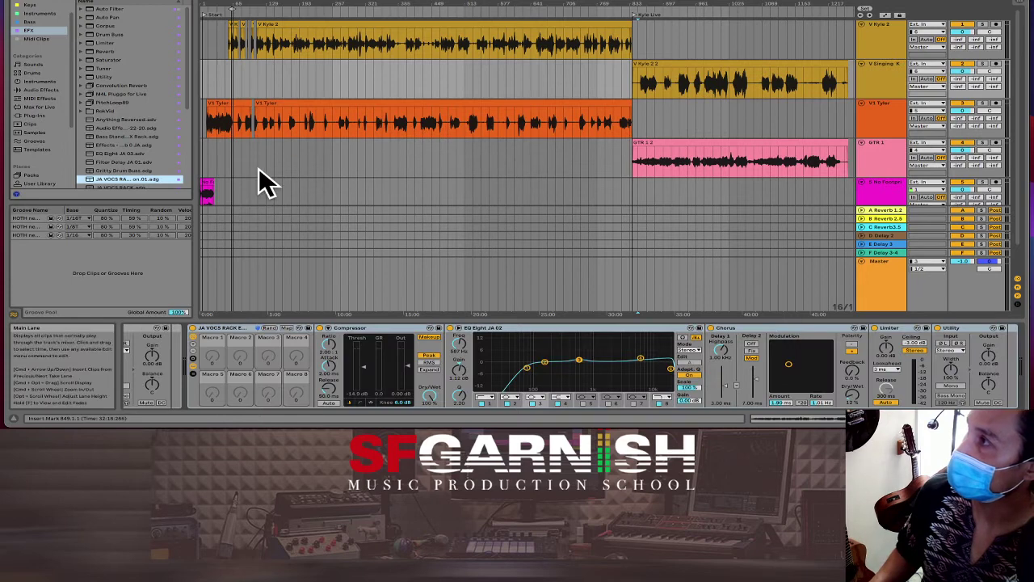
{"action": "left_click_drag", "start_coordinate": [102, 179], "coordinate": [688, 155]}
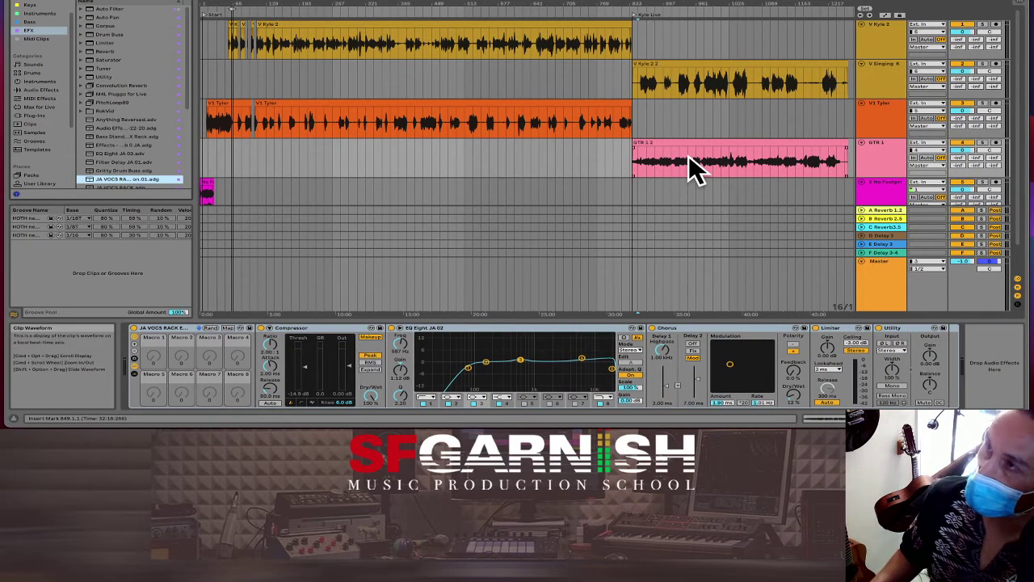
Step: Solo V Singing K and expand its vocal rack's effect chain for editing
{"action": "left_click", "coordinate": [982, 62]}
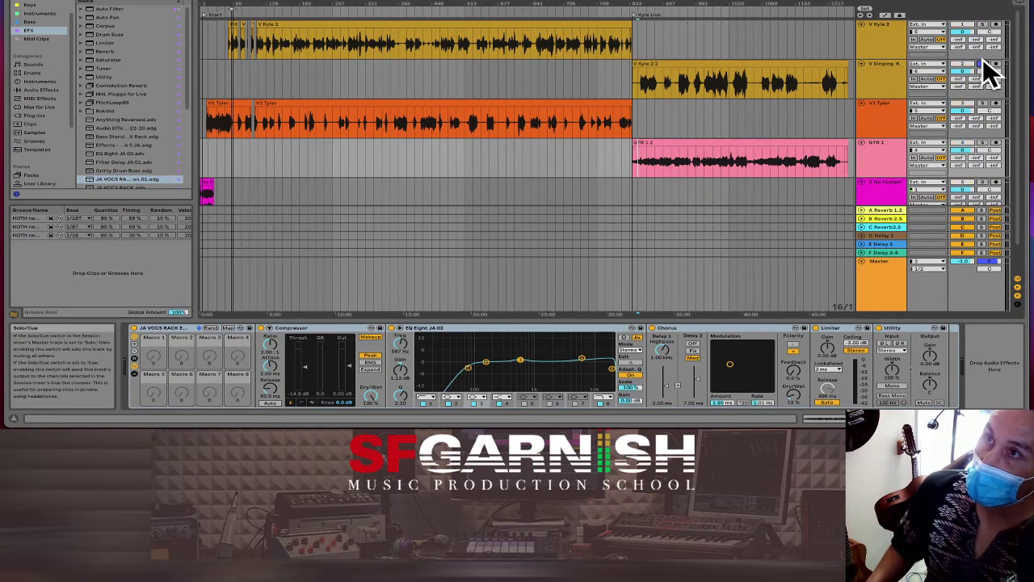
{"action": "left_click", "coordinate": [707, 86]}
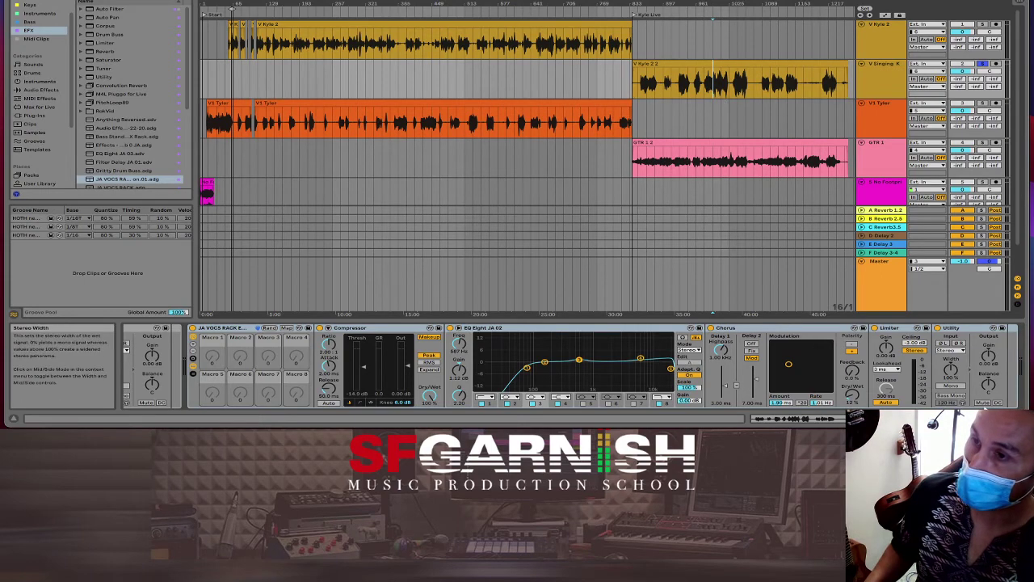
{"action": "left_click_drag", "start_coordinate": [800, 418], "coordinate": [800, 418]}
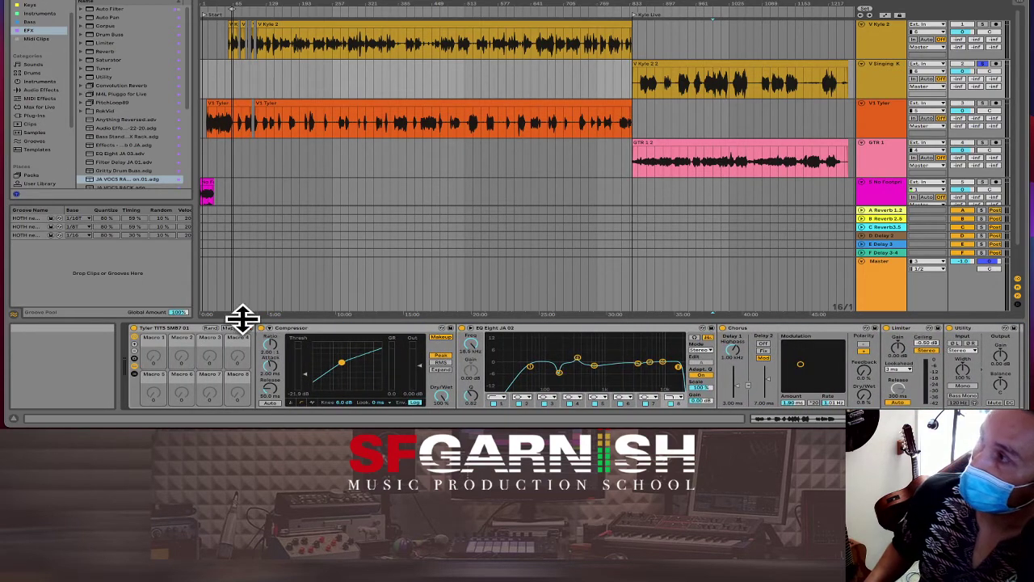
{"action": "left_click", "coordinate": [163, 327]}
{"action": "key", "text": "Return"}
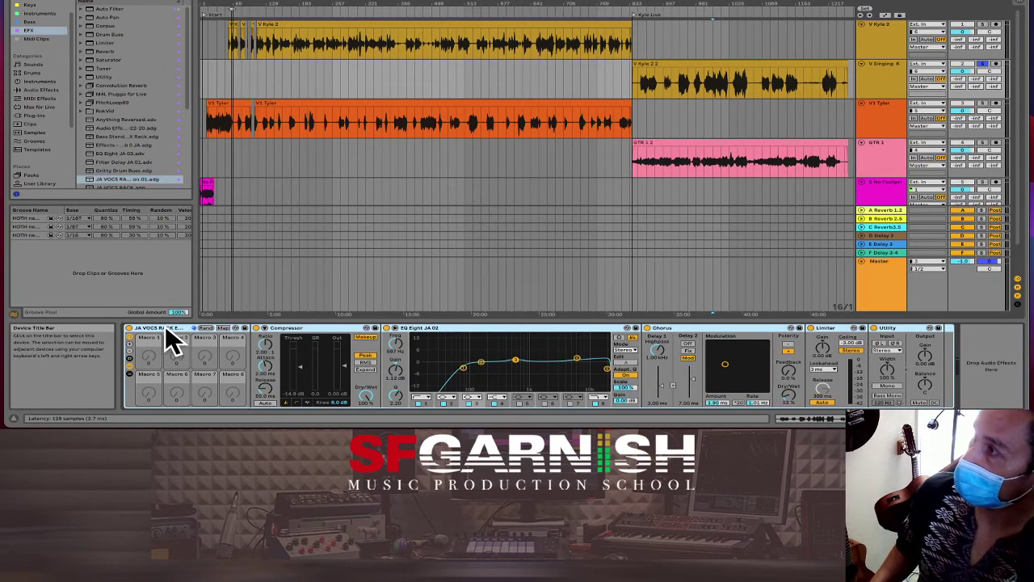
{"action": "left_click", "coordinate": [715, 91]}
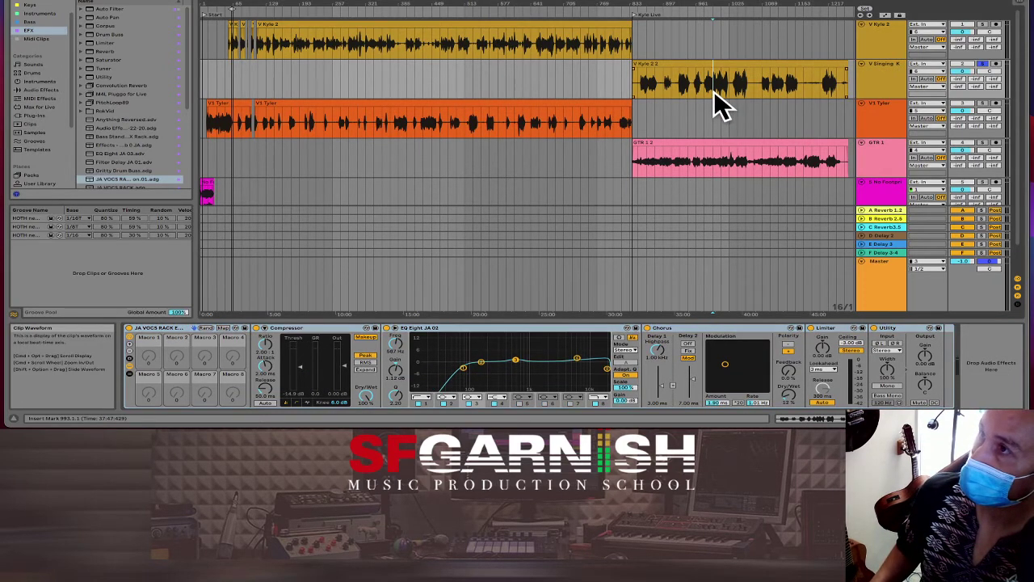
Step: Audition the vocal and enable the EQ Eight low band at 100 Hz and high band near 5 kHz
{"action": "left_click_drag", "start_coordinate": [716, 90], "coordinate": [723, 92]}
{"action": "key", "text": "space"}
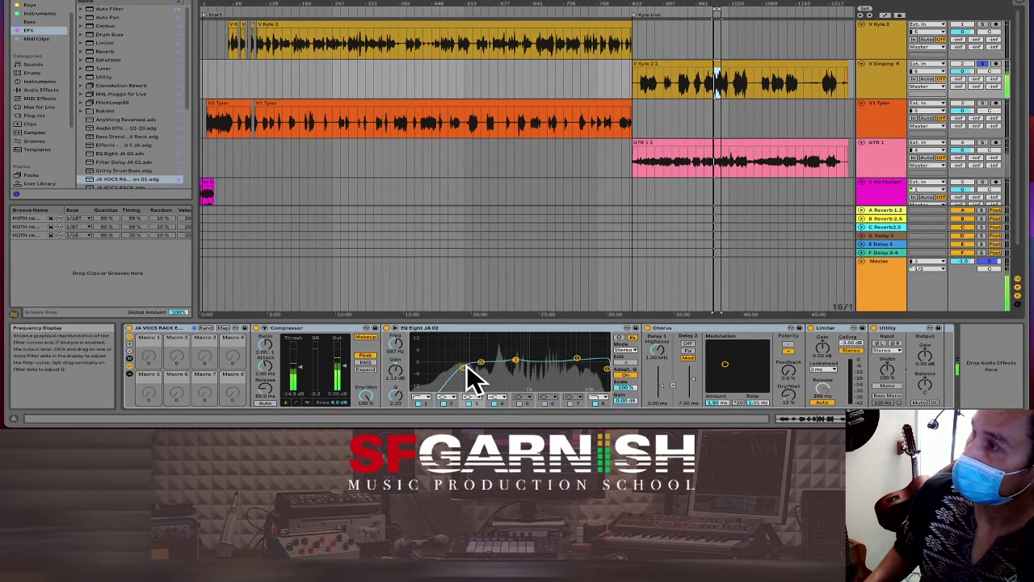
{"action": "left_click_drag", "start_coordinate": [522, 358], "coordinate": [532, 362]}
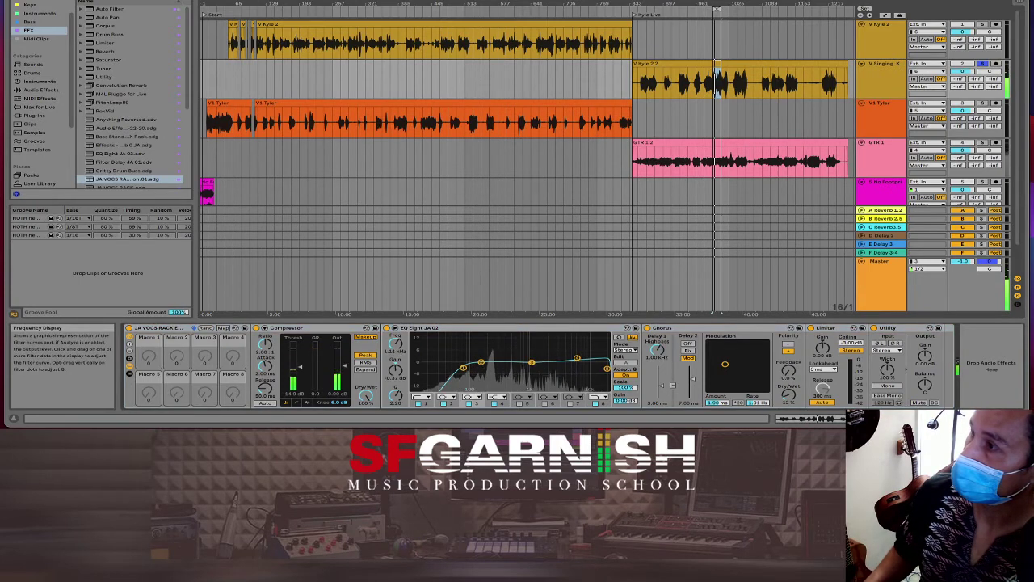
{"action": "left_click", "coordinate": [519, 403]}
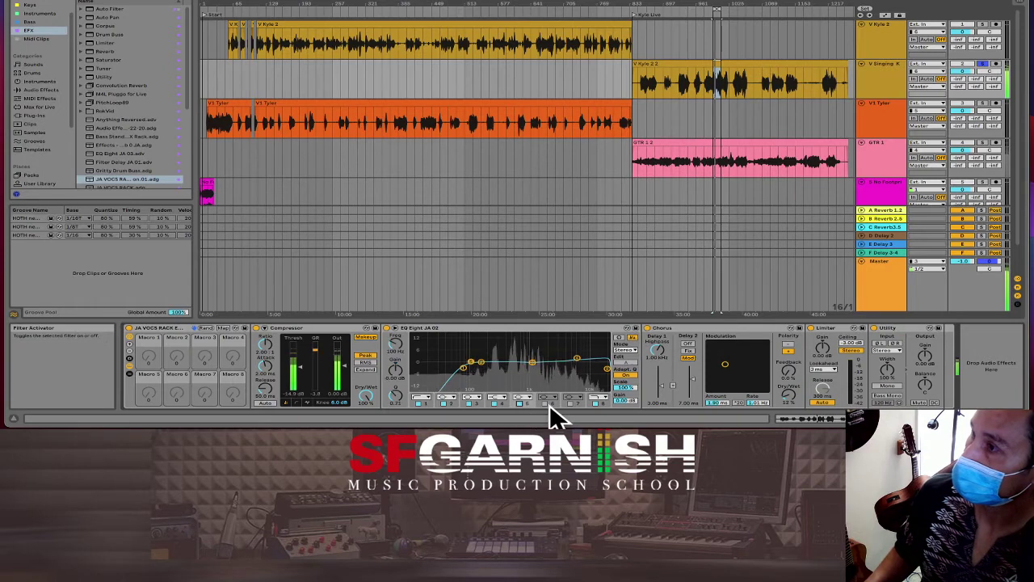
{"action": "left_click", "coordinate": [568, 403]}
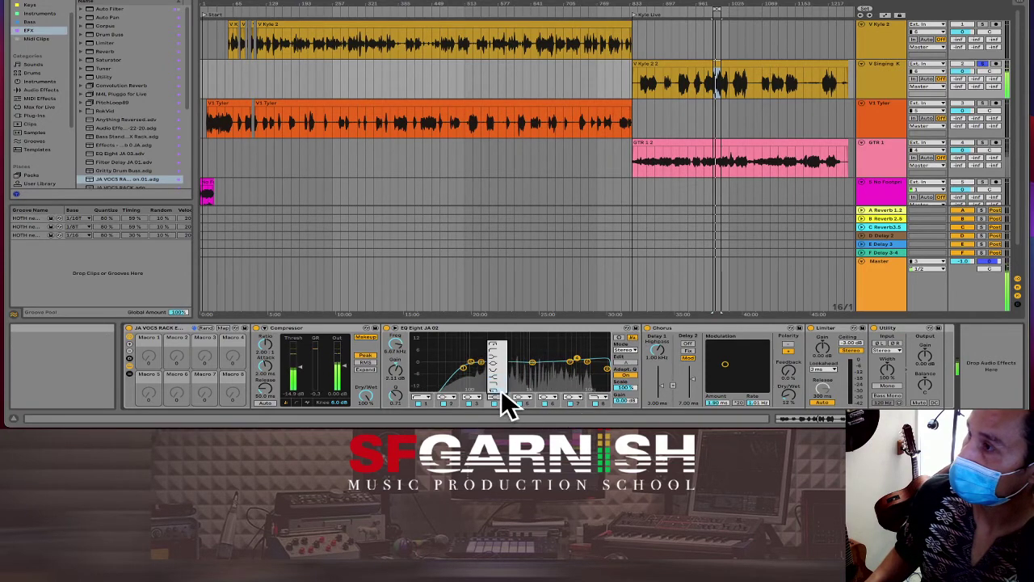
{"action": "left_click", "coordinate": [499, 359]}
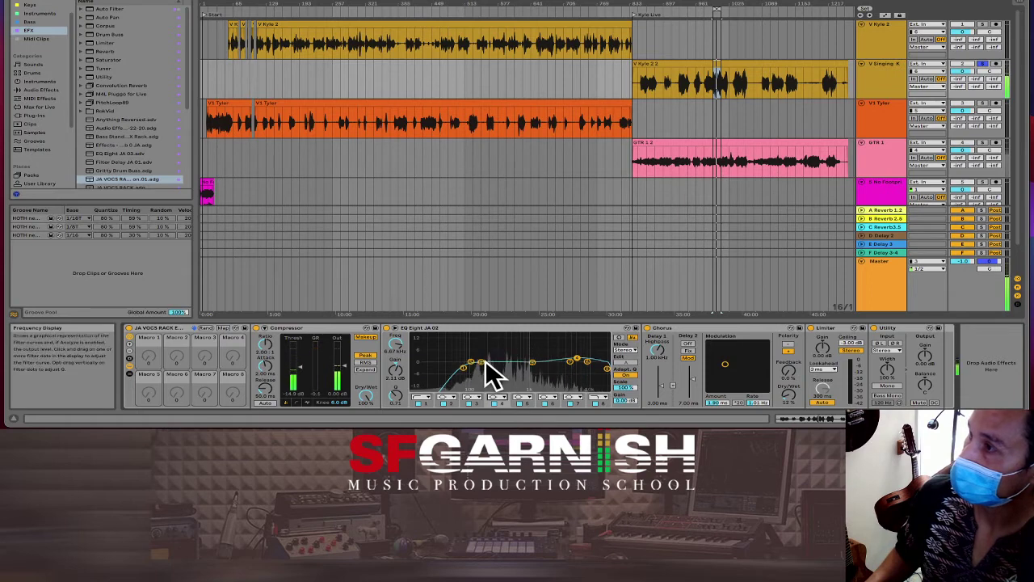
{"action": "left_click_drag", "start_coordinate": [473, 360], "coordinate": [544, 362]}
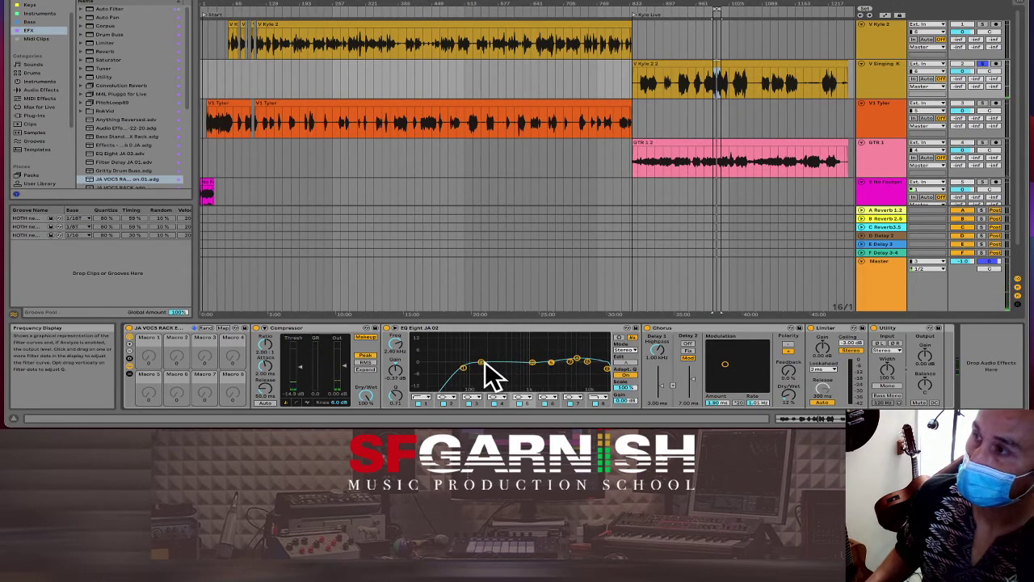
{"action": "left_click_drag", "start_coordinate": [533, 361], "coordinate": [590, 361]}
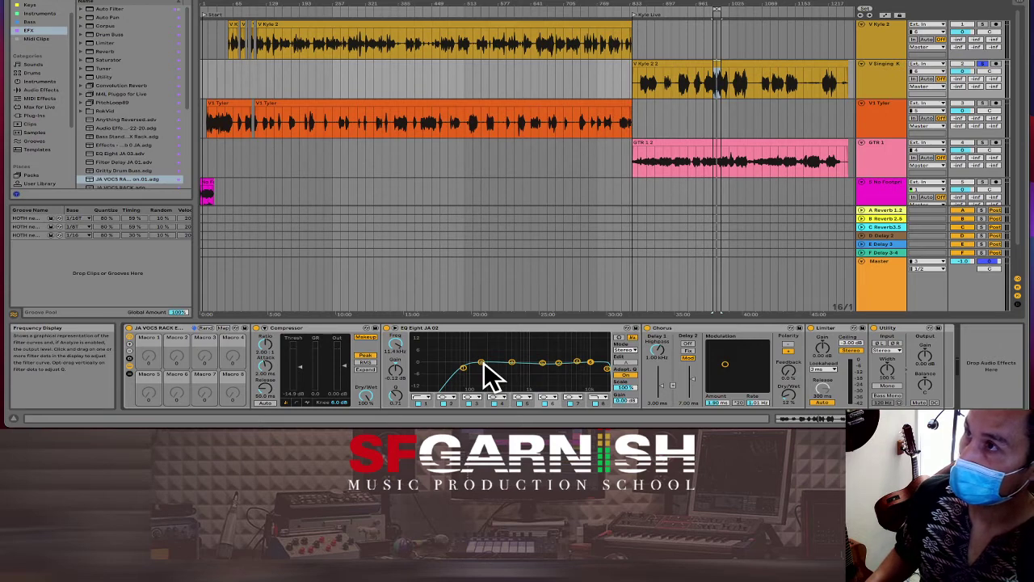
Step: Replay the vocal, cut a narrow notch near 267 Hz and add a small 1.6 kHz boost
{"action": "left_click", "coordinate": [717, 139]}
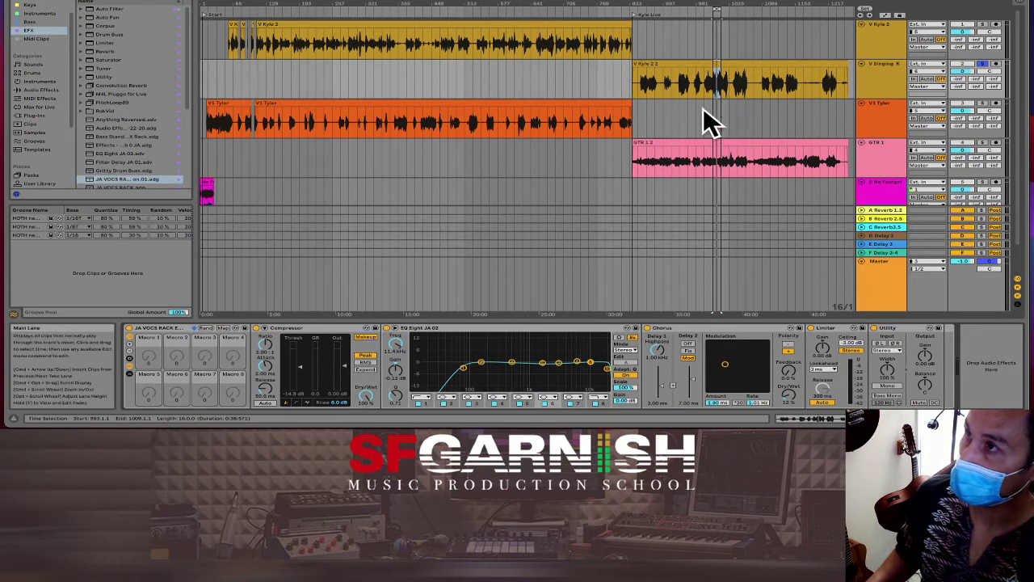
{"action": "left_click", "coordinate": [695, 90]}
{"action": "left_click", "coordinate": [866, 13]}
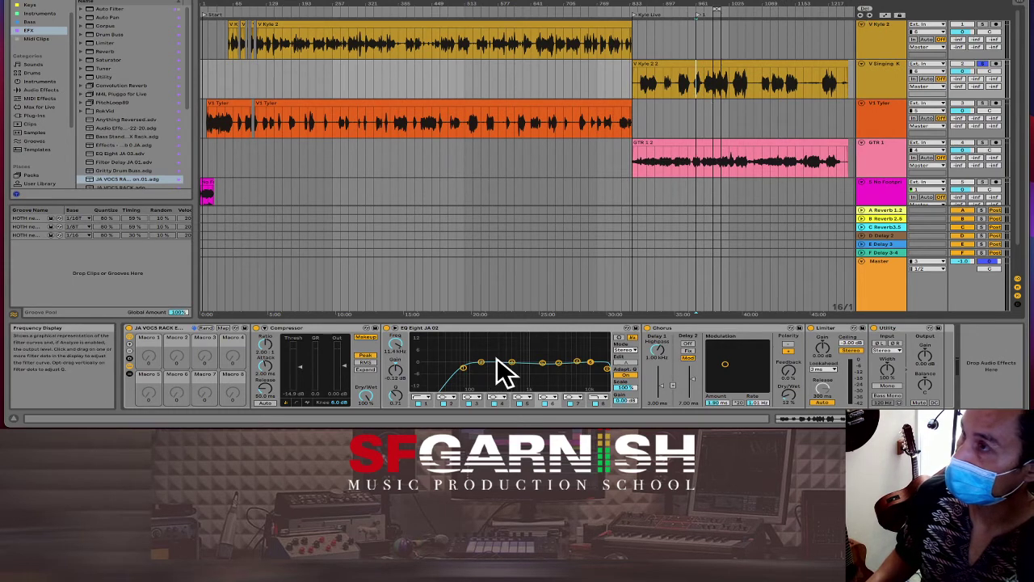
{"action": "left_click", "coordinate": [713, 85]}
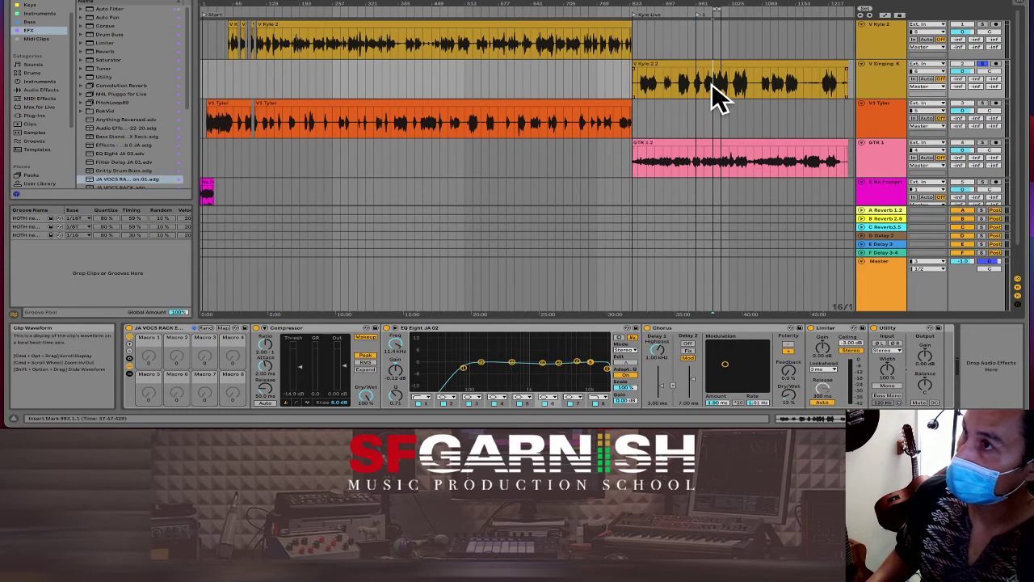
{"action": "key", "text": "space"}
{"action": "left_click", "coordinate": [512, 360]}
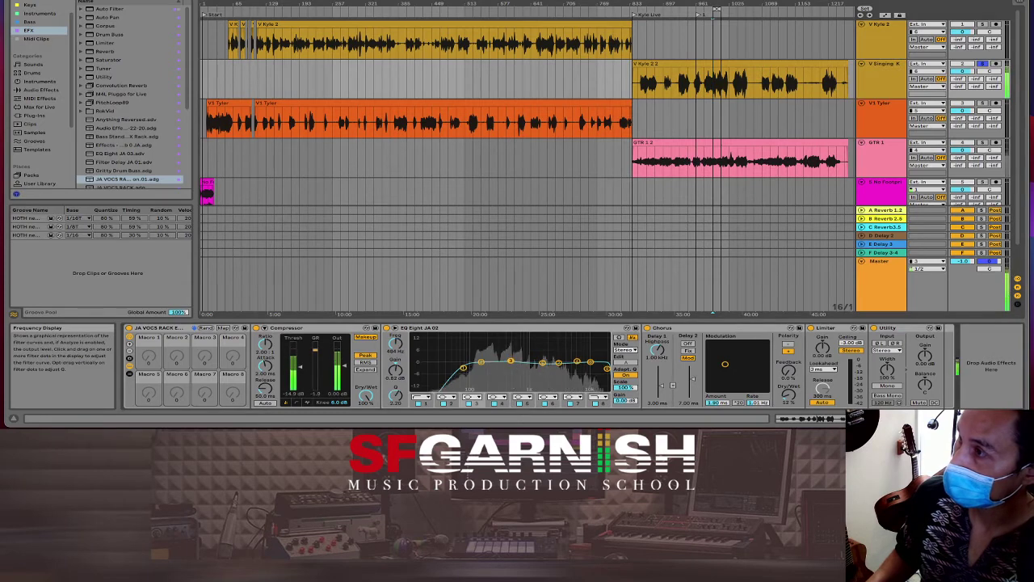
{"action": "left_click_drag", "start_coordinate": [511, 360], "coordinate": [495, 337]}
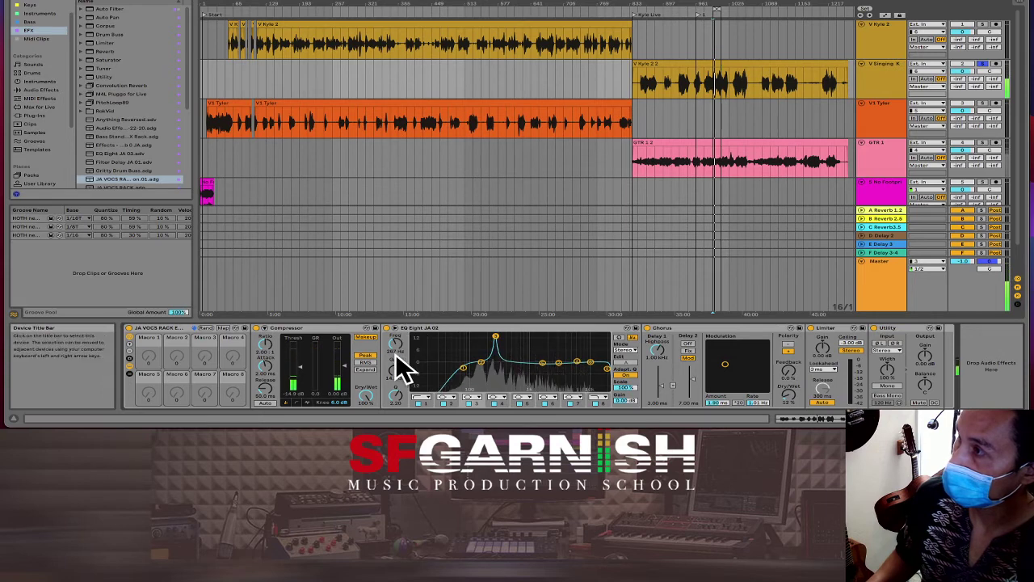
{"action": "left_click_drag", "start_coordinate": [397, 369], "coordinate": [397, 404]}
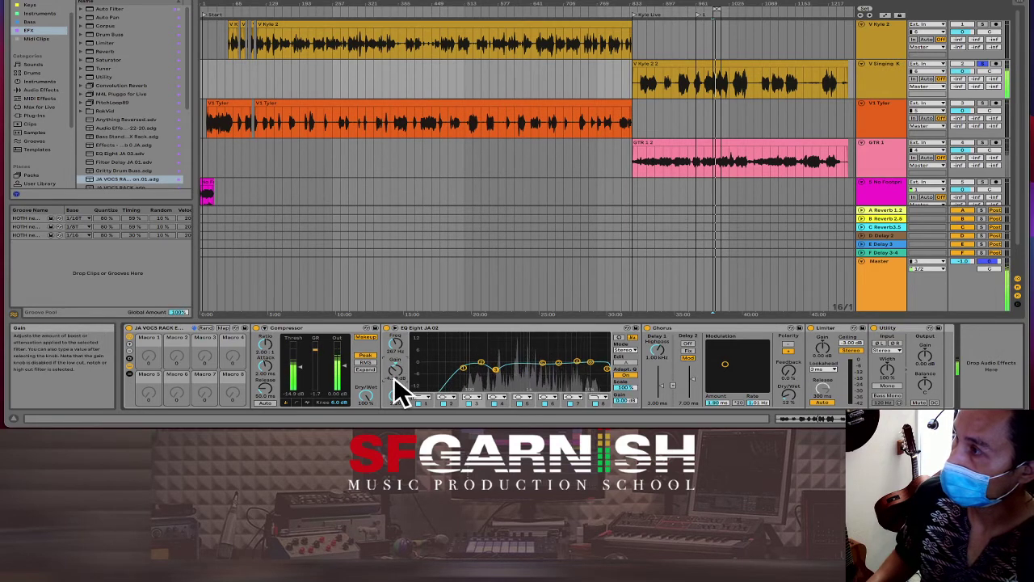
{"action": "left_click_drag", "start_coordinate": [399, 399], "coordinate": [400, 384]}
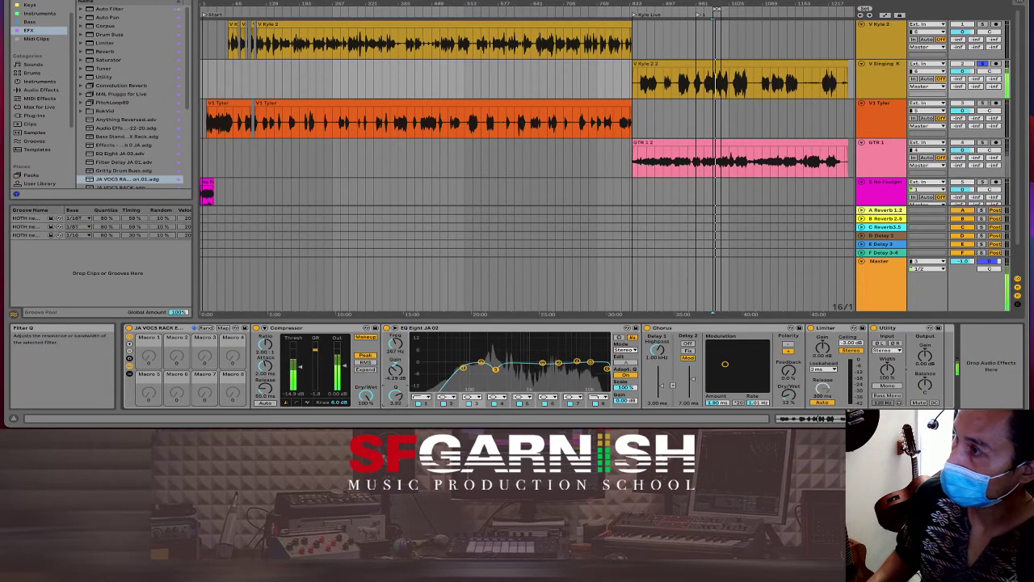
{"action": "left_click_drag", "start_coordinate": [541, 362], "coordinate": [539, 357]}
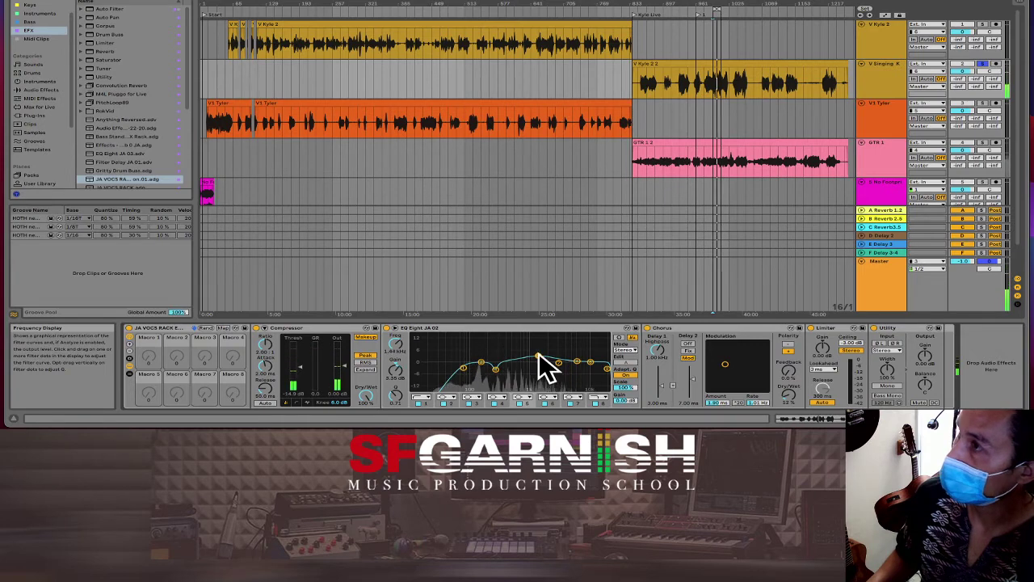
{"action": "key", "text": "Tab"}
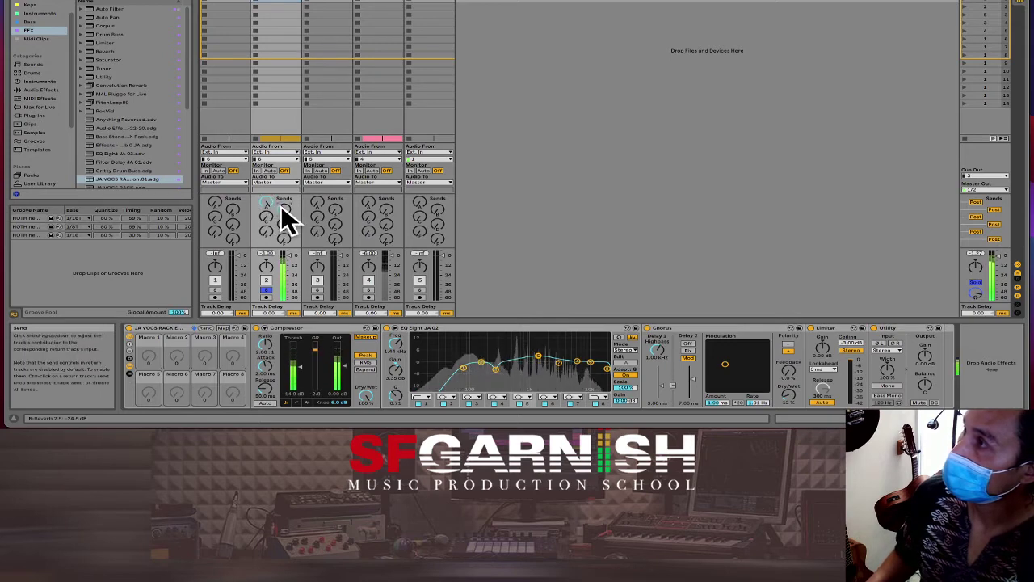
Step: Raise track 2's Send B and Send C reverb levels, then return to the Arrangement timeline
{"action": "left_click_drag", "start_coordinate": [267, 228], "coordinate": [283, 208]}
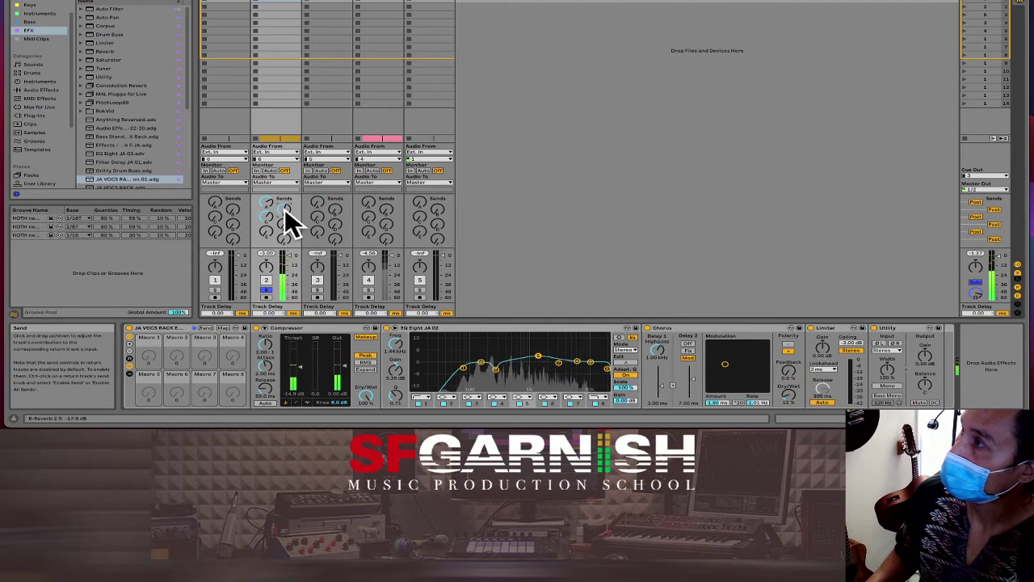
{"action": "left_click_drag", "start_coordinate": [274, 210], "coordinate": [274, 212]}
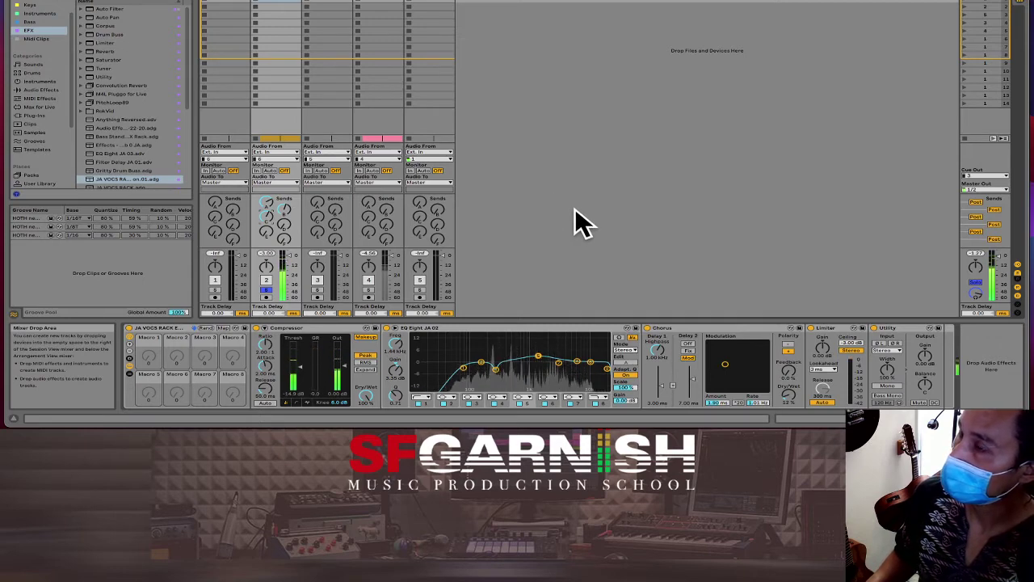
{"action": "key", "text": "Tab"}
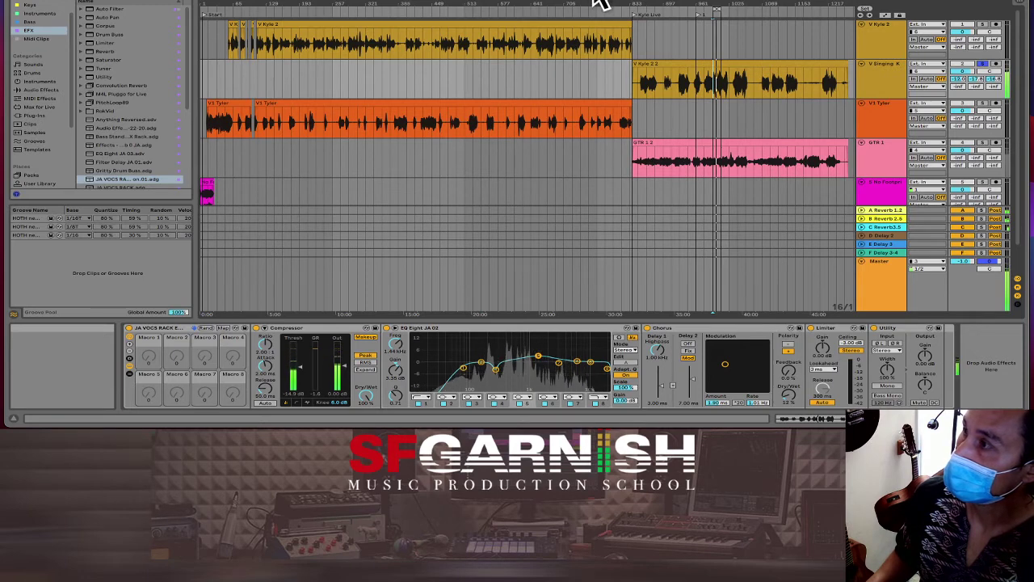
Step: Audition the vocal from a start point near bar 975 to locate the silent gap
{"action": "key", "text": "space"}
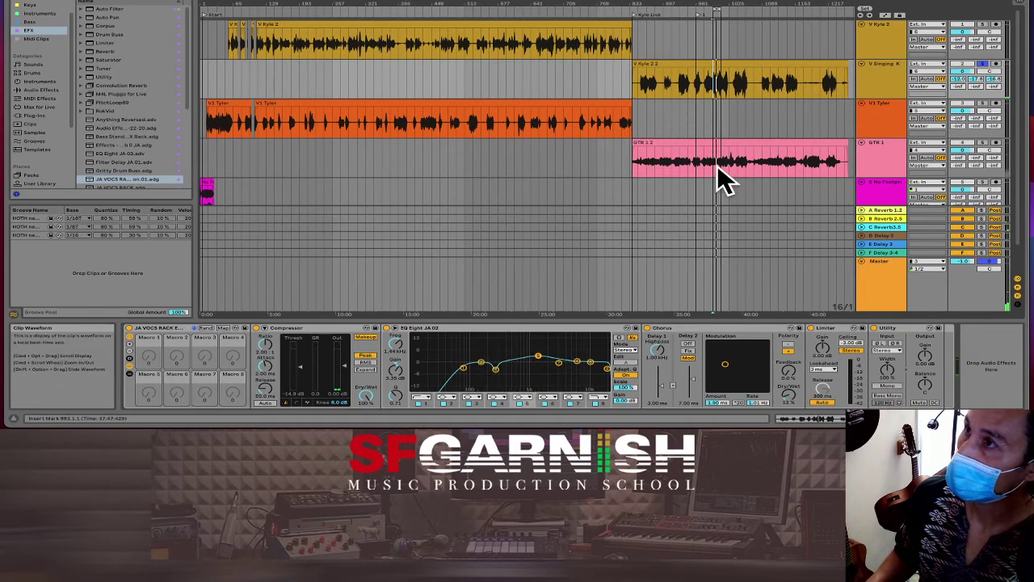
{"action": "left_click", "coordinate": [695, 86]}
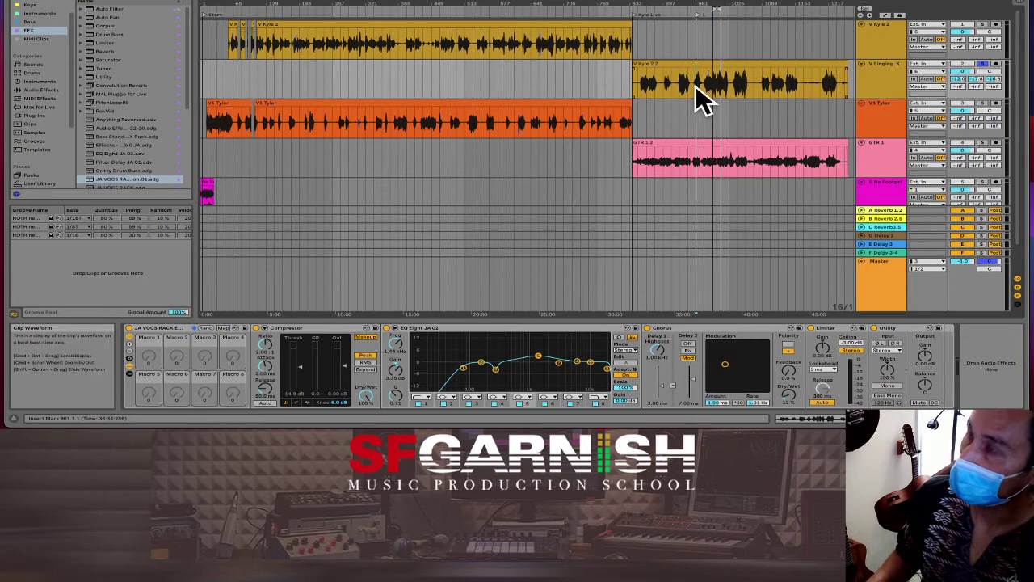
{"action": "key", "text": "plus"}
{"action": "key", "text": "plus"}
{"action": "key", "text": "plus"}
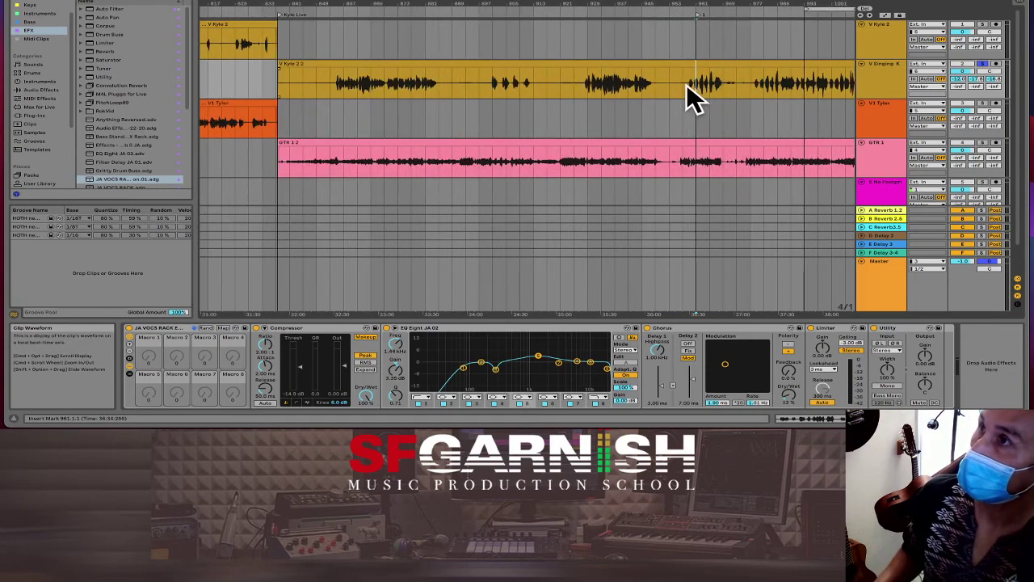
{"action": "key", "text": "space"}
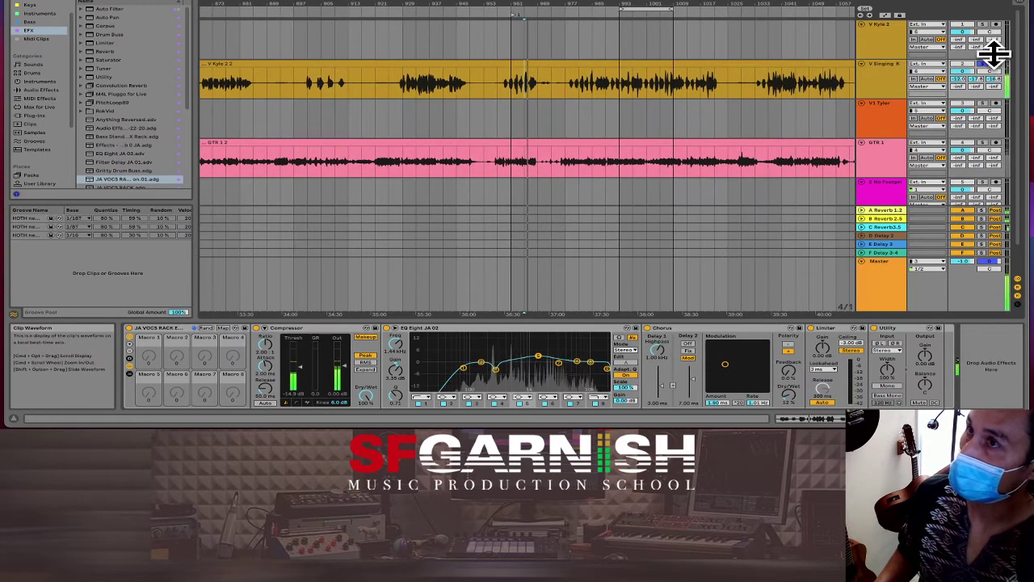
{"action": "left_click", "coordinate": [553, 118]}
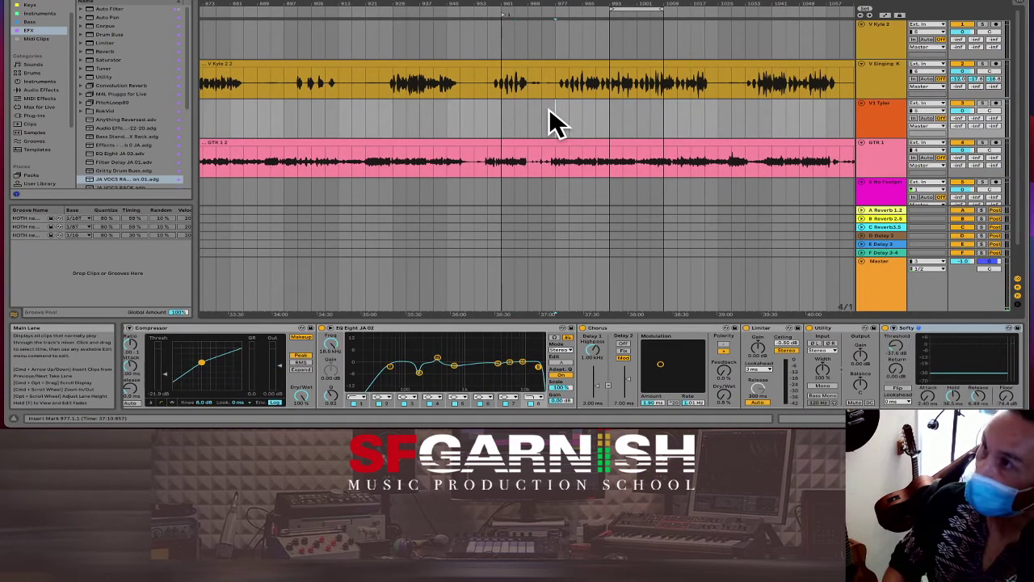
{"action": "left_click", "coordinate": [548, 111]}
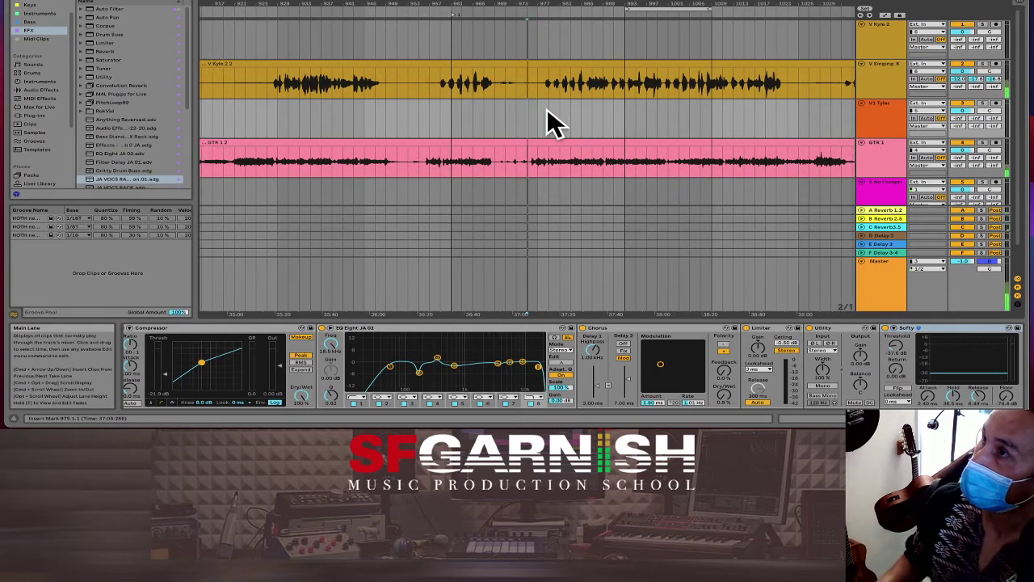
Step: Select the roughly 19-bar silent stretch from bar 956 and delete that time across all tracks
{"action": "scroll", "coordinate": [547, 121], "scroll_direction": "up", "scroll_amount": 1}
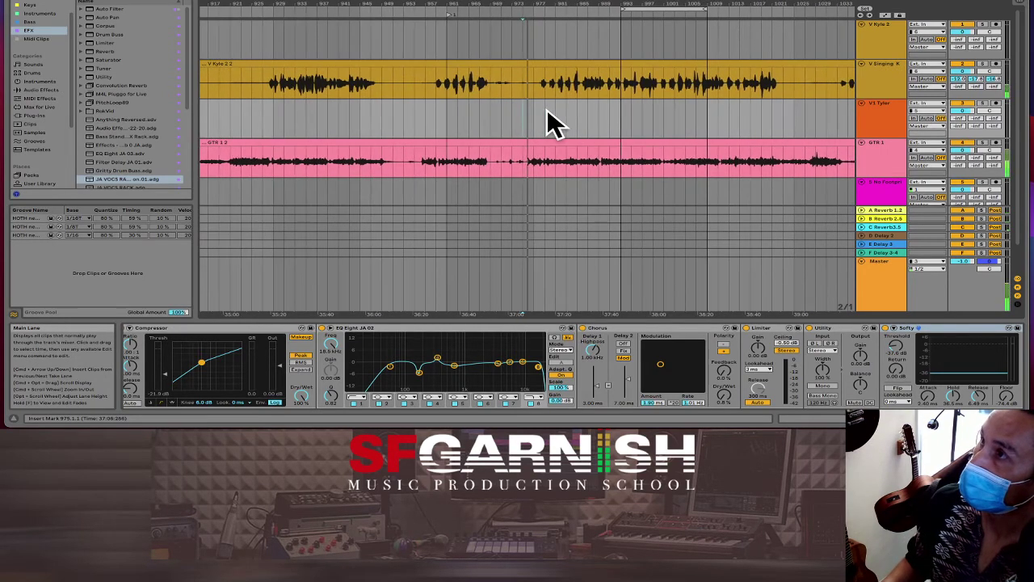
{"action": "scroll", "coordinate": [522, 125], "scroll_direction": "up", "scroll_amount": 3}
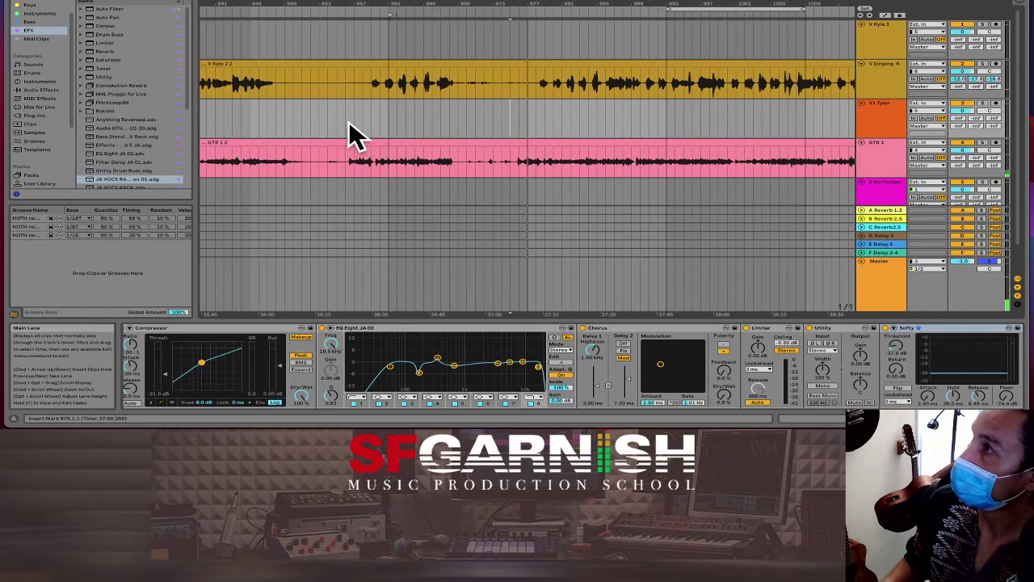
{"action": "left_click_drag", "start_coordinate": [347, 127], "coordinate": [380, 129]}
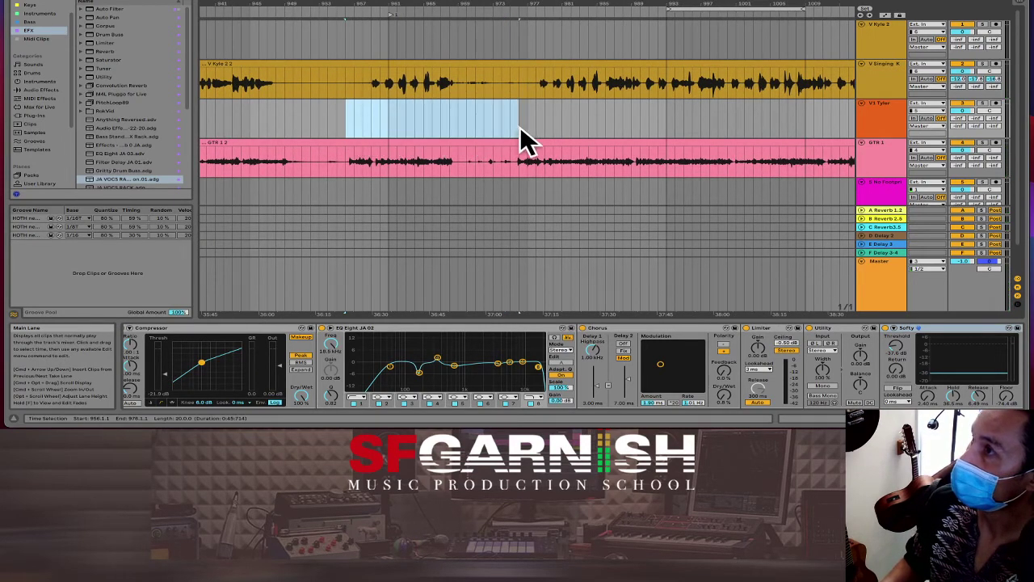
{"action": "left_click_drag", "start_coordinate": [516, 128], "coordinate": [513, 129]}
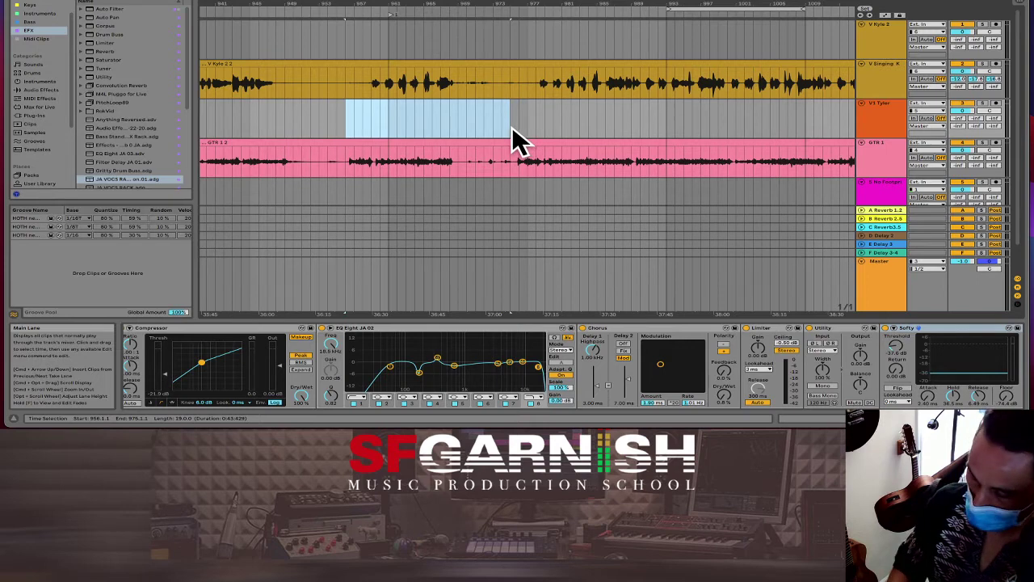
{"action": "scroll", "coordinate": [517, 141], "scroll_direction": "up", "scroll_amount": 2}
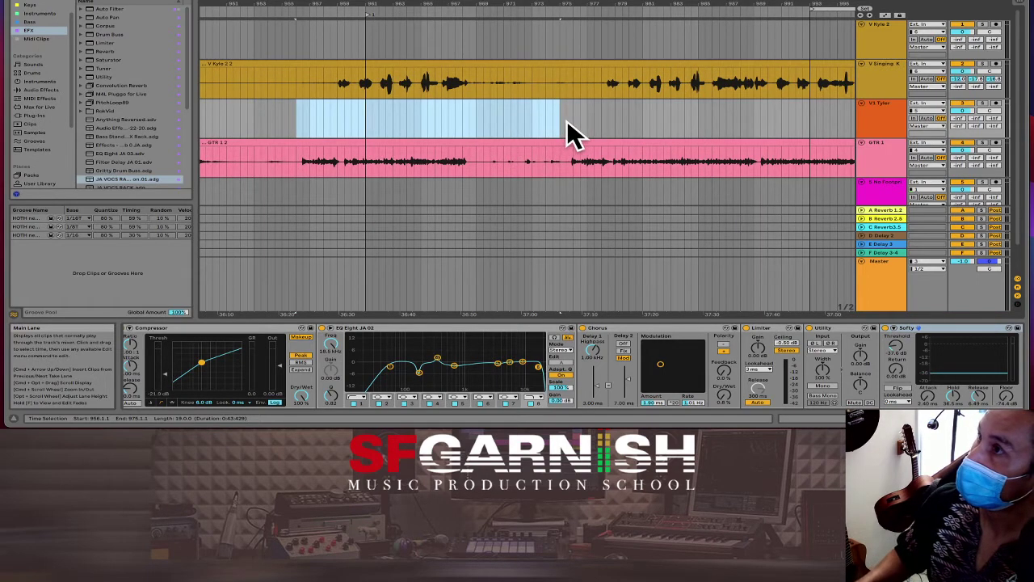
{"action": "left_click_drag", "start_coordinate": [566, 123], "coordinate": [303, 122]}
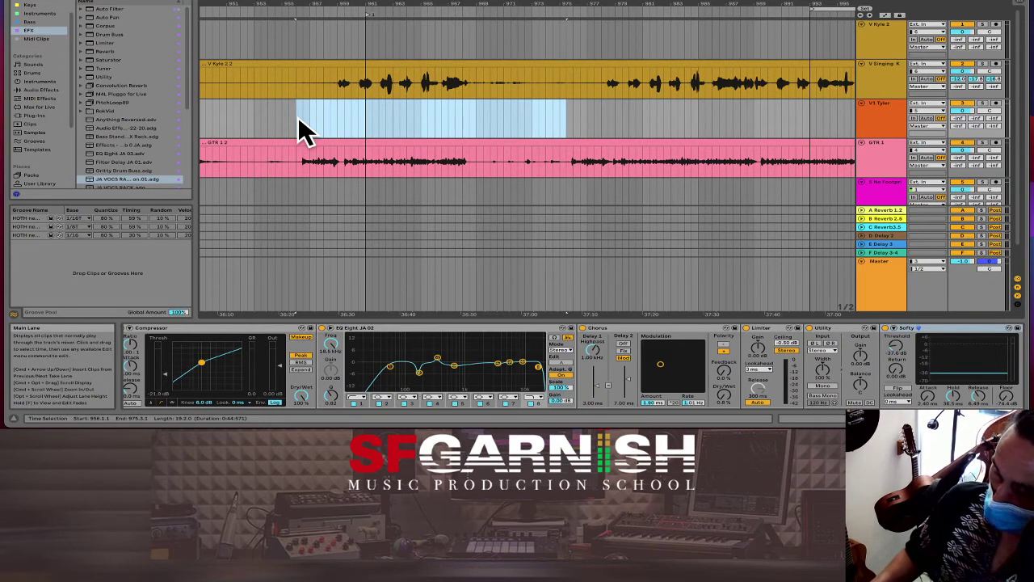
{"action": "key", "text": "super+shift+BackSpace"}
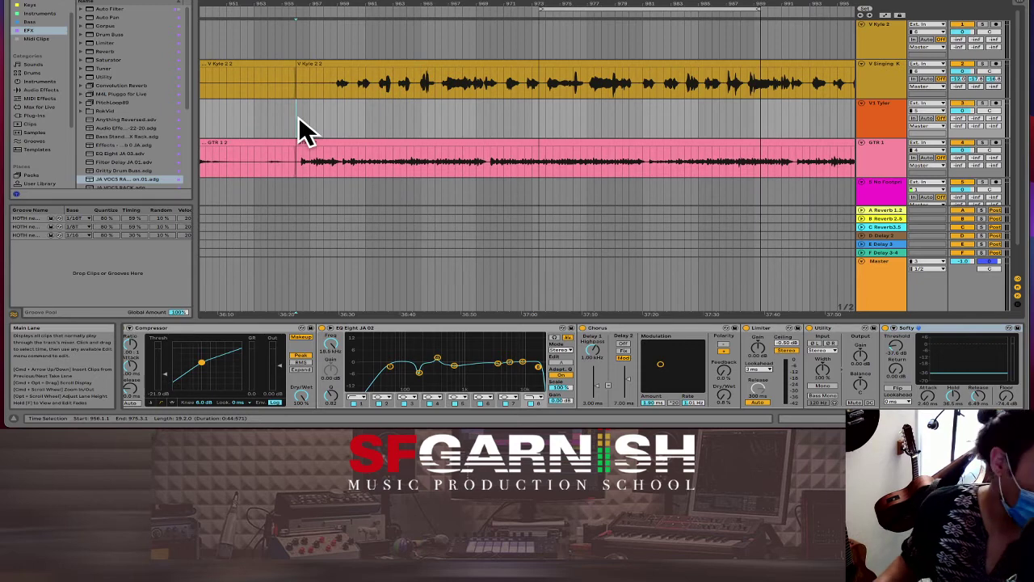
Step: Locate the remaining short gap near bar 954 in the vocal clip
{"action": "left_click", "coordinate": [269, 116]}
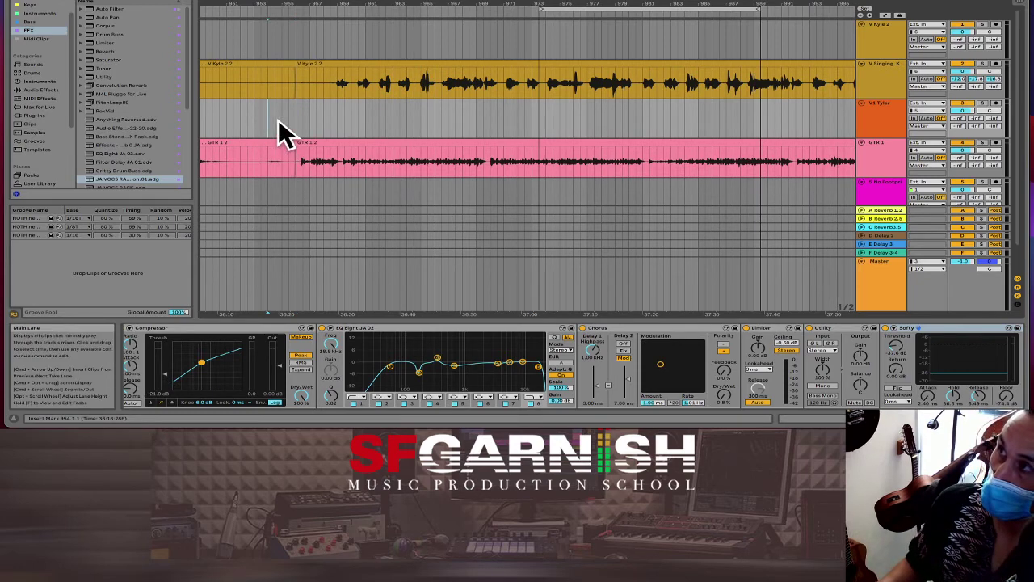
{"action": "scroll", "coordinate": [278, 121], "scroll_direction": "left", "scroll_amount": 5}
{"action": "scroll", "coordinate": [278, 134], "scroll_direction": "right", "scroll_amount": 2}
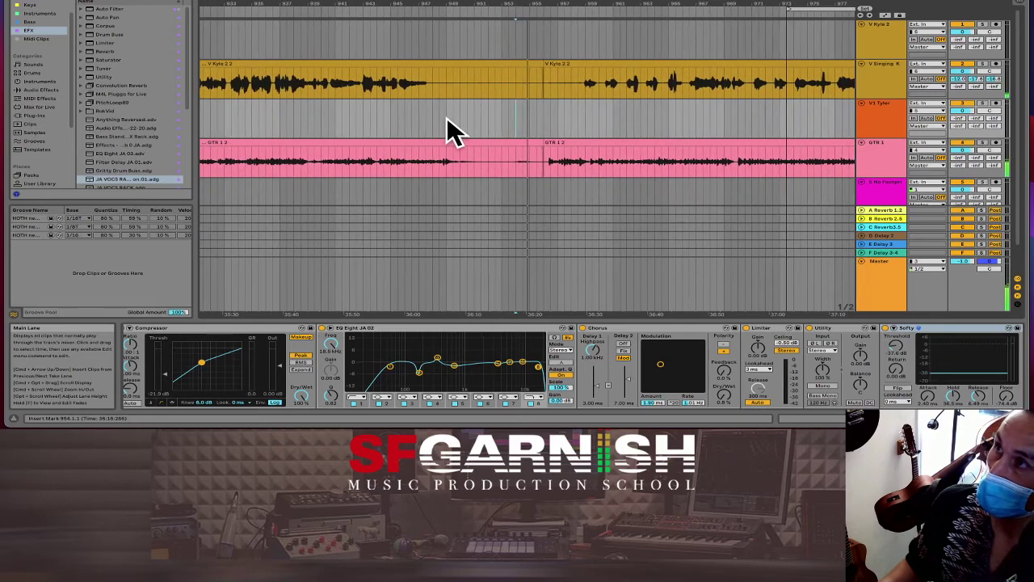
{"action": "scroll", "coordinate": [436, 129], "scroll_direction": "right", "scroll_amount": 2}
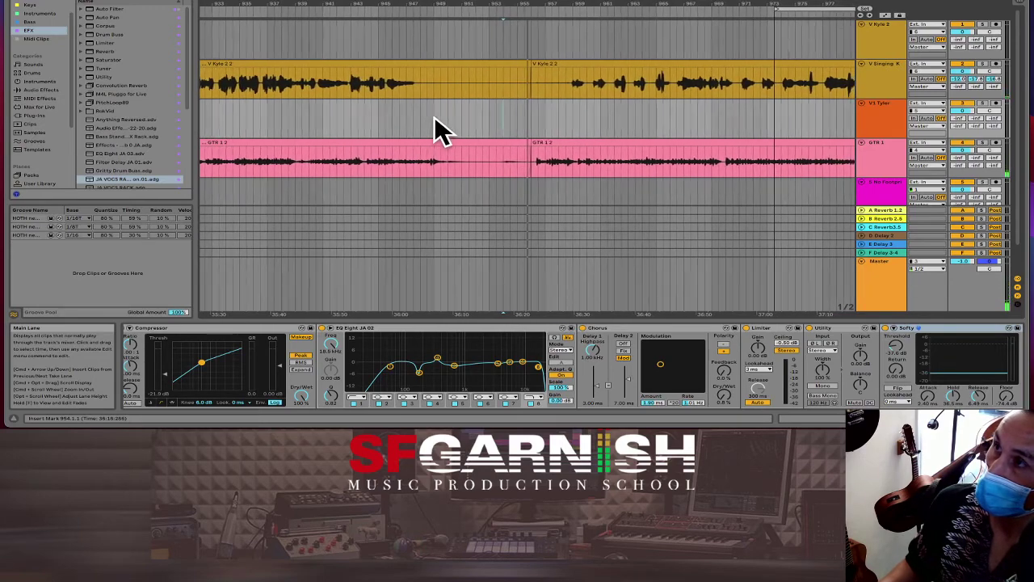
{"action": "scroll", "coordinate": [436, 121], "scroll_direction": "right", "scroll_amount": 2}
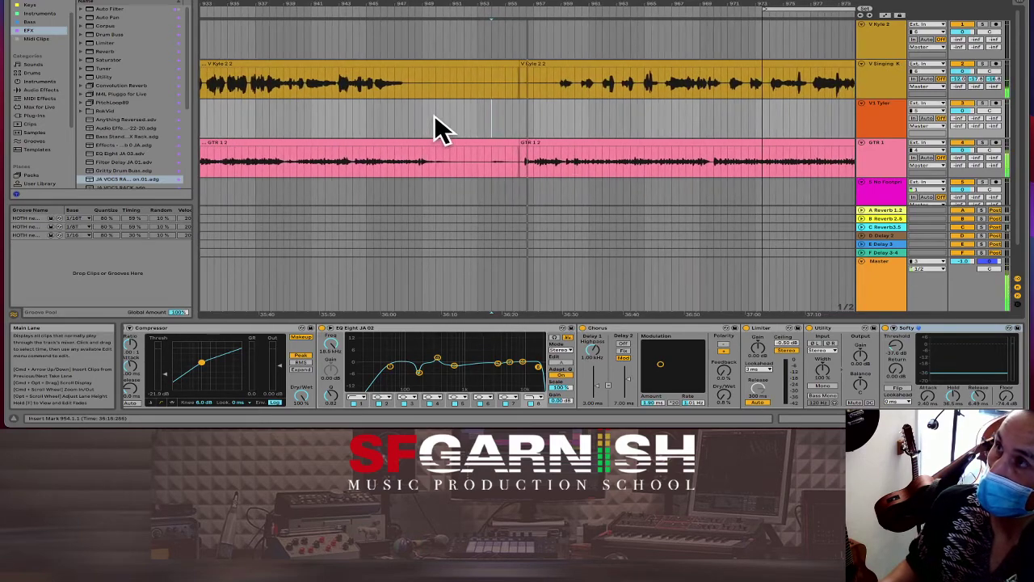
{"action": "scroll", "coordinate": [404, 129], "scroll_direction": "left", "scroll_amount": 10}
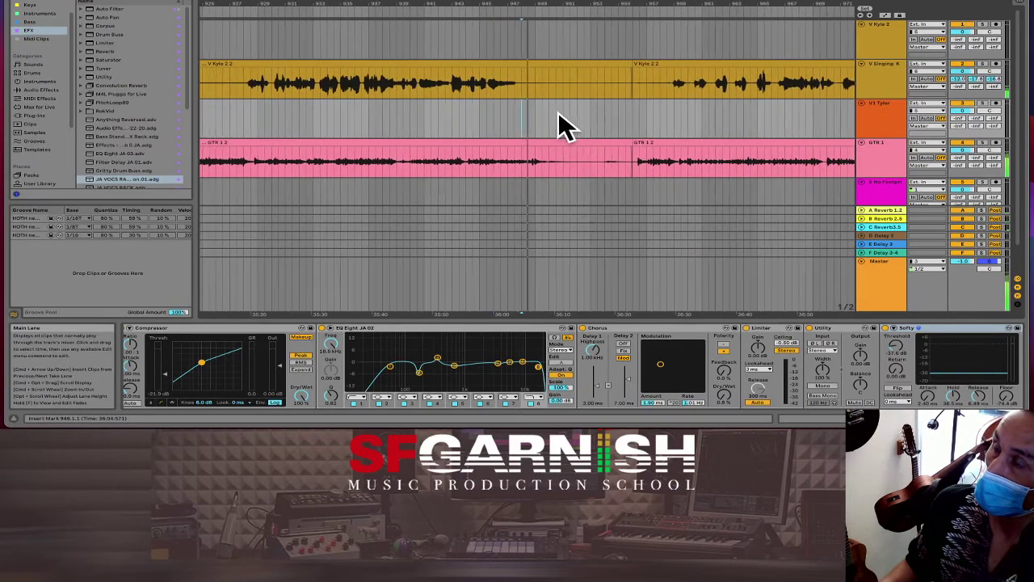
{"action": "scroll", "coordinate": [565, 127], "scroll_direction": "right", "scroll_amount": 2}
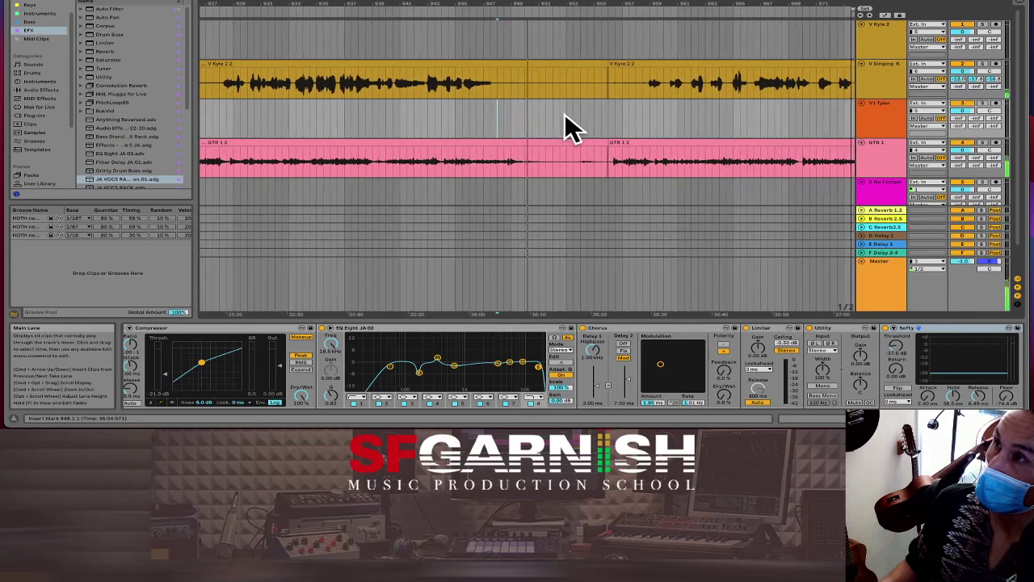
{"action": "scroll", "coordinate": [553, 120], "scroll_direction": "right", "scroll_amount": 2}
{"action": "scroll", "coordinate": [545, 97], "scroll_direction": "right", "scroll_amount": 2}
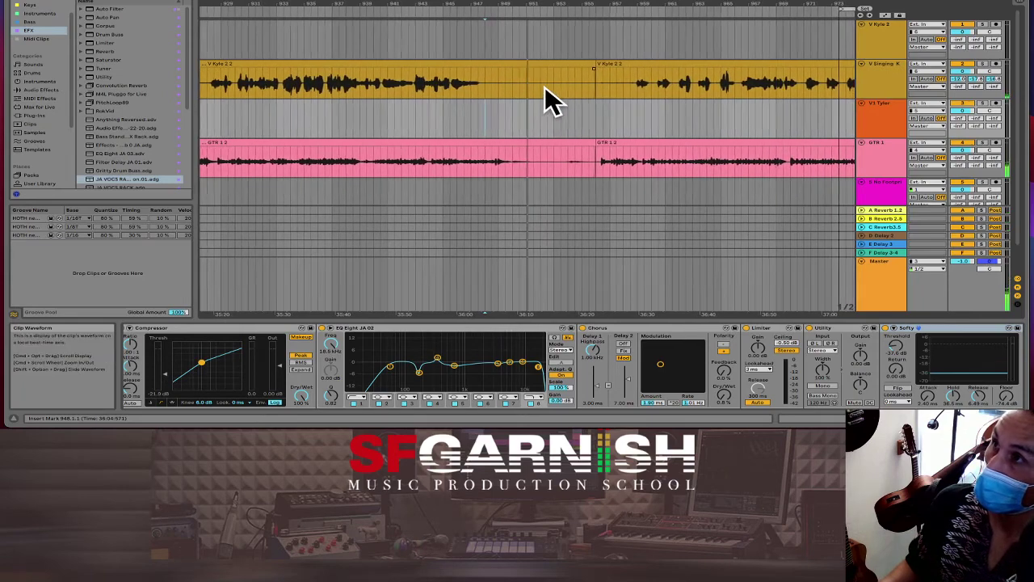
{"action": "left_click", "coordinate": [544, 86]}
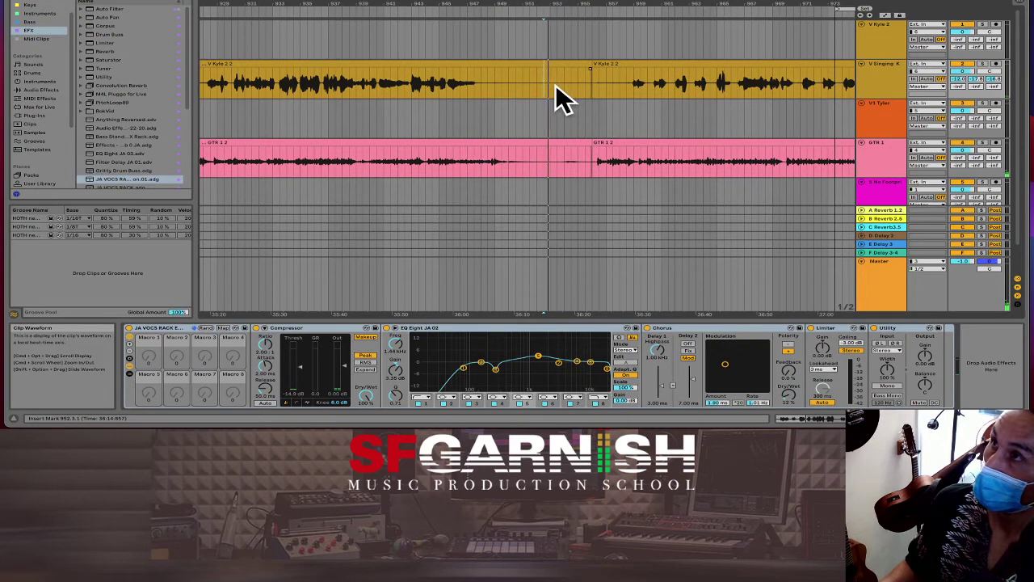
{"action": "left_click", "coordinate": [557, 87]}
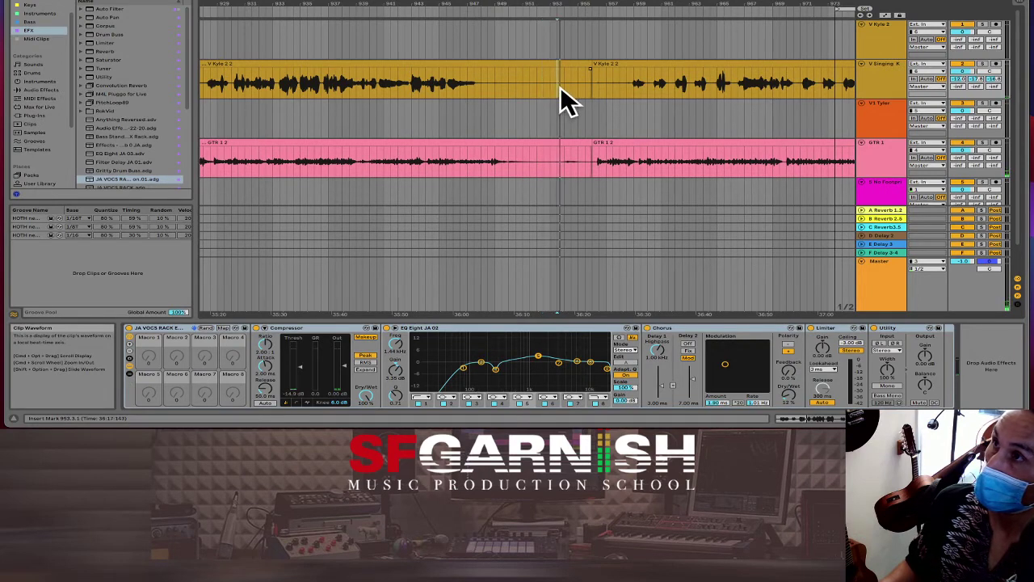
Step: Delete the 2.2-bar gap from 953.3.1 across vocal and guitar, then zoom out
{"action": "left_click_drag", "start_coordinate": [557, 87], "coordinate": [590, 157]}
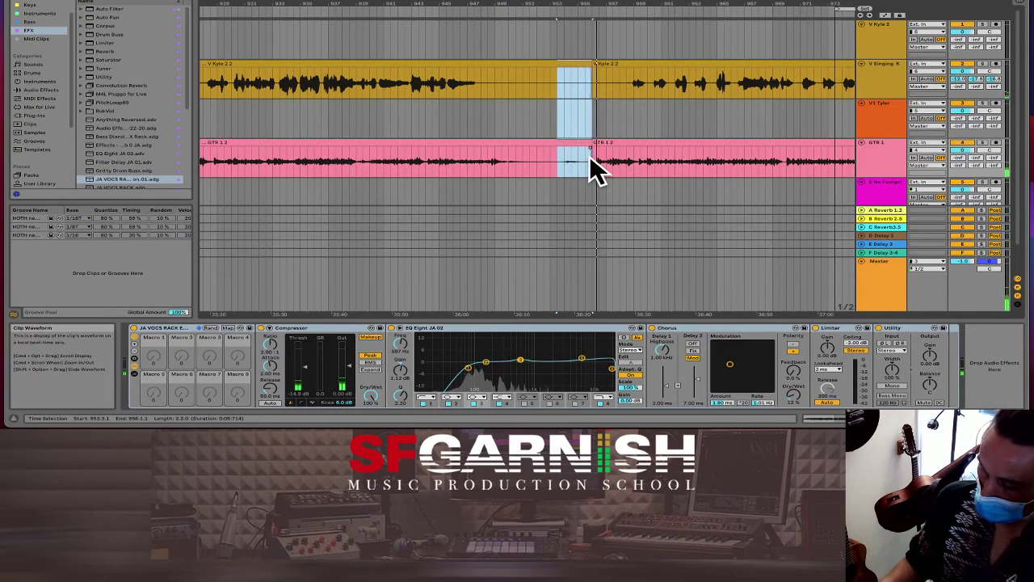
{"action": "key", "text": "super+BackSpace"}
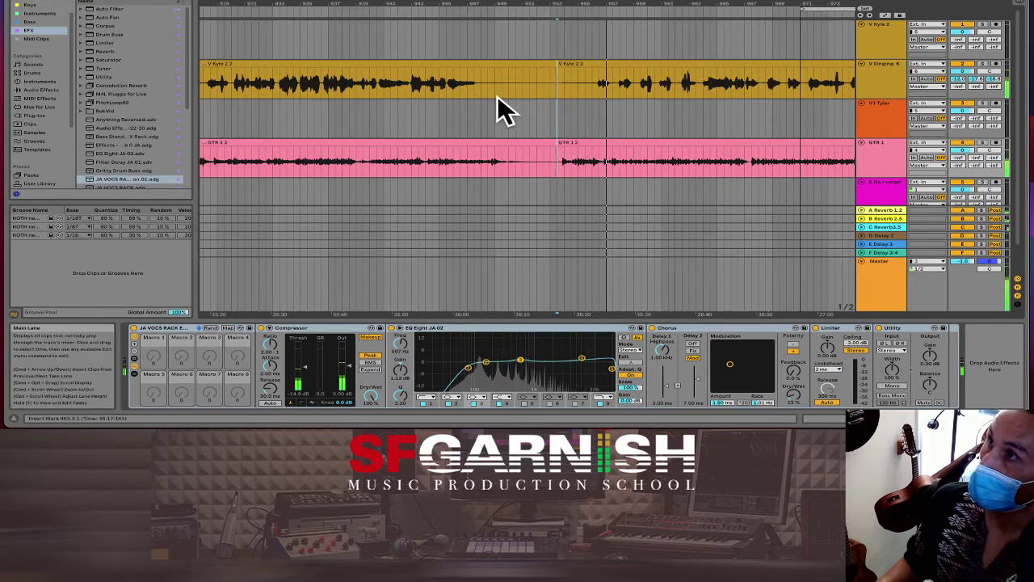
{"action": "left_click", "coordinate": [551, 126]}
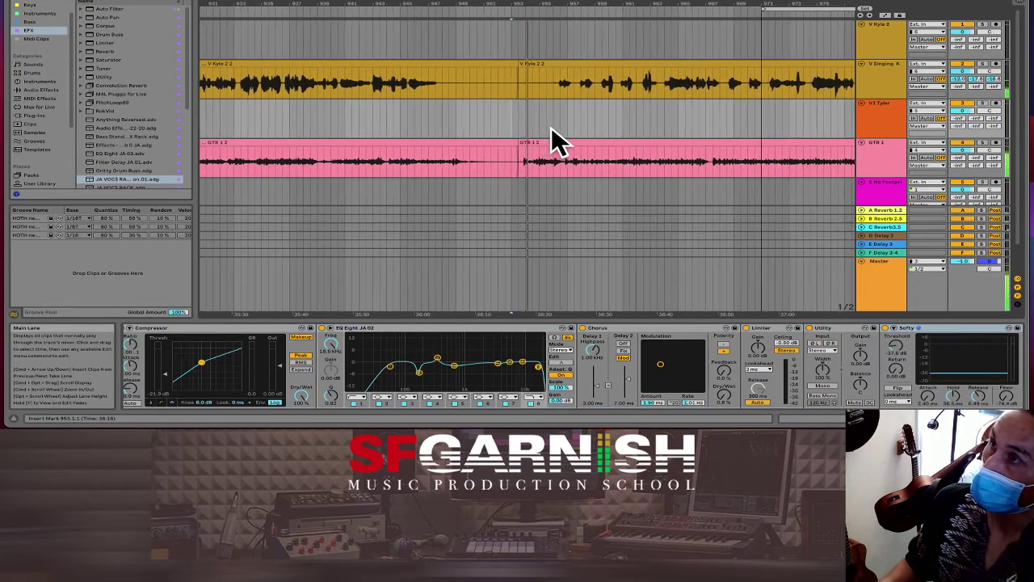
{"action": "key", "text": "minus"}
{"action": "key", "text": "minus"}
{"action": "key", "text": "minus"}
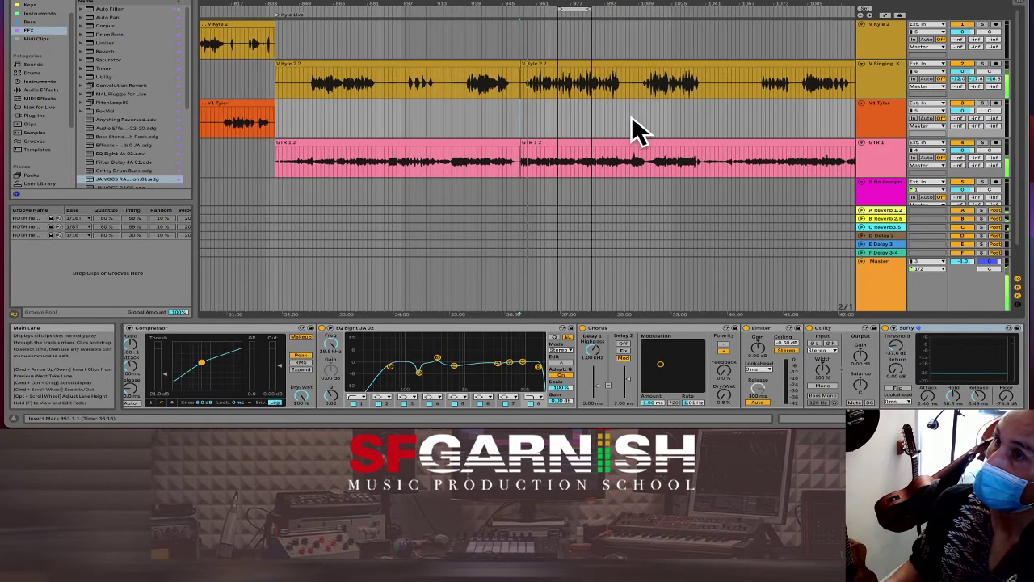
Step: Move EQ Eight band 1 to 44.8 Hz and boost band 3 by 7.31 dB at 323 Hz
{"action": "left_click", "coordinate": [603, 169]}
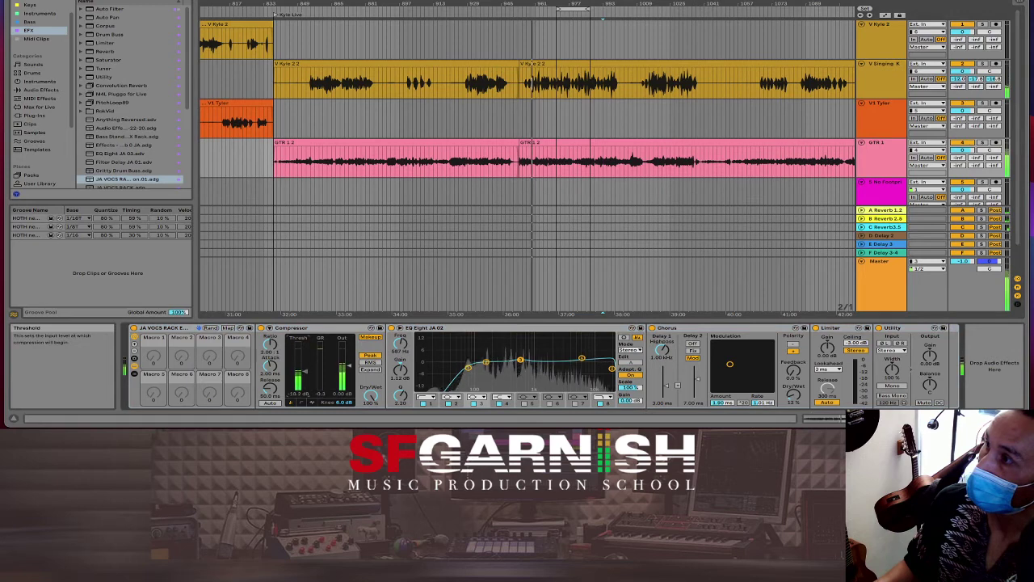
{"action": "left_click_drag", "start_coordinate": [469, 370], "coordinate": [480, 354]}
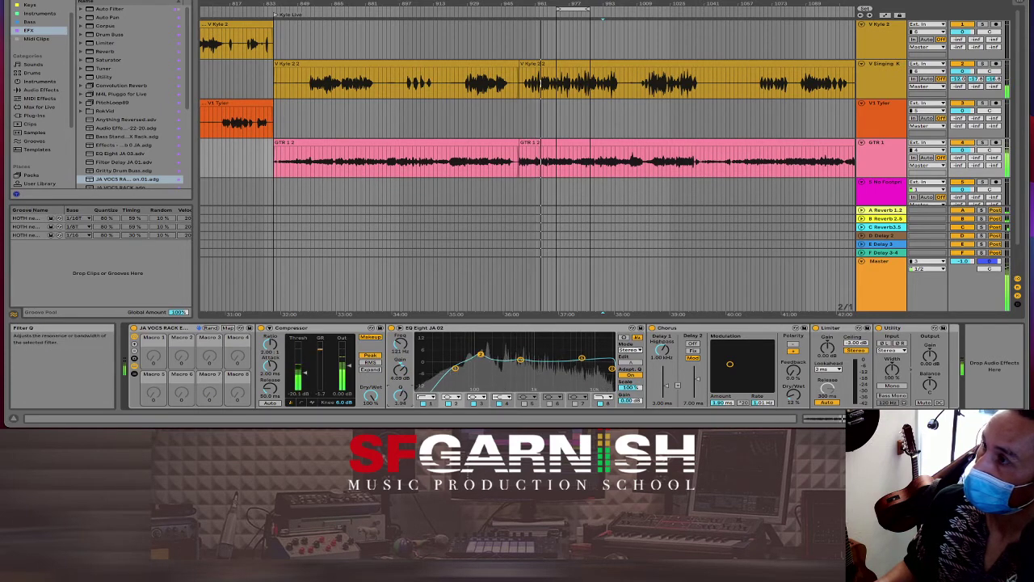
{"action": "left_click", "coordinate": [520, 359]}
{"action": "left_click_drag", "start_coordinate": [520, 359], "coordinate": [502, 355]}
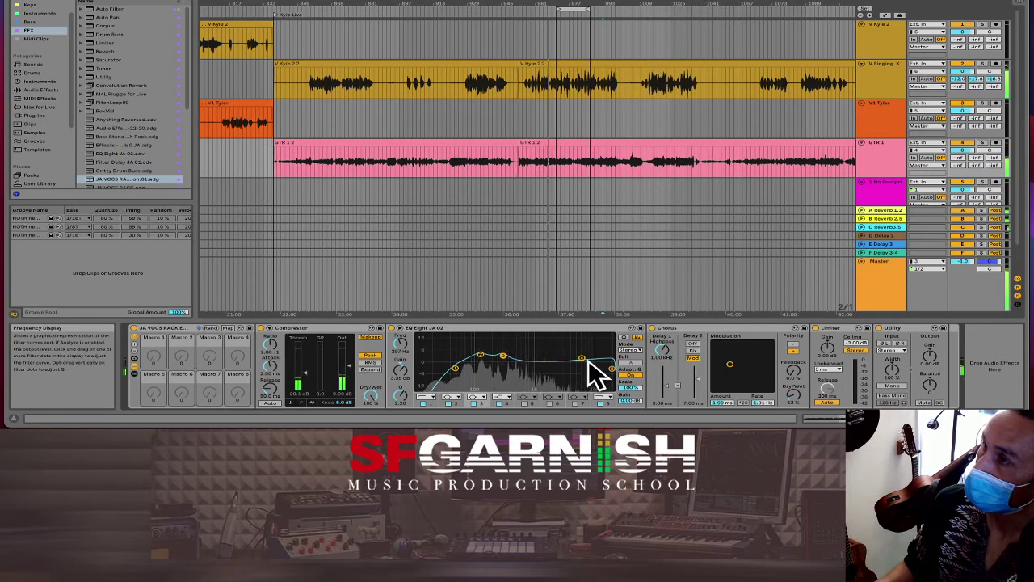
Step: Shift band 4 to 6.08 kHz, boost band 5 4.83 dB at 3.91 kHz, and set Chorus to 25 %
{"action": "left_click", "coordinate": [502, 398]}
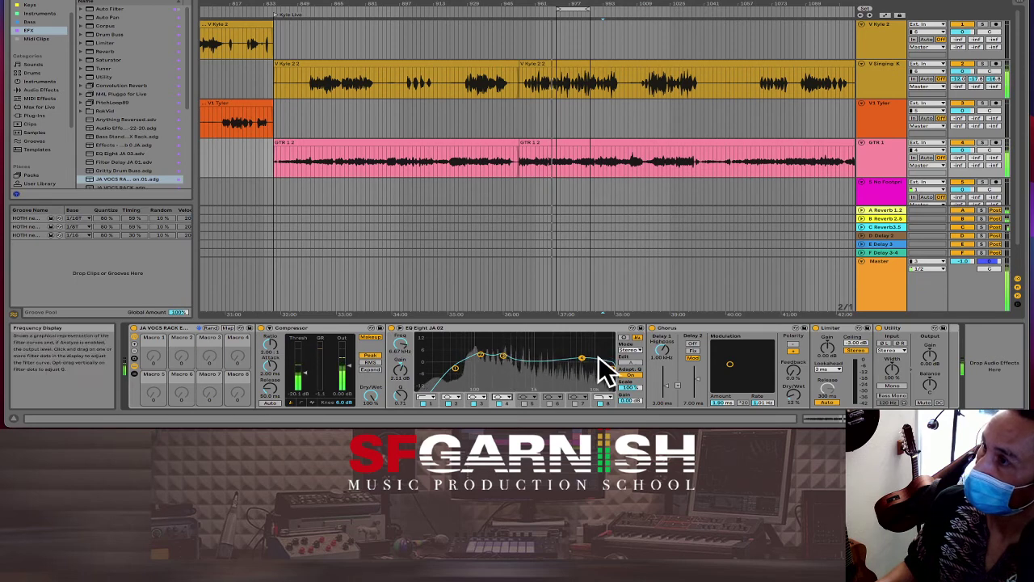
{"action": "left_click_drag", "start_coordinate": [583, 359], "coordinate": [543, 365]}
{"action": "left_click", "coordinate": [535, 402]}
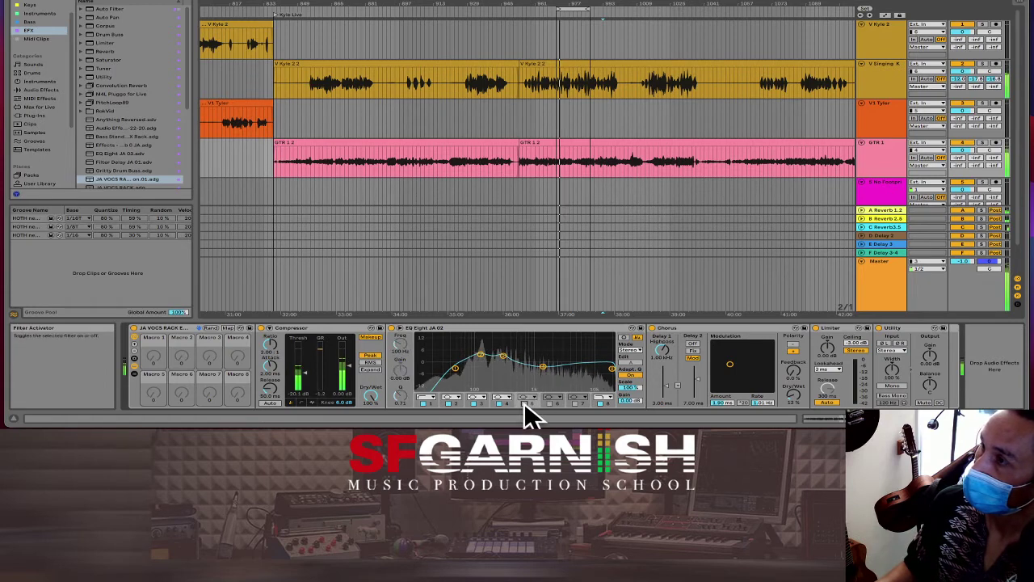
{"action": "left_click_drag", "start_coordinate": [477, 362], "coordinate": [582, 356]}
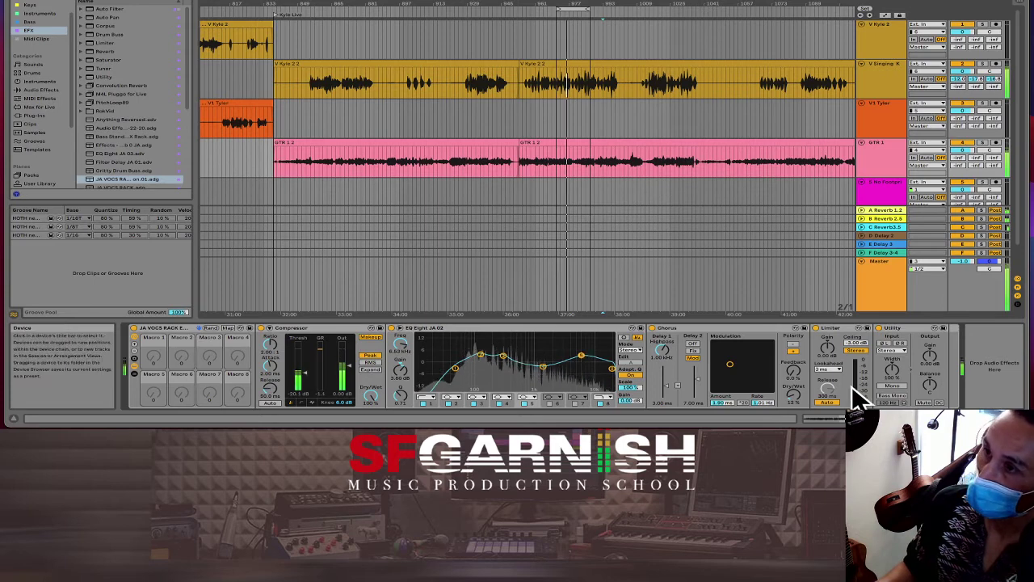
{"action": "left_click_drag", "start_coordinate": [792, 390], "coordinate": [792, 377]}
Step: Solo track 4 and set its reverb sends to about -16 dB (B) and -16.8 dB (C)
{"action": "key", "text": "Tab"}
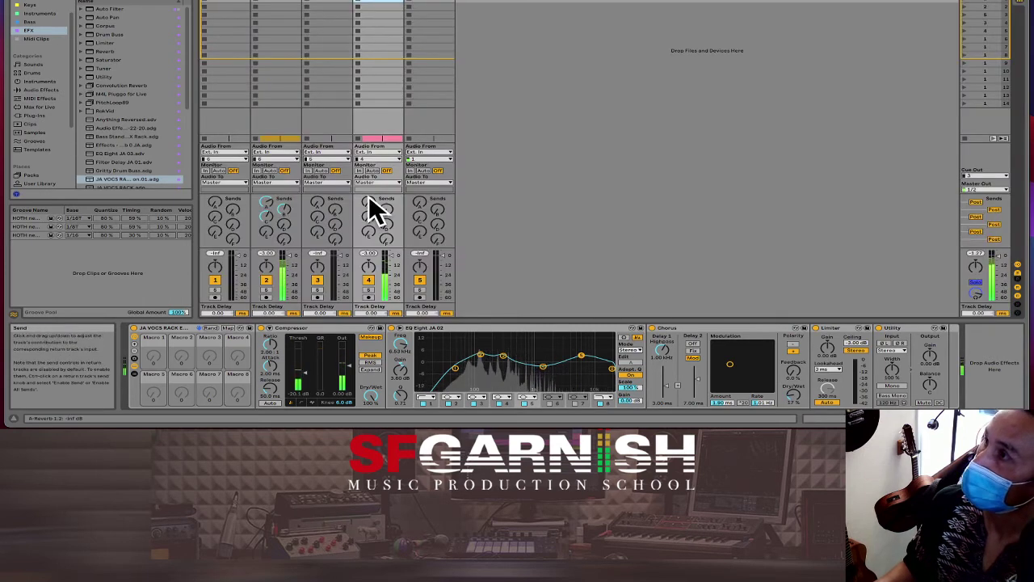
{"action": "left_click_drag", "start_coordinate": [369, 204], "coordinate": [381, 208]}
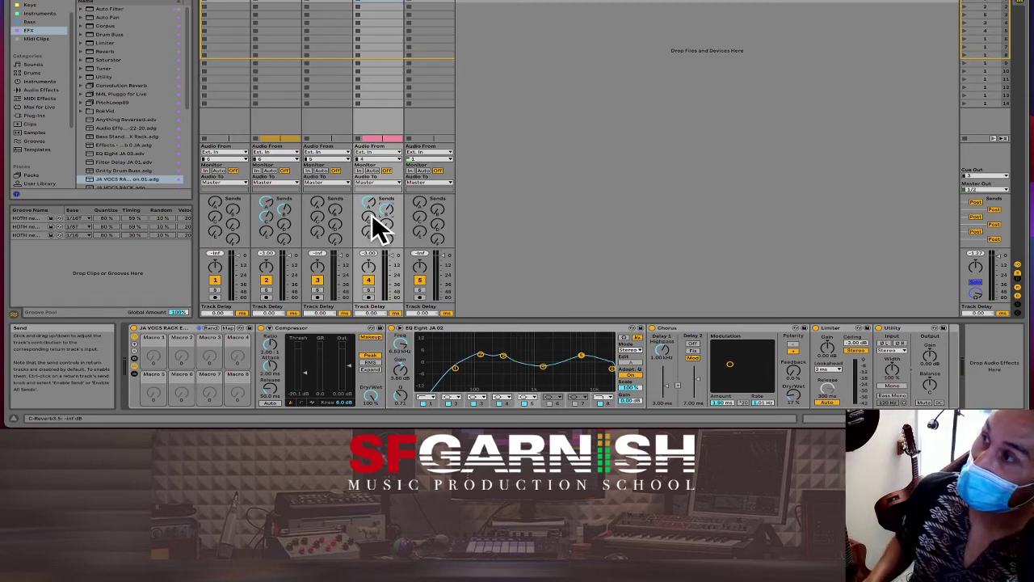
{"action": "left_click_drag", "start_coordinate": [372, 217], "coordinate": [372, 214]}
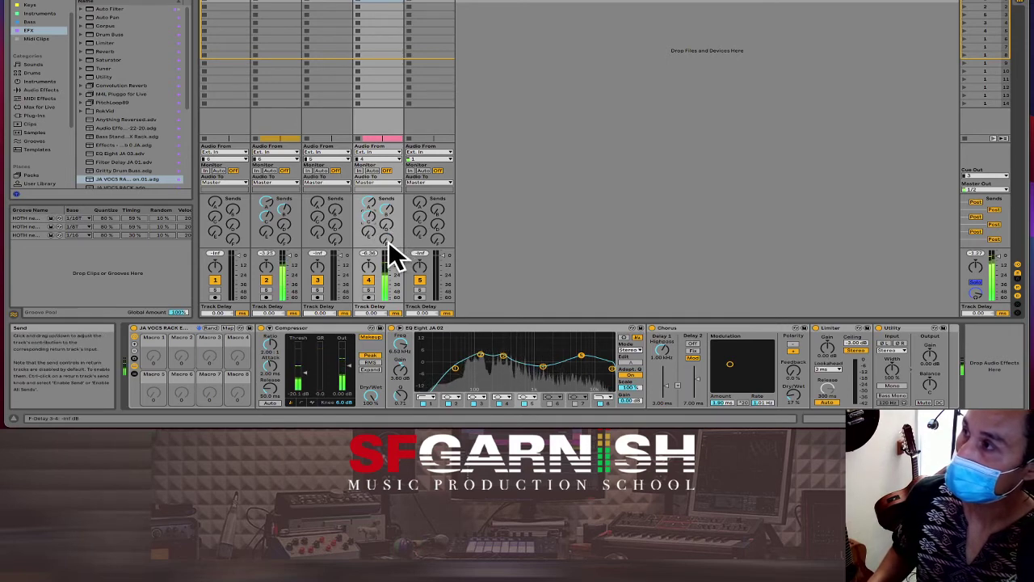
{"action": "left_click", "coordinate": [369, 289]}
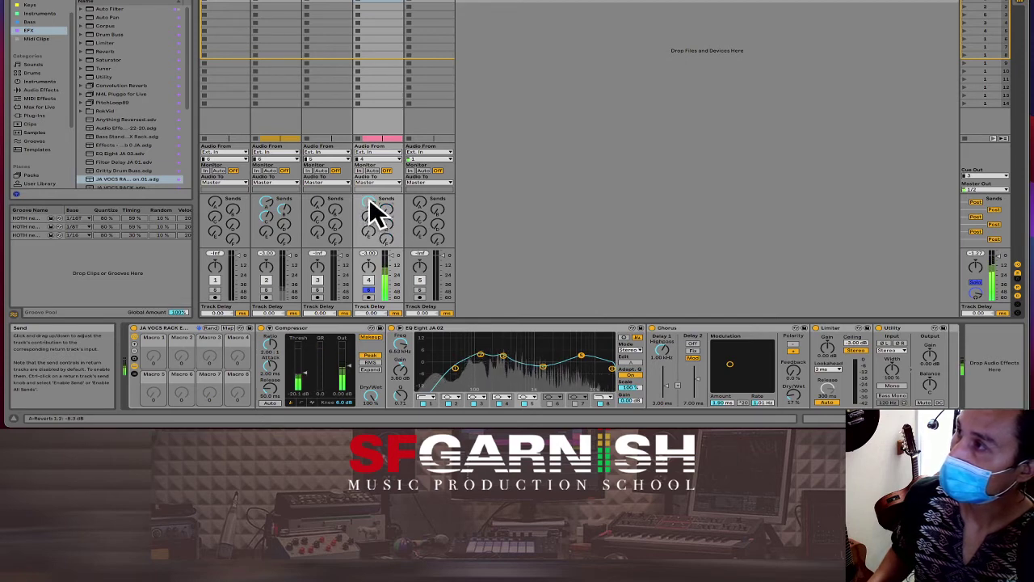
{"action": "left_click_drag", "start_coordinate": [369, 201], "coordinate": [369, 208]}
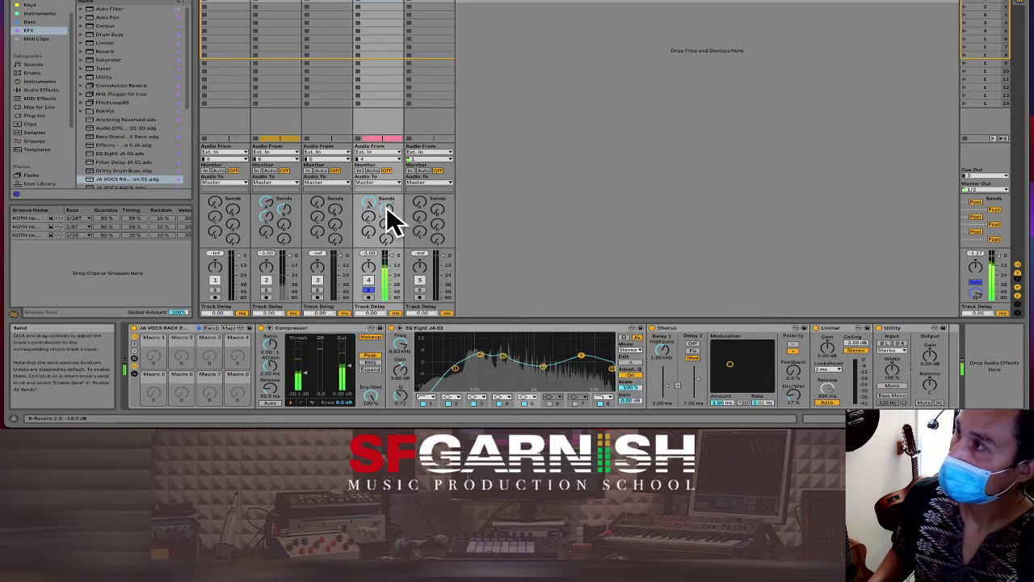
{"action": "left_click_drag", "start_coordinate": [369, 231], "coordinate": [369, 226]}
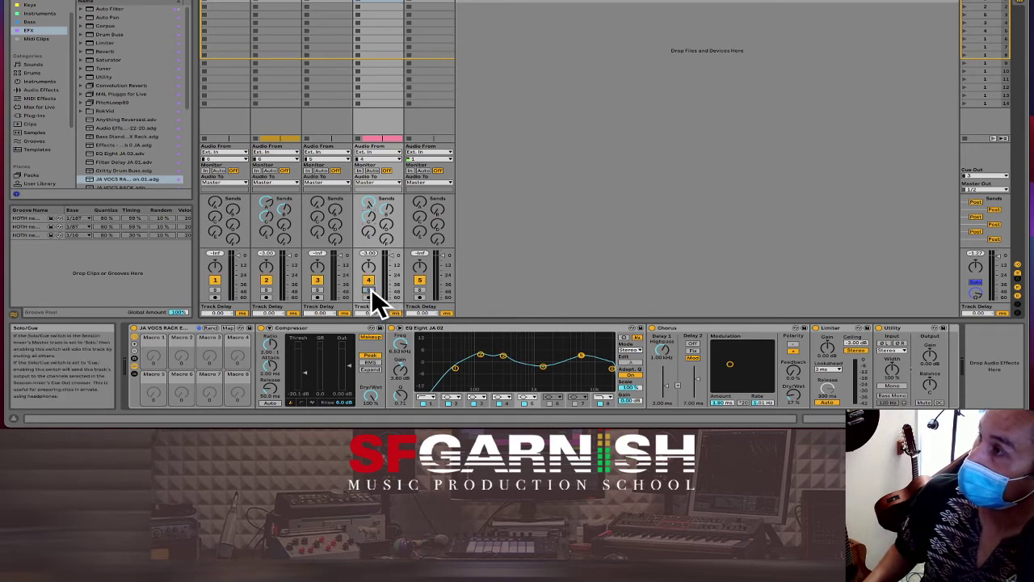
{"action": "key", "text": "Tab"}
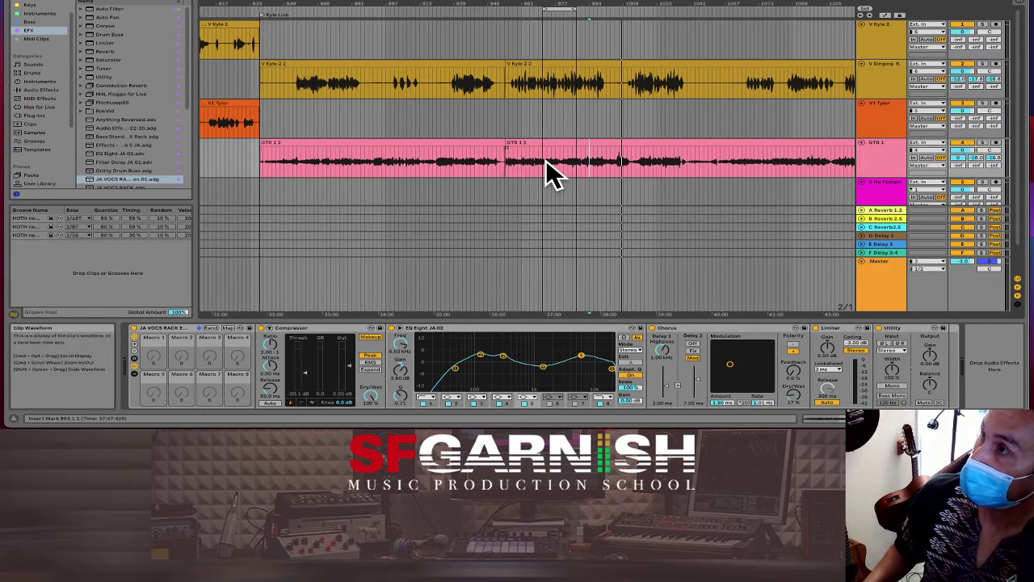
Step: Play the guitar from a marker and zoom to the vocal and guitar clip endings
{"action": "left_click", "coordinate": [545, 159]}
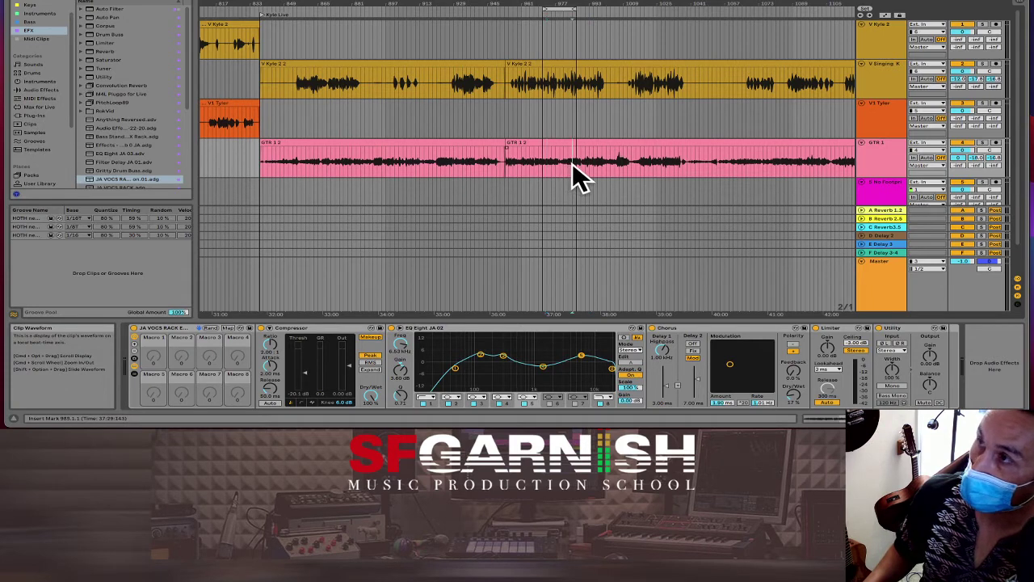
{"action": "key", "text": "space"}
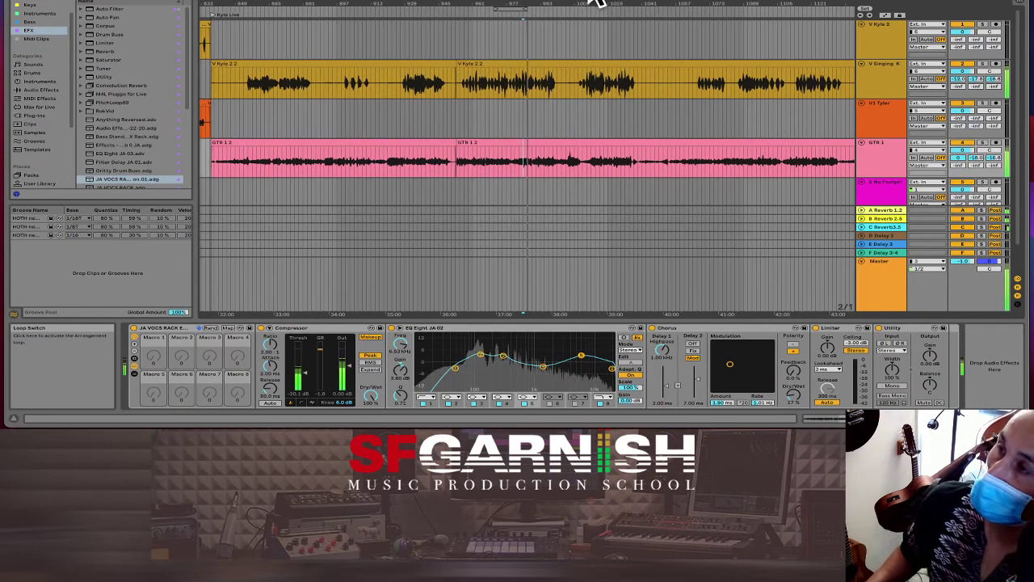
{"action": "left_click", "coordinate": [667, 121]}
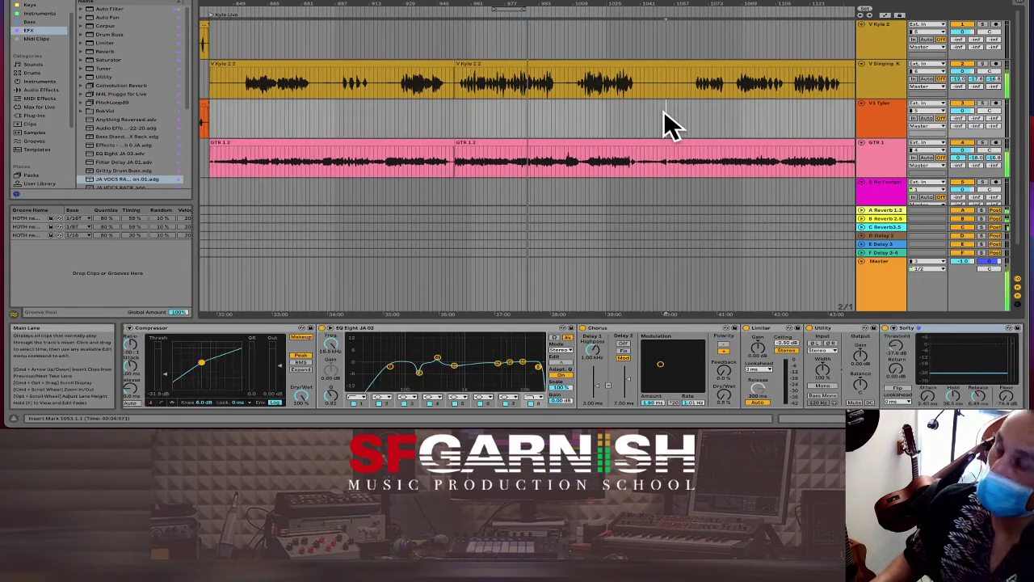
{"action": "key", "text": "minus"}
{"action": "key", "text": "minus"}
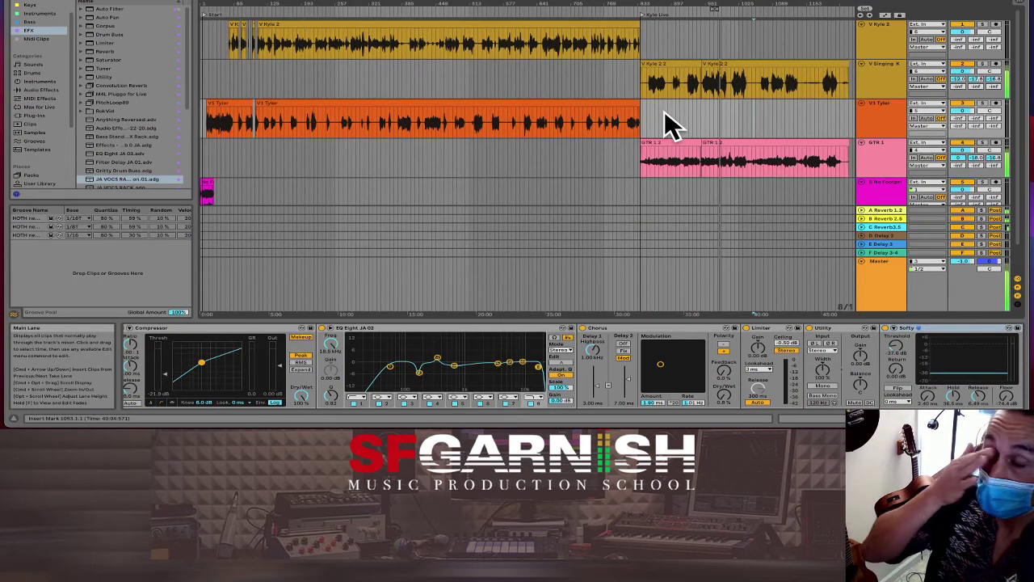
{"action": "left_click", "coordinate": [834, 85]}
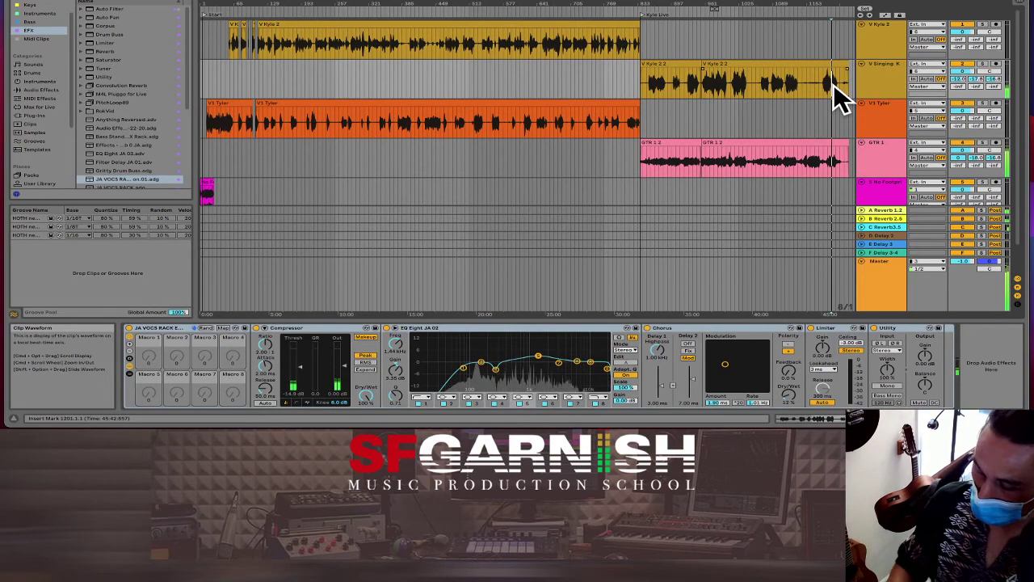
{"action": "key", "text": "plus"}
{"action": "key", "text": "plus"}
{"action": "key", "text": "plus"}
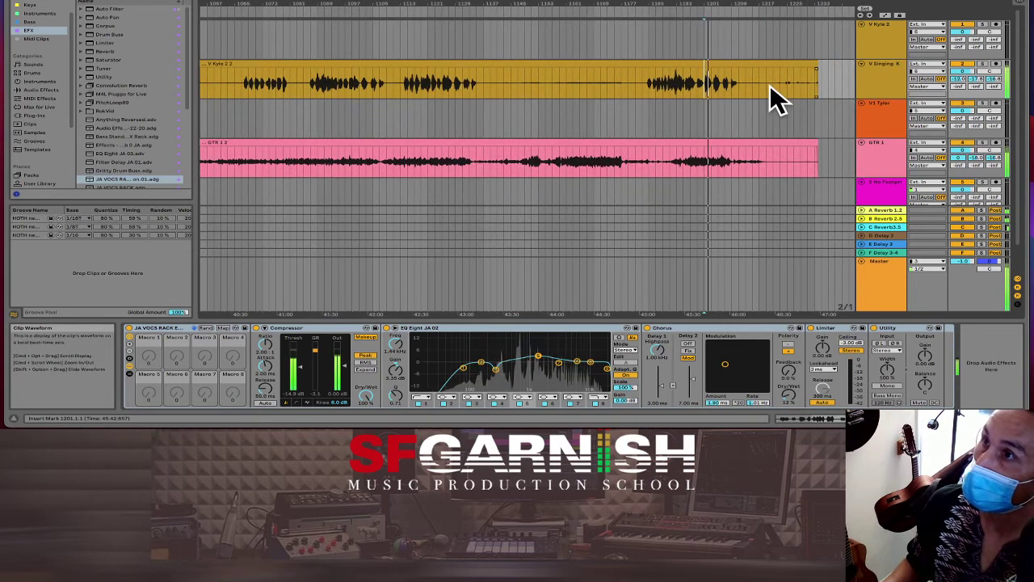
Step: Delete the V Singing K and GTR 1 clip tails and give both short fade-outs
{"action": "left_click_drag", "start_coordinate": [775, 85], "coordinate": [831, 155]}
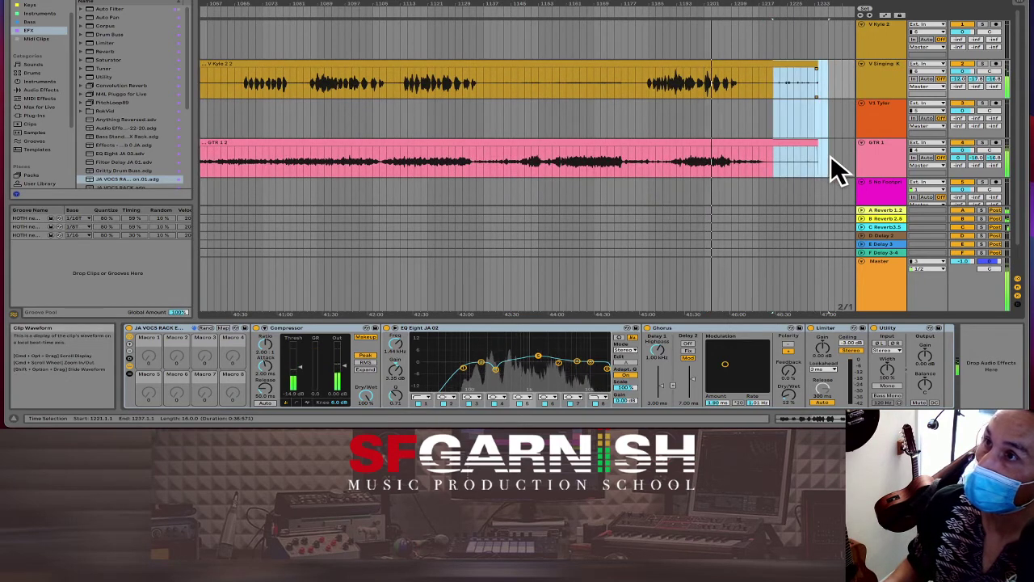
{"action": "key", "text": "Delete"}
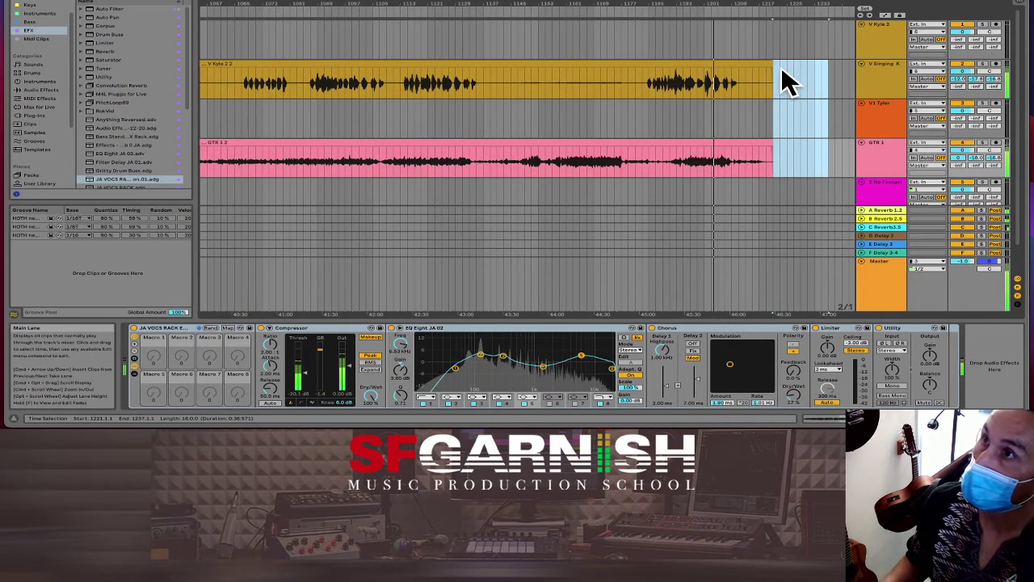
{"action": "left_click_drag", "start_coordinate": [775, 83], "coordinate": [762, 83]}
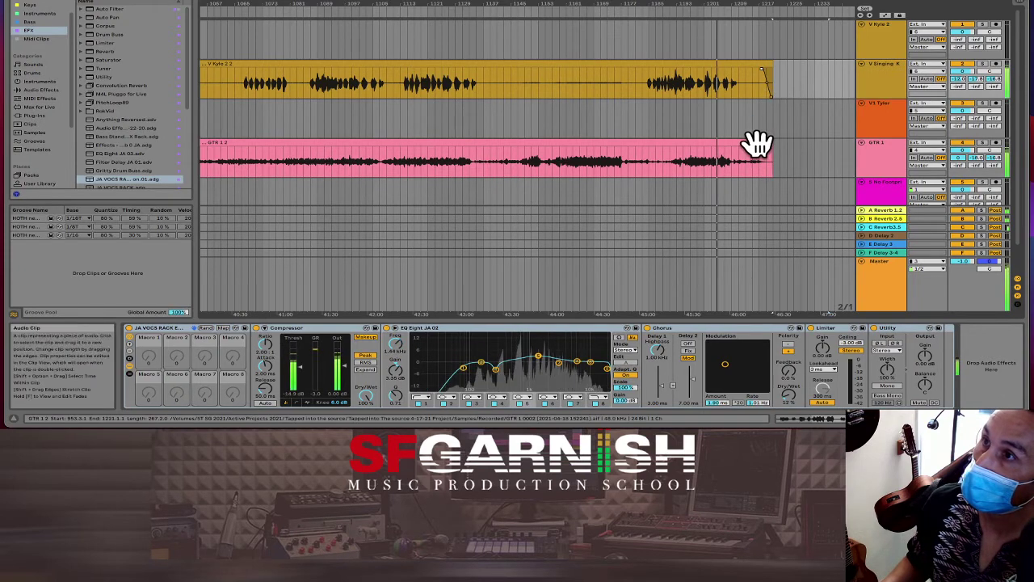
{"action": "left_click_drag", "start_coordinate": [768, 148], "coordinate": [762, 147]}
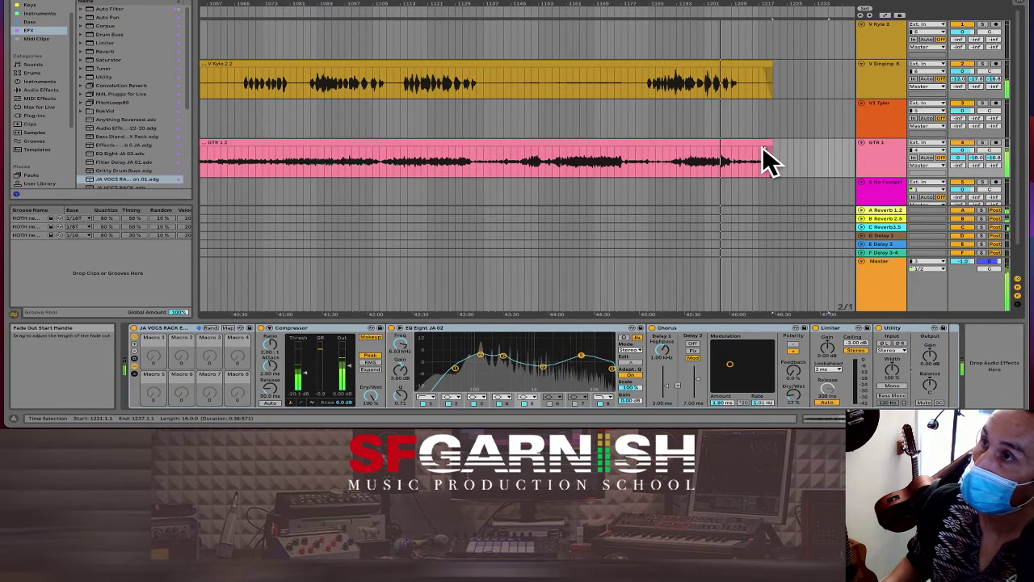
Step: Set an End locator at bar 1221 where the guitar clip finishes
{"action": "left_click", "coordinate": [760, 166]}
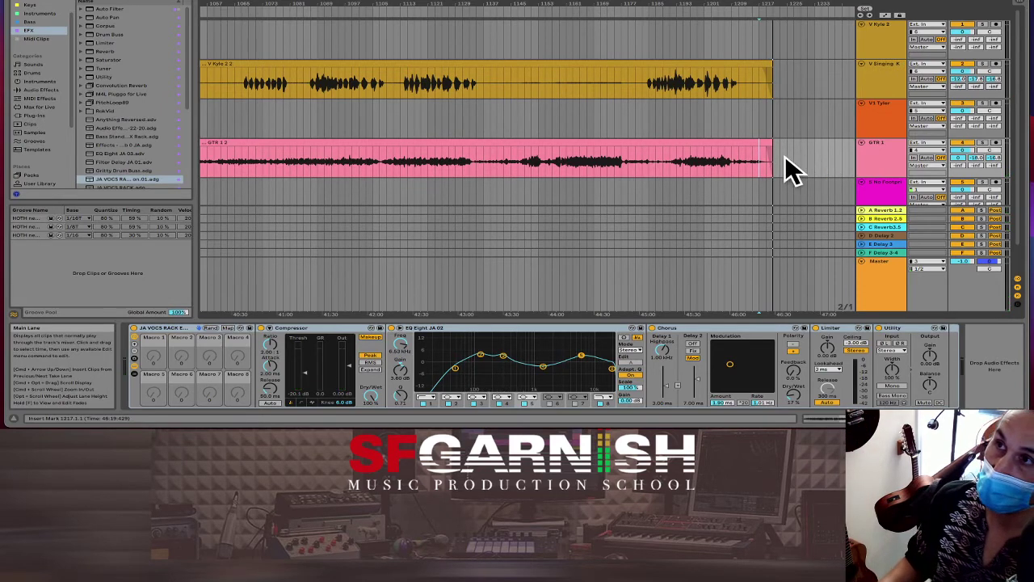
{"action": "left_click", "coordinate": [865, 15]}
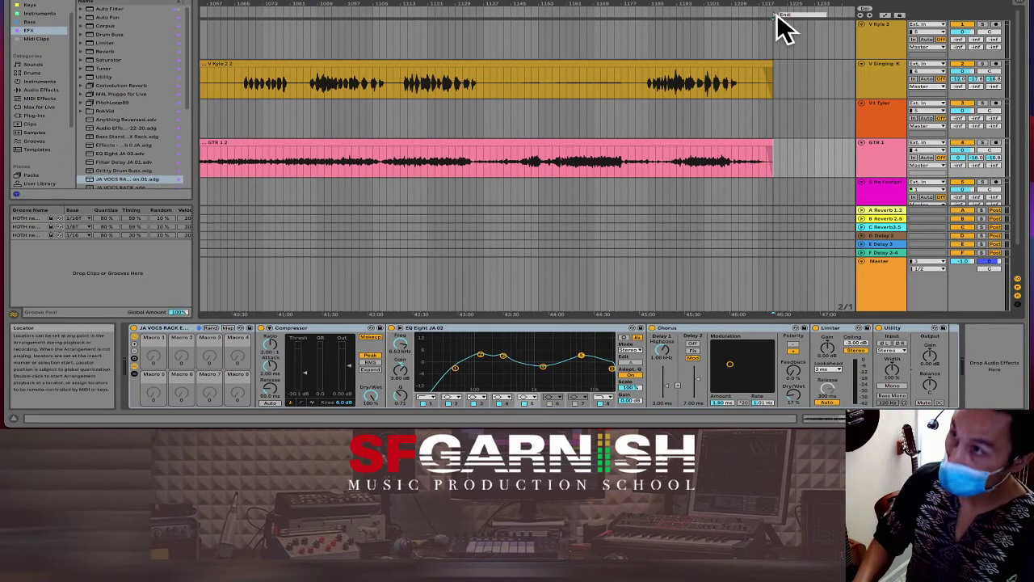
{"action": "left_click", "coordinate": [474, 114]}
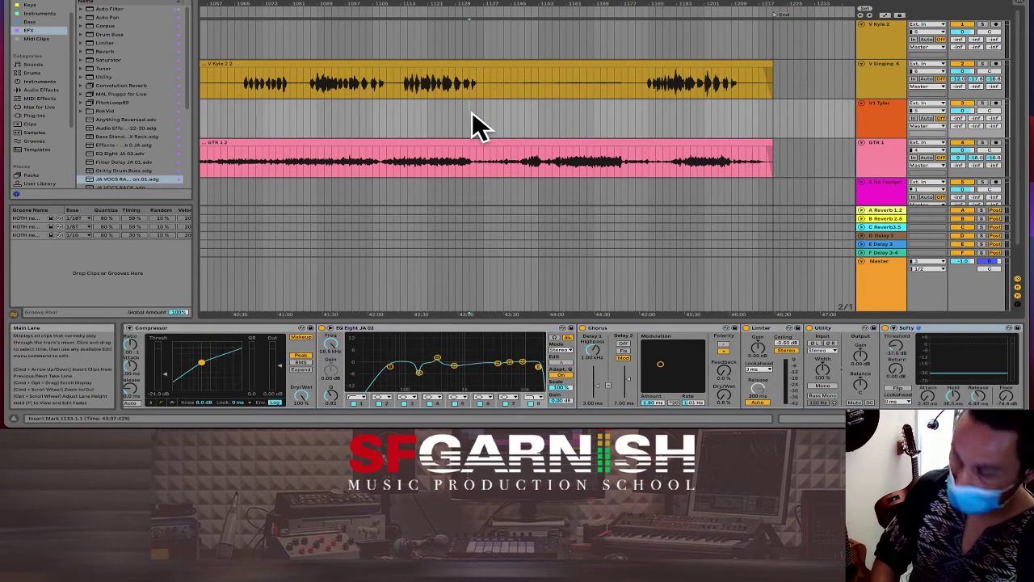
{"action": "key", "text": "minus"}
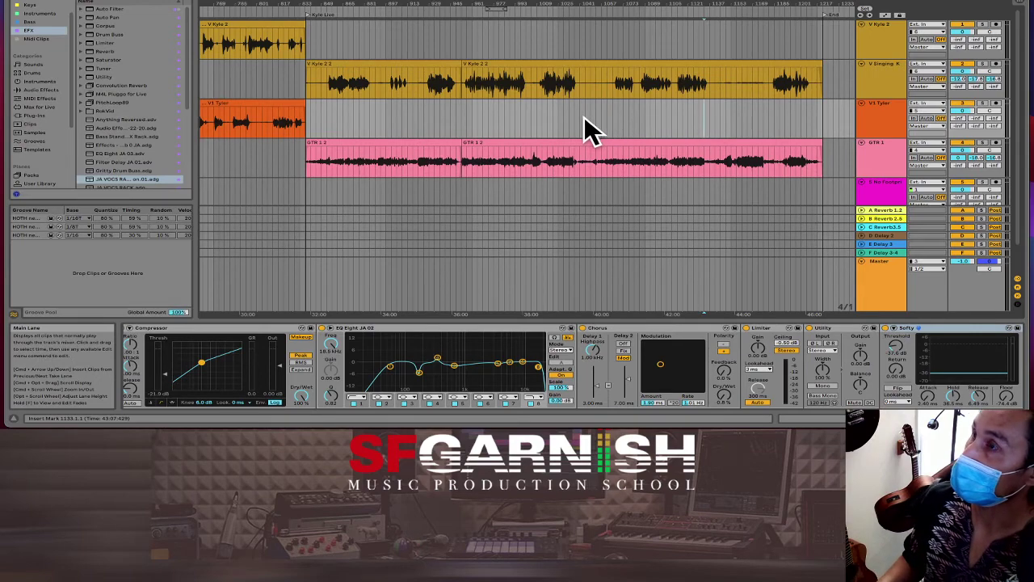
Step: Audition the GTR clip and place the marker at bar 1040
{"action": "key", "text": "space"}
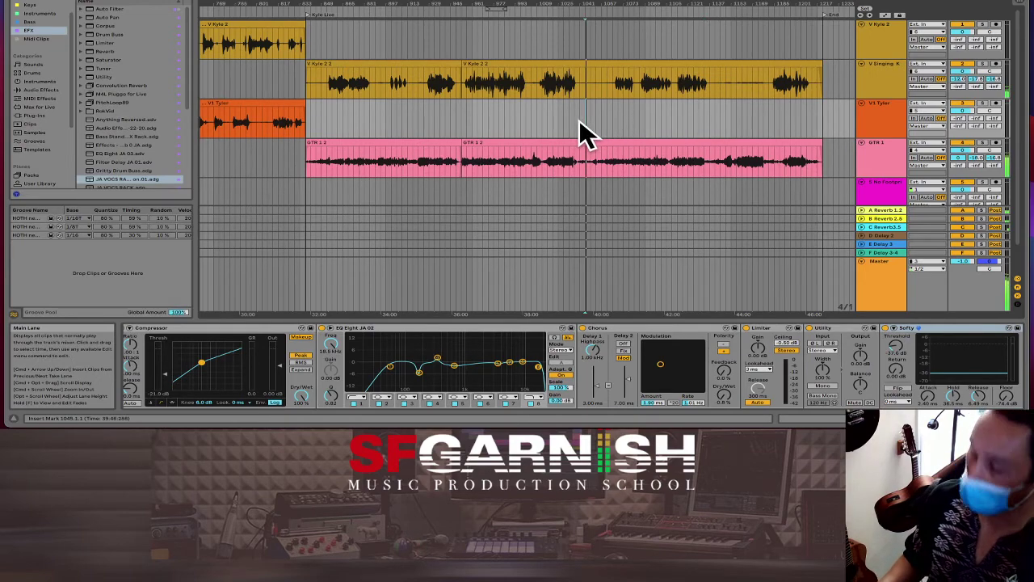
{"action": "key", "text": "plus"}
{"action": "key", "text": "plus"}
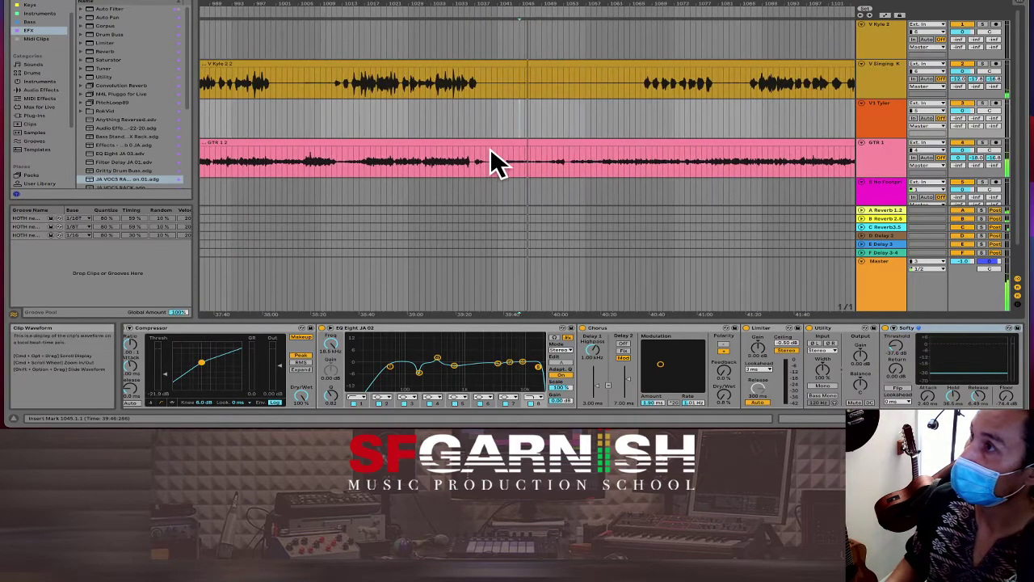
{"action": "left_click", "coordinate": [465, 162]}
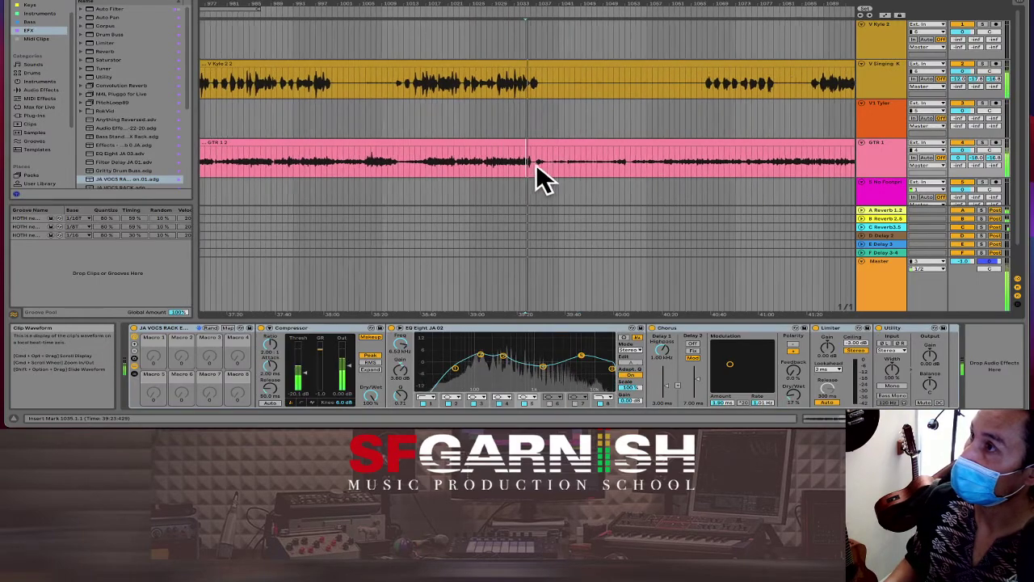
{"action": "left_click", "coordinate": [536, 165]}
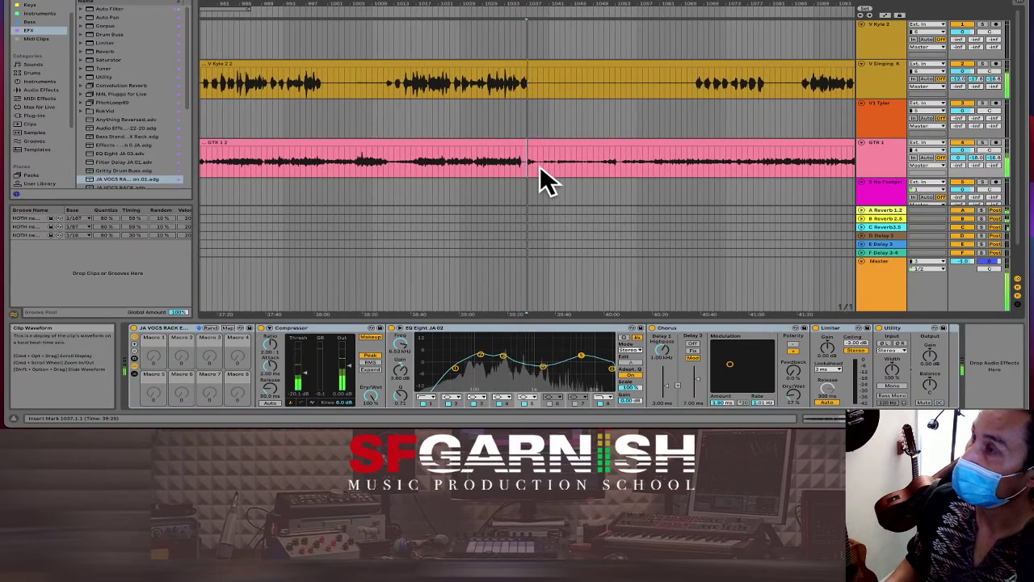
{"action": "left_click", "coordinate": [536, 166]}
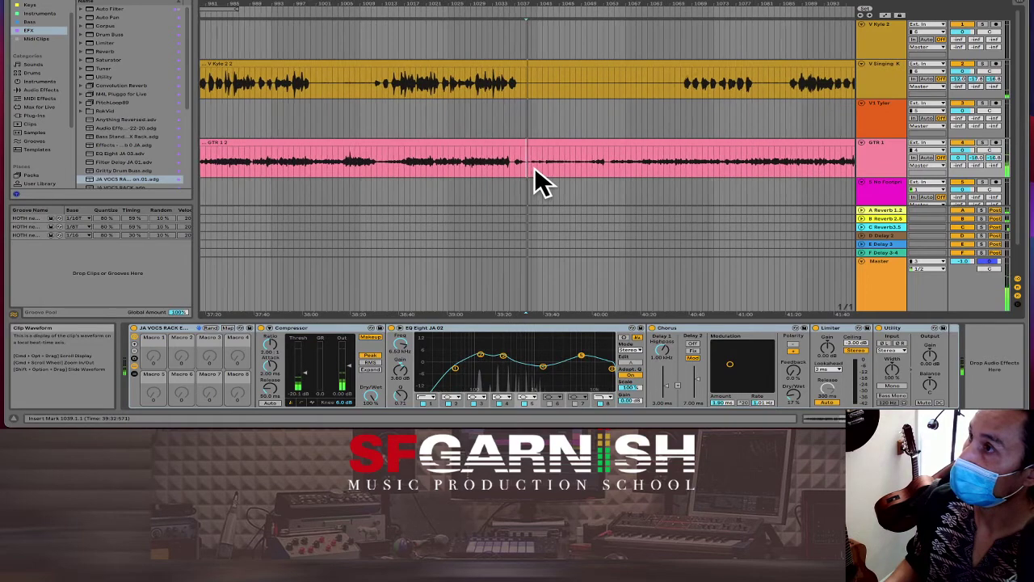
{"action": "left_click", "coordinate": [529, 166]}
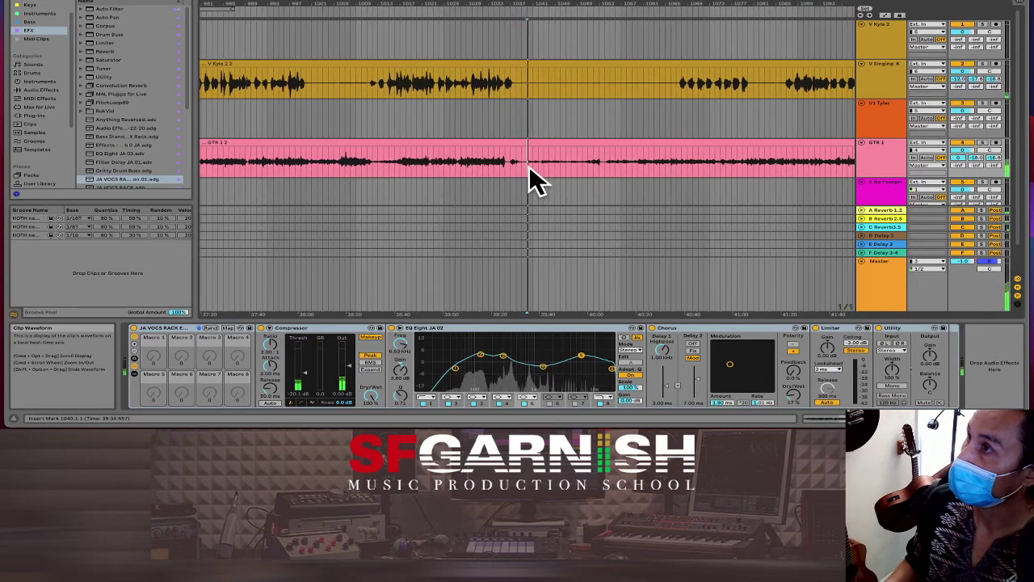
Step: Delete bars 1040–1054 across all tracks and audition the new join
{"action": "left_click_drag", "start_coordinate": [529, 165], "coordinate": [603, 167]}
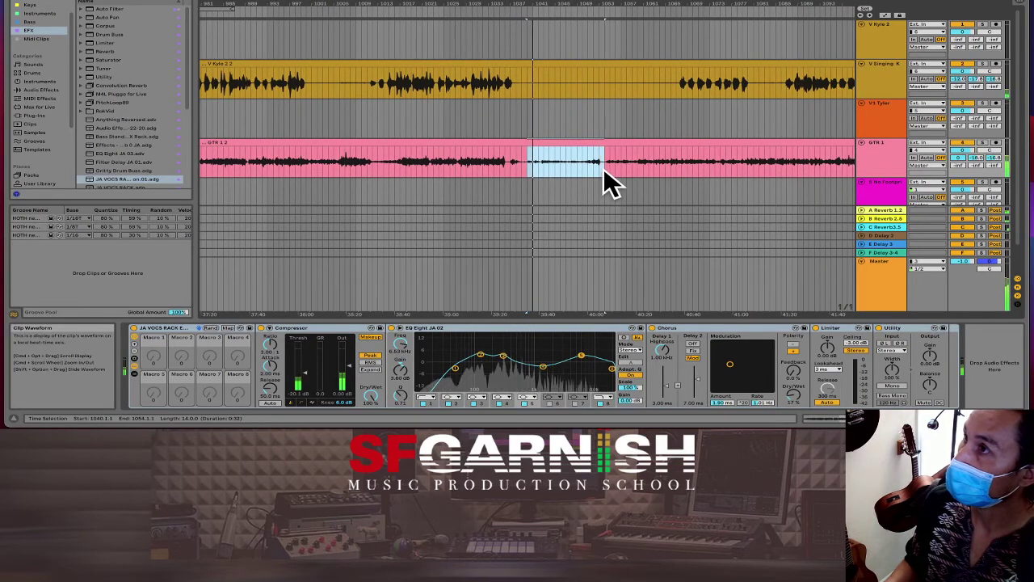
{"action": "key", "text": "super+shift+BackSpace"}
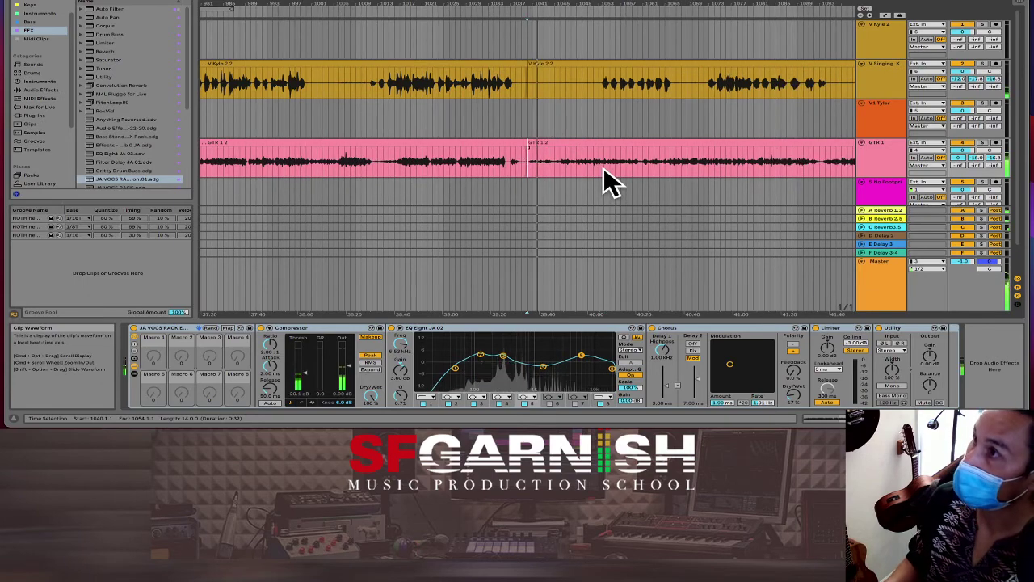
{"action": "left_click", "coordinate": [521, 160]}
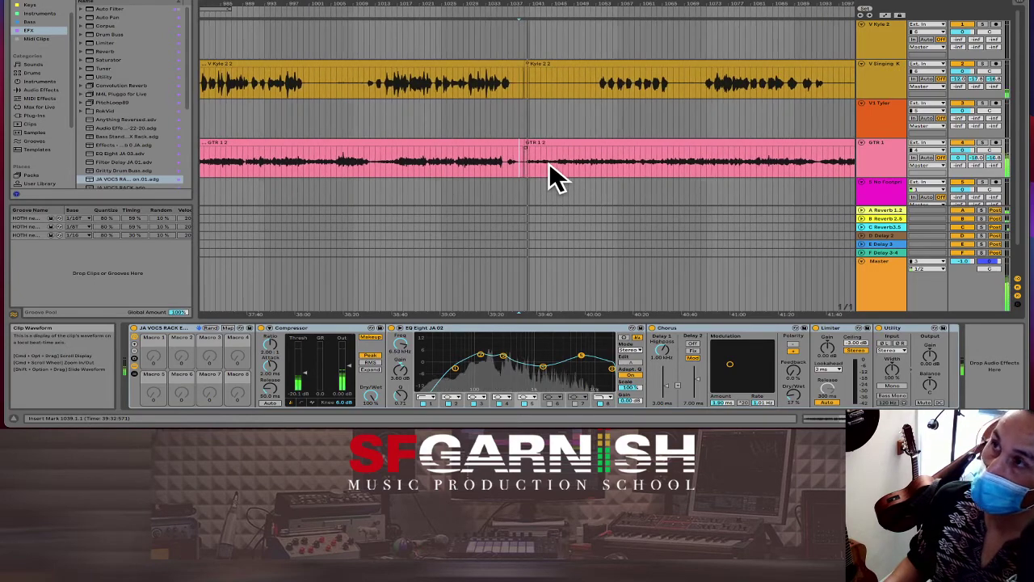
{"action": "left_click", "coordinate": [471, 166]}
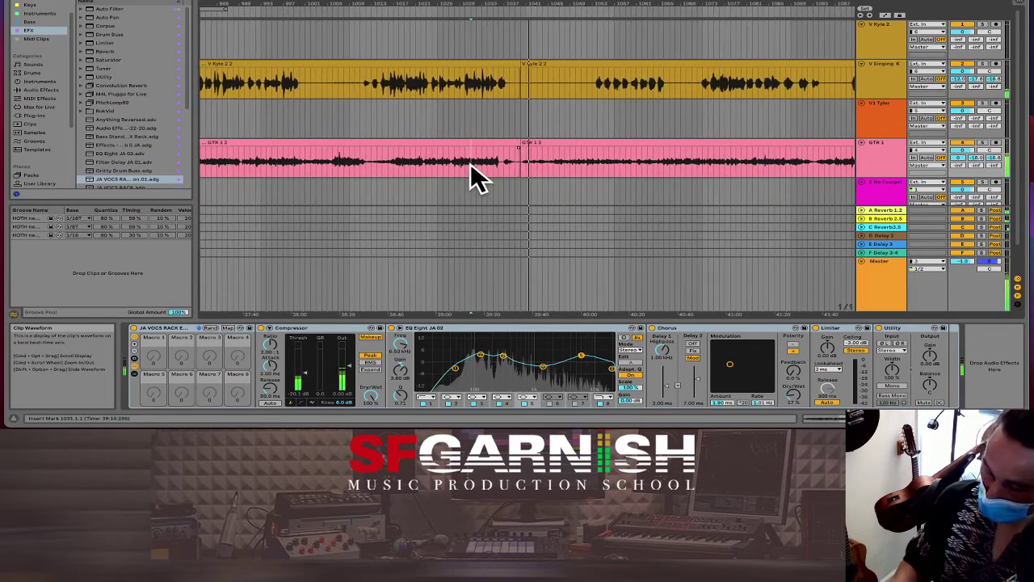
{"action": "scroll", "coordinate": [471, 163], "scroll_direction": "down", "scroll_amount": 5}
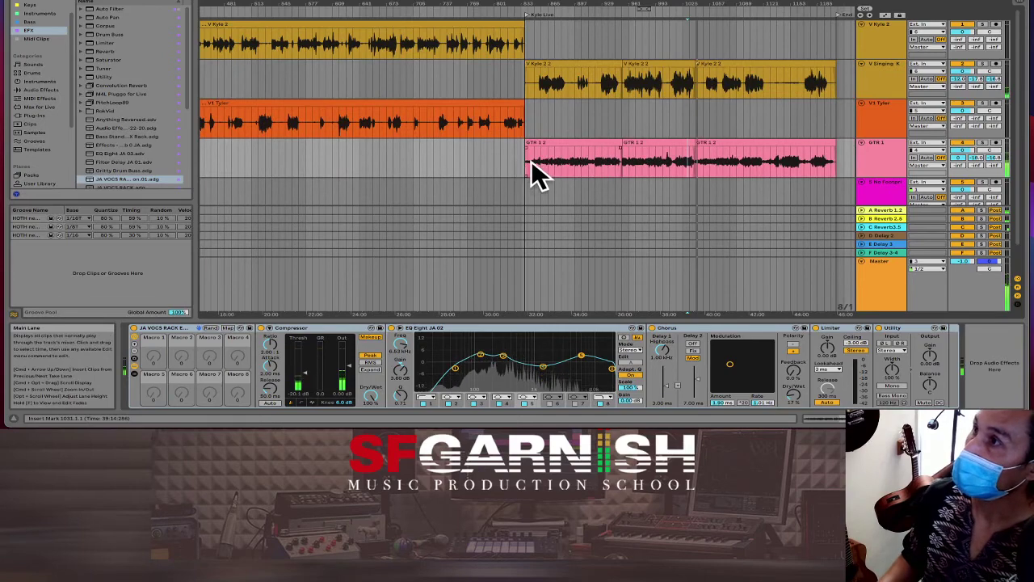
Step: Play back the edited guitar section and move the playback start to bar 834
{"action": "left_click", "coordinate": [529, 161]}
{"action": "scroll", "coordinate": [527, 162], "scroll_direction": "up", "scroll_amount": 5}
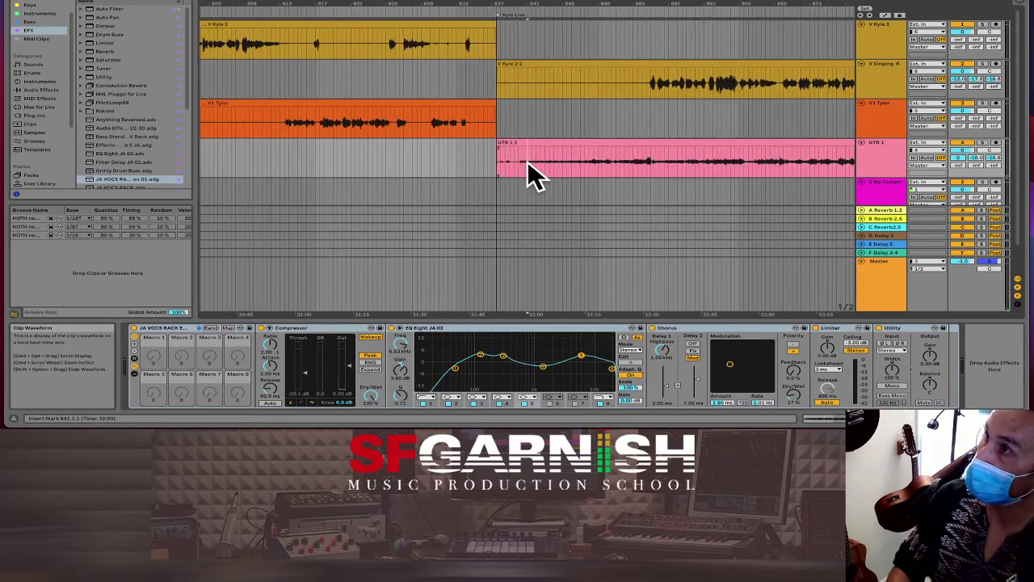
{"action": "left_click", "coordinate": [497, 163]}
{"action": "key", "text": "space"}
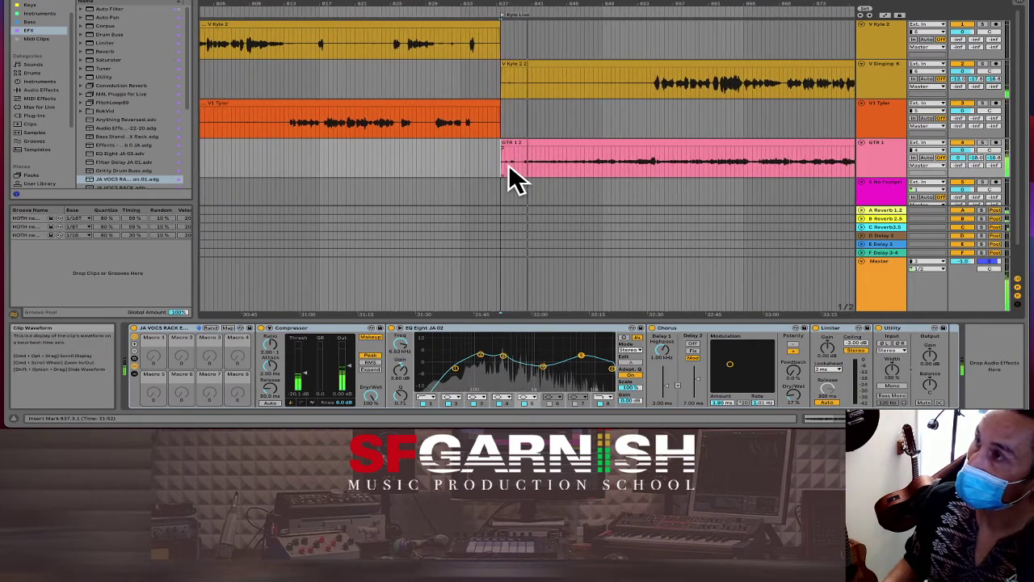
{"action": "key", "text": "space"}
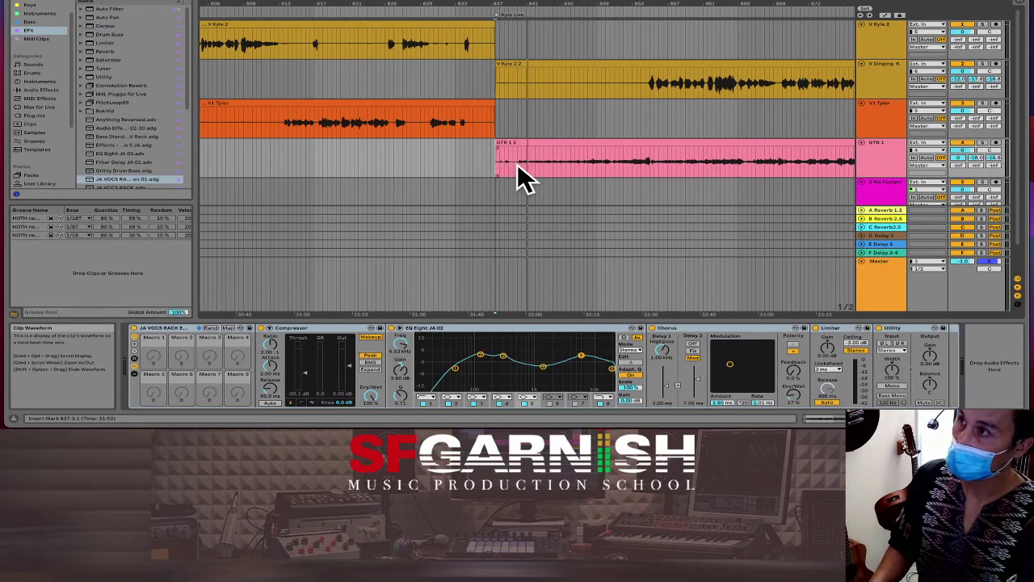
{"action": "left_click", "coordinate": [517, 163]}
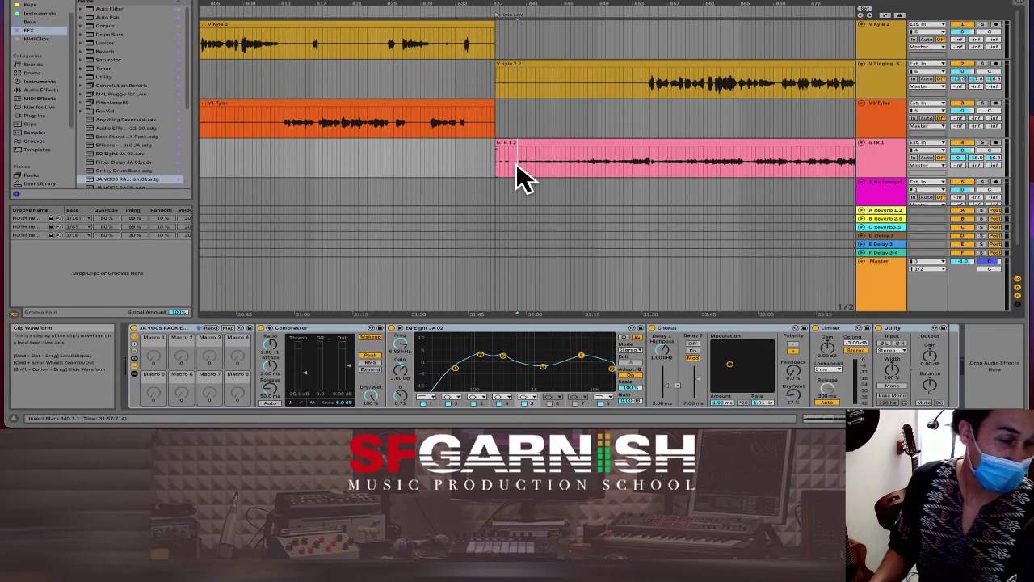
{"action": "left_click", "coordinate": [464, 157]}
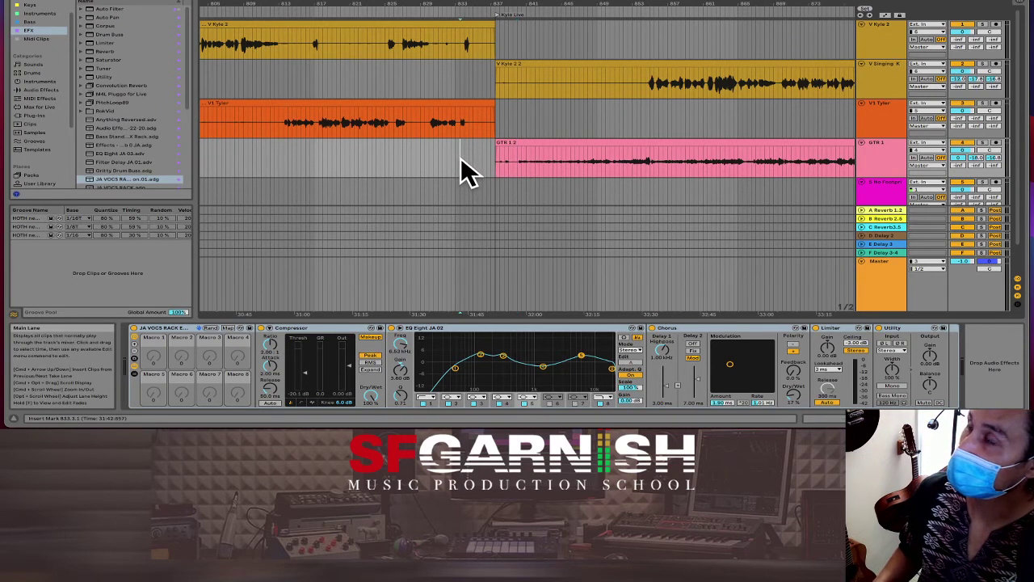
{"action": "scroll", "coordinate": [464, 170], "scroll_direction": "left", "scroll_amount": 3}
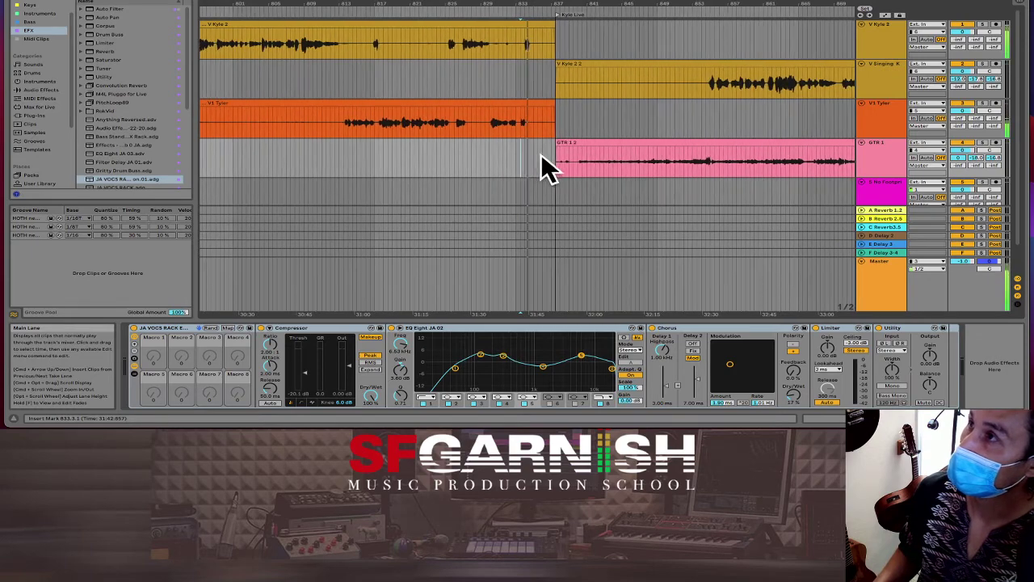
{"action": "scroll", "coordinate": [542, 156], "scroll_direction": "right", "scroll_amount": 1}
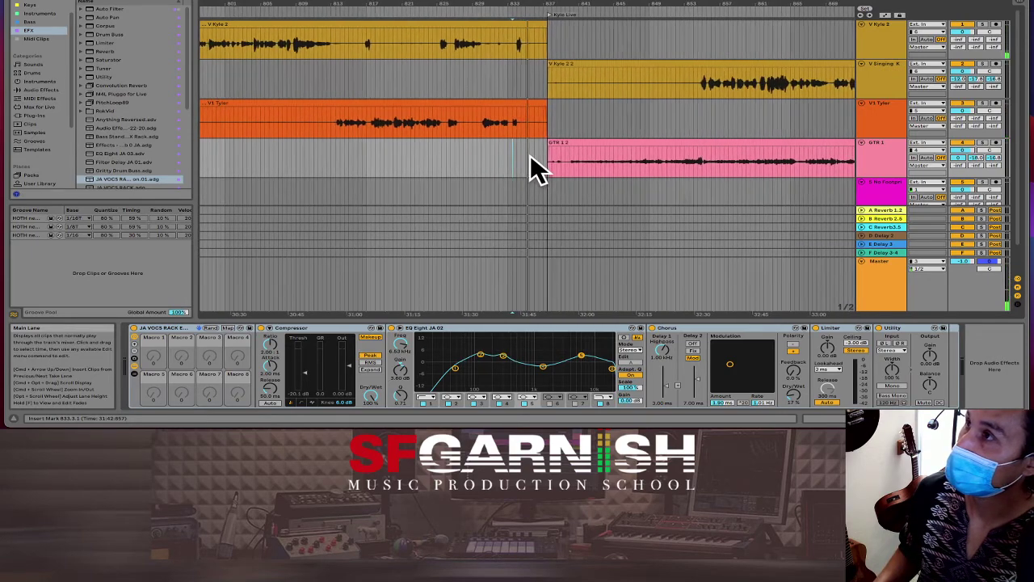
Step: Delete bars 835–838 across every track and set a new playback start in the guitar clip
{"action": "left_click_drag", "start_coordinate": [526, 156], "coordinate": [555, 160]}
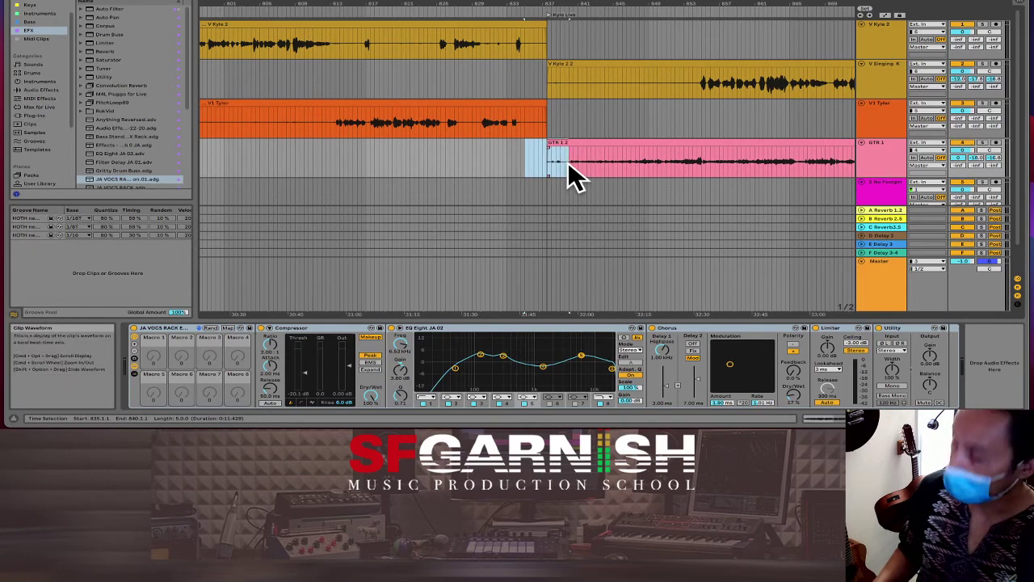
{"action": "key", "text": "super+shift+BackSpace"}
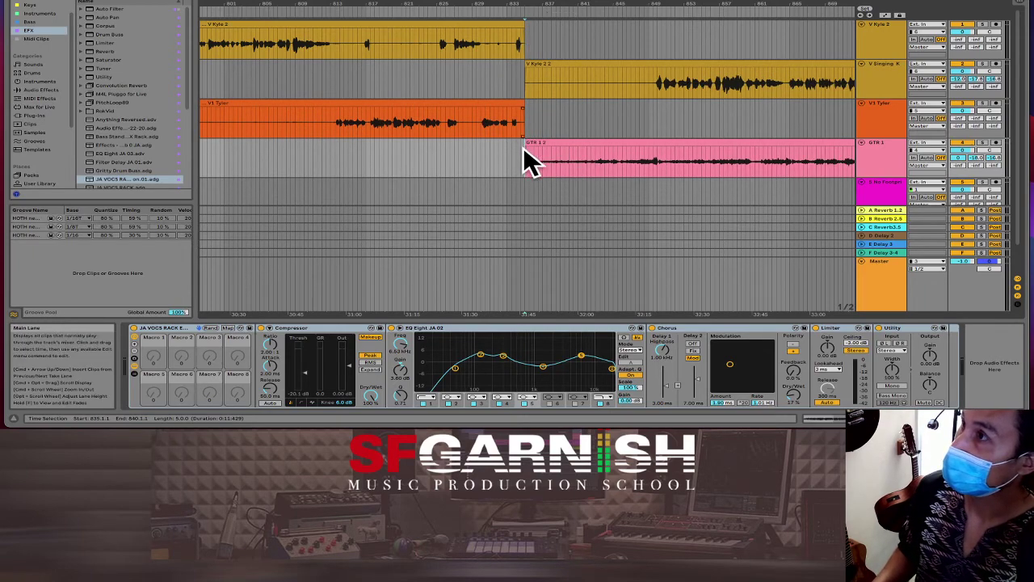
{"action": "left_click", "coordinate": [513, 154]}
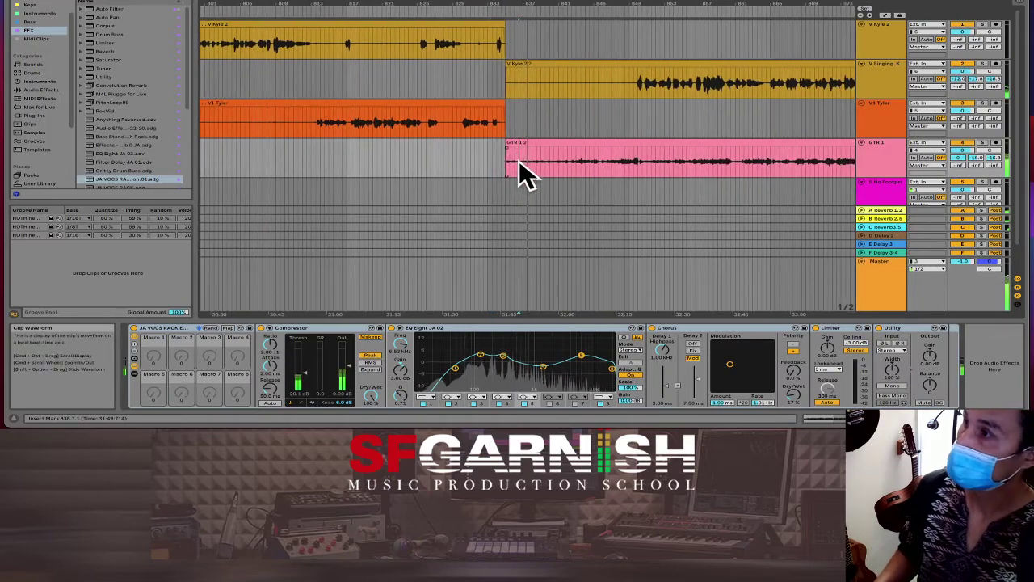
{"action": "left_click", "coordinate": [519, 160]}
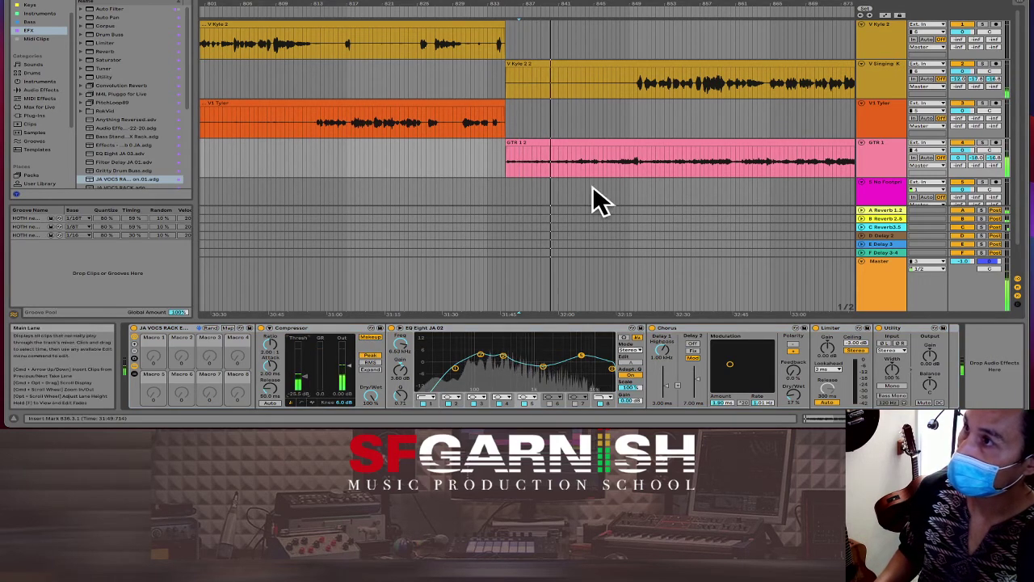
{"action": "scroll", "coordinate": [631, 178], "scroll_direction": "down", "scroll_amount": 10}
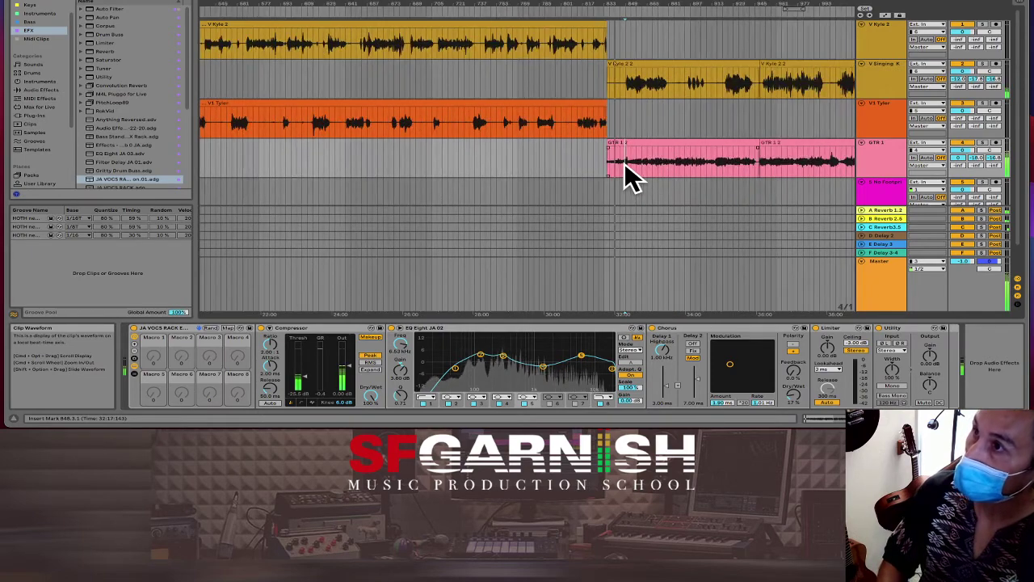
{"action": "scroll", "coordinate": [627, 165], "scroll_direction": "down", "scroll_amount": 3}
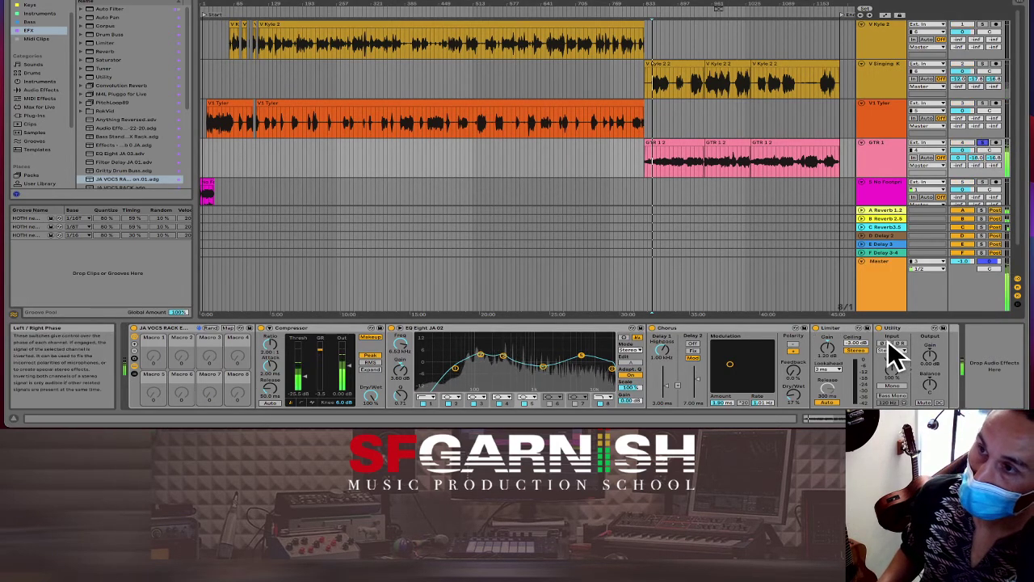
{"action": "left_click", "coordinate": [886, 343]}
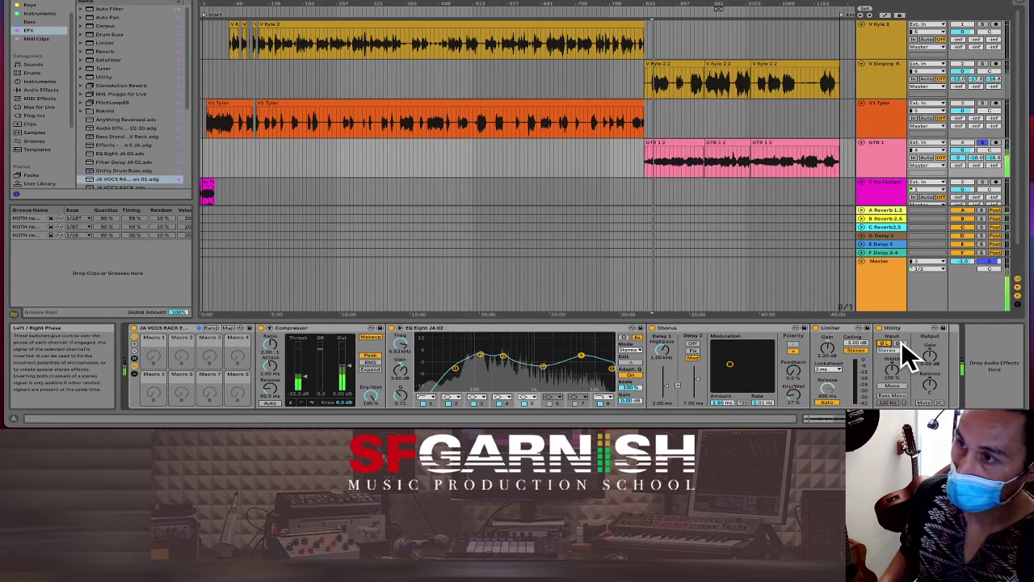
{"action": "left_click", "coordinate": [901, 343]}
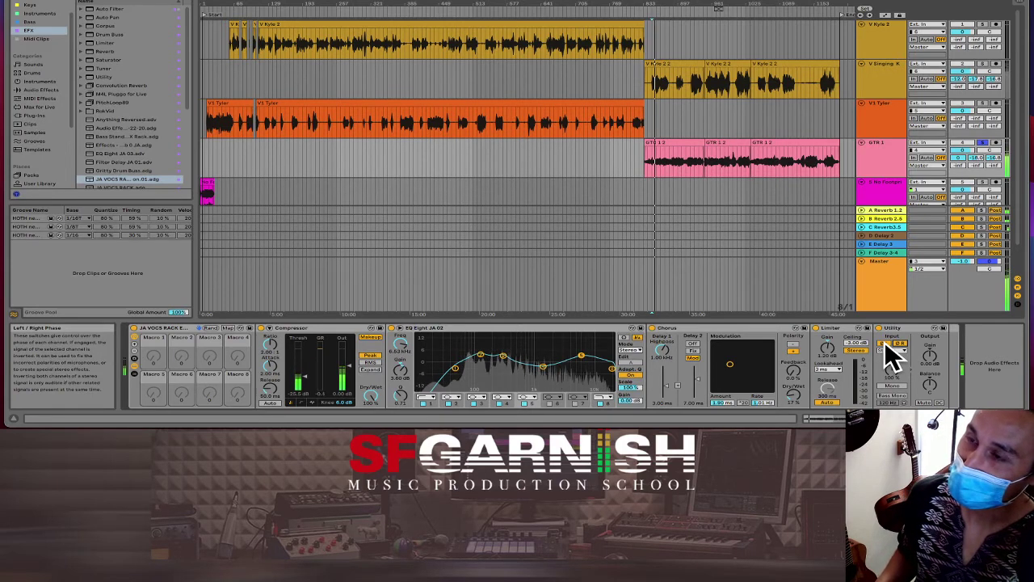
{"action": "left_click", "coordinate": [885, 344]}
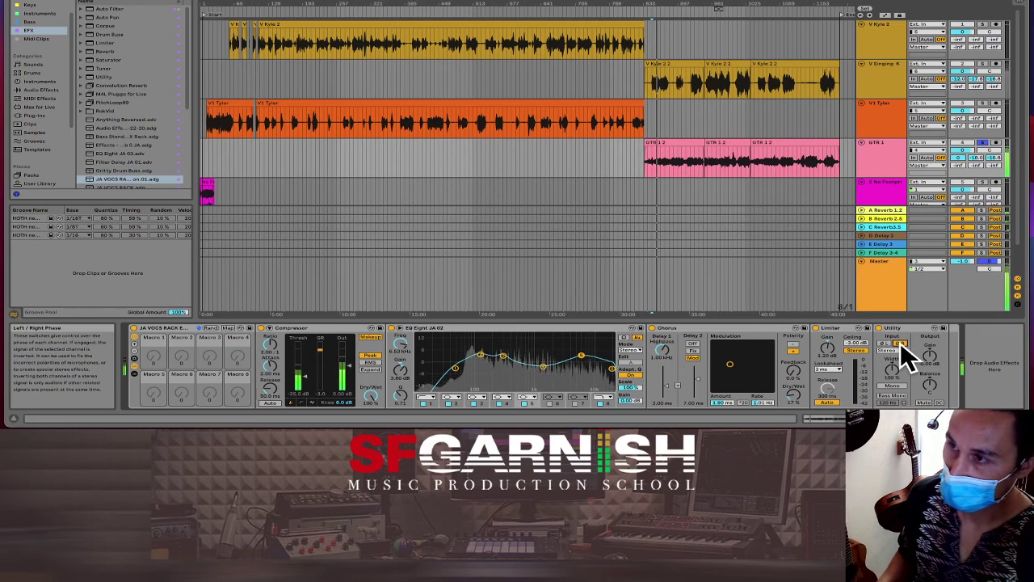
{"action": "left_click", "coordinate": [900, 344]}
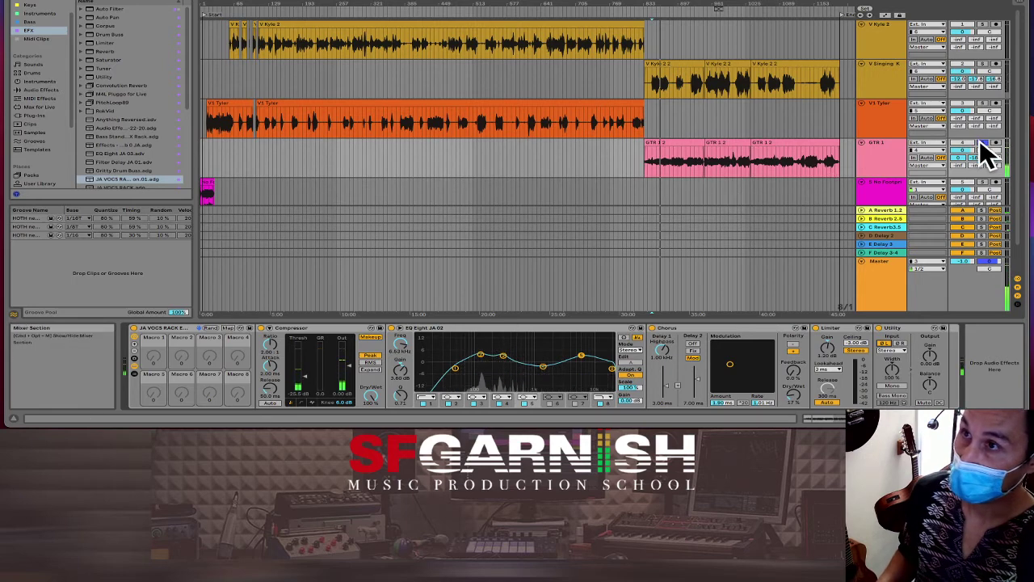
Step: Replay from the GTR clip, invert Utility's left-channel phase and narrow its width to 27%
{"action": "key", "text": "space"}
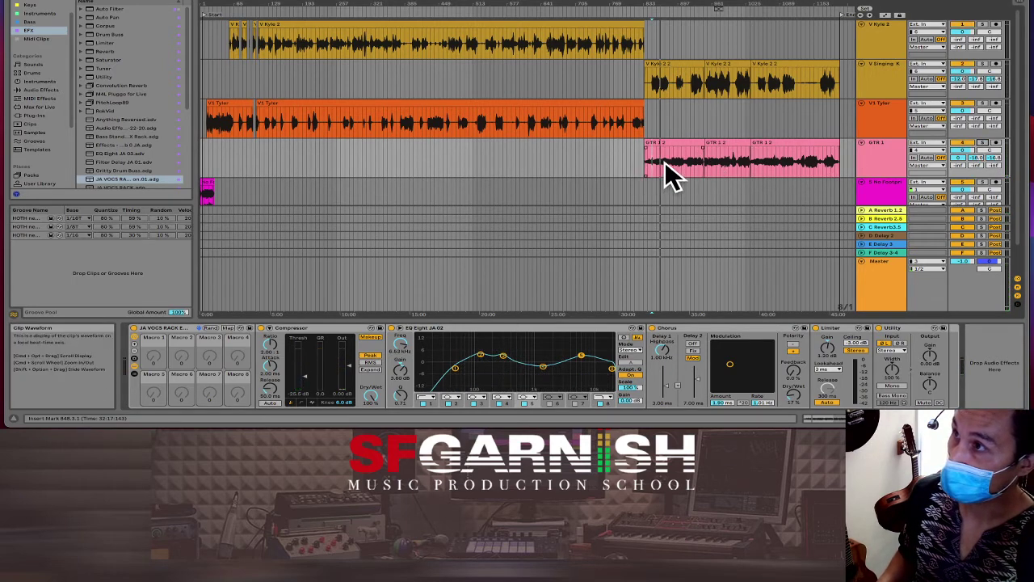
{"action": "left_click", "coordinate": [656, 164]}
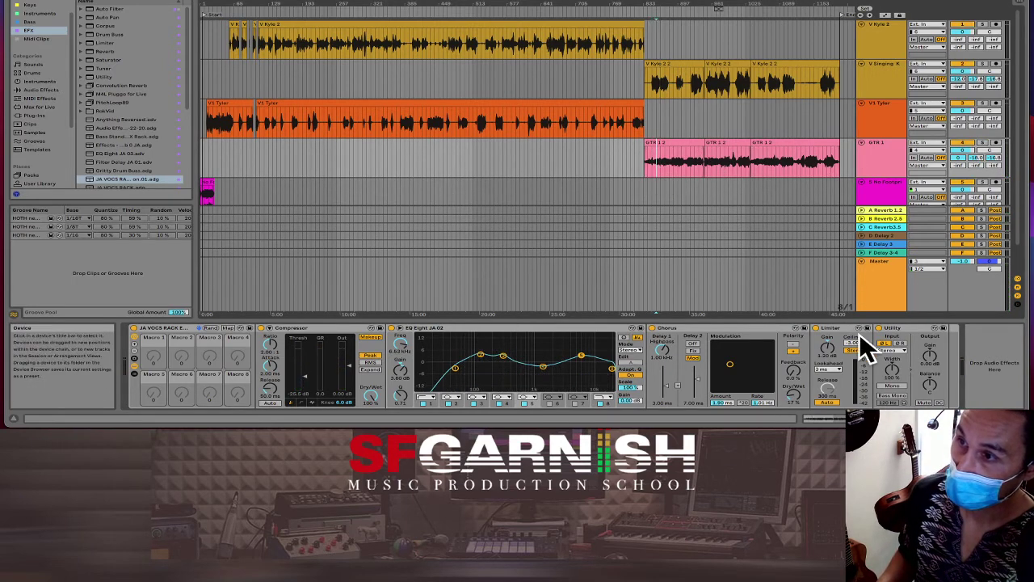
{"action": "key", "text": "space"}
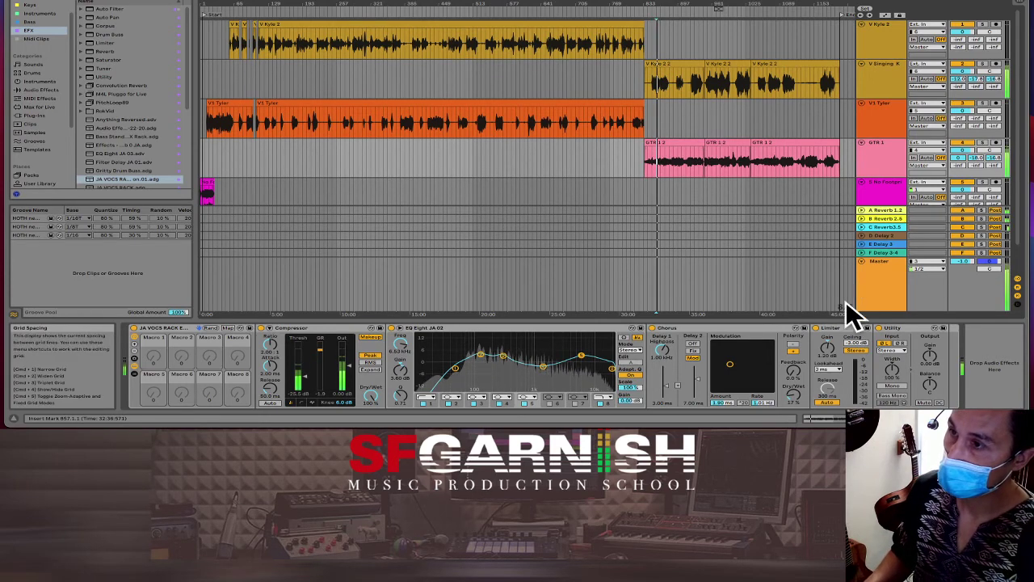
{"action": "left_click", "coordinate": [884, 343]}
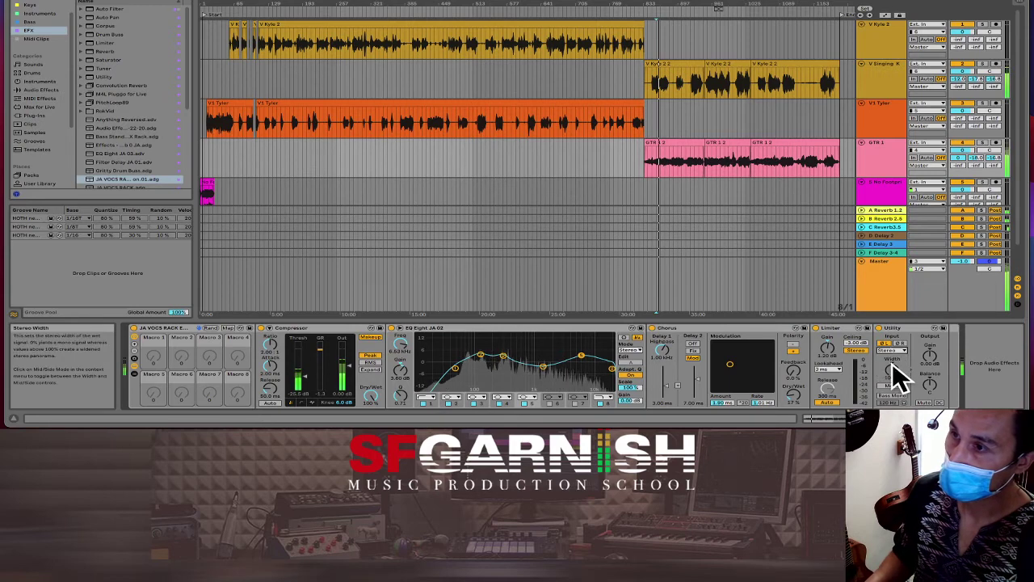
{"action": "left_click_drag", "start_coordinate": [896, 380], "coordinate": [896, 412]}
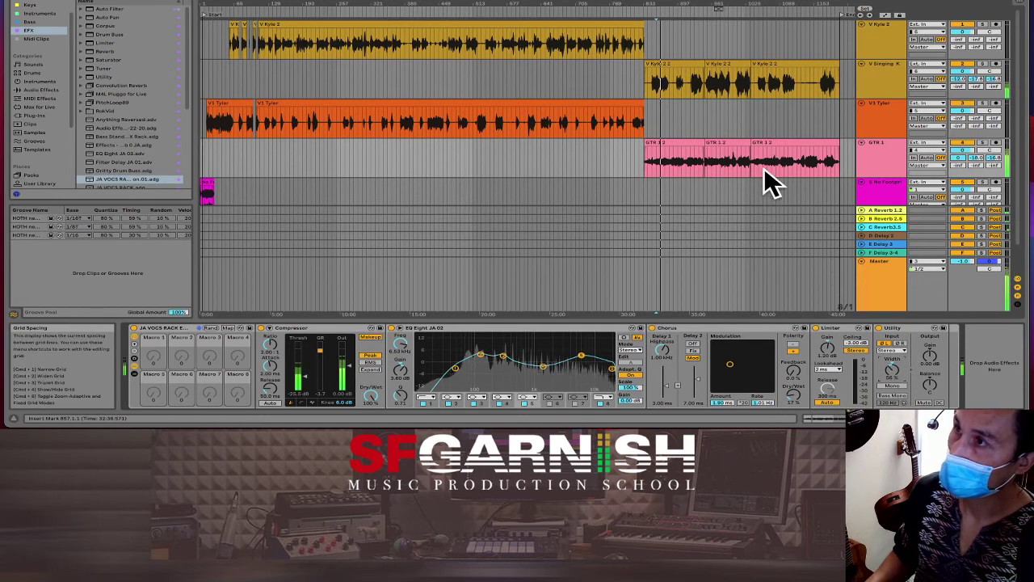
Step: Solo track 4 in Session view, drop its C-Reverb3.5 send to -20.9 dB, then unsolo it
{"action": "left_click", "coordinate": [662, 160]}
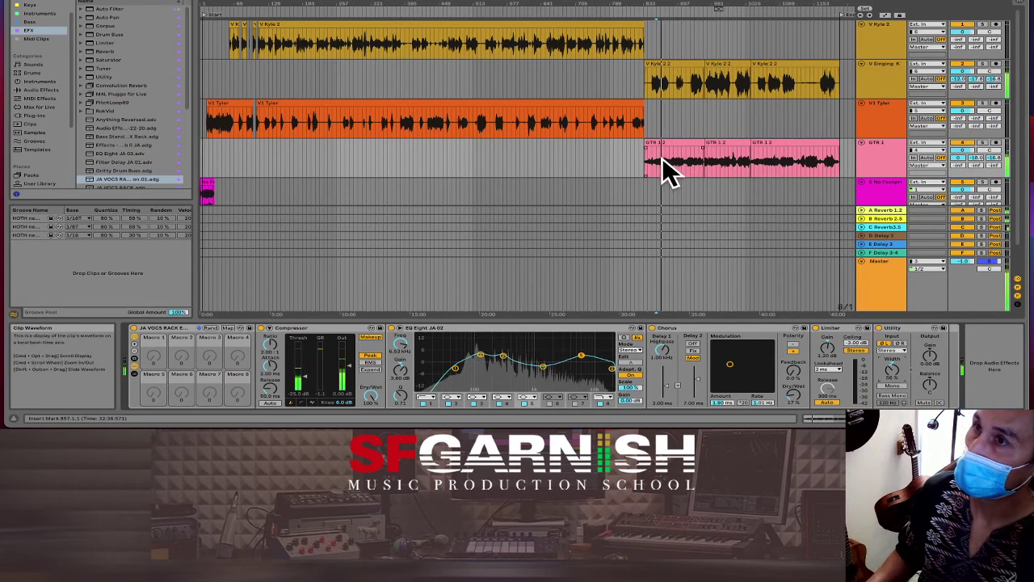
{"action": "key", "text": "Tab"}
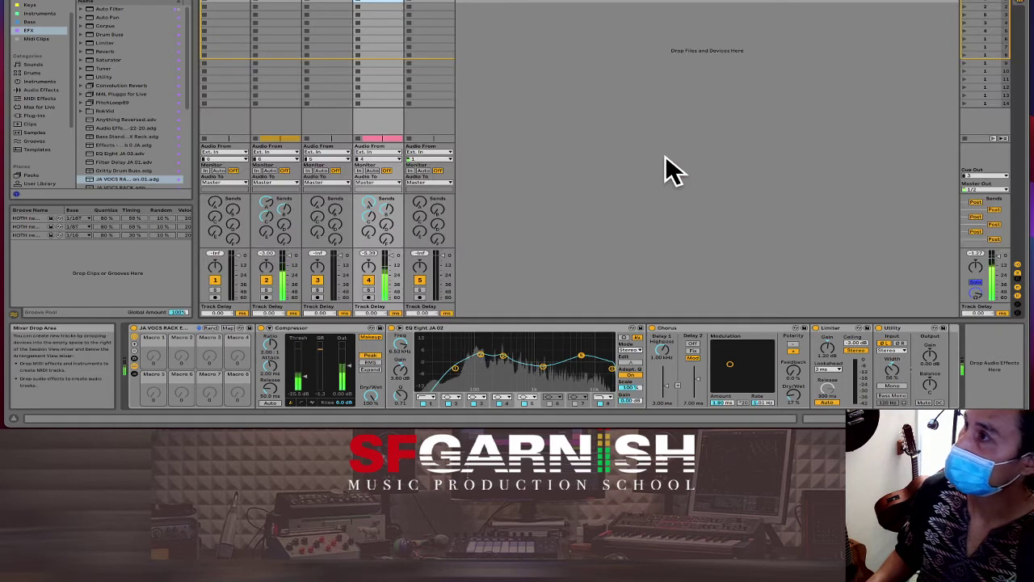
{"action": "left_click", "coordinate": [369, 289]}
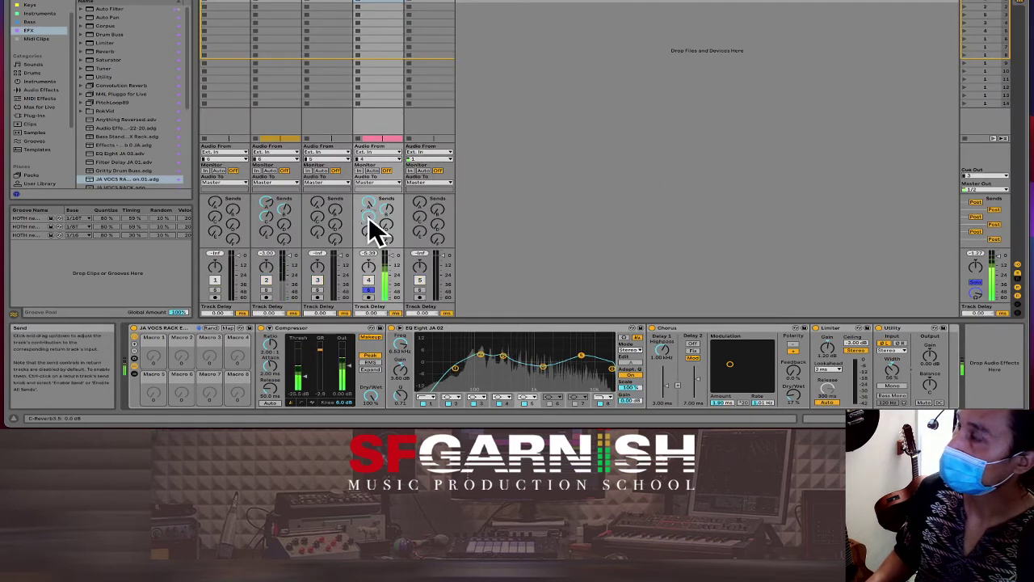
{"action": "left_click_drag", "start_coordinate": [368, 215], "coordinate": [369, 230]}
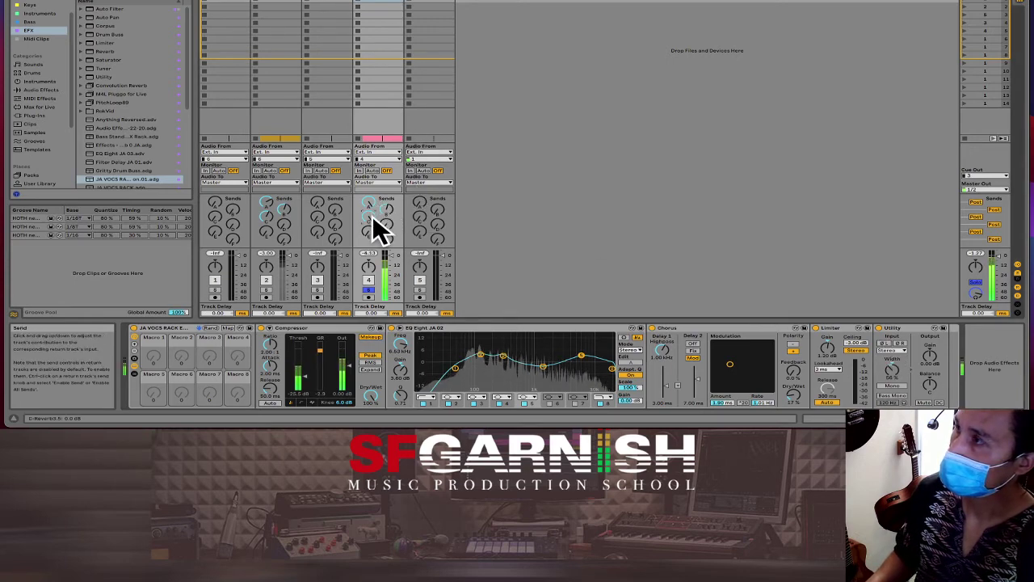
{"action": "left_click_drag", "start_coordinate": [374, 219], "coordinate": [374, 227]}
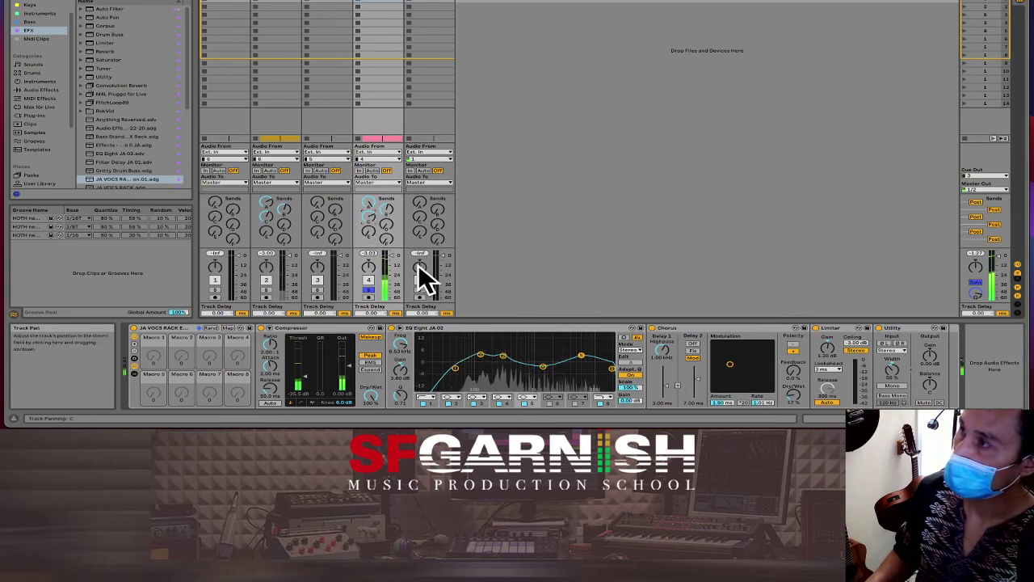
{"action": "left_click", "coordinate": [370, 290]}
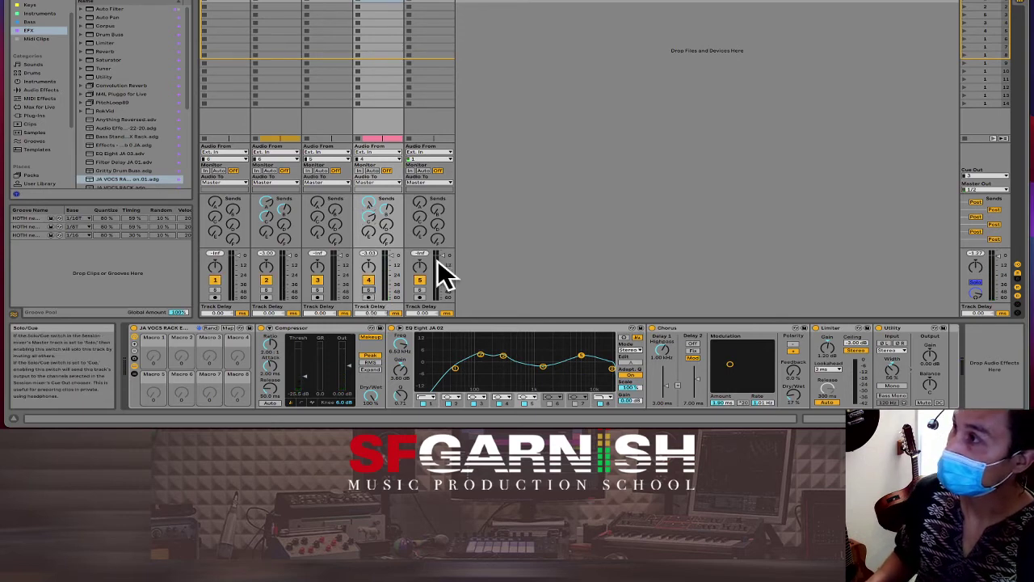
{"action": "key", "text": "Tab"}
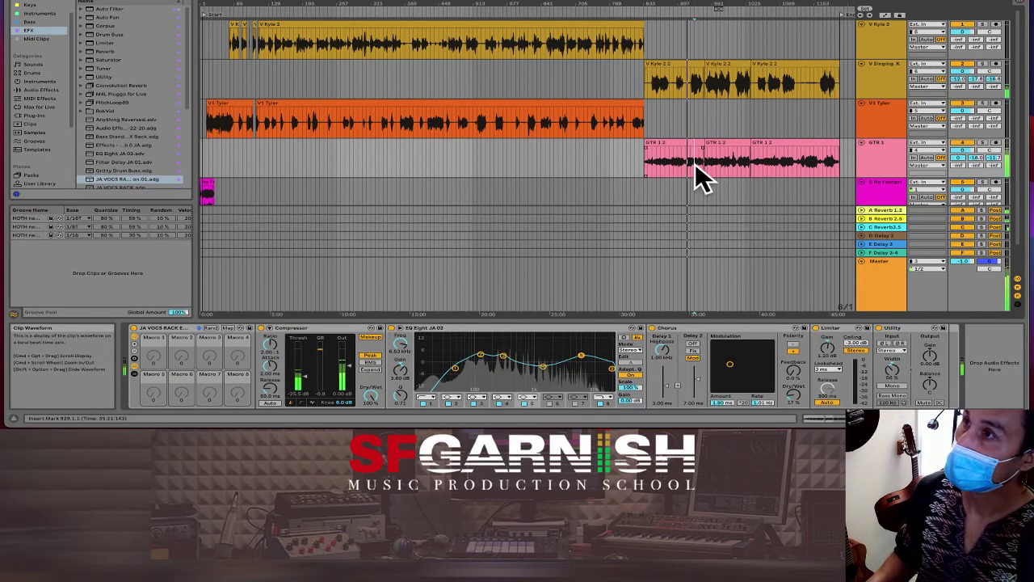
{"action": "left_click", "coordinate": [695, 162]}
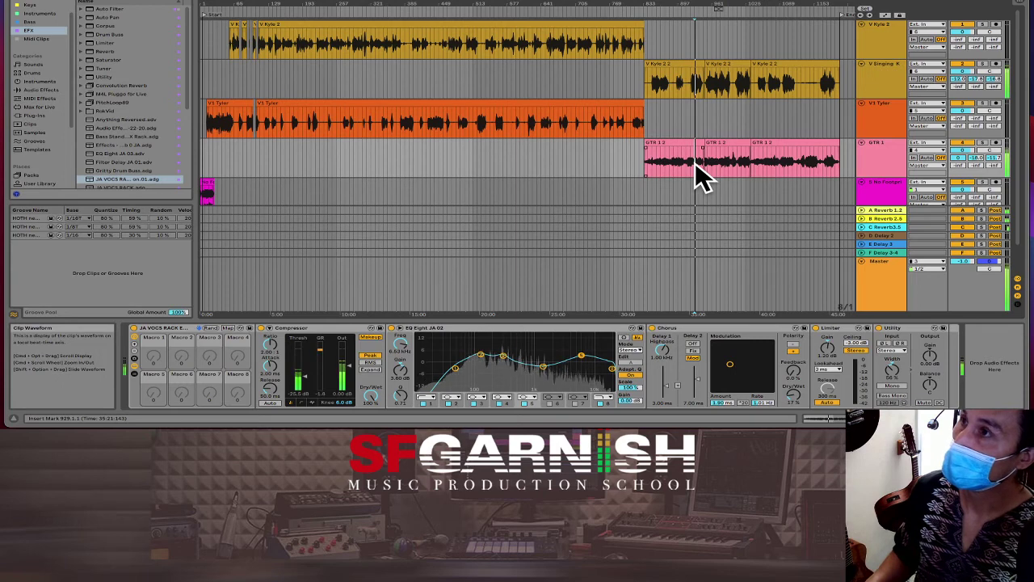
{"action": "left_click", "coordinate": [692, 81]}
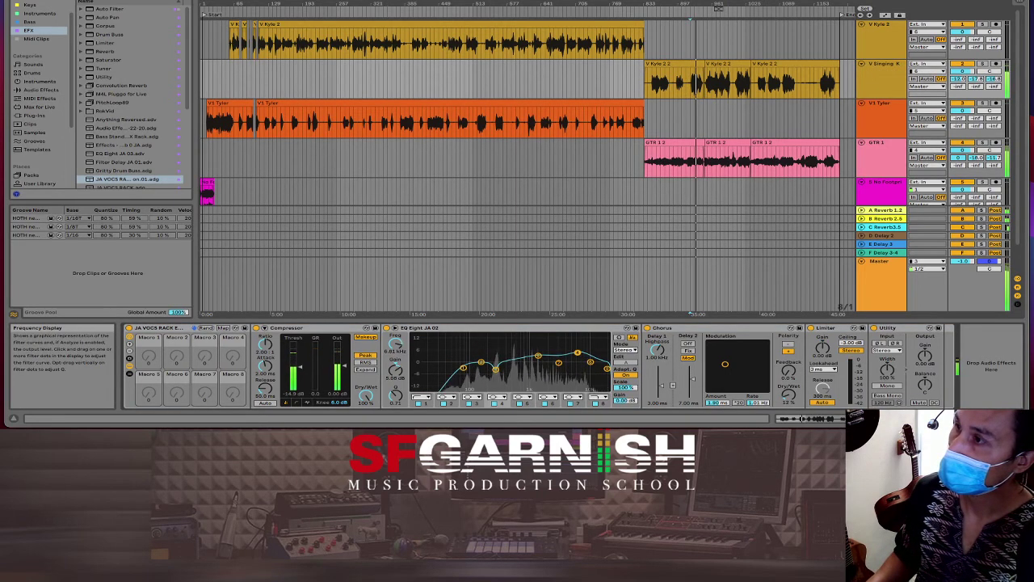
{"action": "left_click_drag", "start_coordinate": [577, 360], "coordinate": [591, 353]}
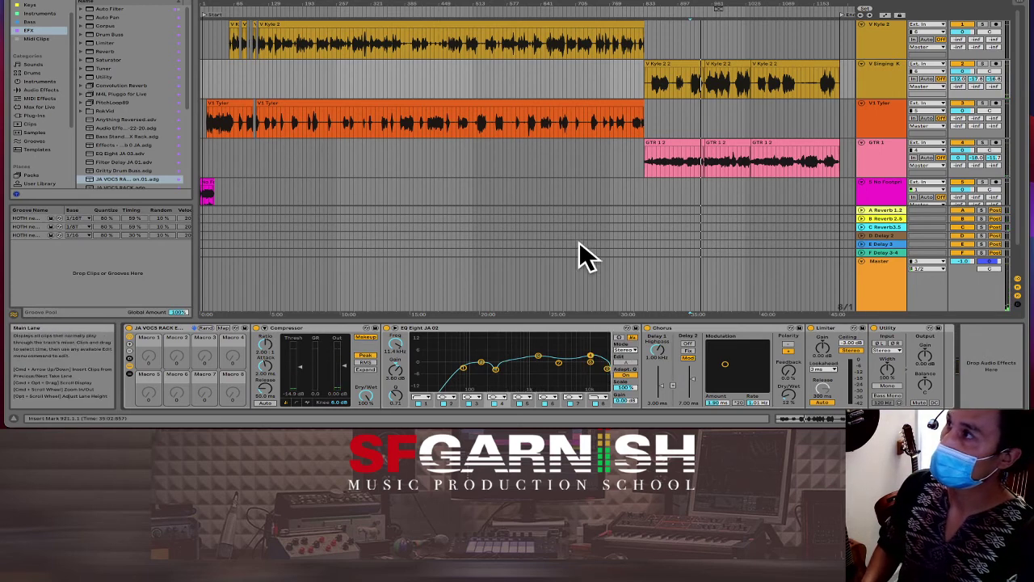
{"action": "left_click", "coordinate": [485, 162]}
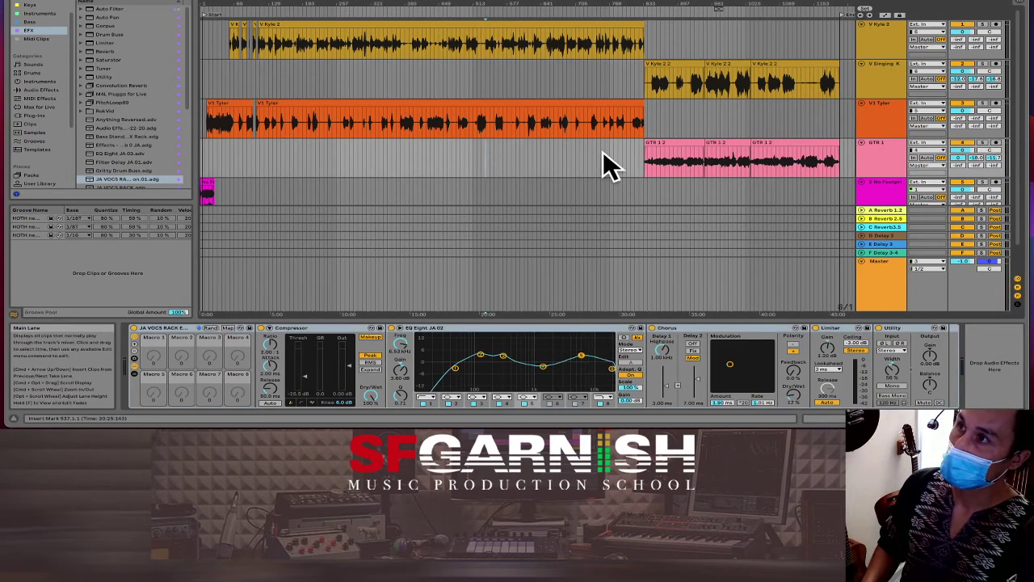
{"action": "left_click", "coordinate": [634, 152]}
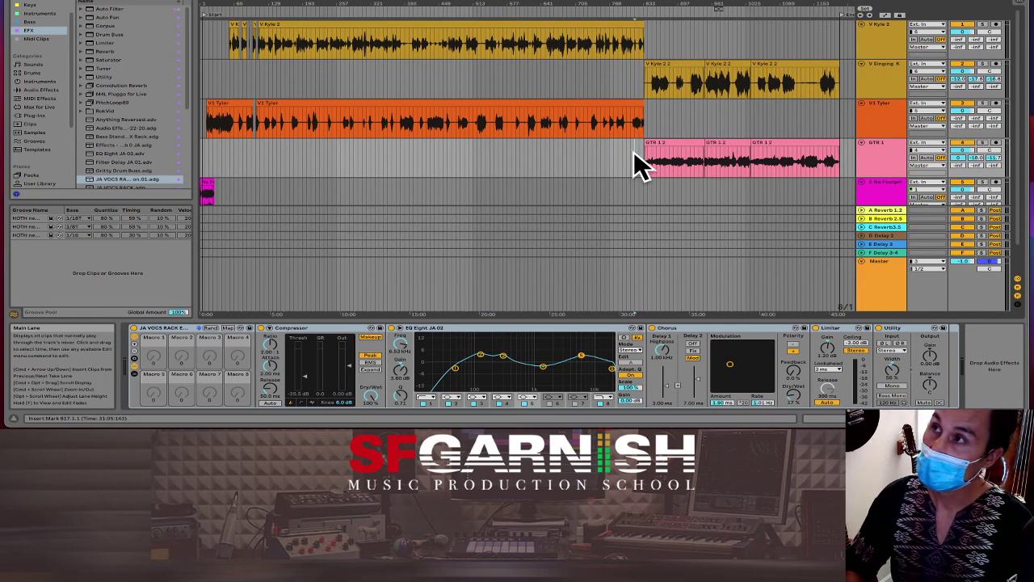
{"action": "key", "text": "plus"}
{"action": "key", "text": "plus"}
{"action": "key", "text": "plus"}
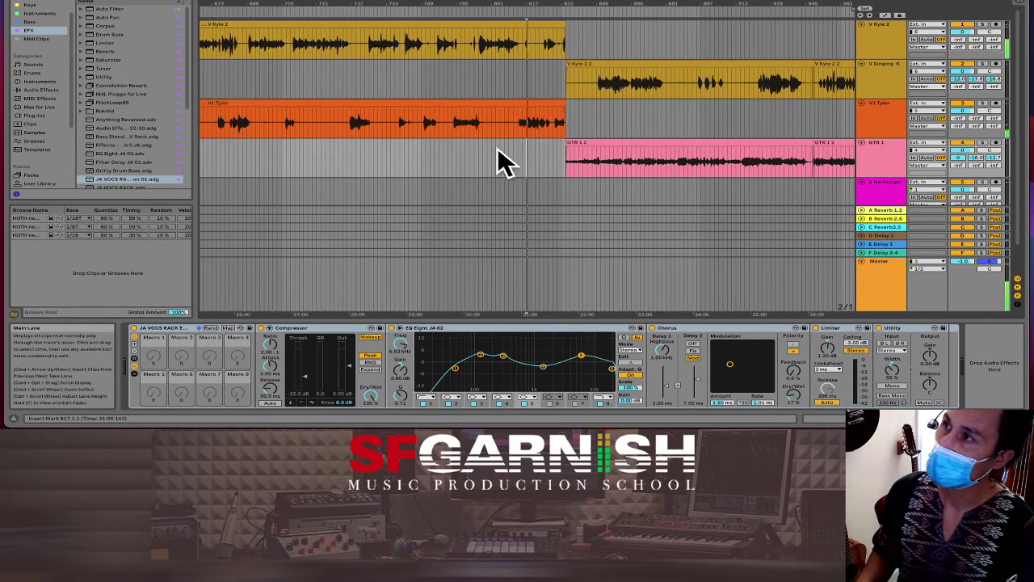
{"action": "left_click", "coordinate": [532, 158]}
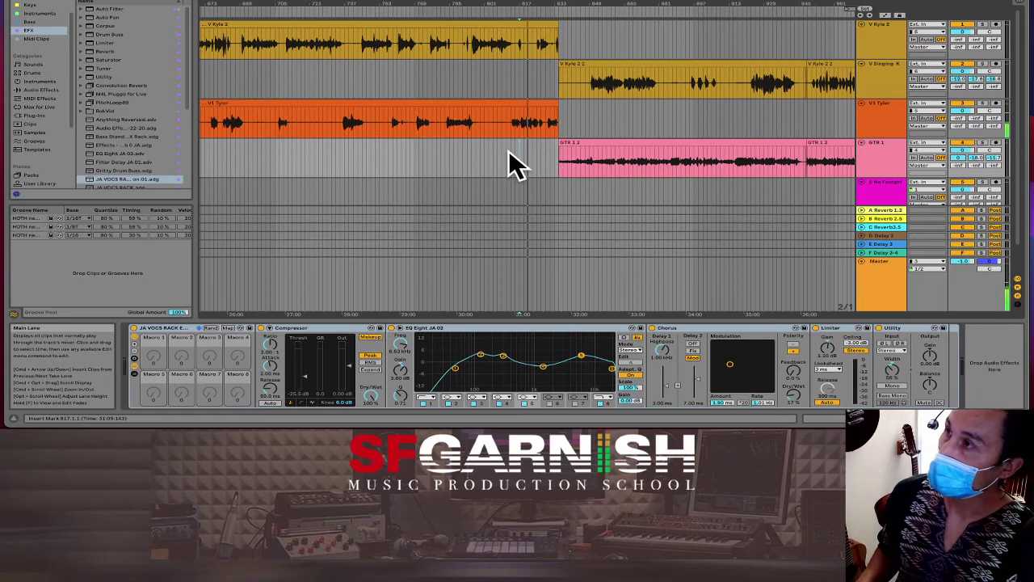
{"action": "left_click", "coordinate": [507, 152]}
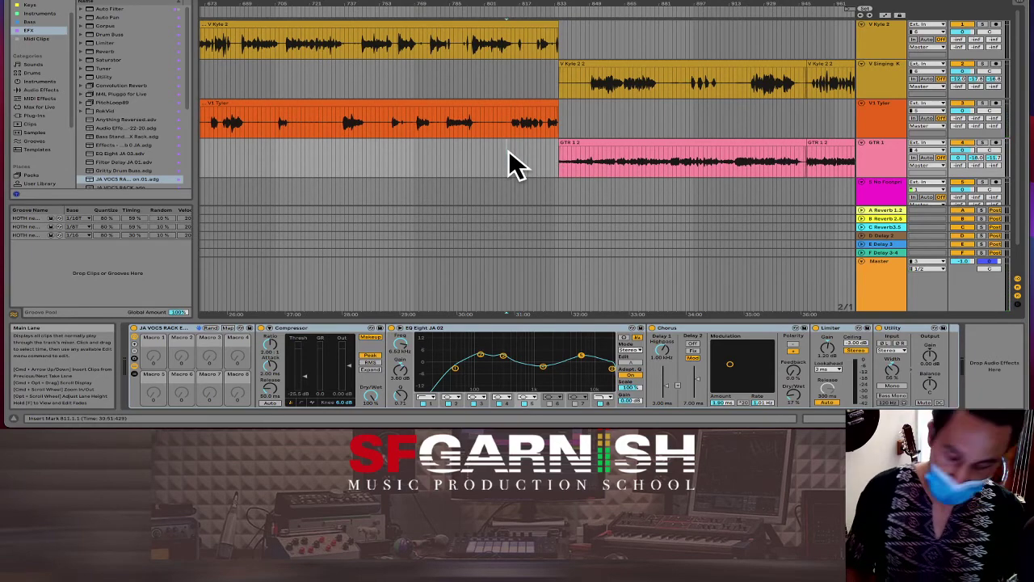
{"action": "key", "text": "w"}
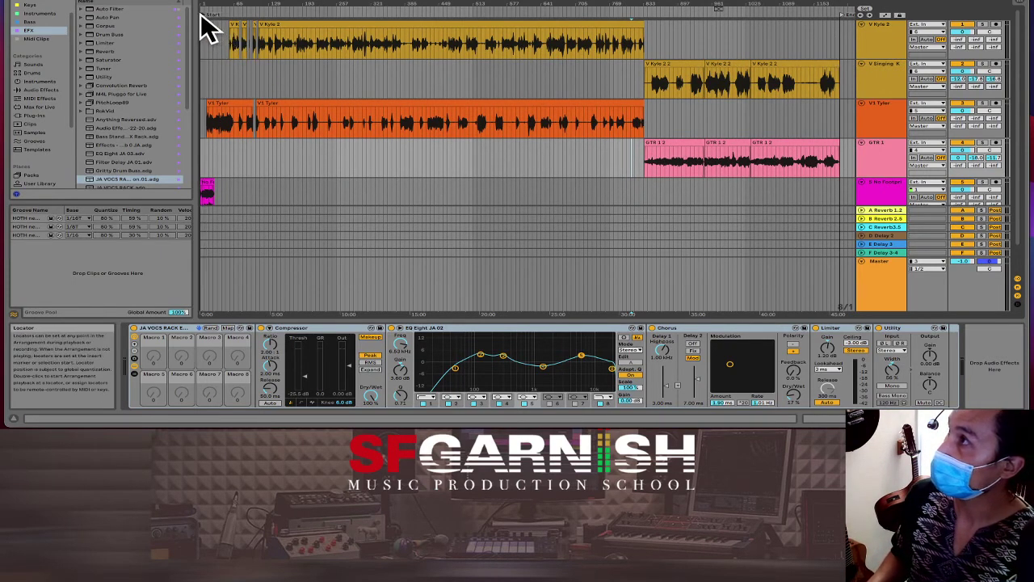
Step: Mark the song's start and end in the arrangement lanes, then switch to Session view
{"action": "left_click", "coordinate": [203, 38]}
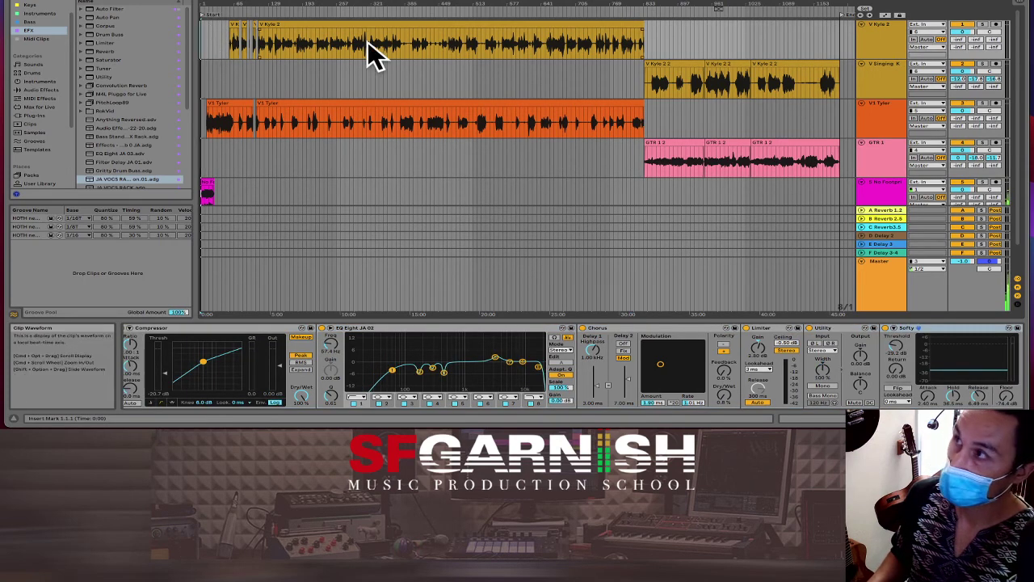
{"action": "left_click", "coordinate": [832, 43]}
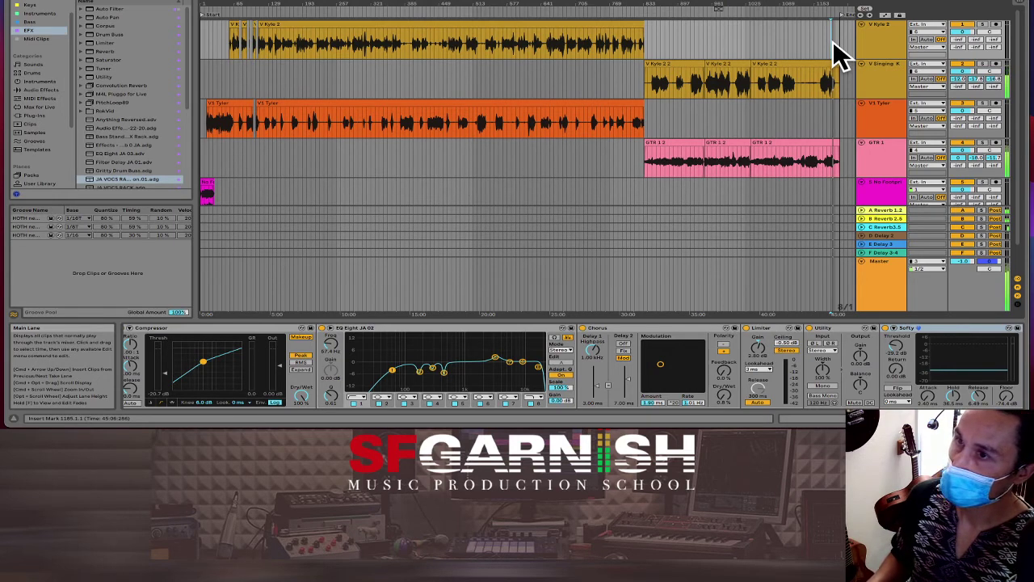
{"action": "key", "text": "Tab"}
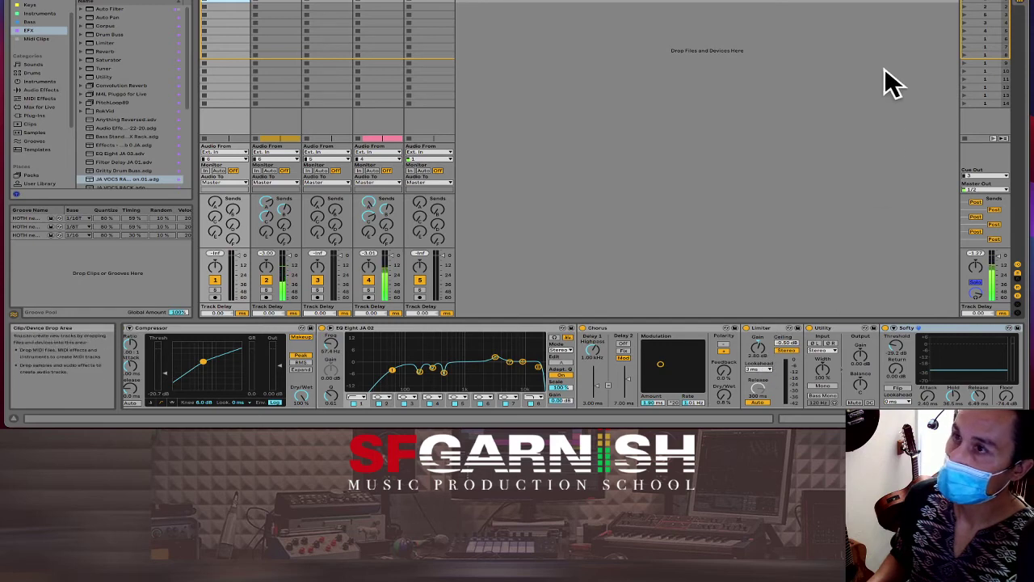
Step: Move the Master Limiter after the Wide & Warm Master rack and set its ceiling to -1 dB
{"action": "left_click", "coordinate": [991, 3]}
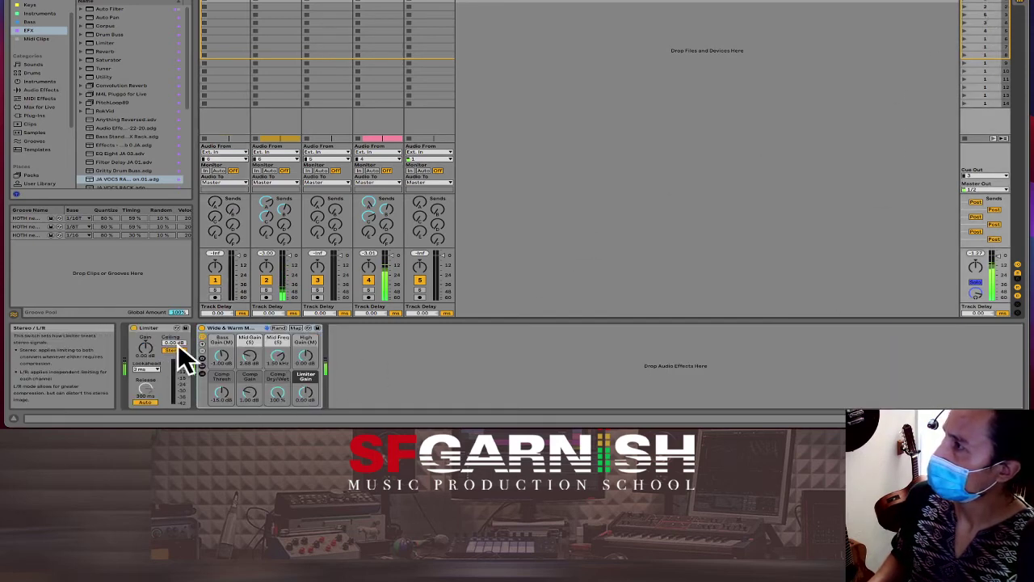
{"action": "left_click_drag", "start_coordinate": [159, 338], "coordinate": [275, 327]}
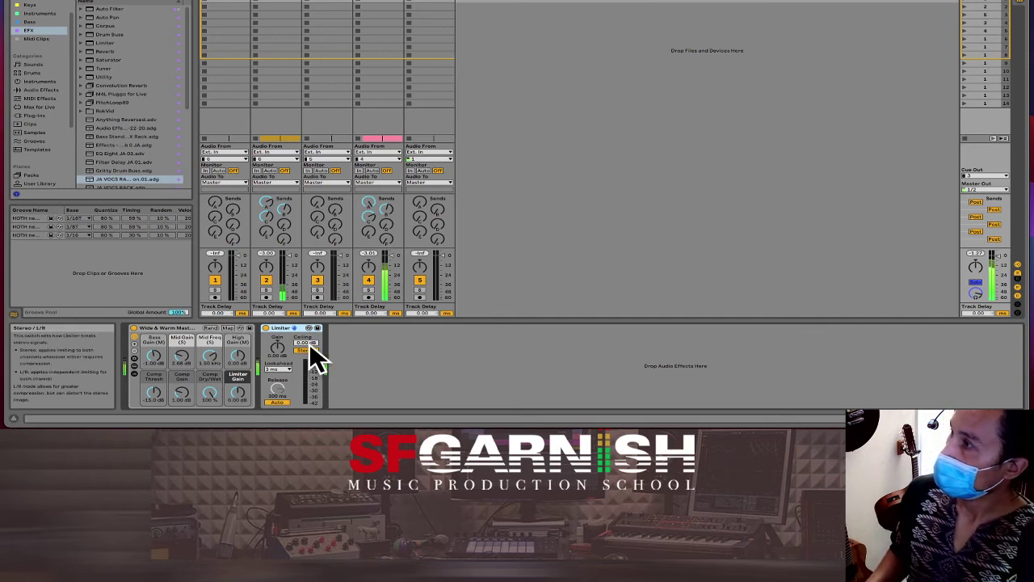
{"action": "left_click", "coordinate": [309, 343]}
{"action": "type", "text": "-"}
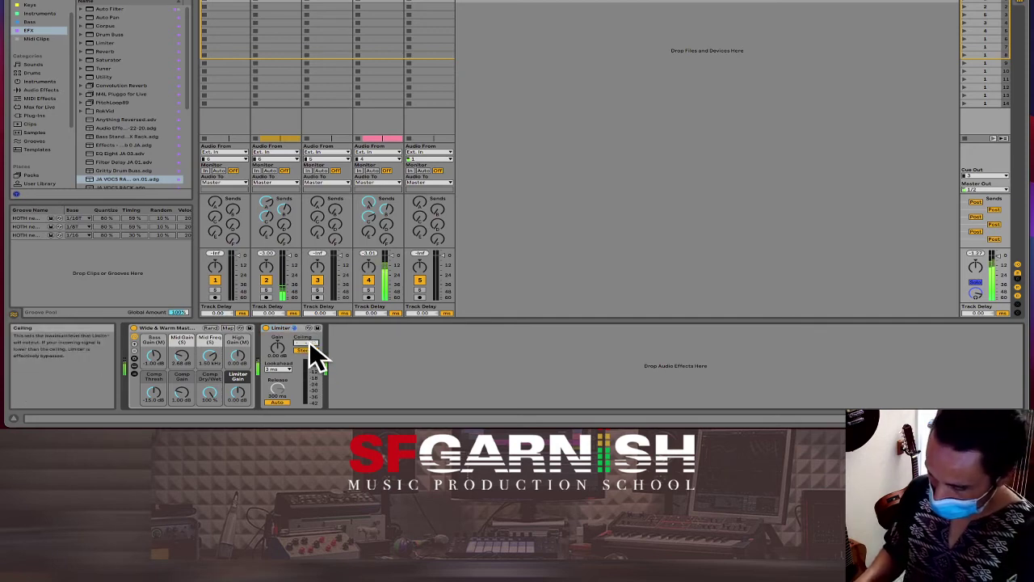
{"action": "type", "text": "1"}
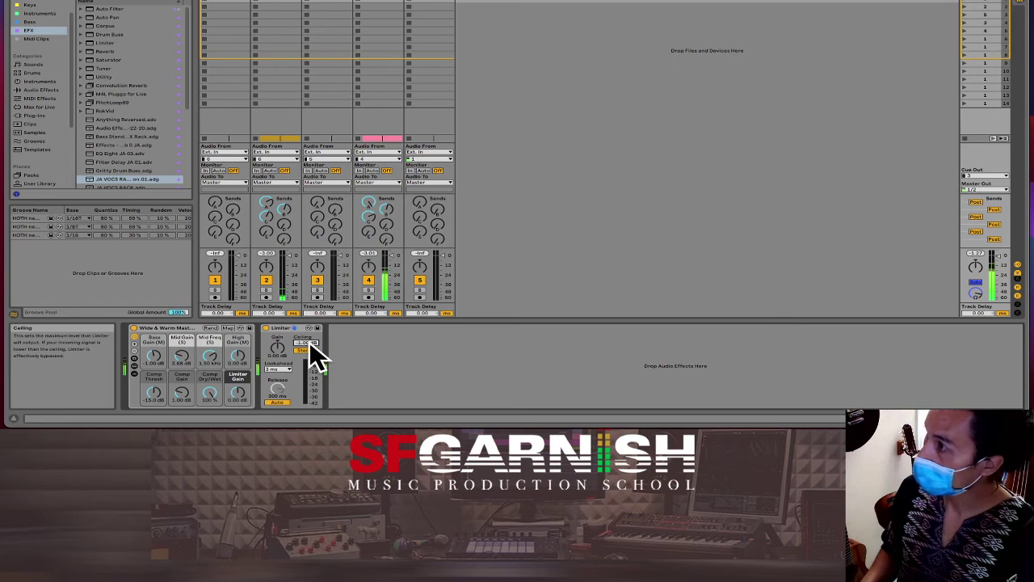
{"action": "key", "text": "Return"}
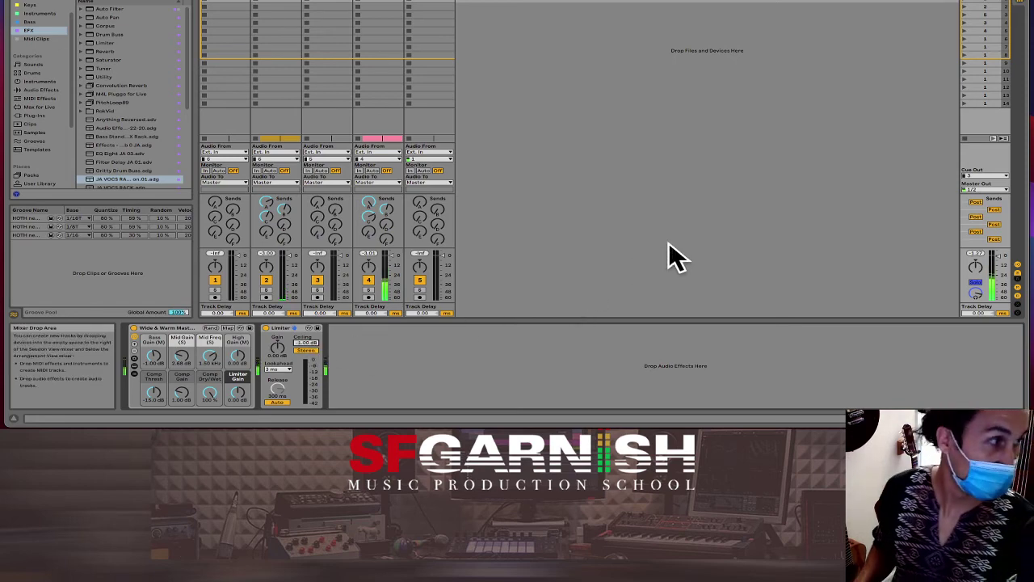
{"action": "key", "text": "Tab"}
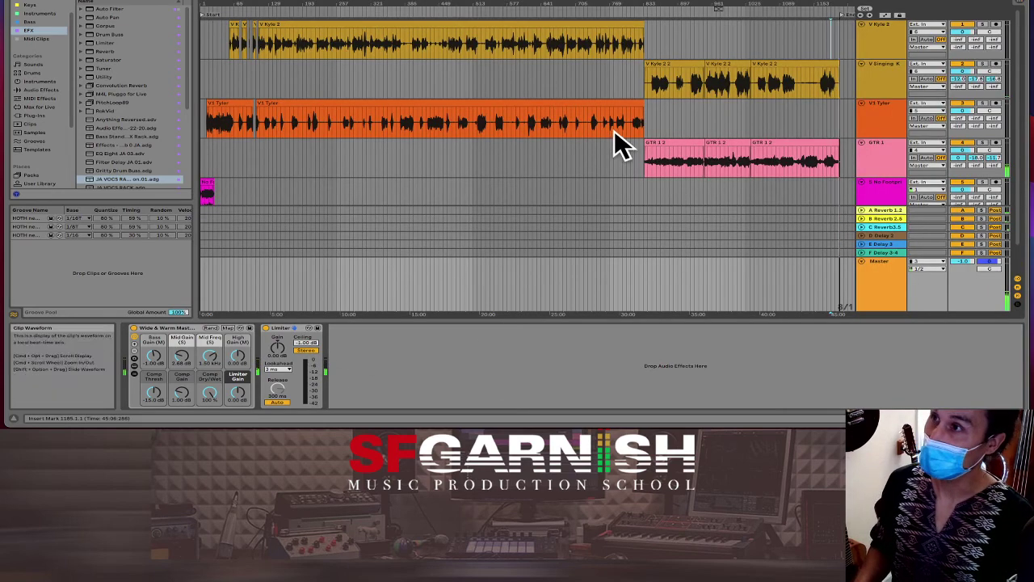
Step: Split the V1 vocal clip on a 32-bar grid, then select the song from bar 1 to 1202
{"action": "left_click", "coordinate": [669, 156]}
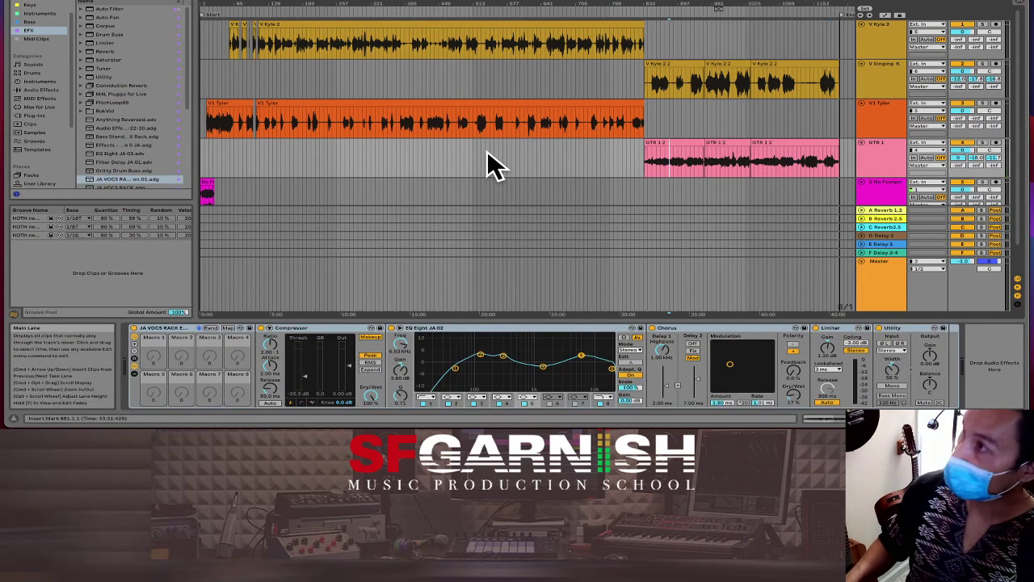
{"action": "key", "text": "super+2"}
{"action": "key", "text": "super+2"}
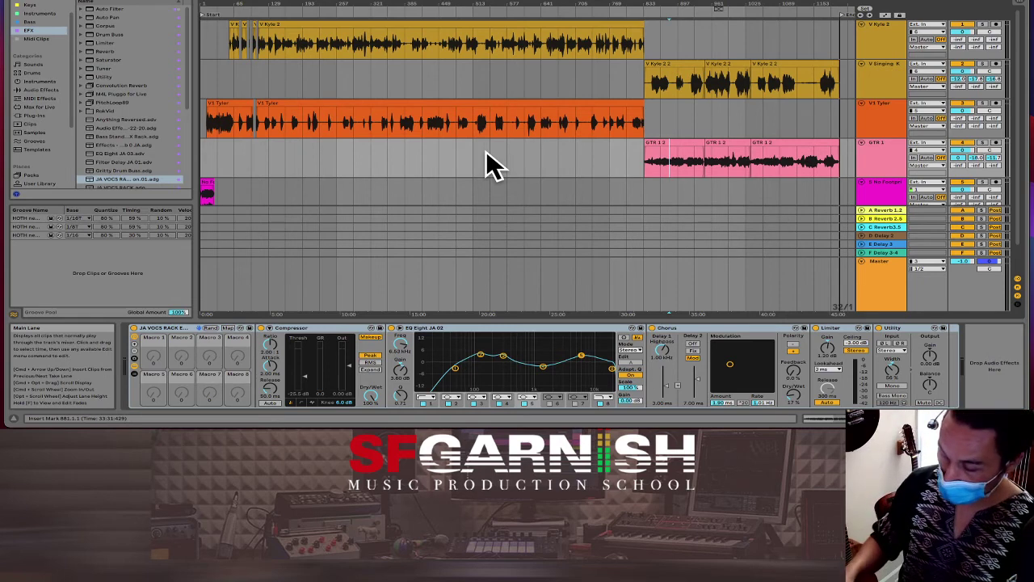
{"action": "key", "text": "super+2"}
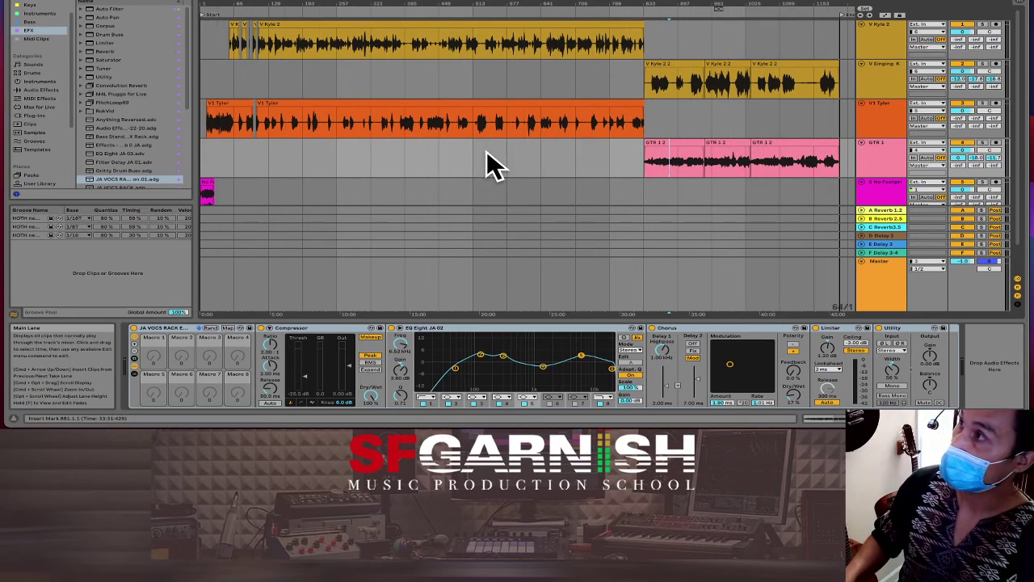
{"action": "key", "text": "super+1"}
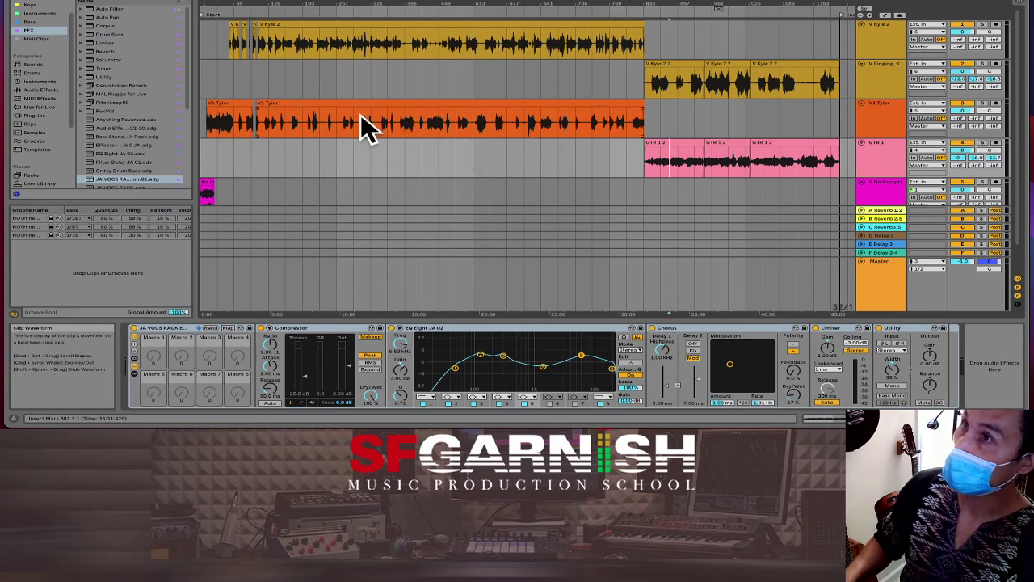
{"action": "key", "text": "super+e"}
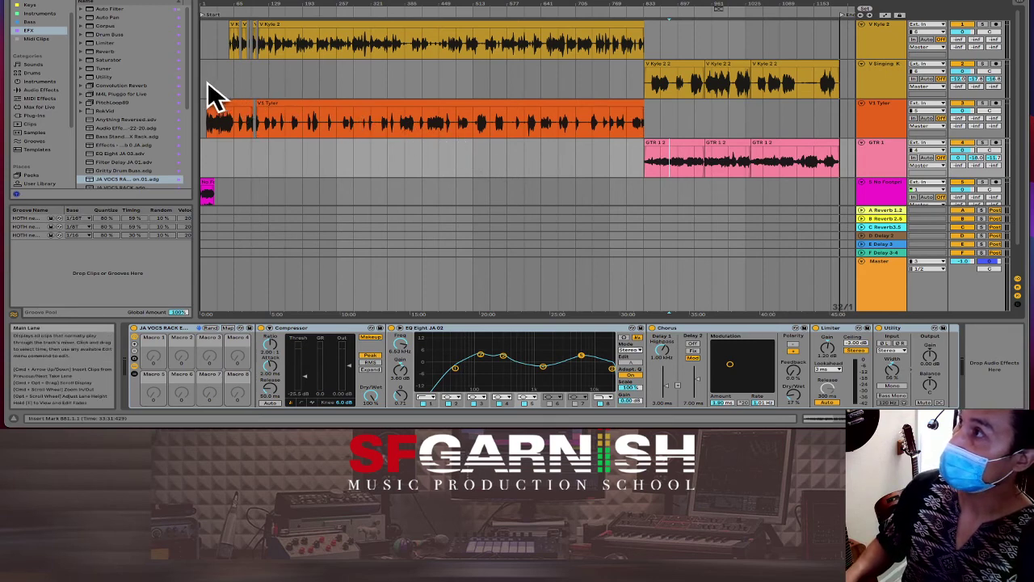
{"action": "left_click_drag", "start_coordinate": [205, 87], "coordinate": [838, 86]}
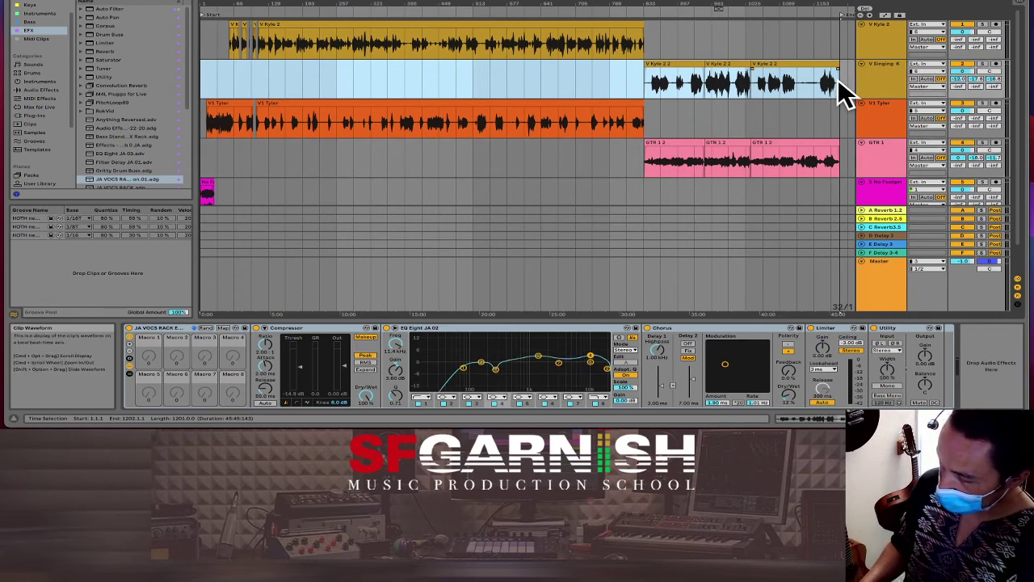
Step: Export the Master track at 48000 Hz as WAV with MP3 encoding enabled
{"action": "key", "text": "super+shift+r"}
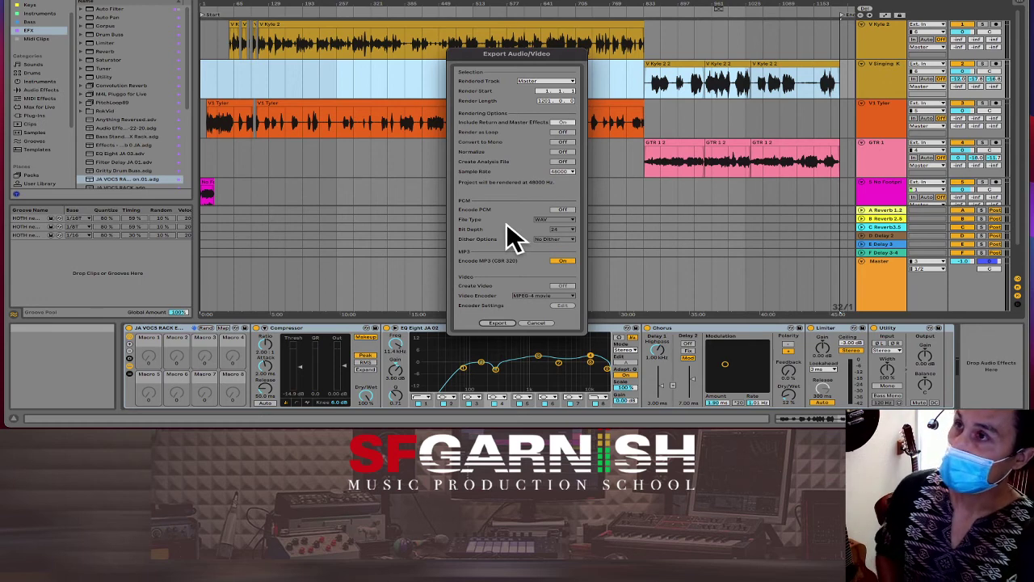
{"action": "left_click", "coordinate": [496, 322]}
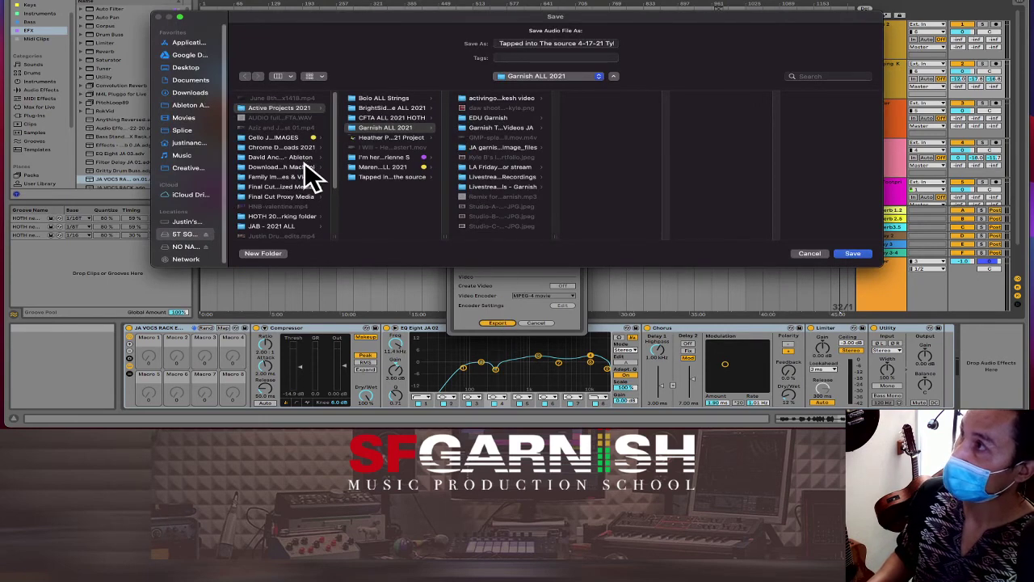
Step: Save the render as Mix 01 in the 'Tapped into the source' folder to start rendering
{"action": "left_click", "coordinate": [368, 177]}
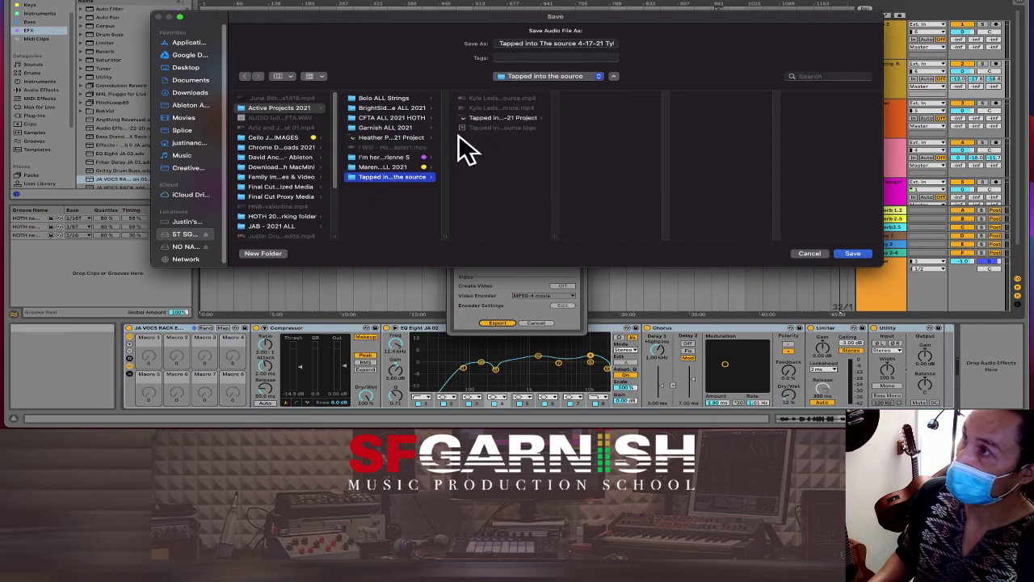
{"action": "triple_click", "coordinate": [560, 45]}
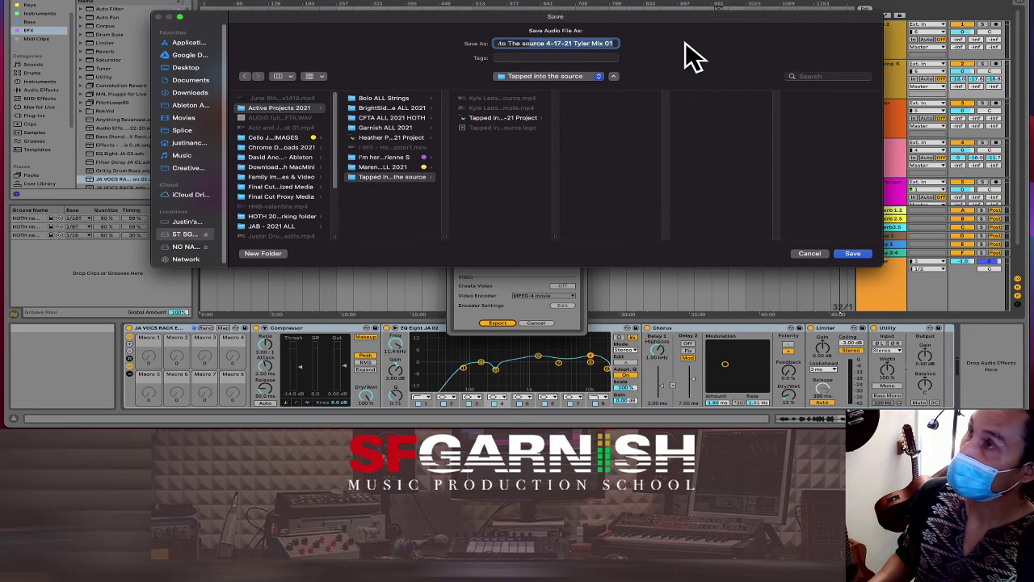
{"action": "key", "text": "Right"}
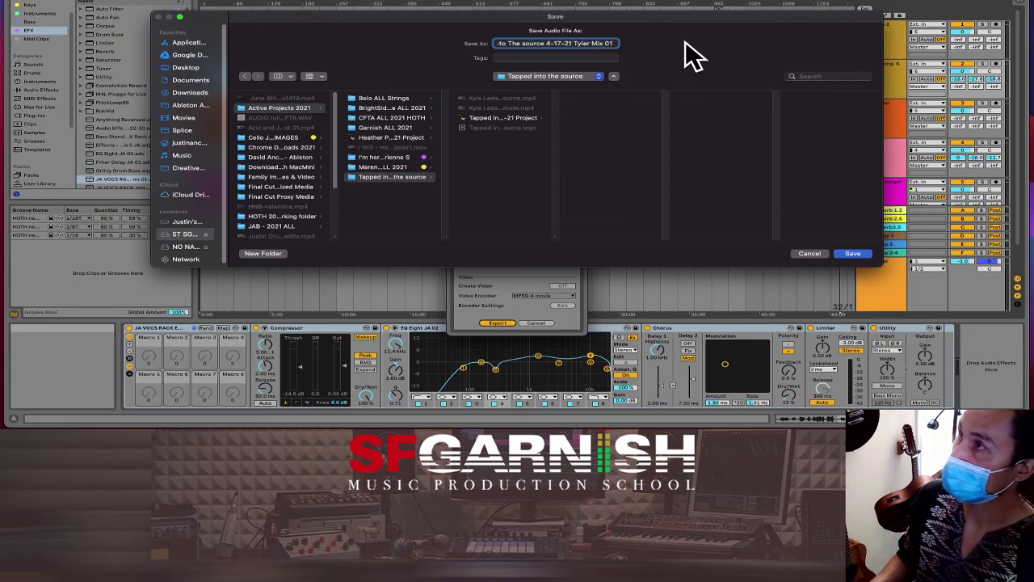
{"action": "left_click", "coordinate": [855, 254]}
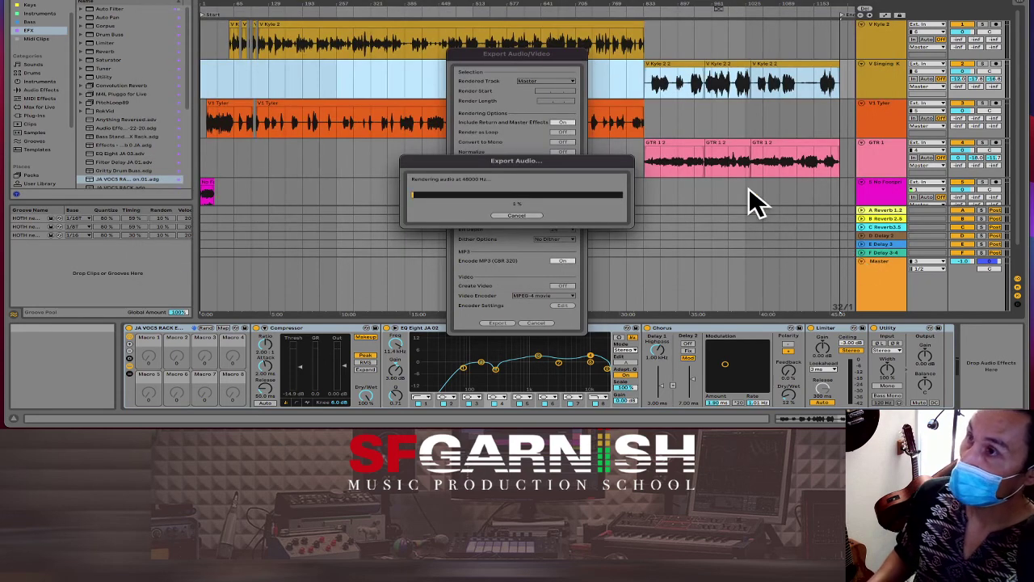